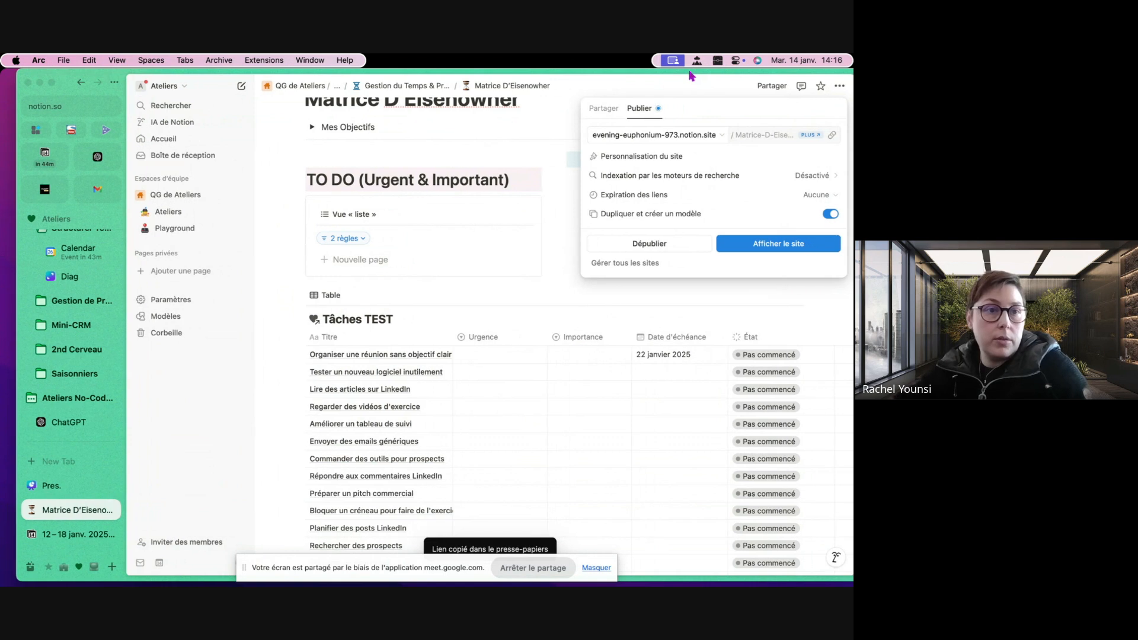
Switch to Google Meet and send the copied link of the published Matrice D'Eisenowher page in the call chat.
mouse_move(851, 438)
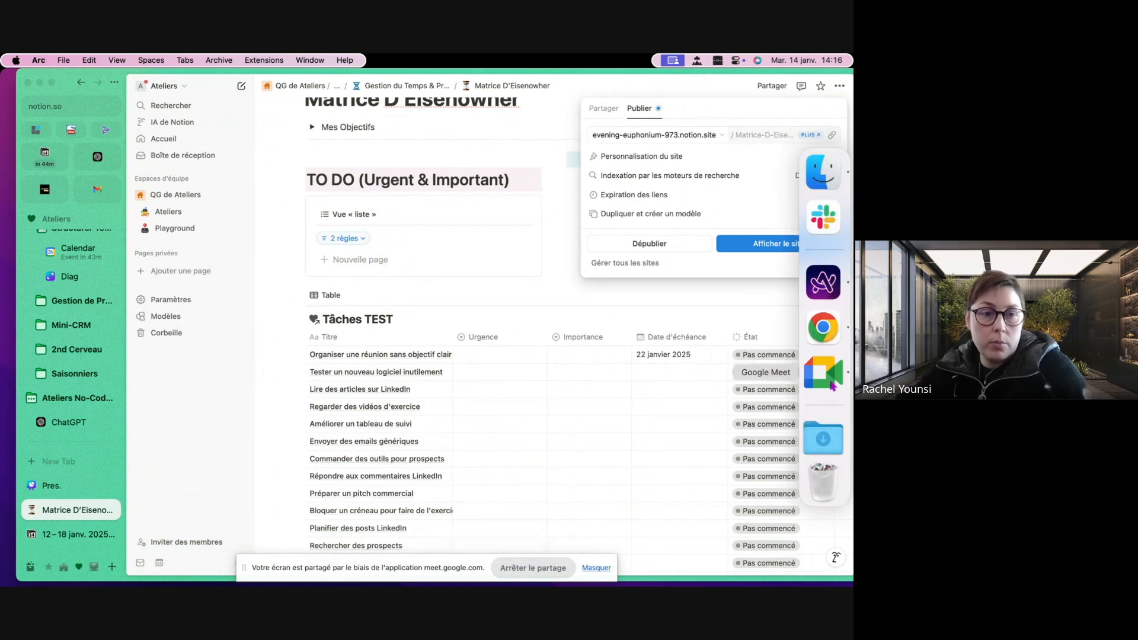
click(833, 386)
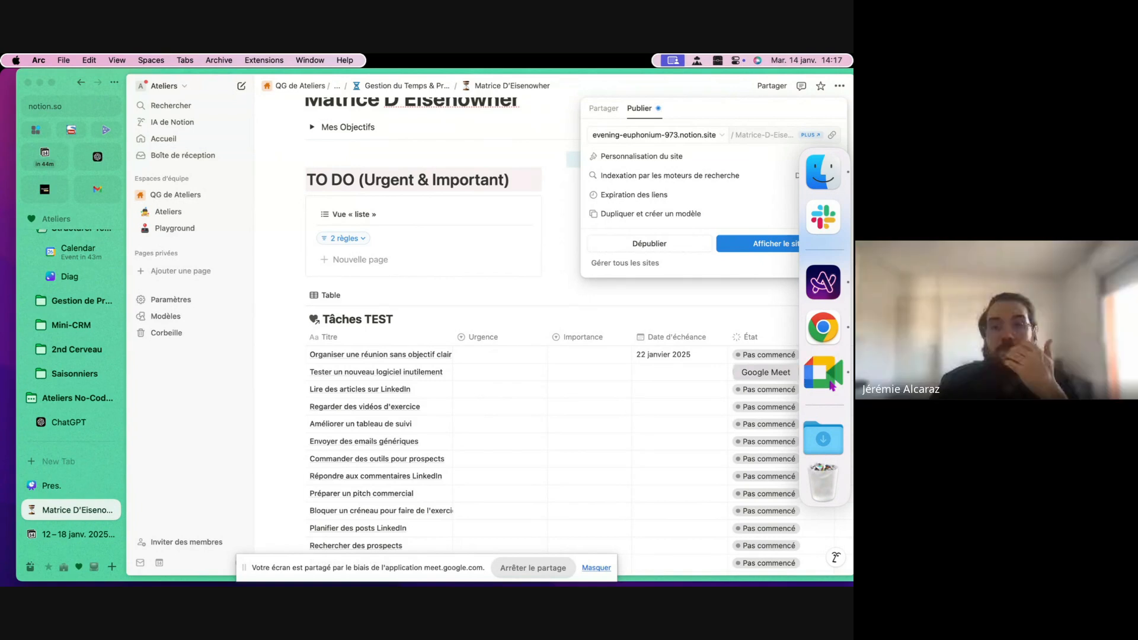
click(775, 538)
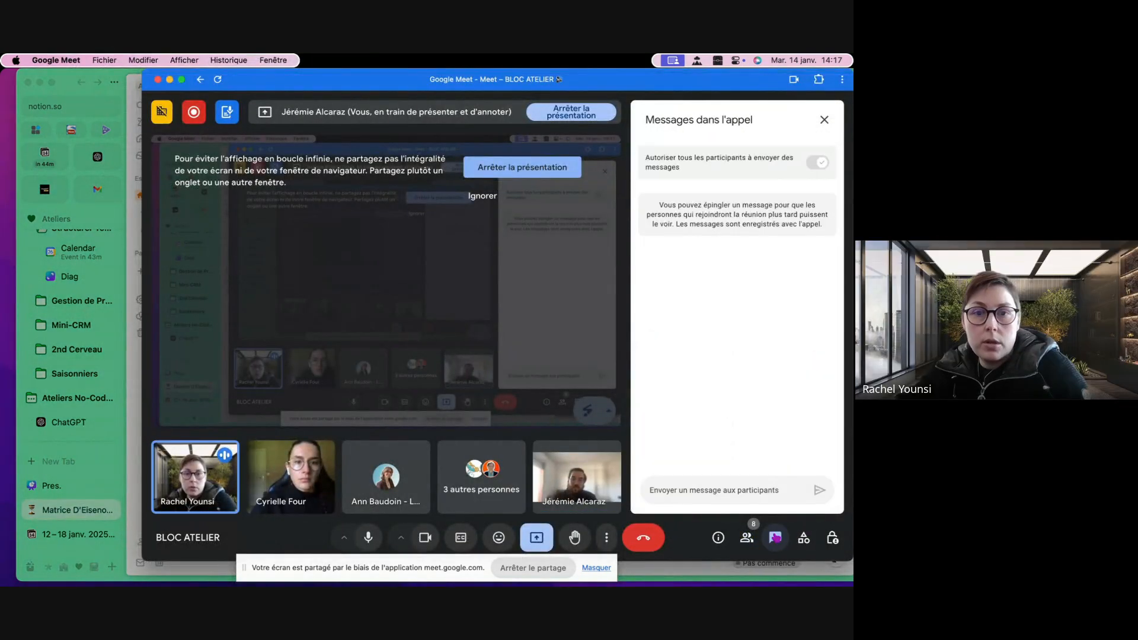
text(973.notion.site/Matrice-D-Eisenower-120716c9e9928098a85ddcea3041d148?pvs=4)
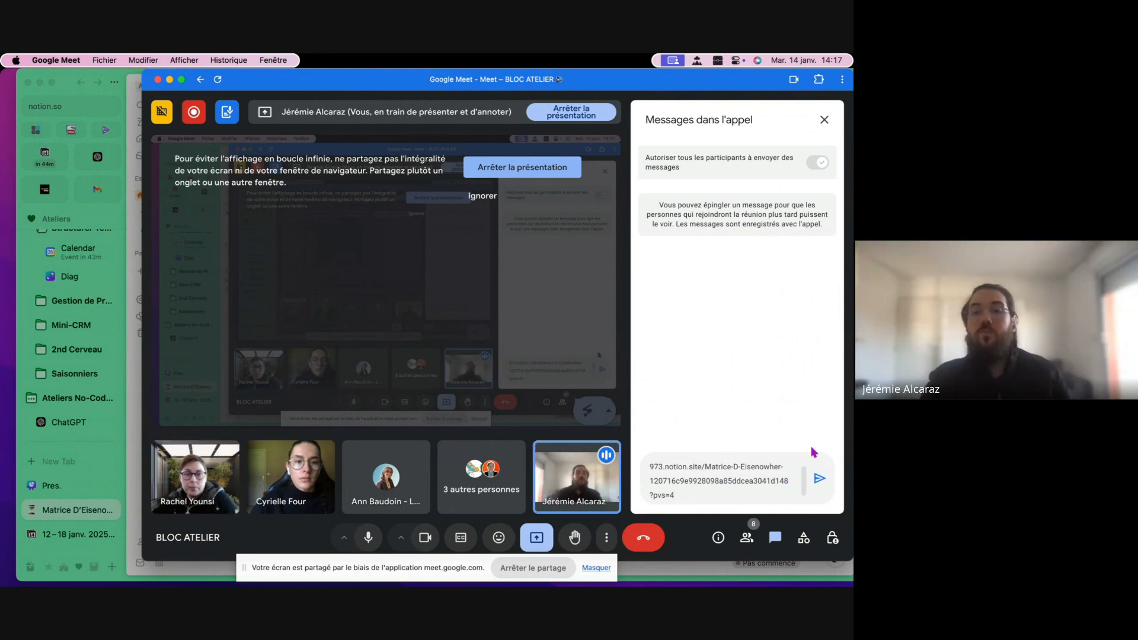
click(820, 478)
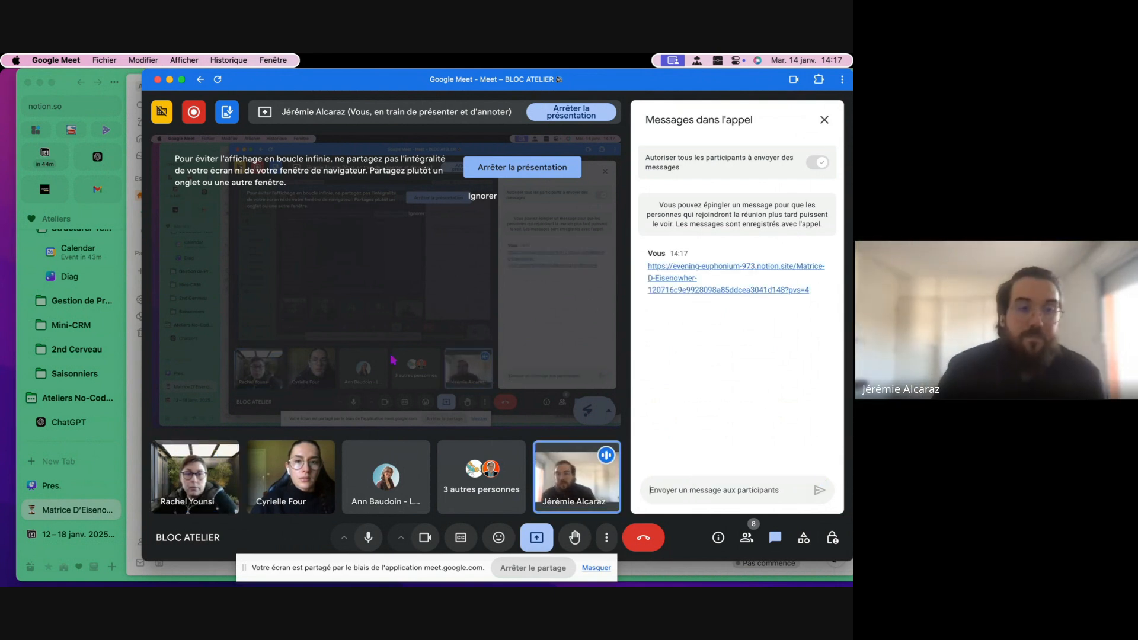
Switch back to the Matrice D'Eisenowher page in Arc and display it full screen with the browser and Notion sidebars hidden.
click(85, 524)
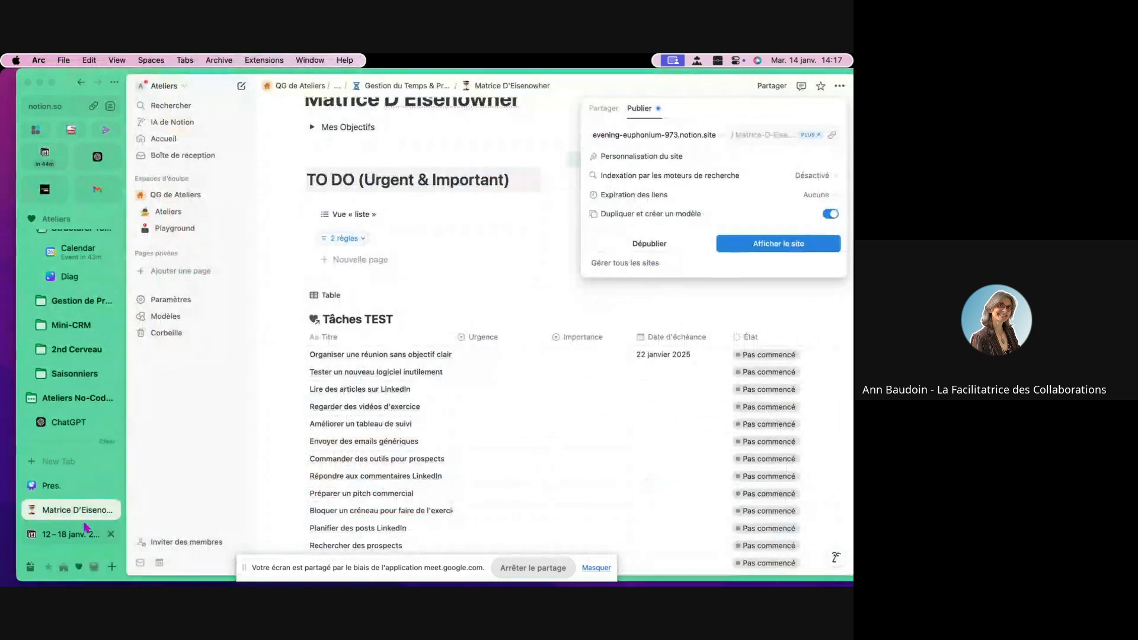
click(523, 116)
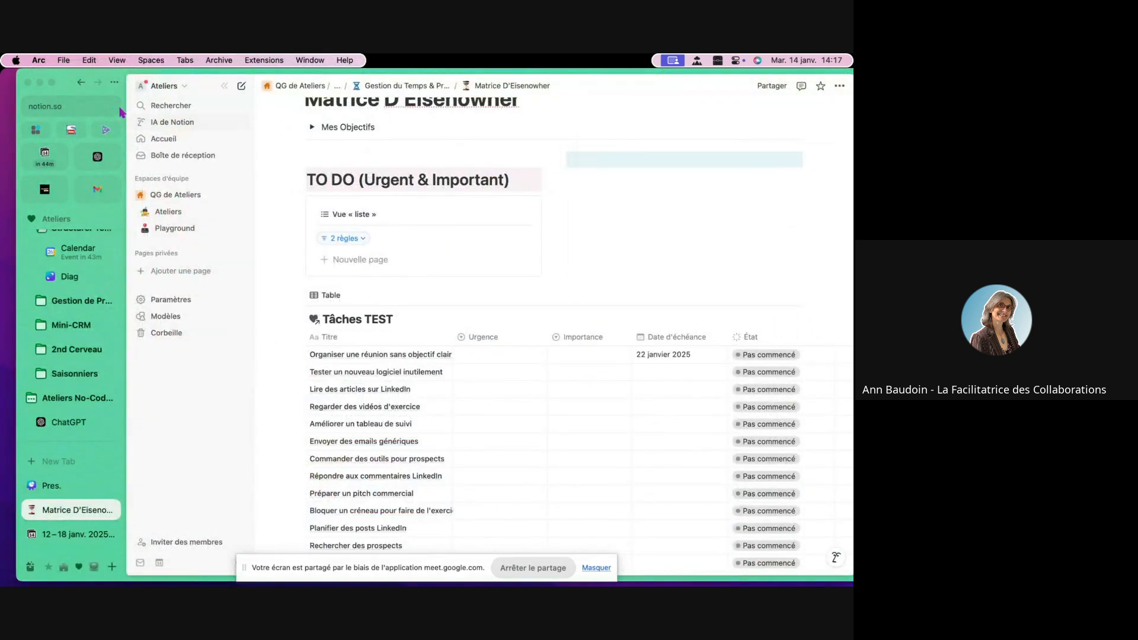
click(51, 84)
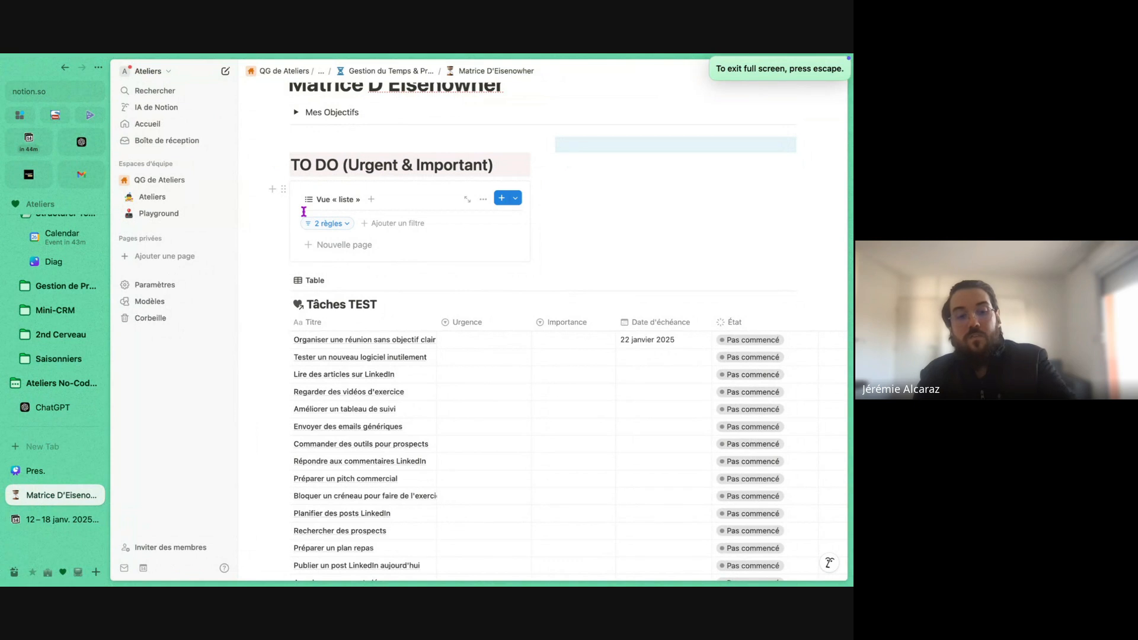
key(super+s)
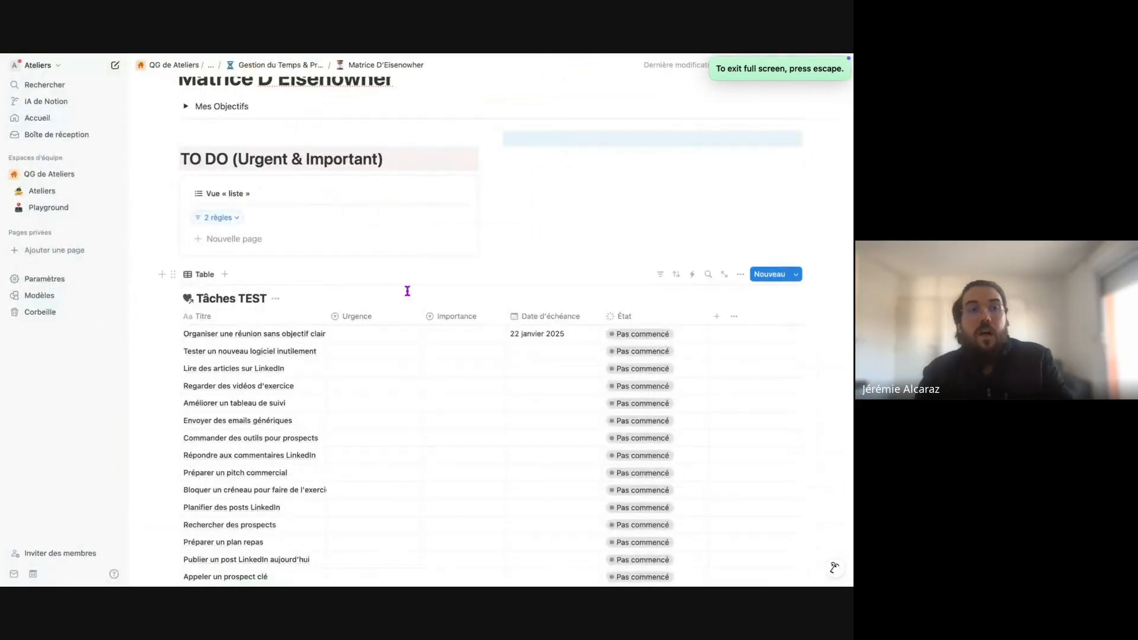
scroll(408, 290, up, 4)
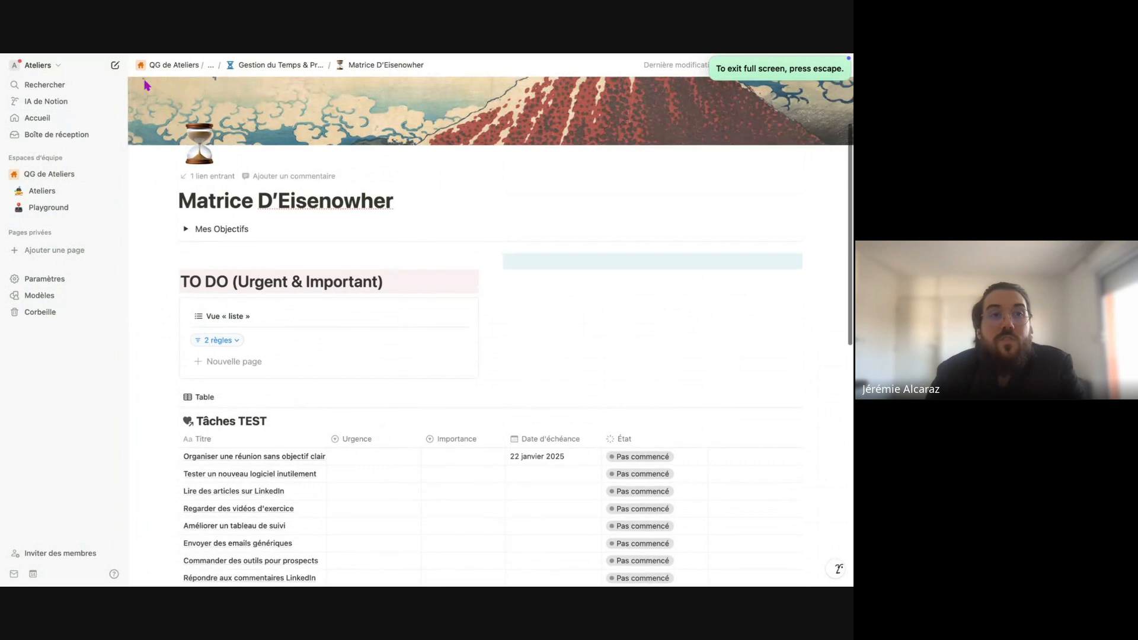
click(101, 65)
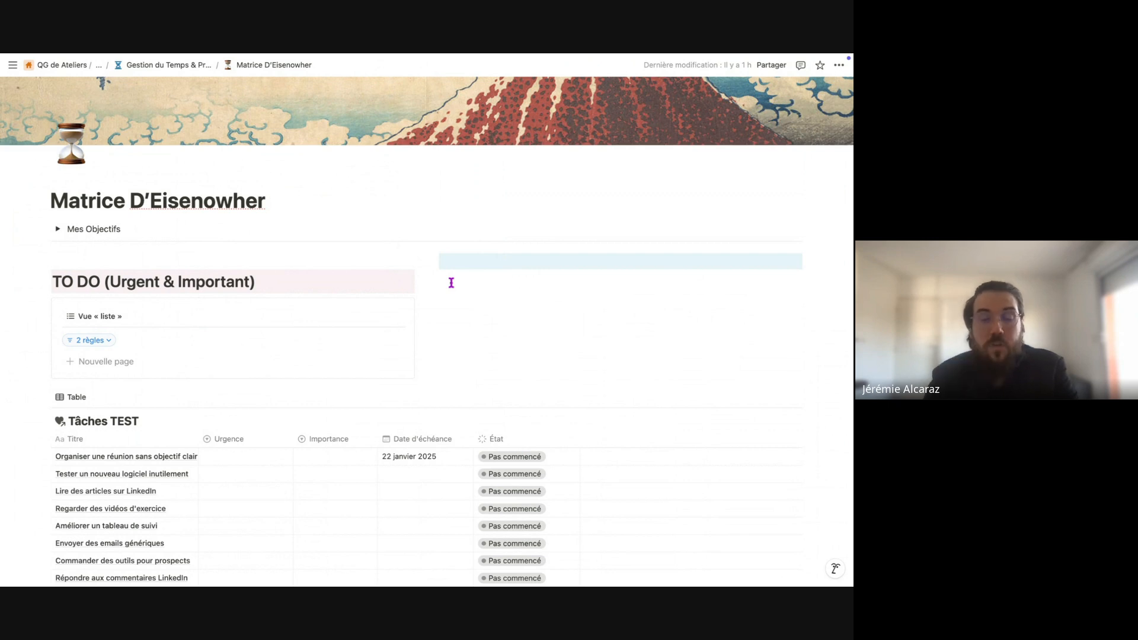
Examine the Matrice D'Eisenowher page, from the objectives and TO DO block to the linked task table and the source database below.
scroll(451, 283, down, 2)
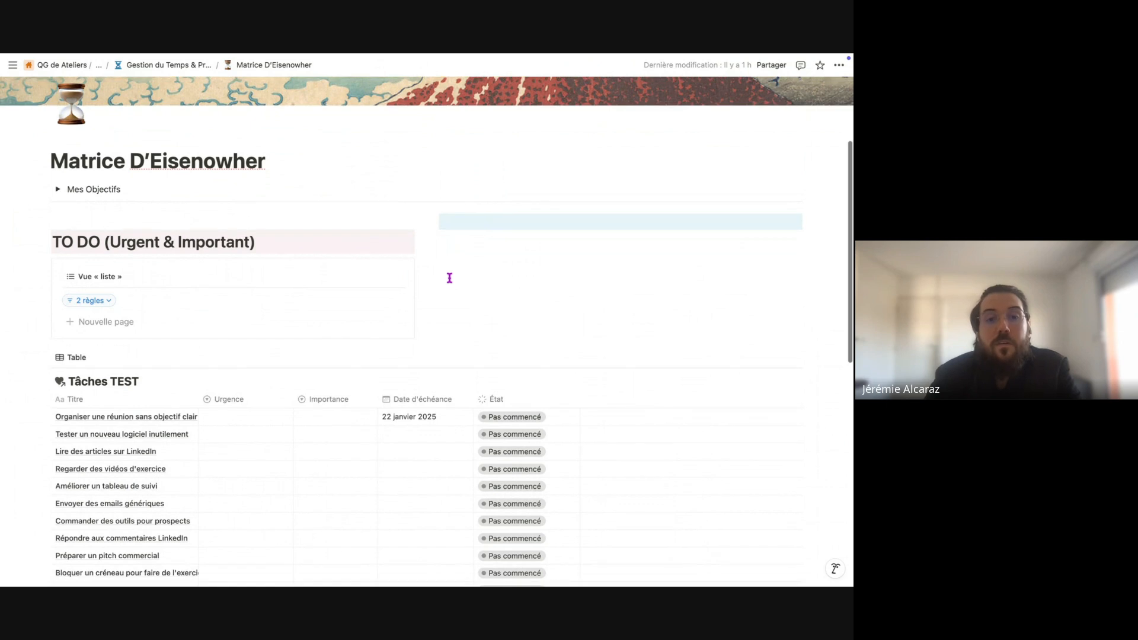
scroll(366, 207, down, 1)
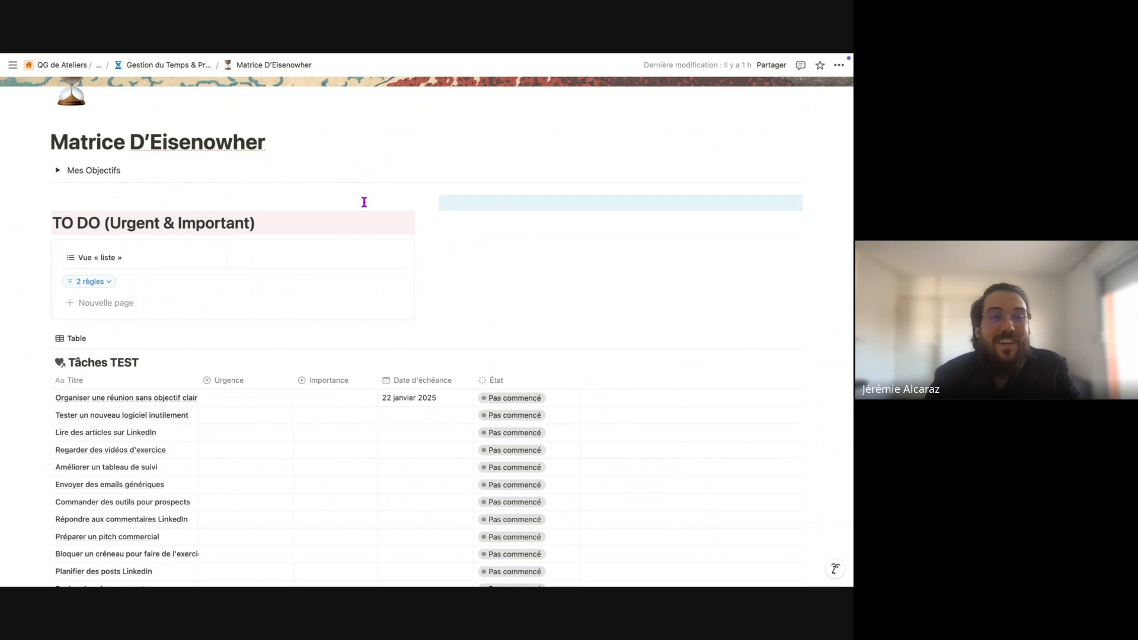
scroll(364, 201, up, 5)
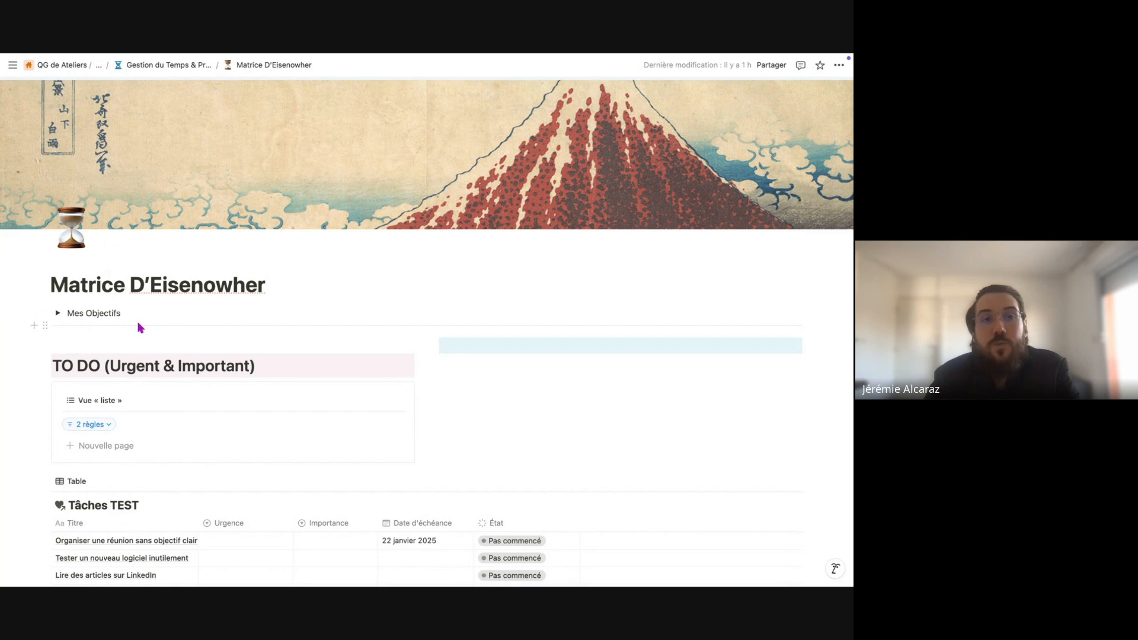
scroll(139, 326, down, 4)
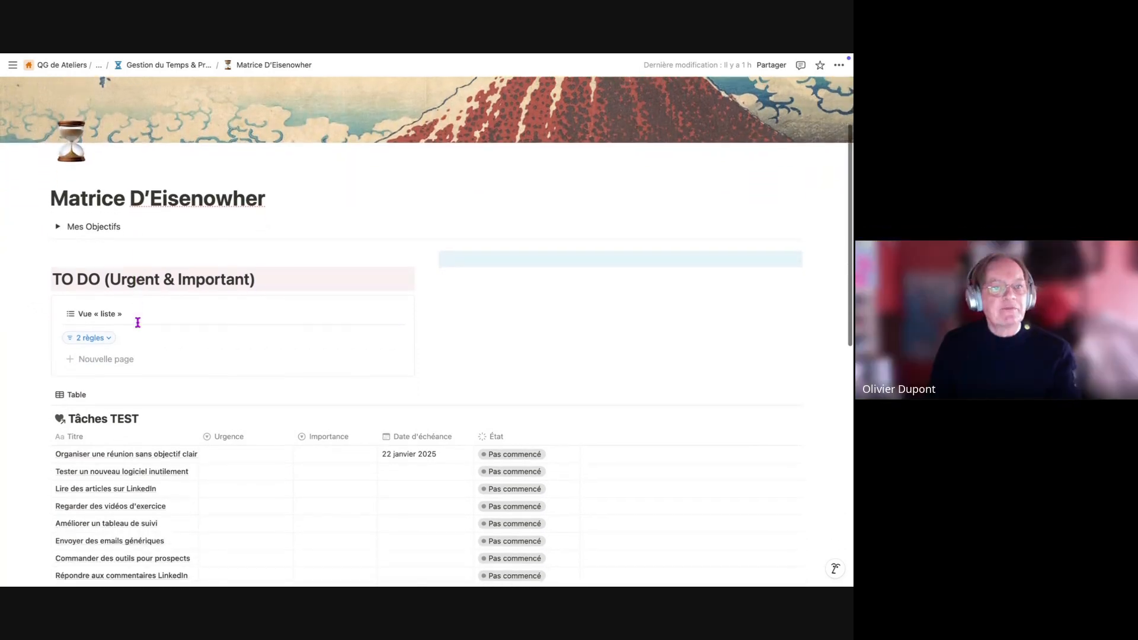
scroll(137, 322, down, 2)
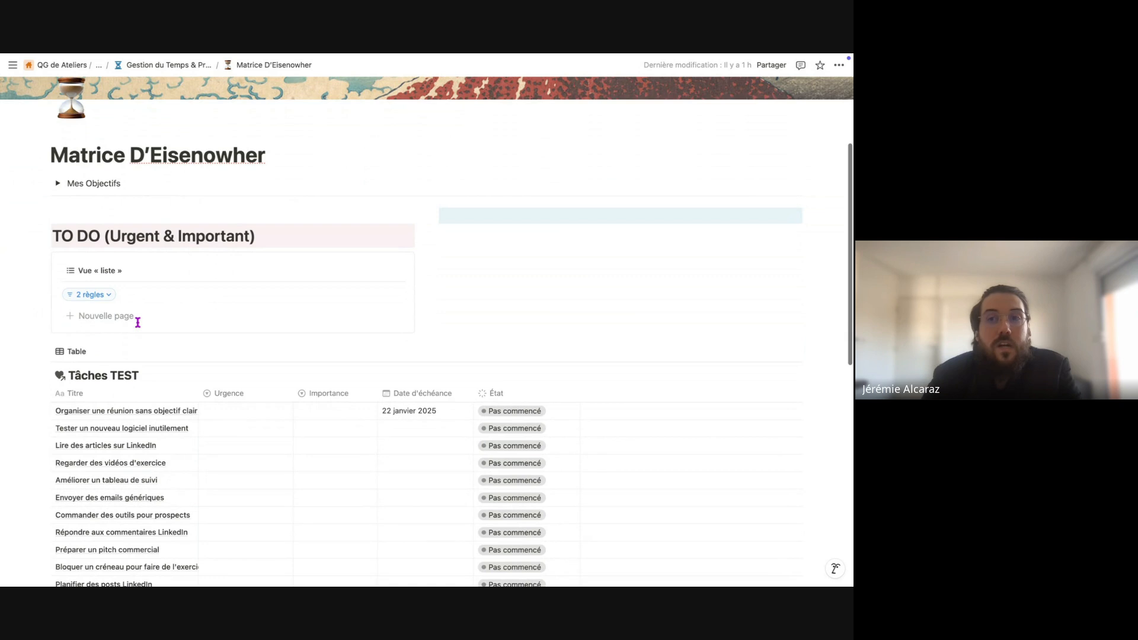
scroll(138, 322, up, 4)
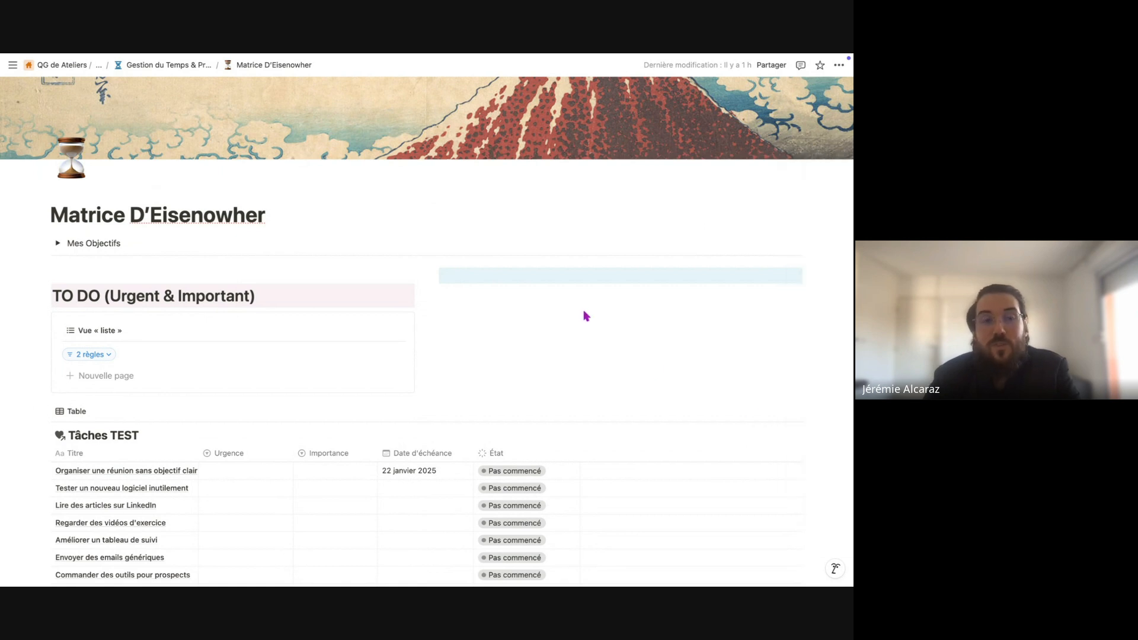
scroll(585, 316, down, 5)
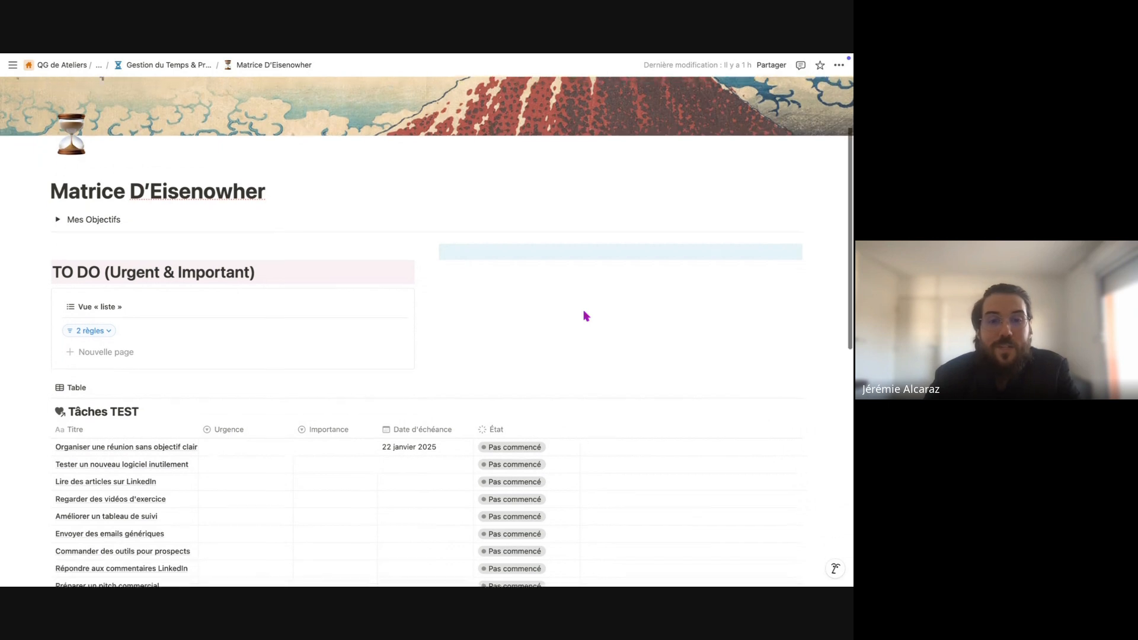
scroll(586, 316, up, 1)
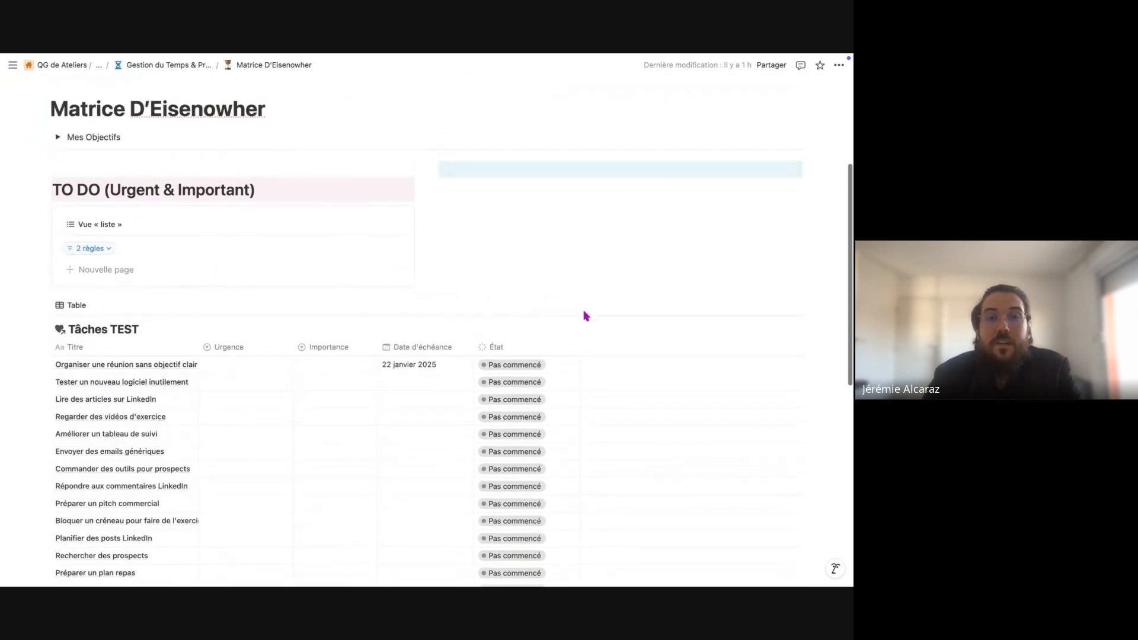
scroll(586, 316, down, 2)
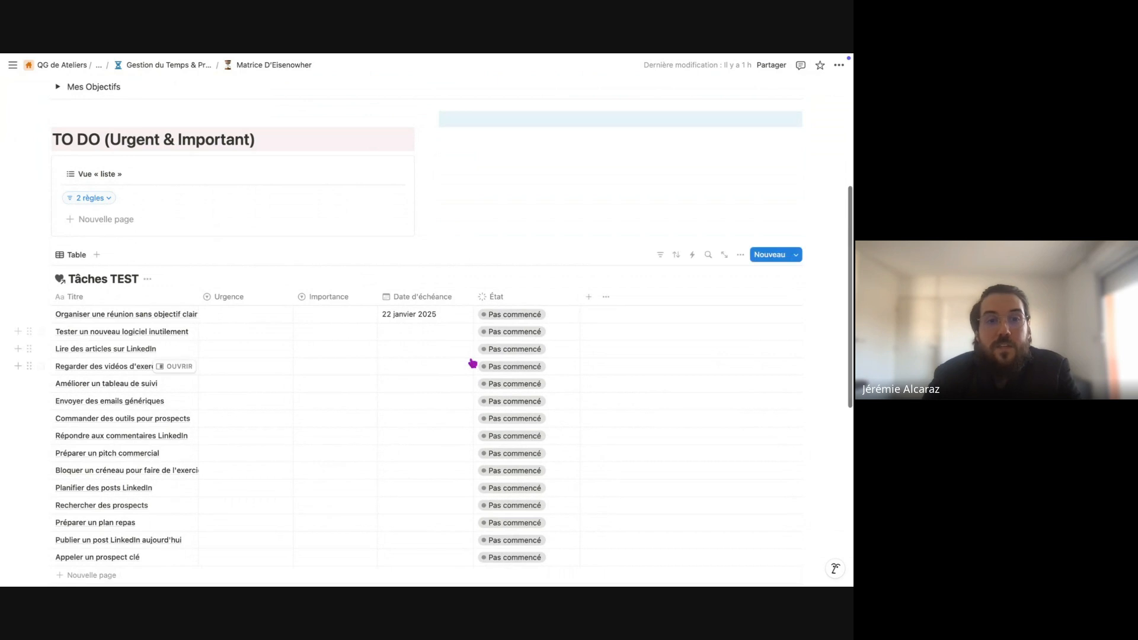
scroll(470, 359, down, 10)
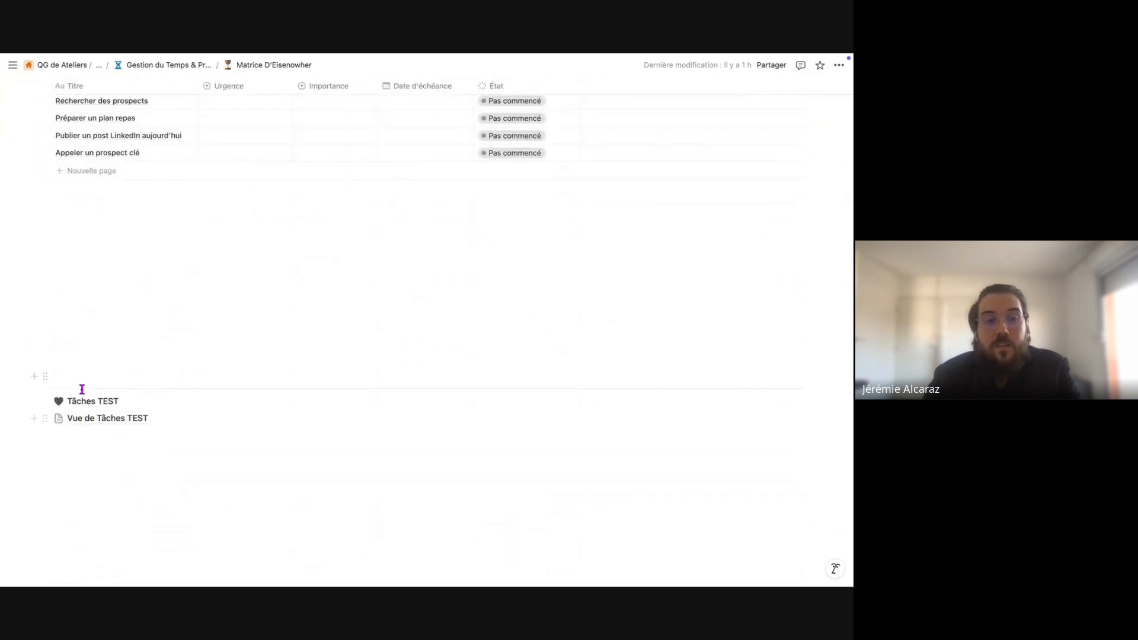
mouse_move(91, 406)
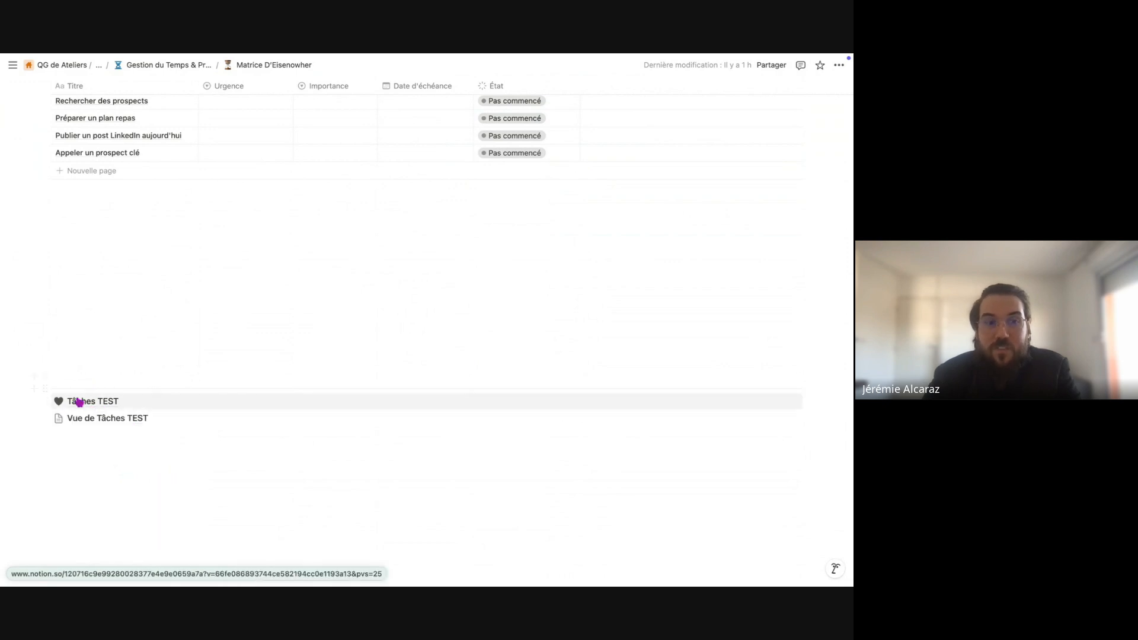
scroll(77, 395, up, 3)
scroll(76, 393, up, 1)
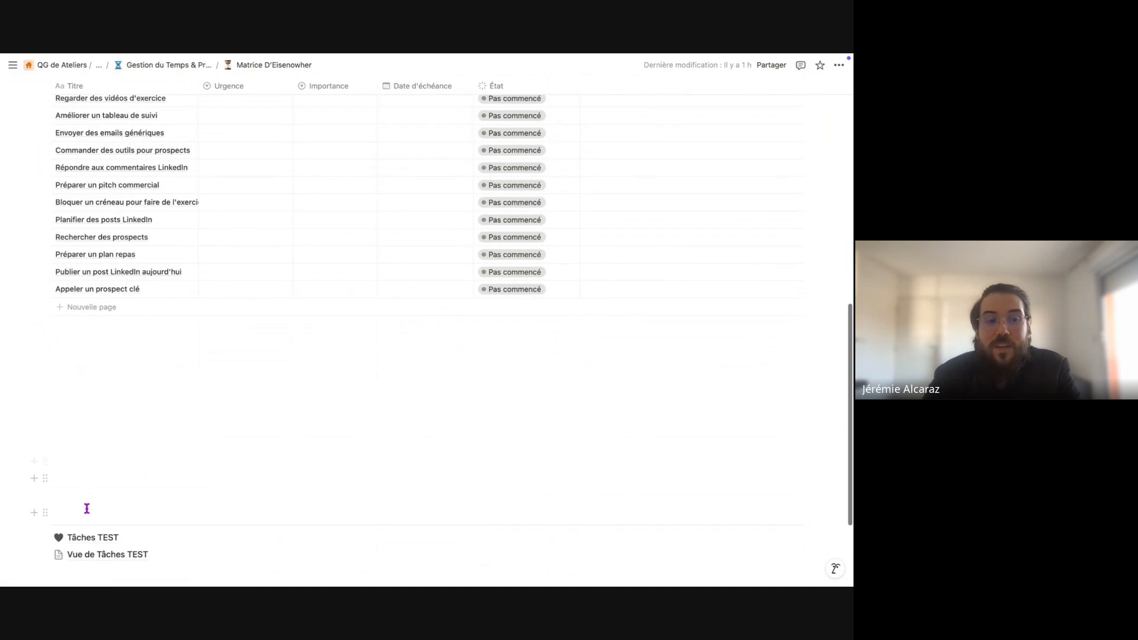
scroll(92, 520, up, 8)
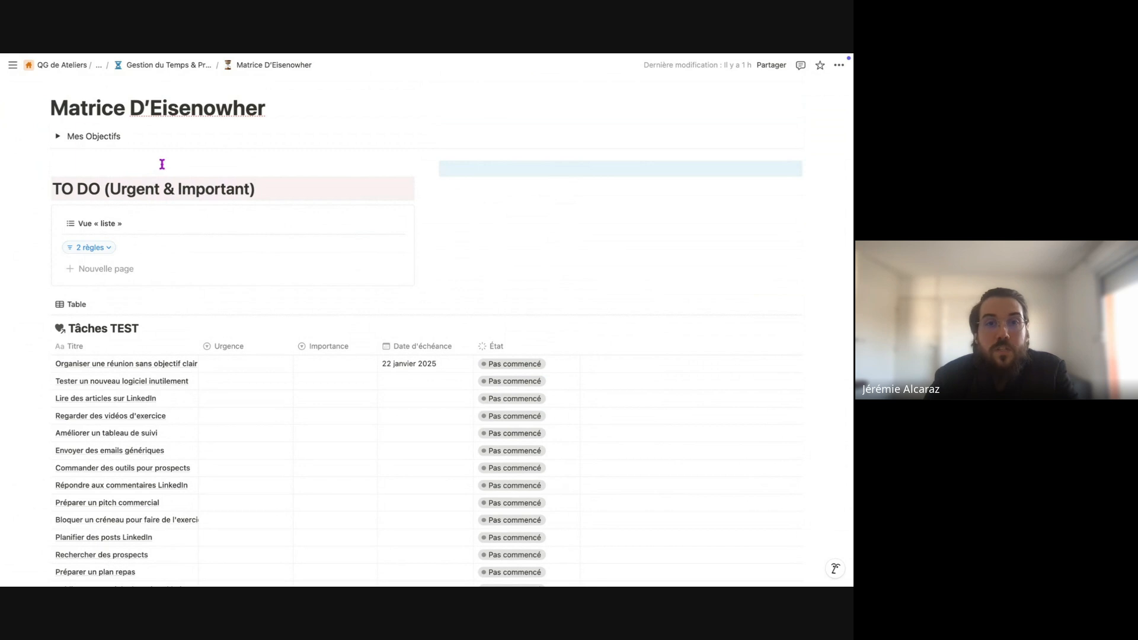
click(455, 176)
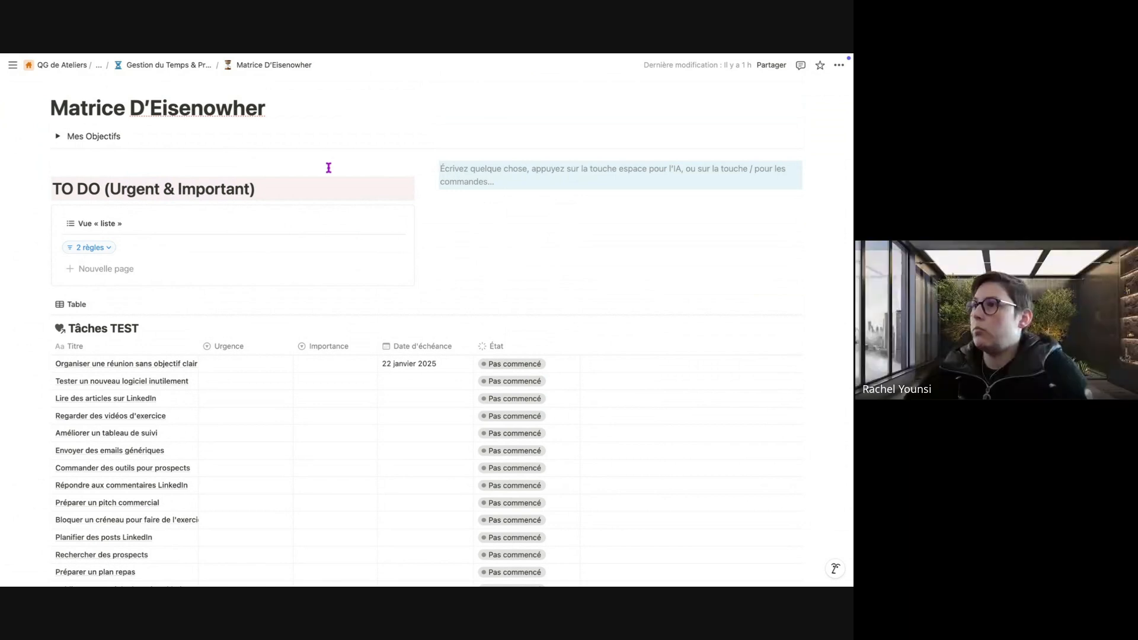
scroll(328, 168, down, 1)
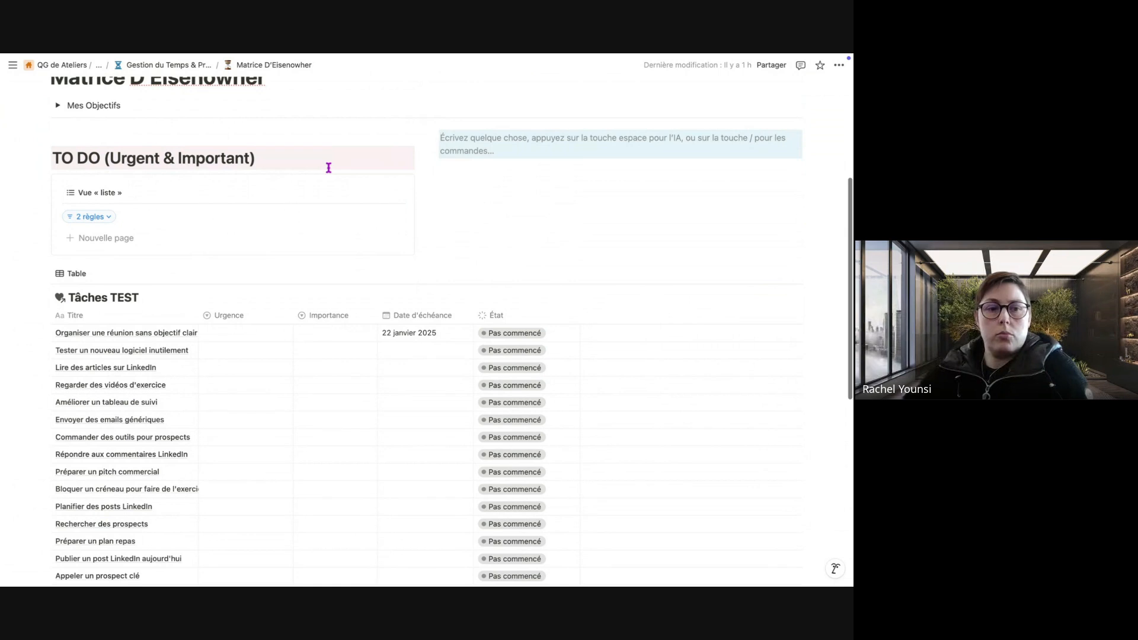
scroll(324, 167, down, 1)
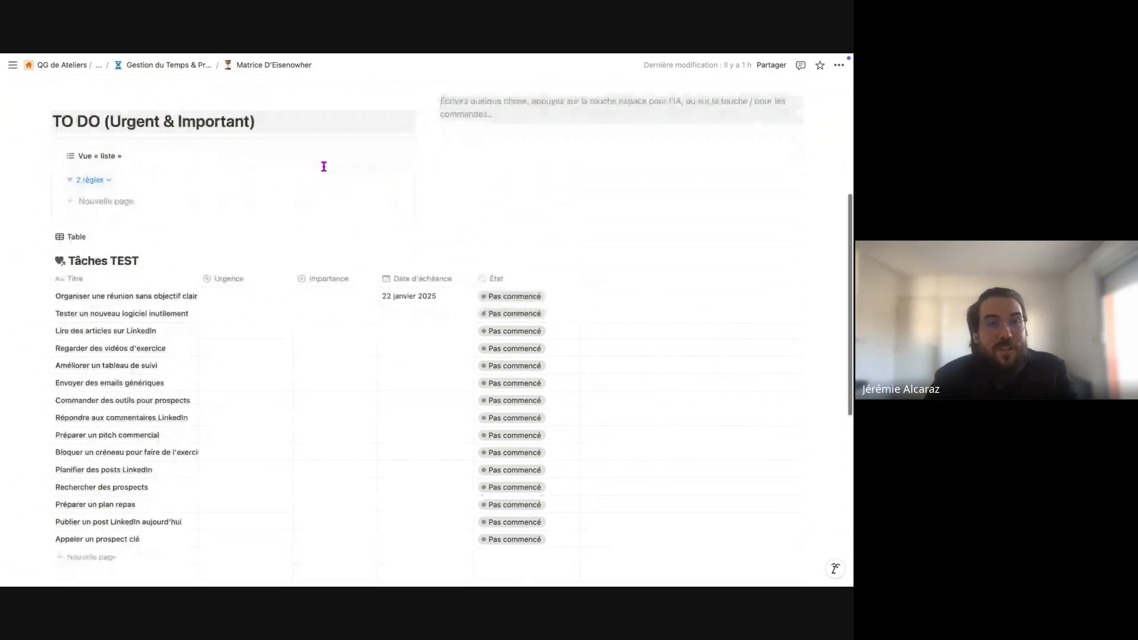
scroll(168, 171, up, 2)
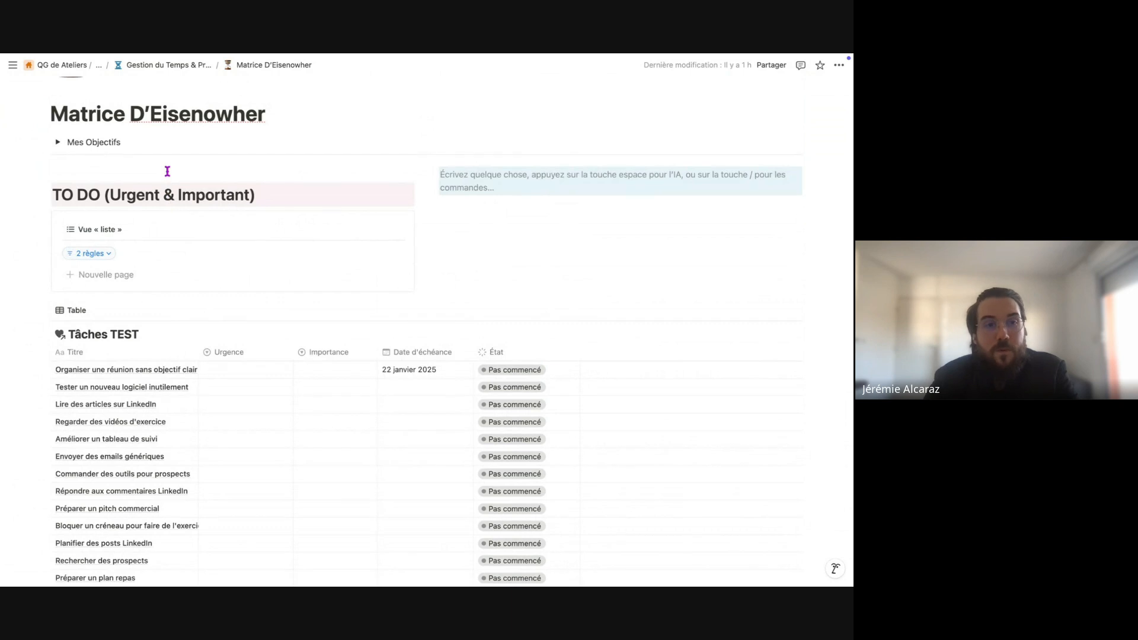
scroll(167, 171, down, 4)
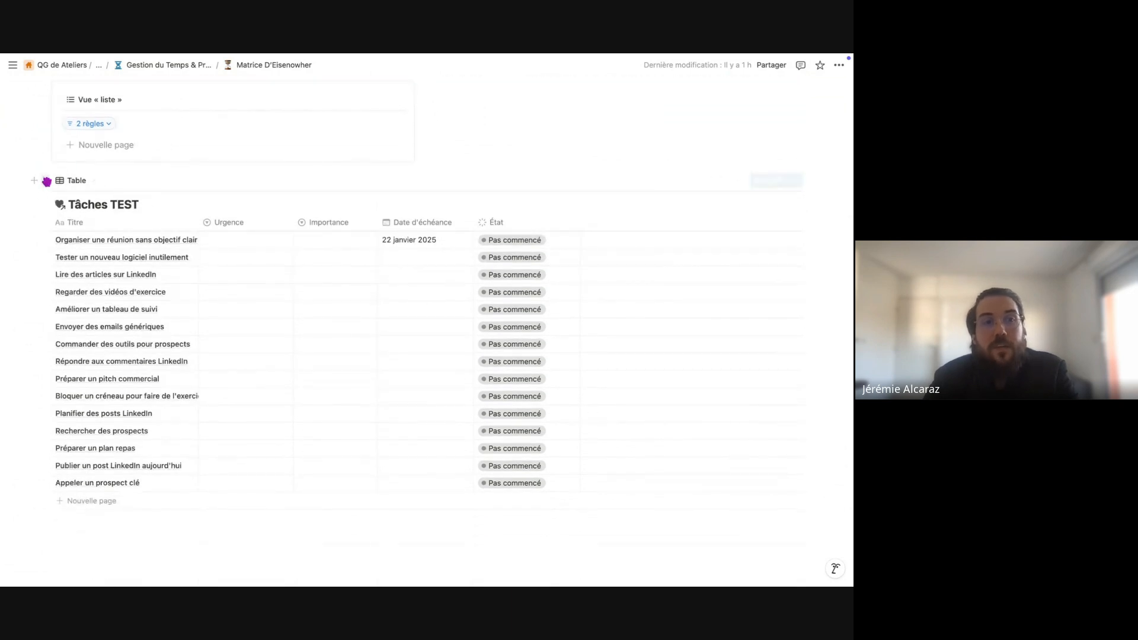
scroll(89, 261, up, 2)
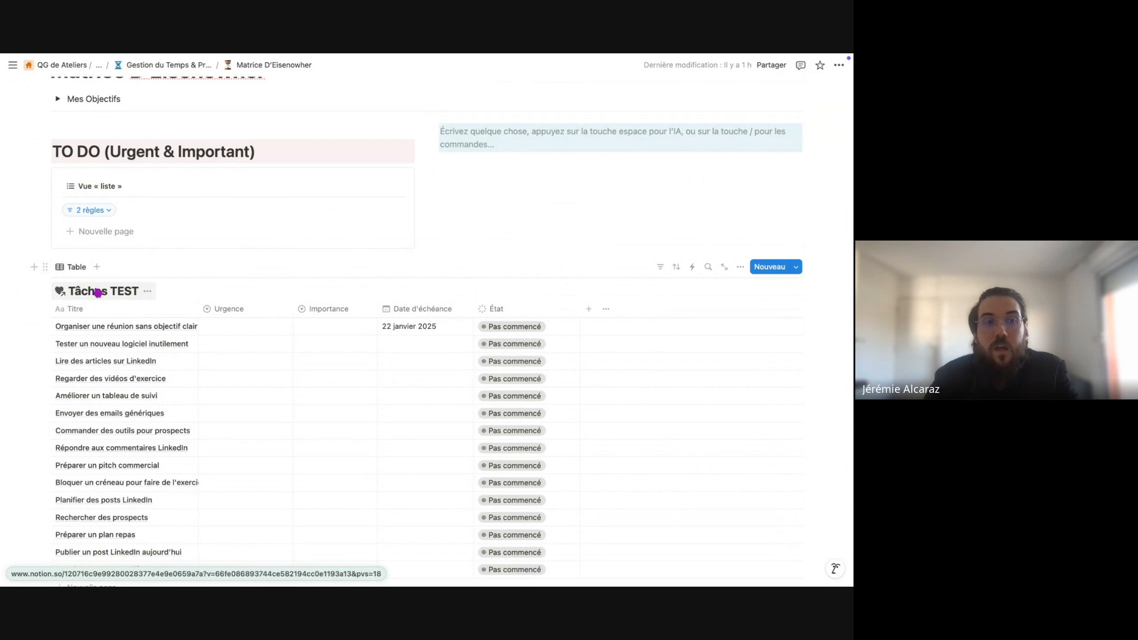
Open the original Tâches TEST database at the end of the page and rename it as Tâches.
scroll(114, 326, down, 7)
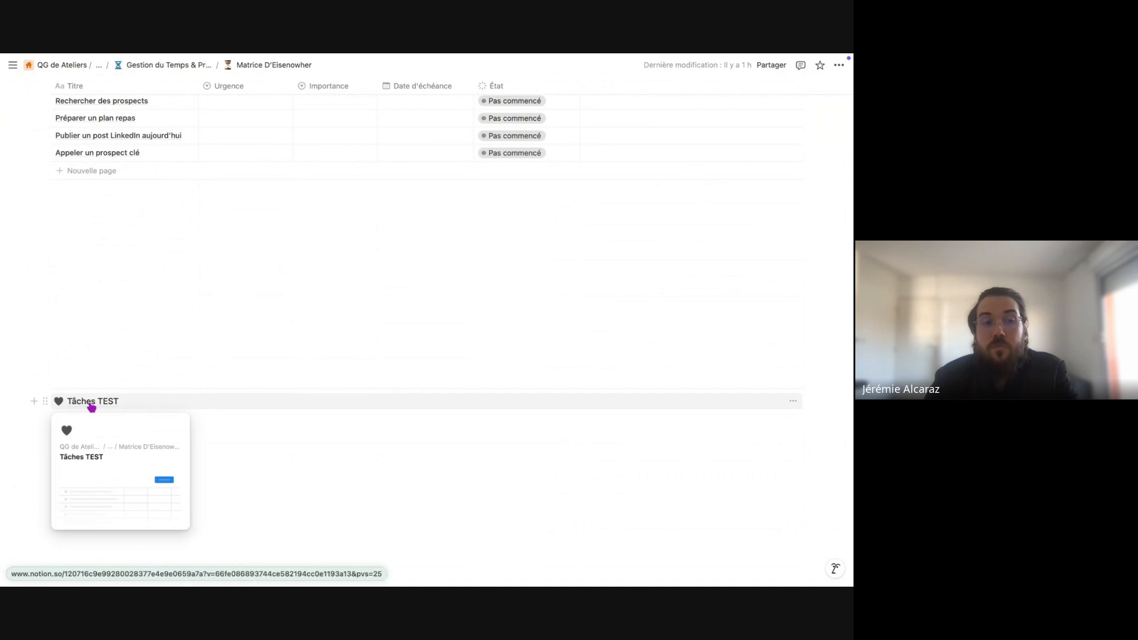
click(91, 402)
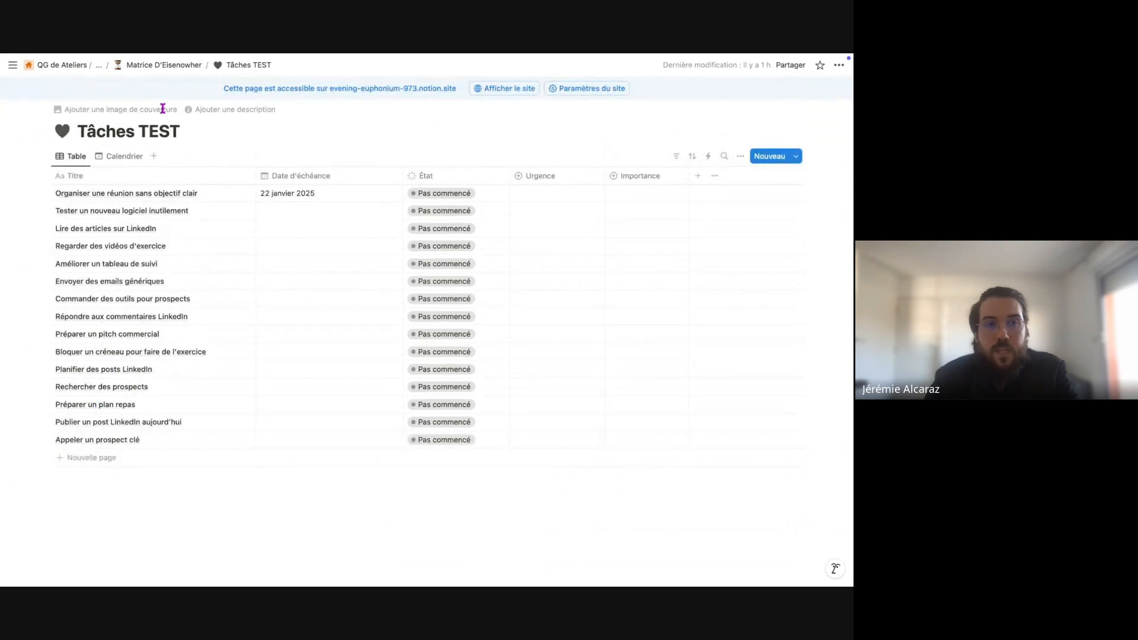
drag(179, 131, 134, 131)
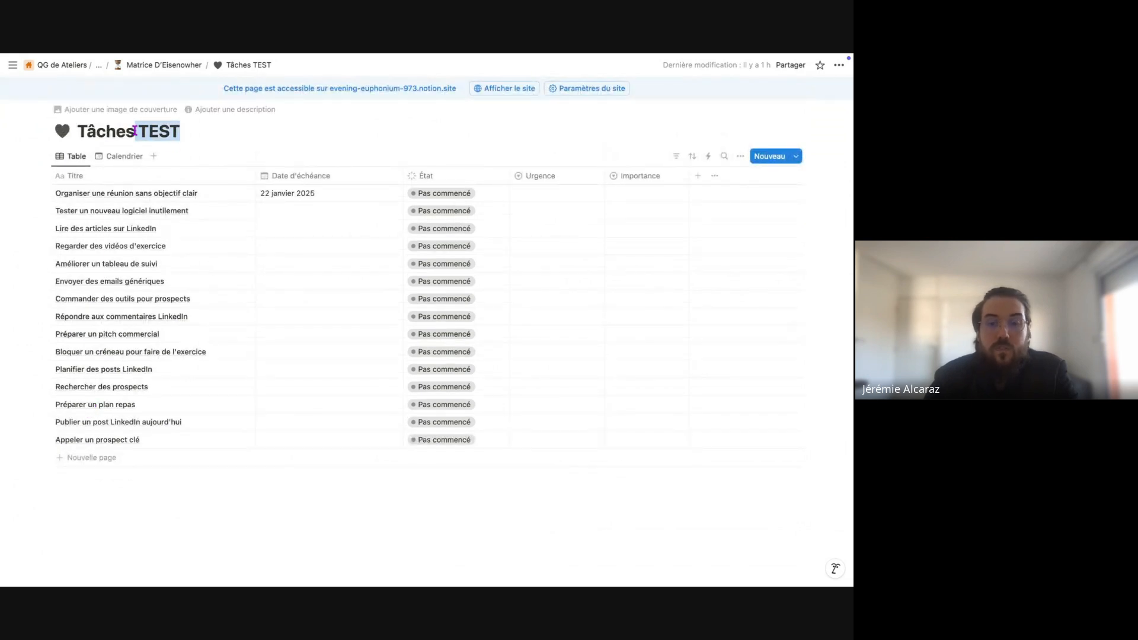
key(BackSpace)
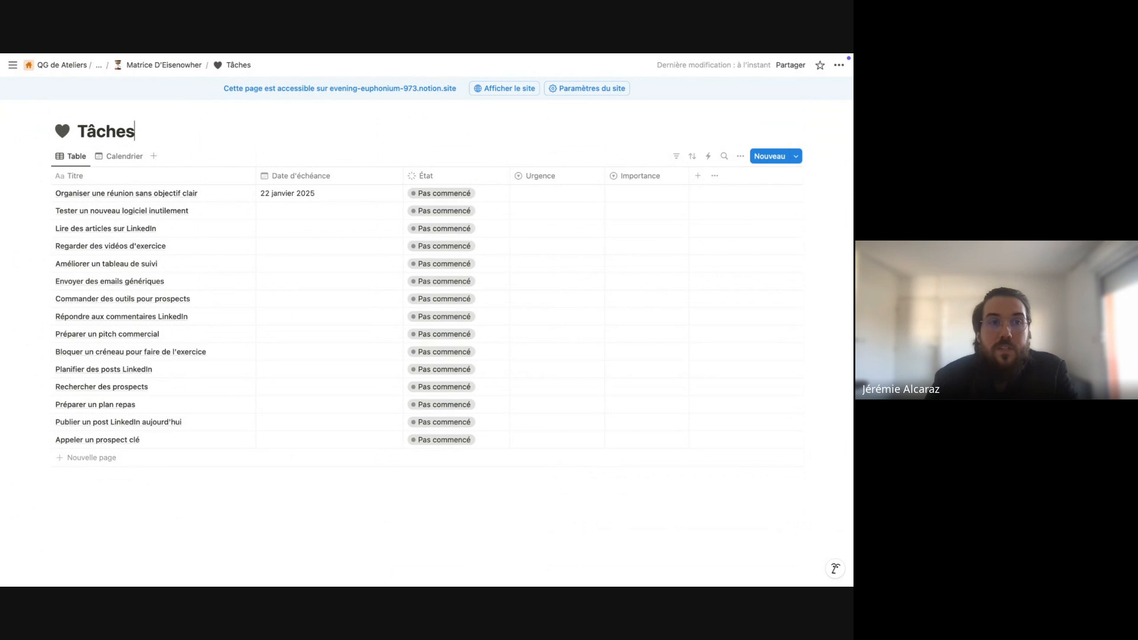
Replace the Tâches database's heart icon with the stacked discs icon and search the icon set for "data".
click(62, 131)
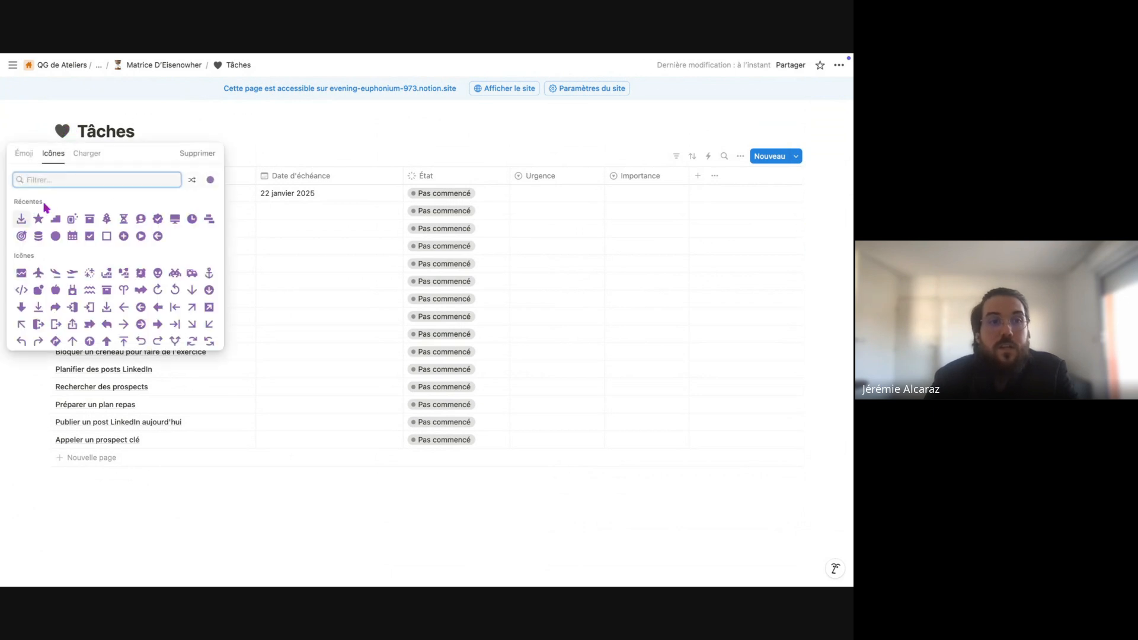
click(38, 236)
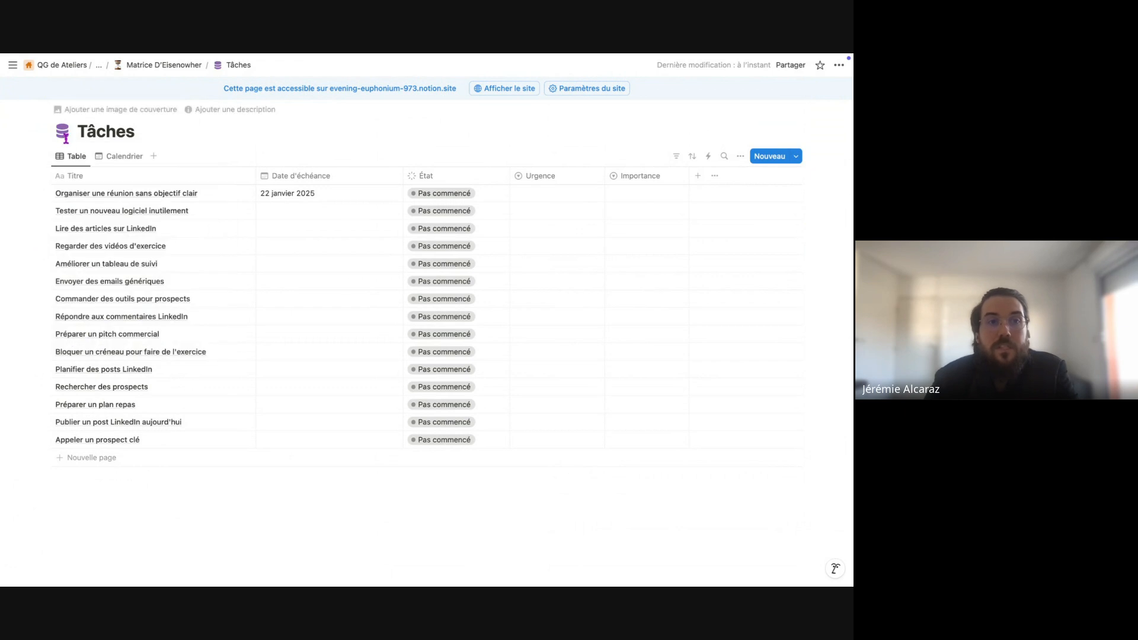
click(65, 134)
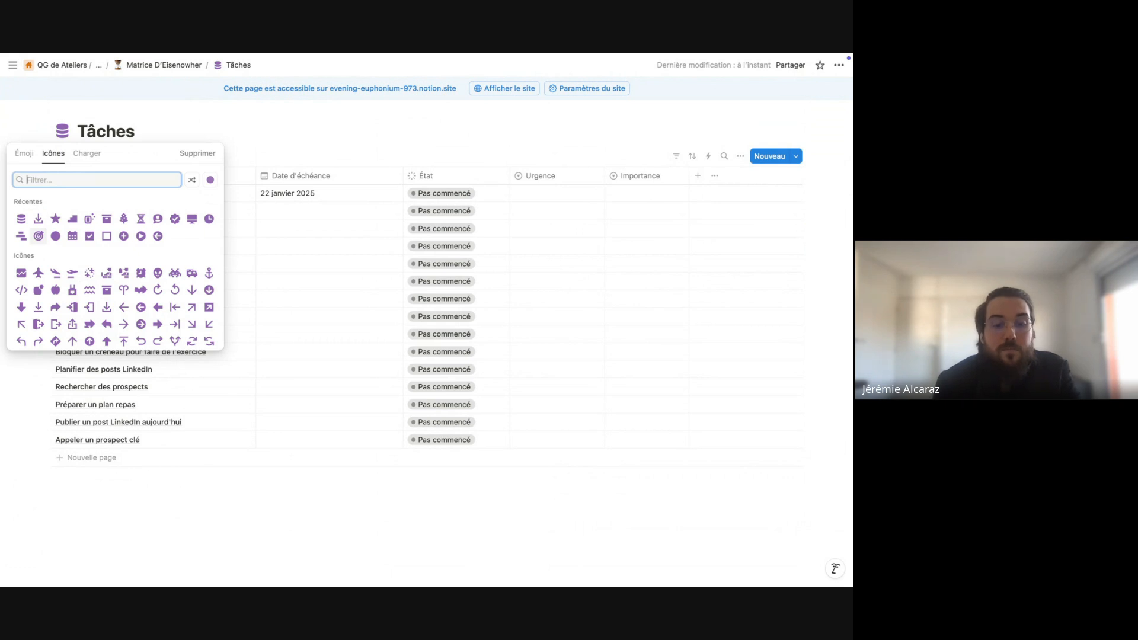
text(data)
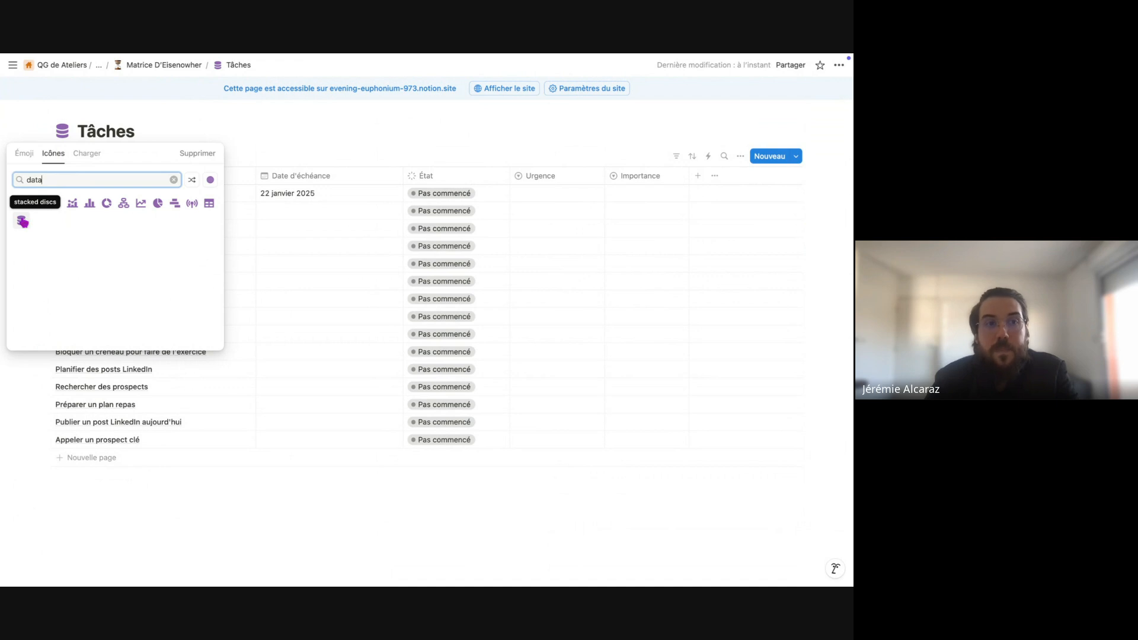
Rename the Tâches database as Tâches (dB), keeping its stacked discs icon.
click(176, 122)
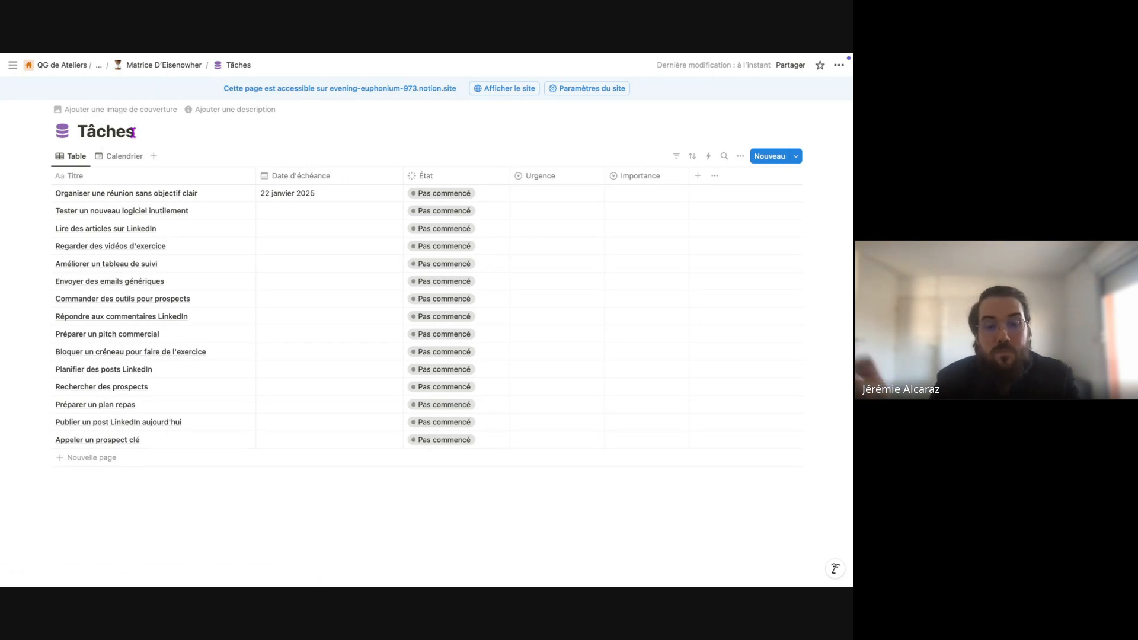
text(()
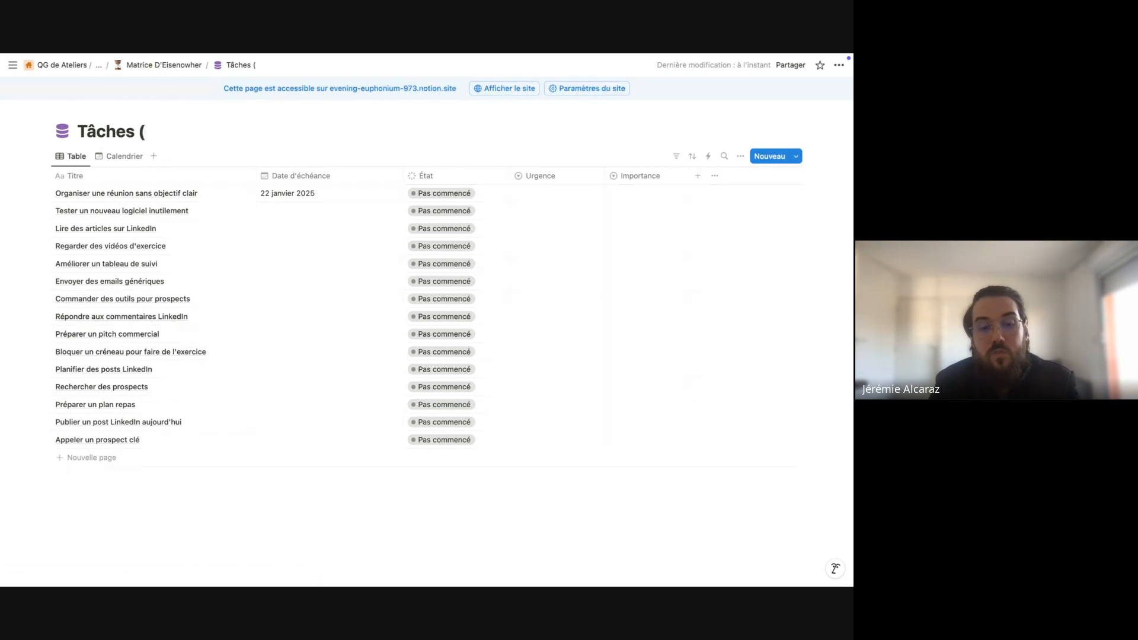
text(dB))
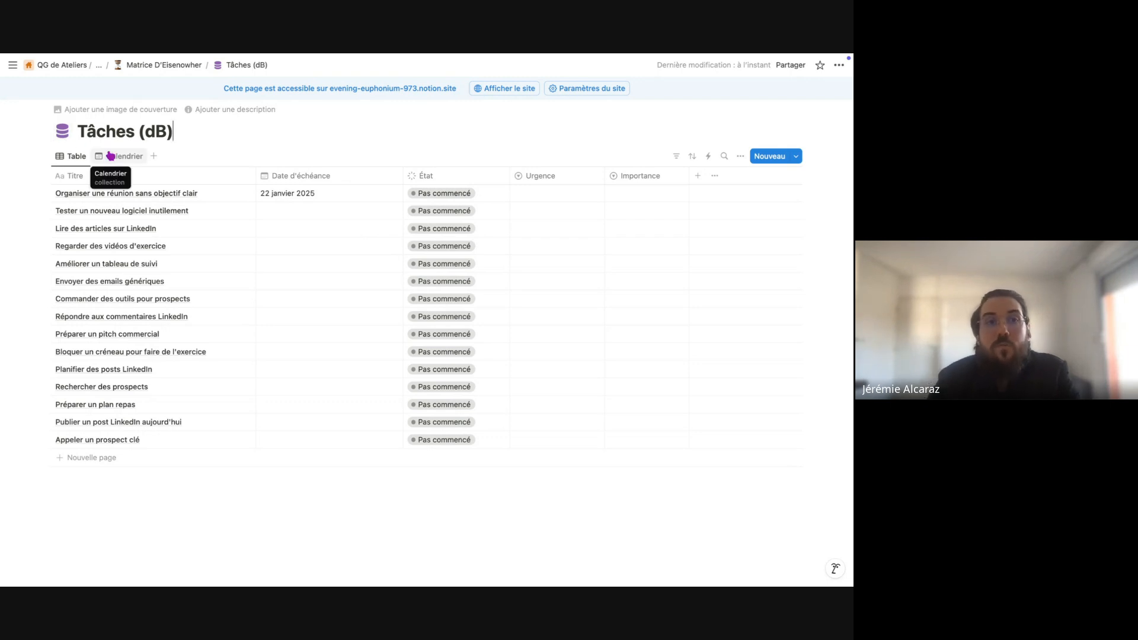
click(152, 131)
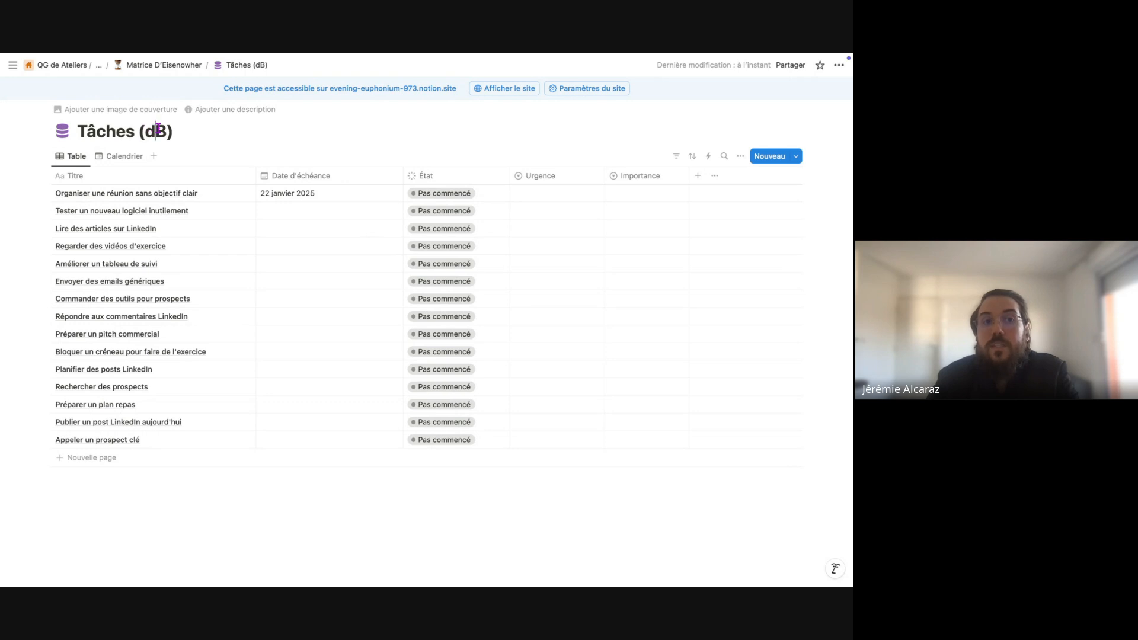
click(161, 129)
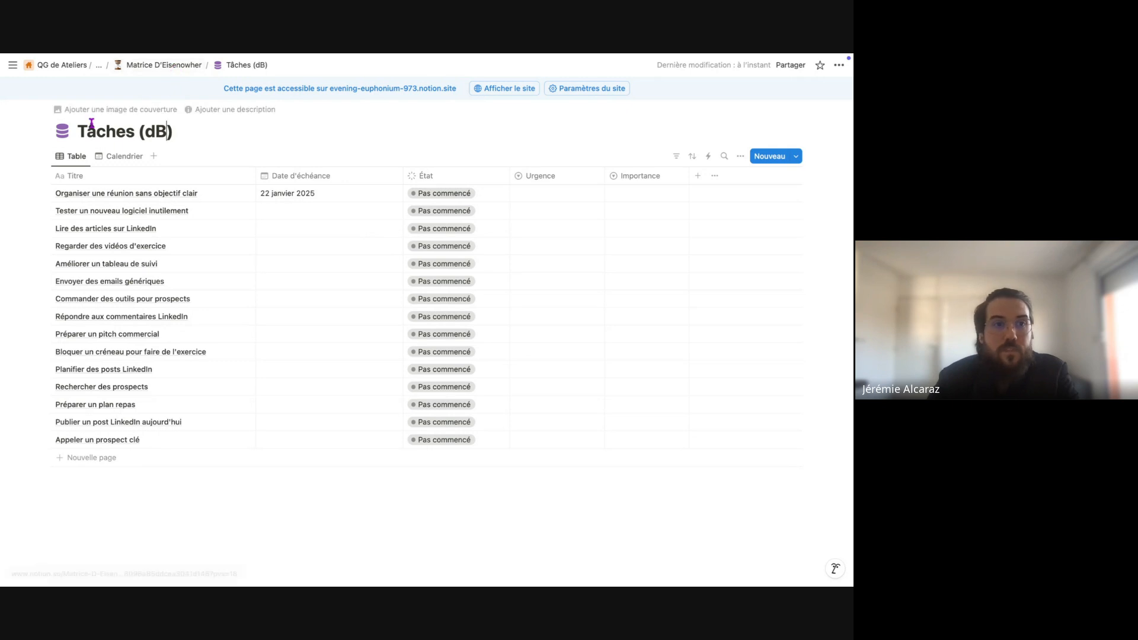
click(57, 133)
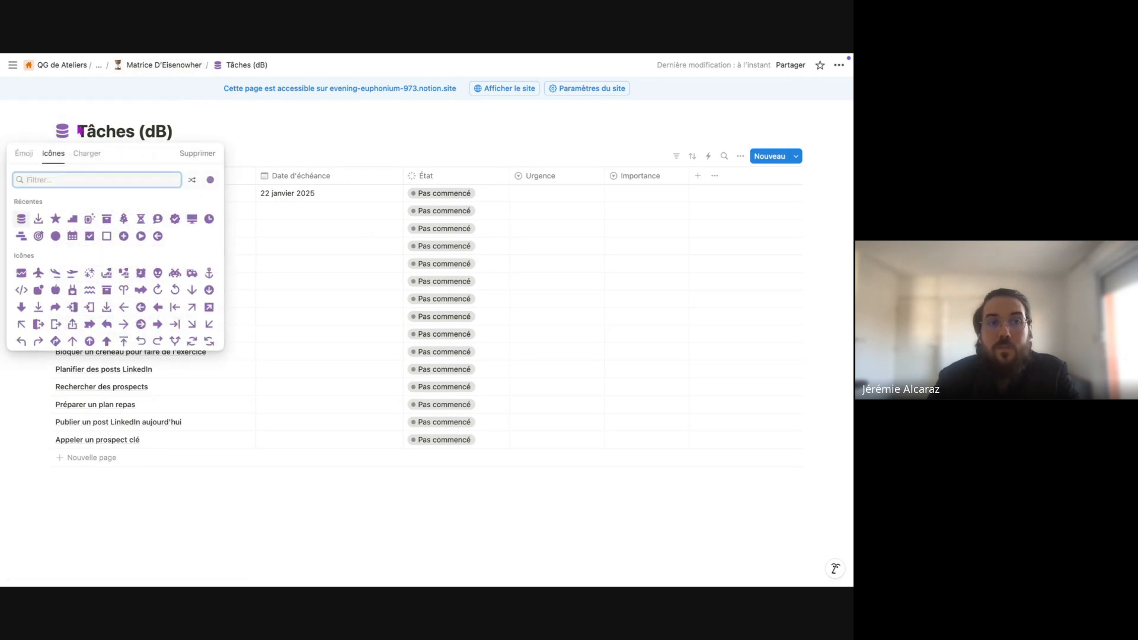
click(53, 131)
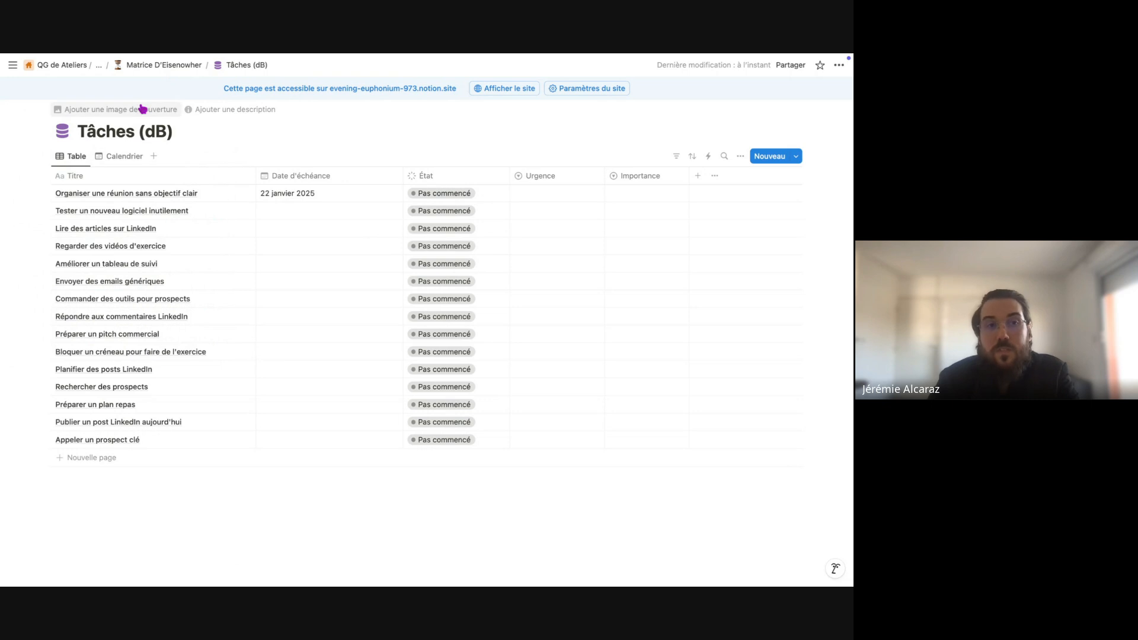
Return to the Matrice D'Eisenowher page and review its linked task table and the goals inside the Mes Objectifs toggle.
click(157, 70)
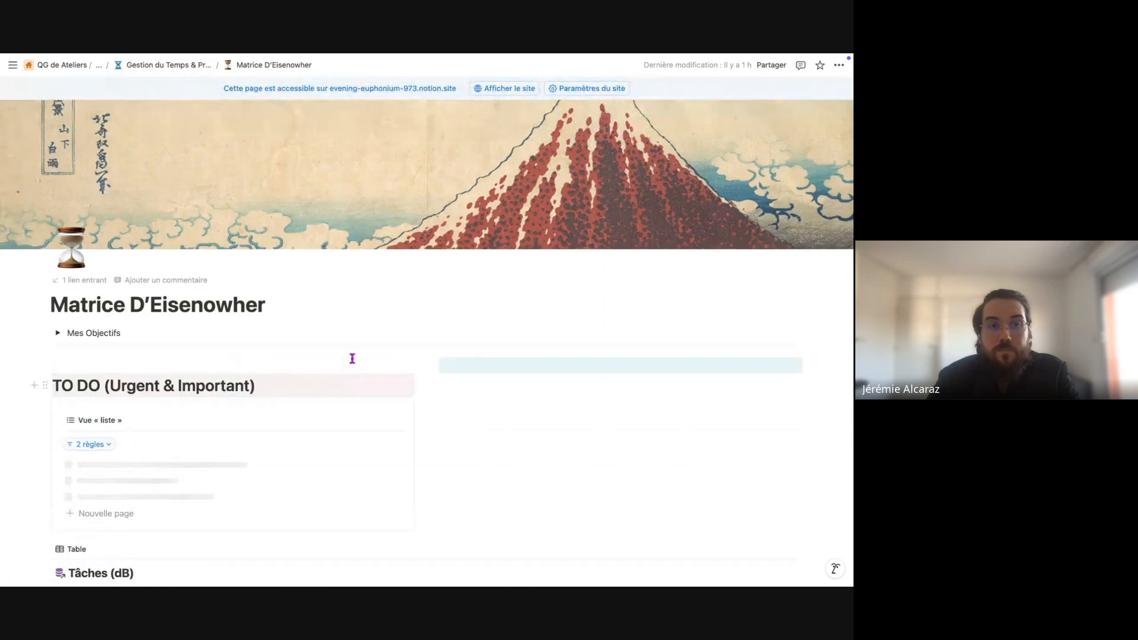
scroll(355, 363, down, 3)
scroll(354, 362, down, 2)
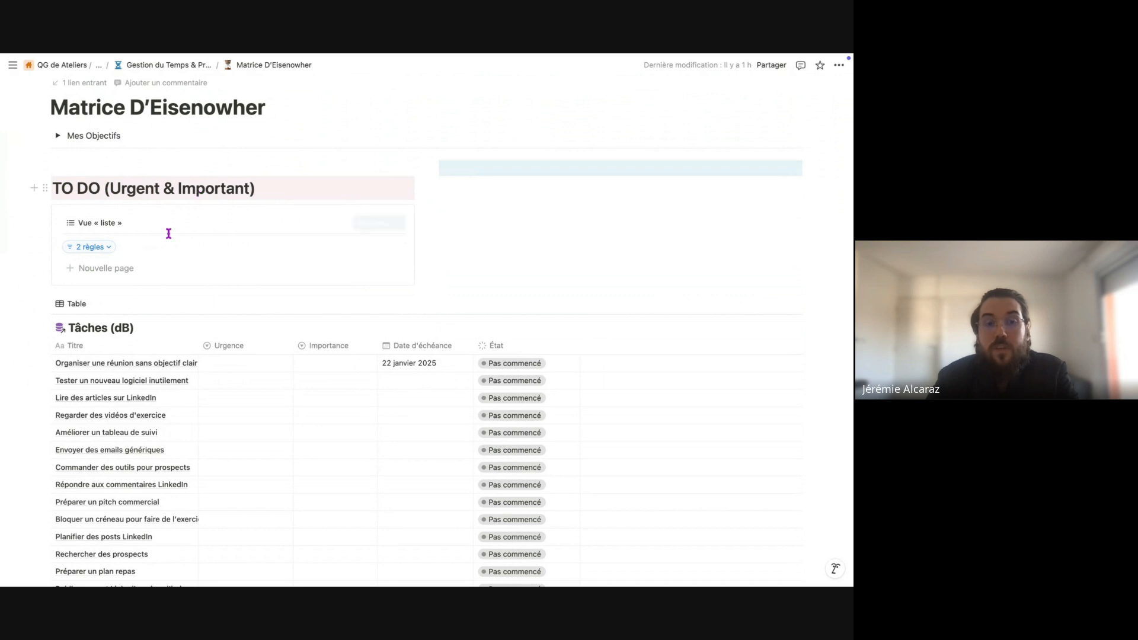
scroll(222, 284, down, 2)
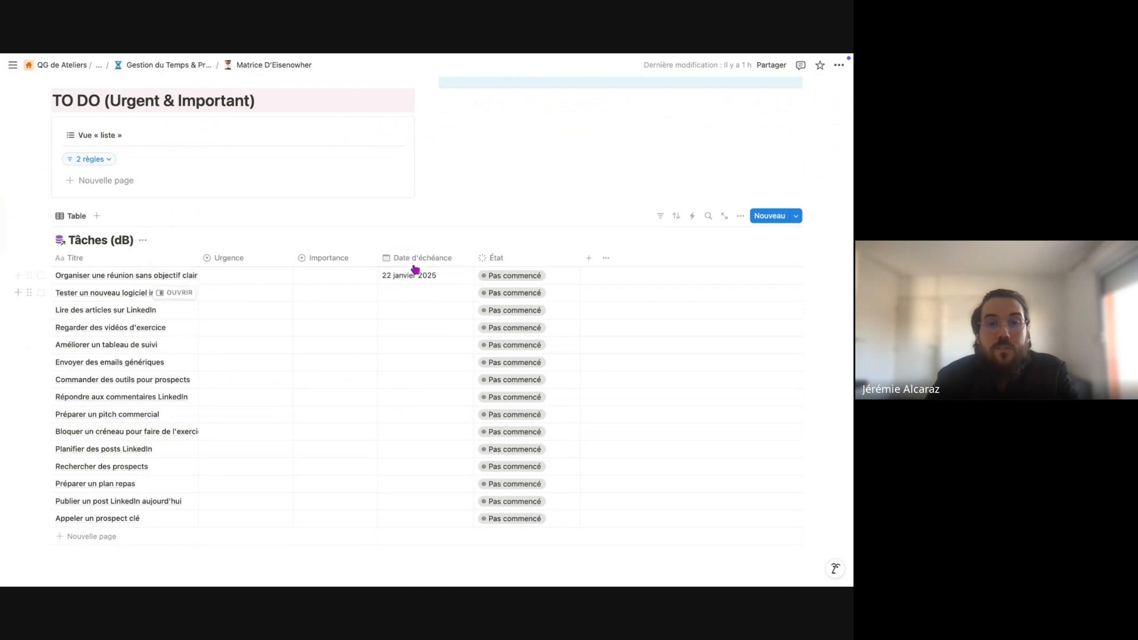
scroll(410, 265, up, 5)
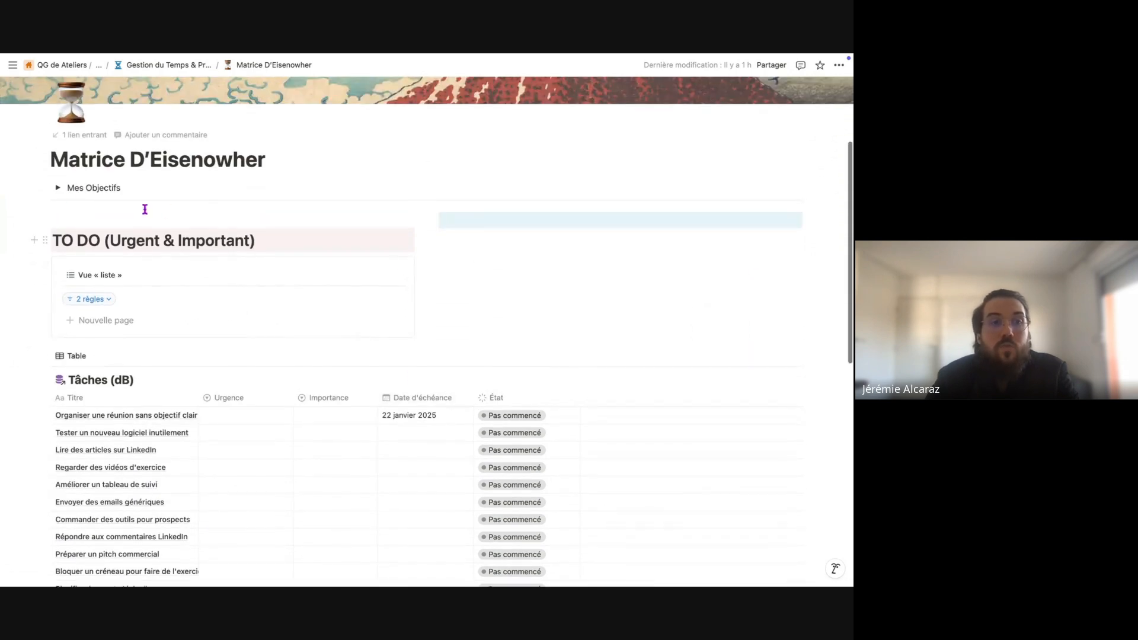
click(57, 189)
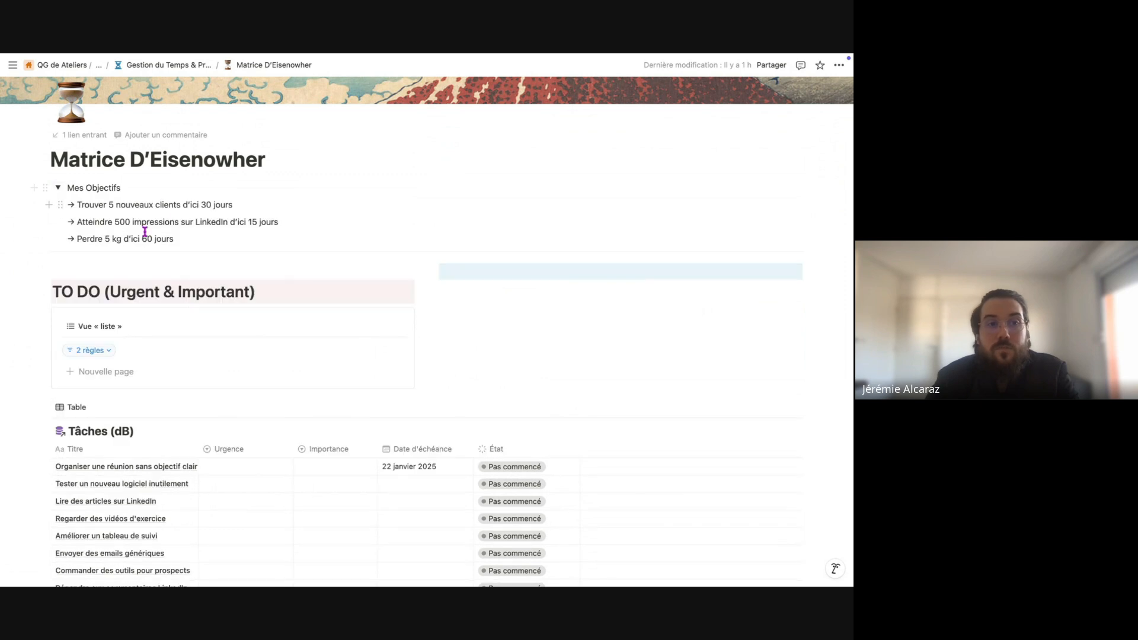
click(58, 189)
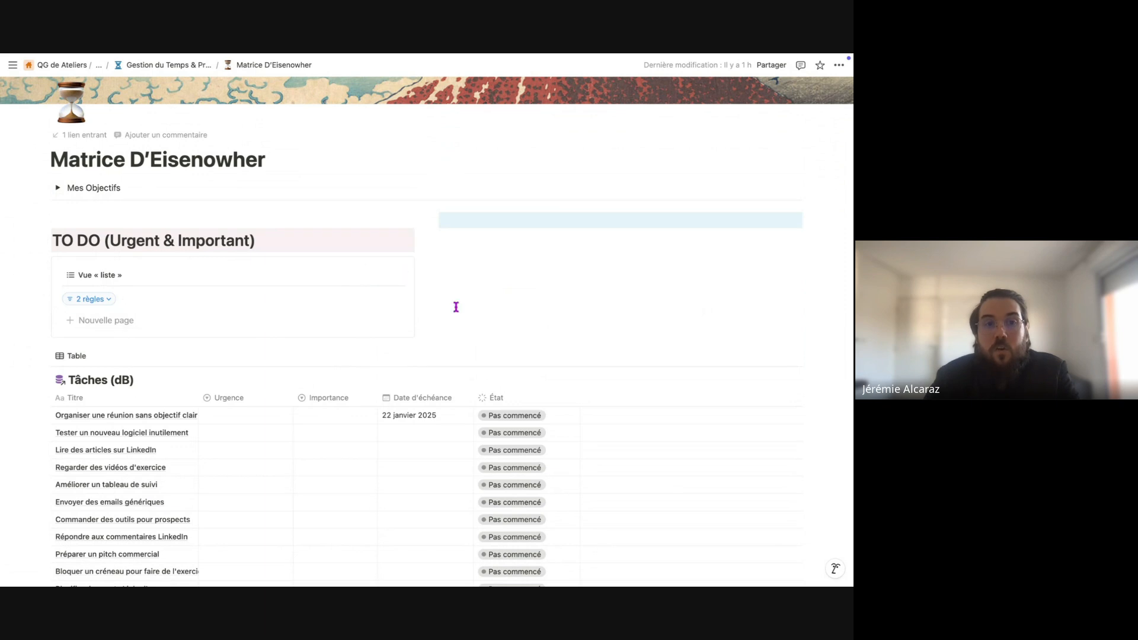
Review the Importance and Urgence filter rules of the TO DO (Urgent & Important) list view.
scroll(429, 315, down, 1)
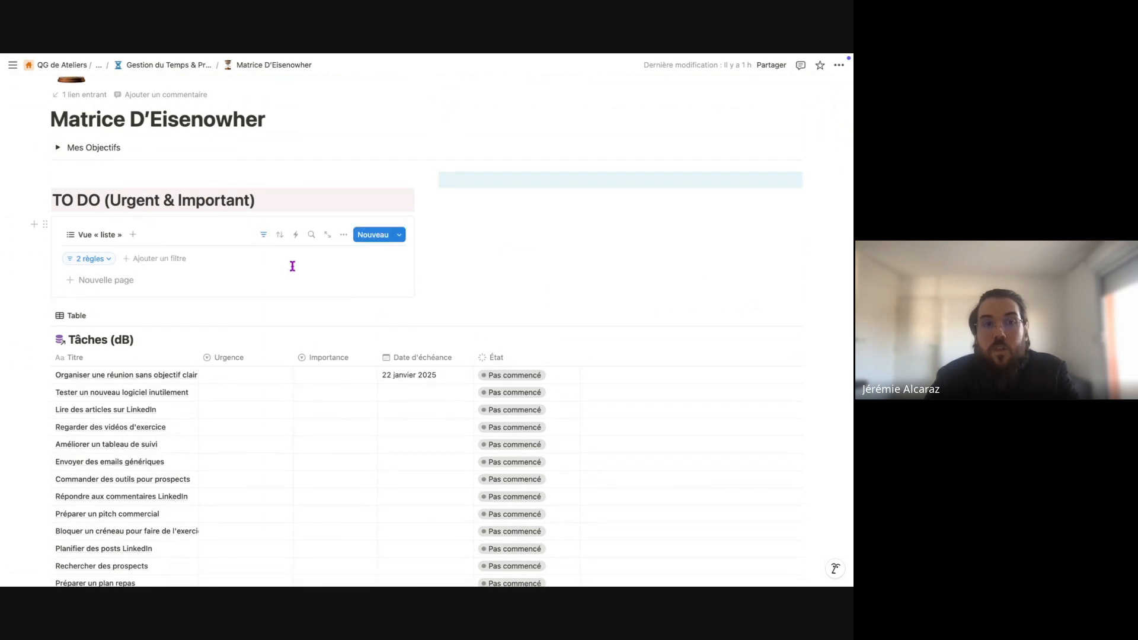
click(89, 259)
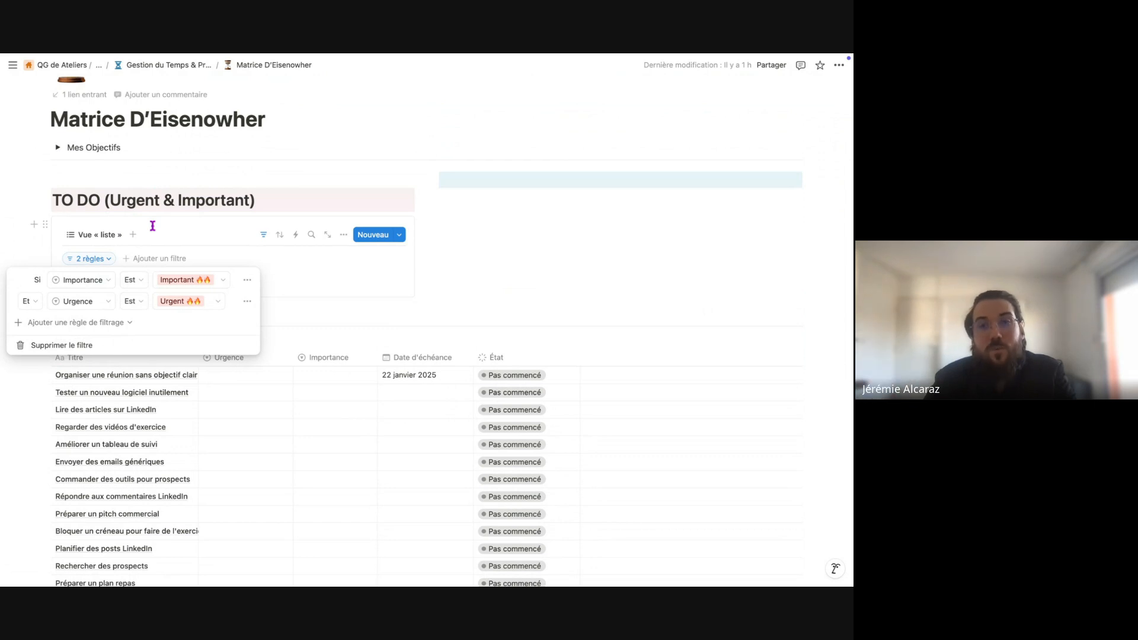
click(488, 254)
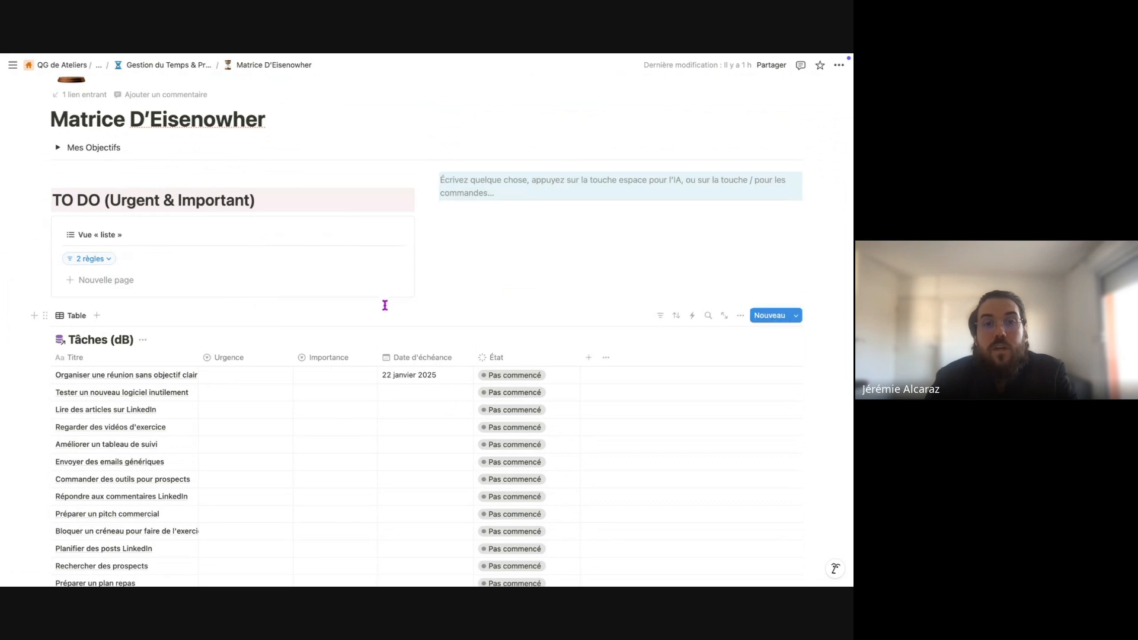
Duplicate the TO DO (Urgent & Important) heading together with its list view three times.
drag(385, 306, 191, 193)
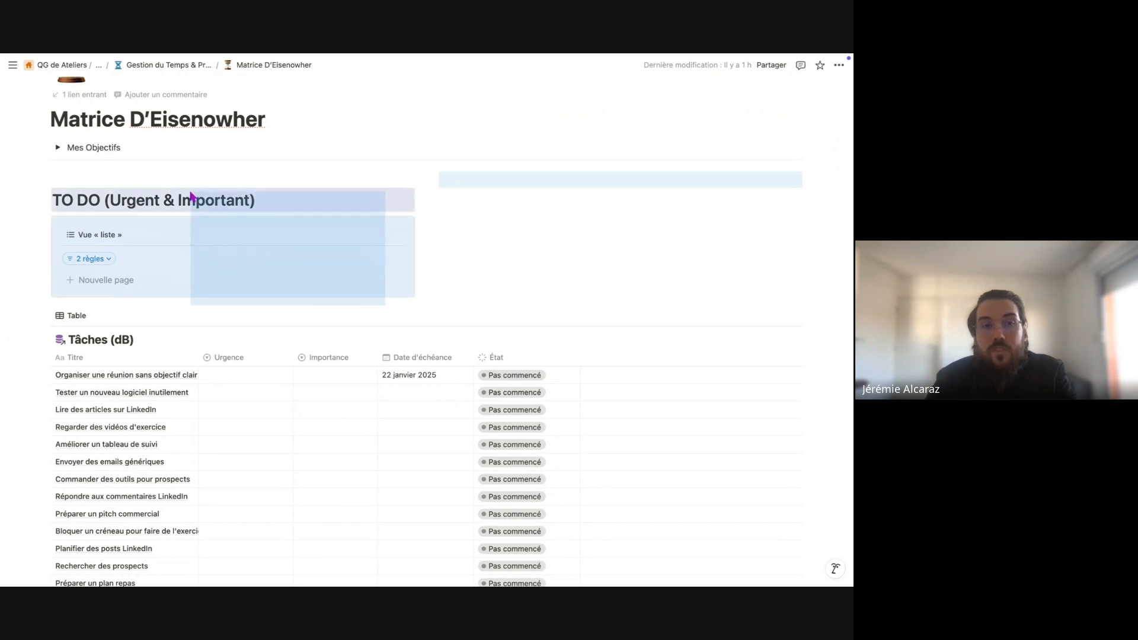
drag(191, 193, 183, 194)
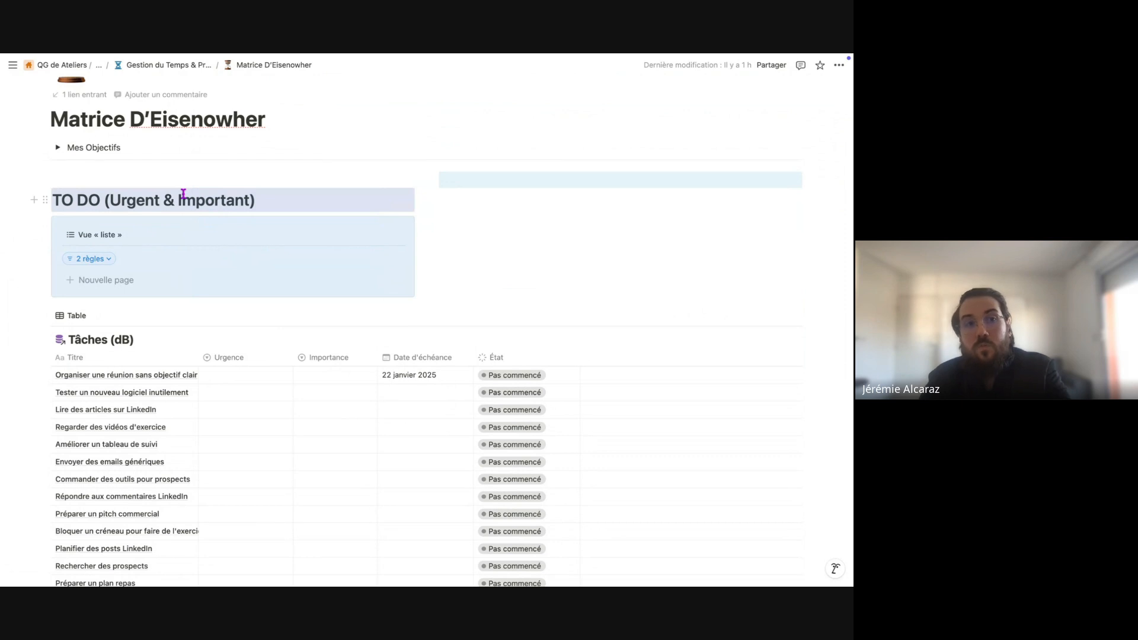
key(super+d)
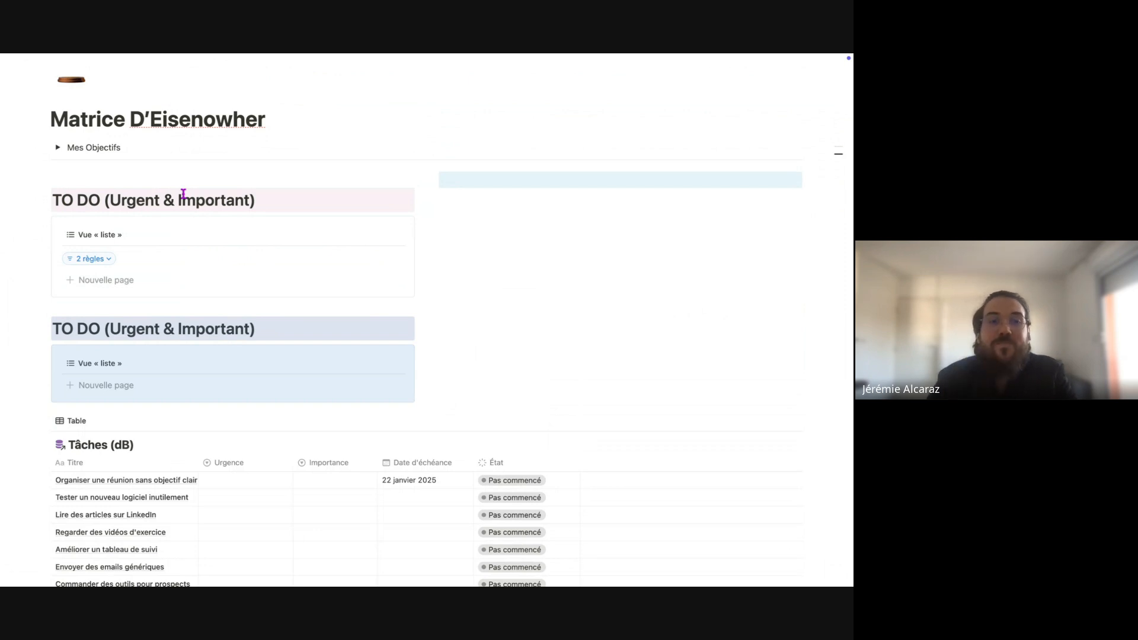
scroll(183, 194, down, 1)
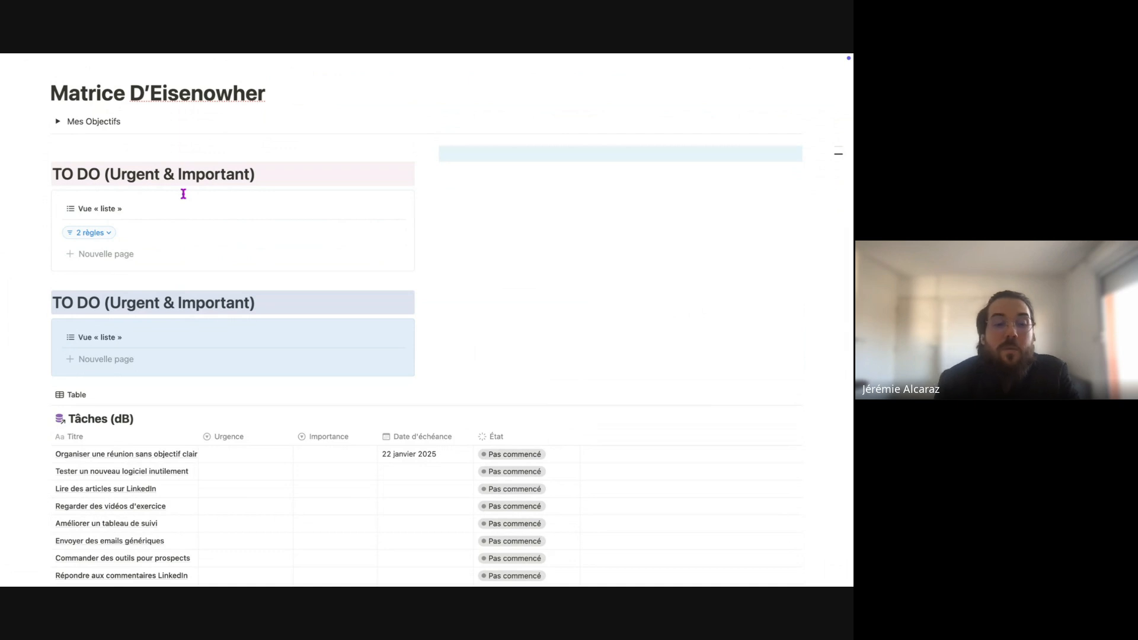
key(ctrl+d)
key(ctrl+d)
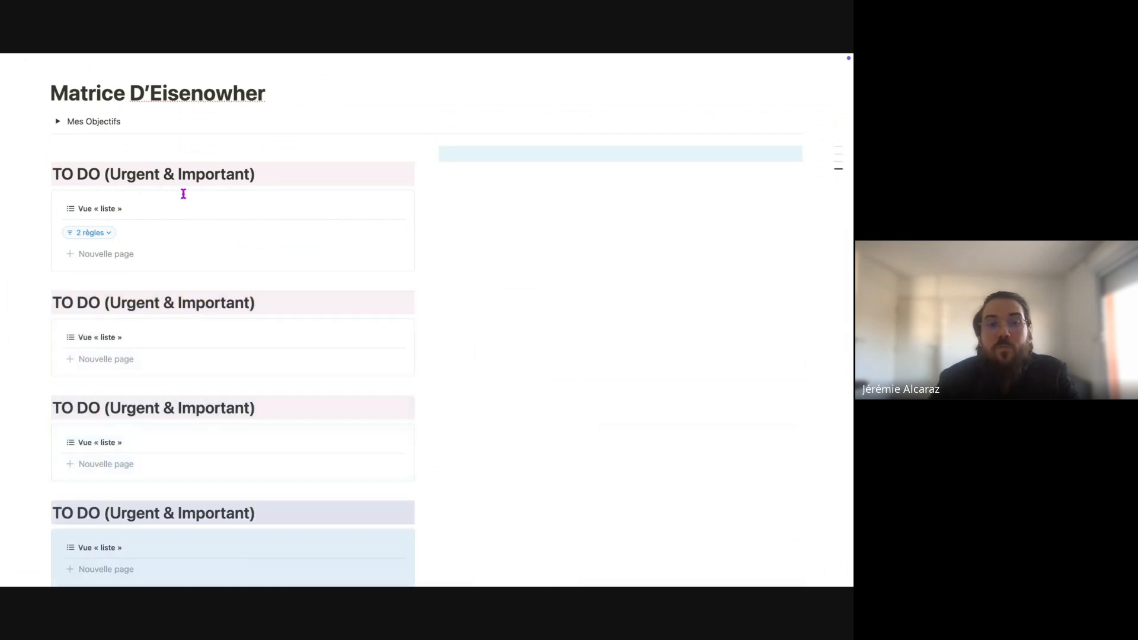
Move the last two TO DO (Urgent & Important) copies with their list views into the second column, below the blue block.
scroll(183, 194, down, 2)
scroll(183, 194, down, 1)
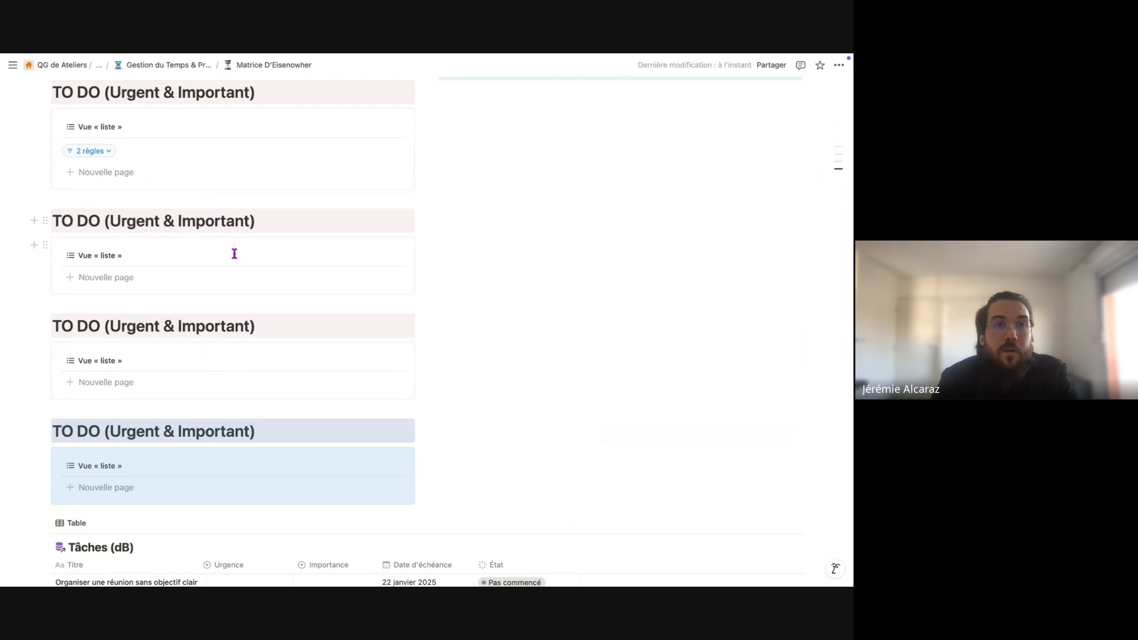
mouse_move(235, 255)
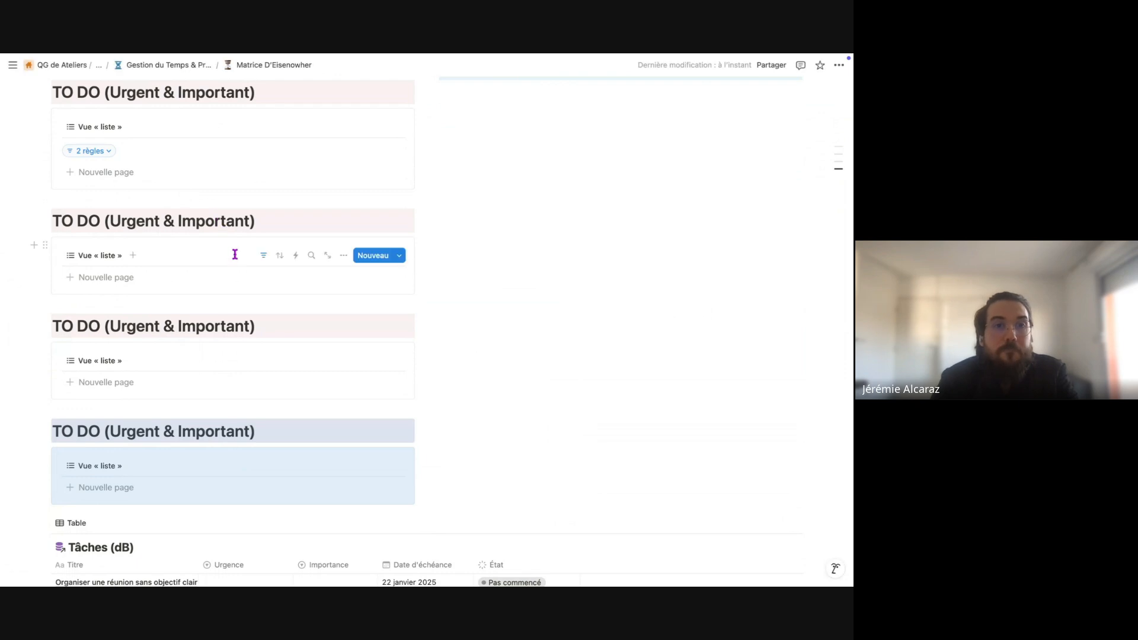
scroll(234, 254, up, 1)
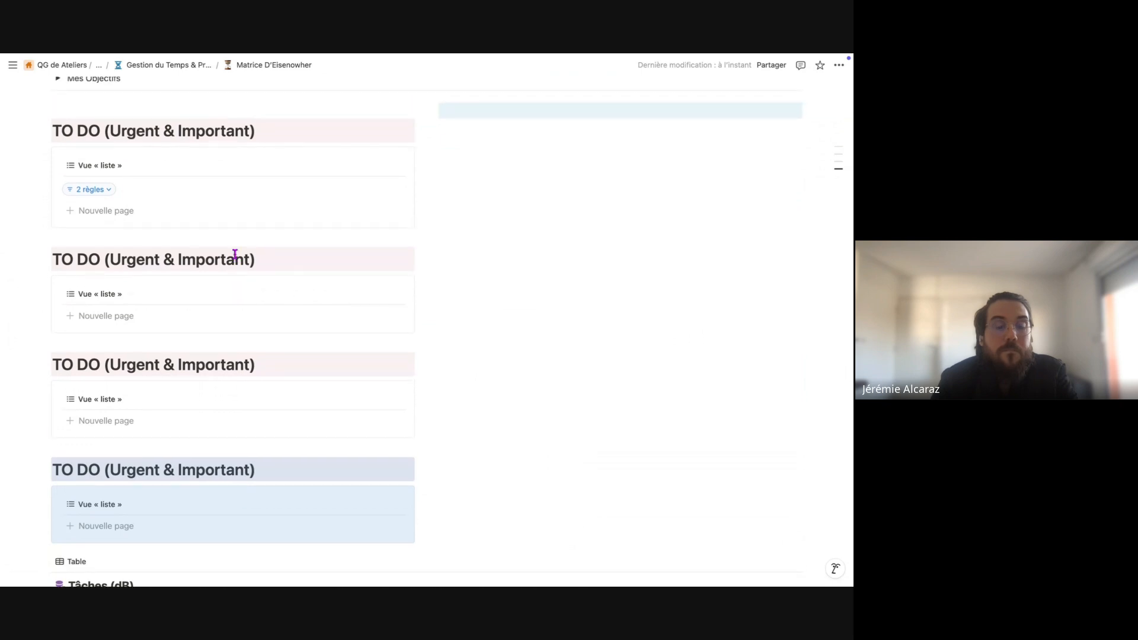
scroll(235, 254, up, 1)
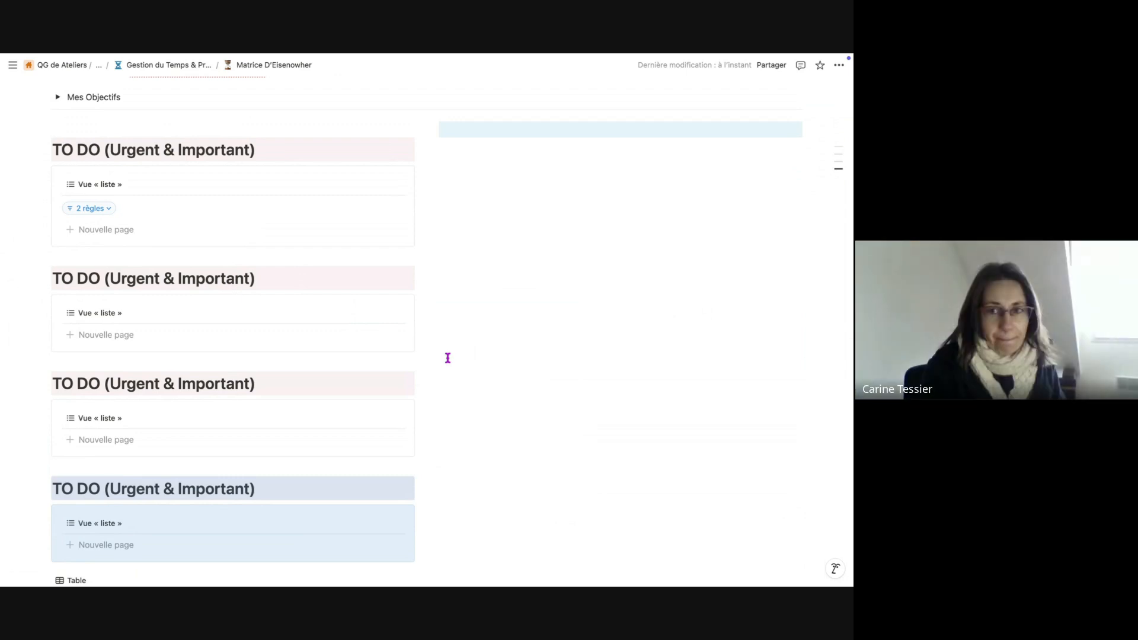
scroll(444, 394, down, 2)
scroll(442, 385, up, 1)
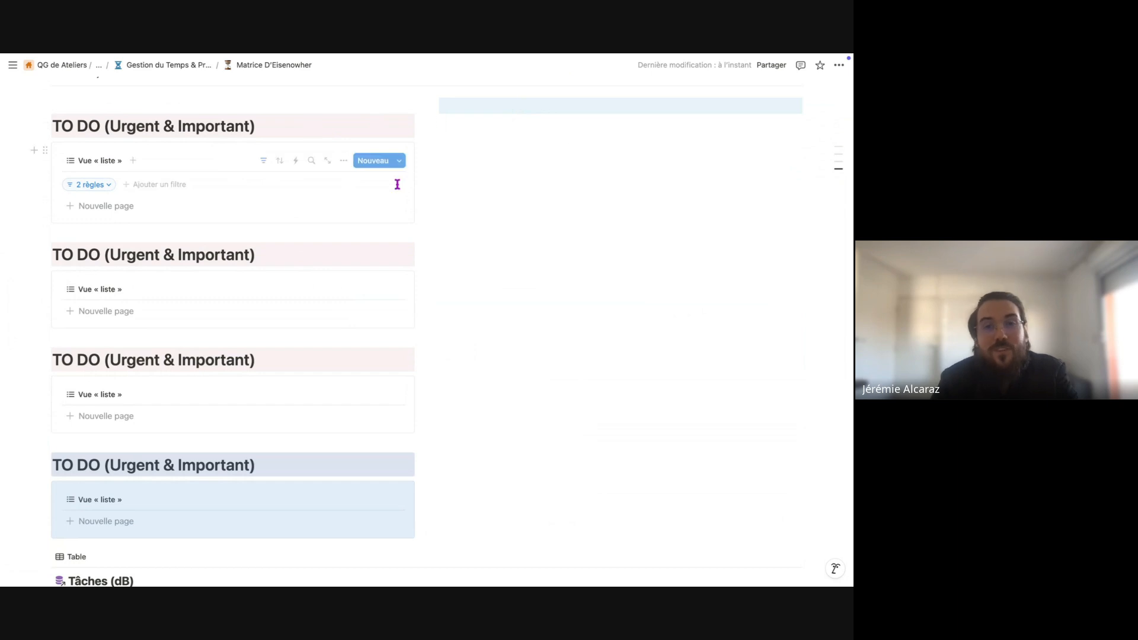
drag(460, 533, 290, 354)
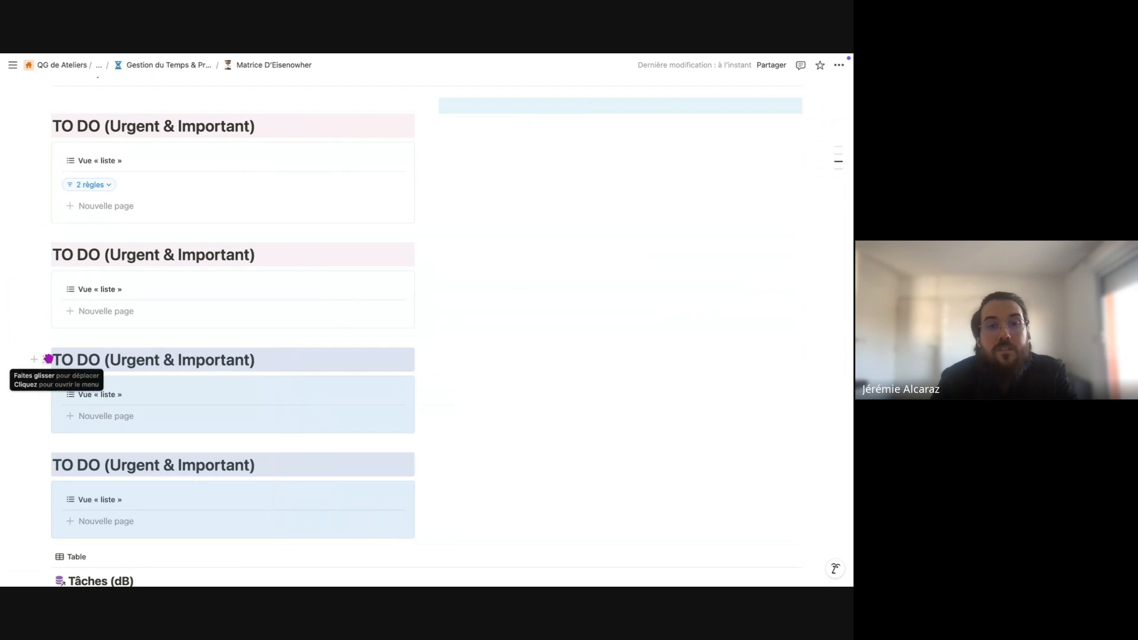
drag(45, 360, 453, 144)
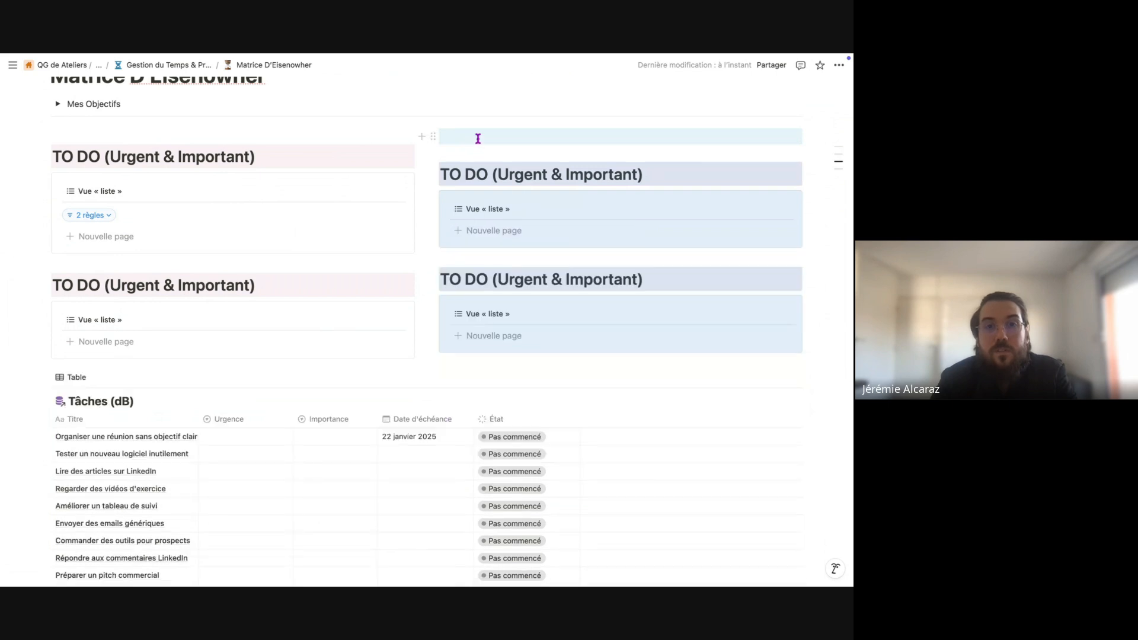
Delete the empty blue text block above the two TO DO copies in the second column.
click(477, 137)
key(BackSpace)
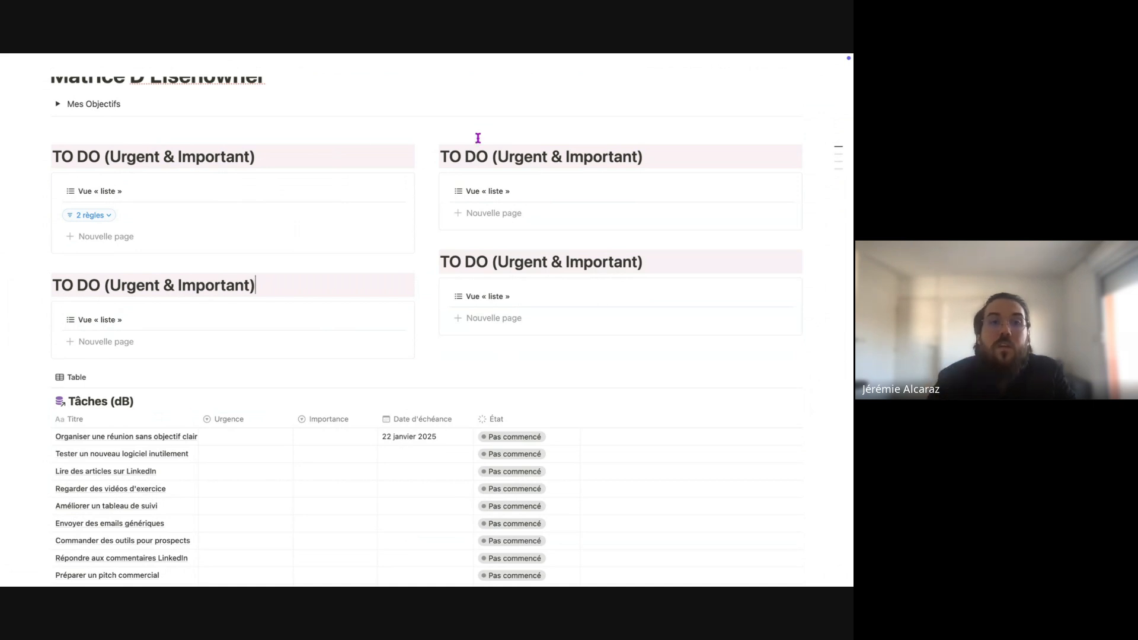
scroll(409, 268, down, 2)
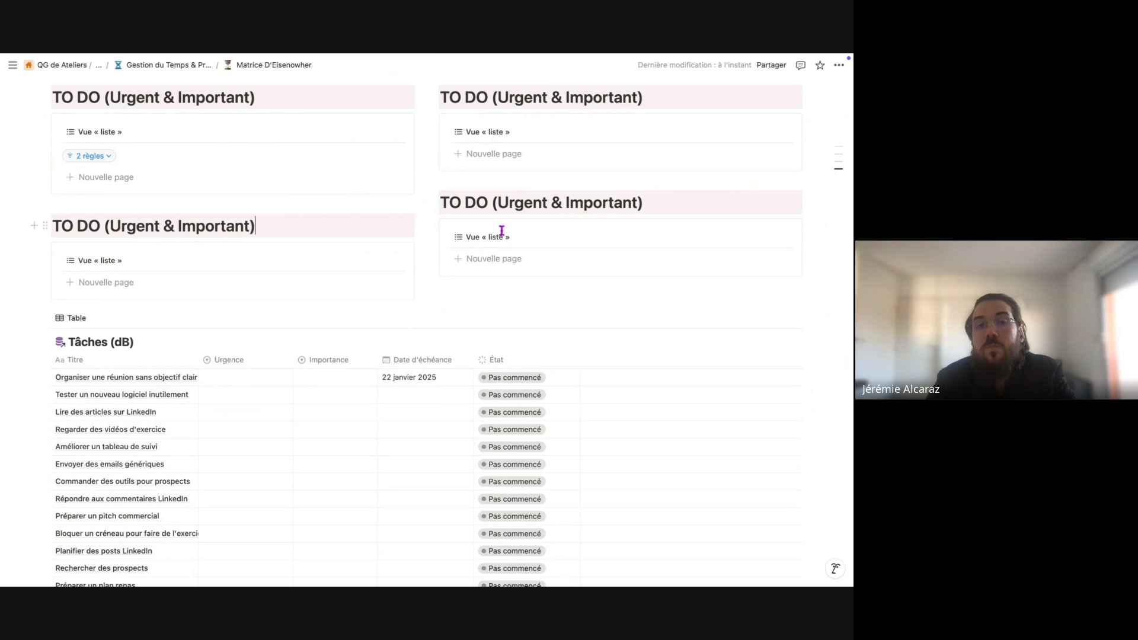
scroll(469, 329, up, 3)
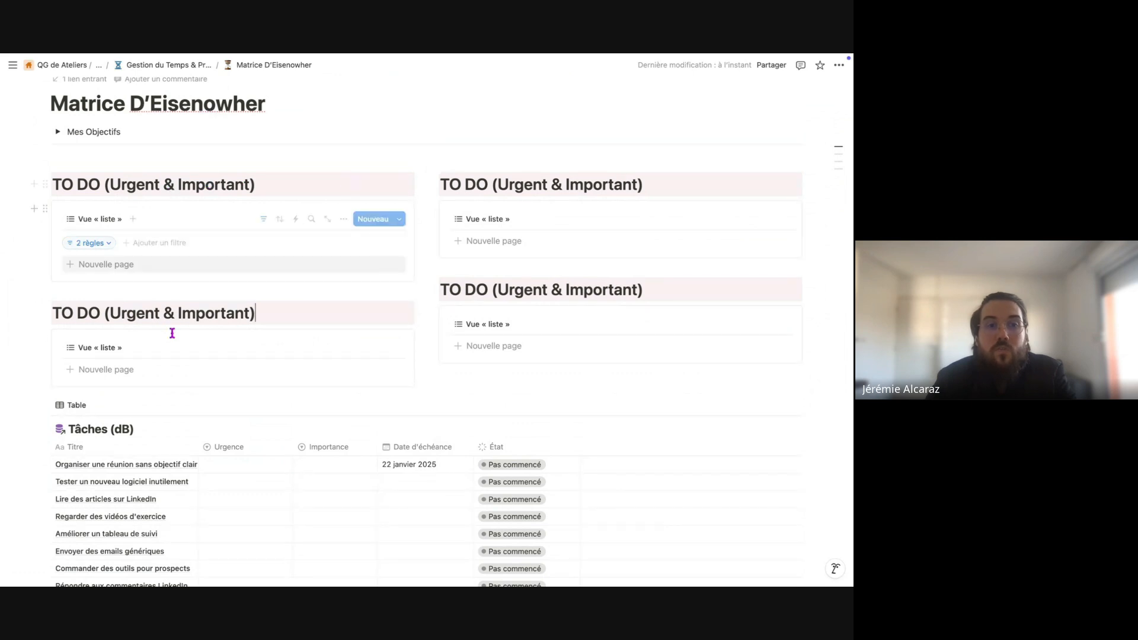
Insert "Pas" before "Urgent" in the lower heading of both columns.
click(110, 313)
text(Pa)
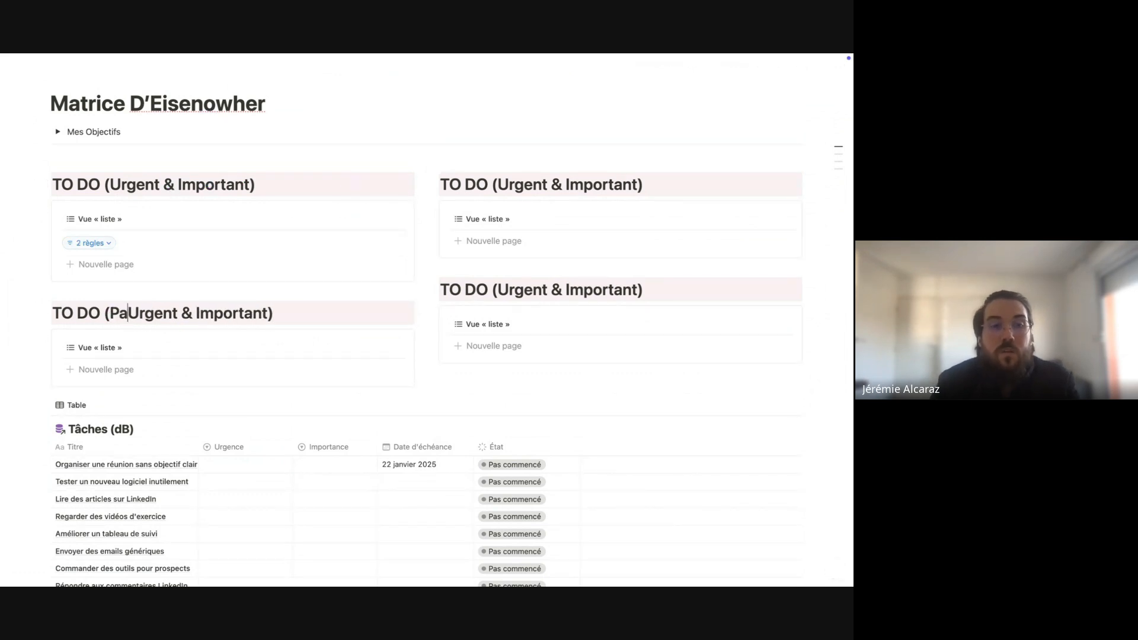
text(s)
click(499, 289)
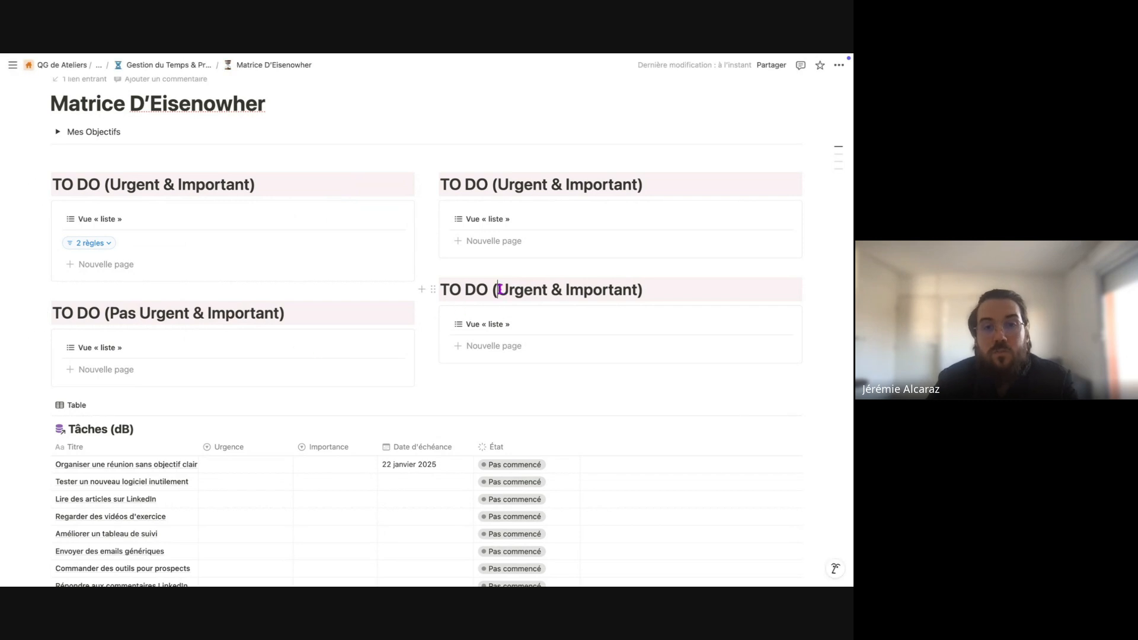
text(Pas)
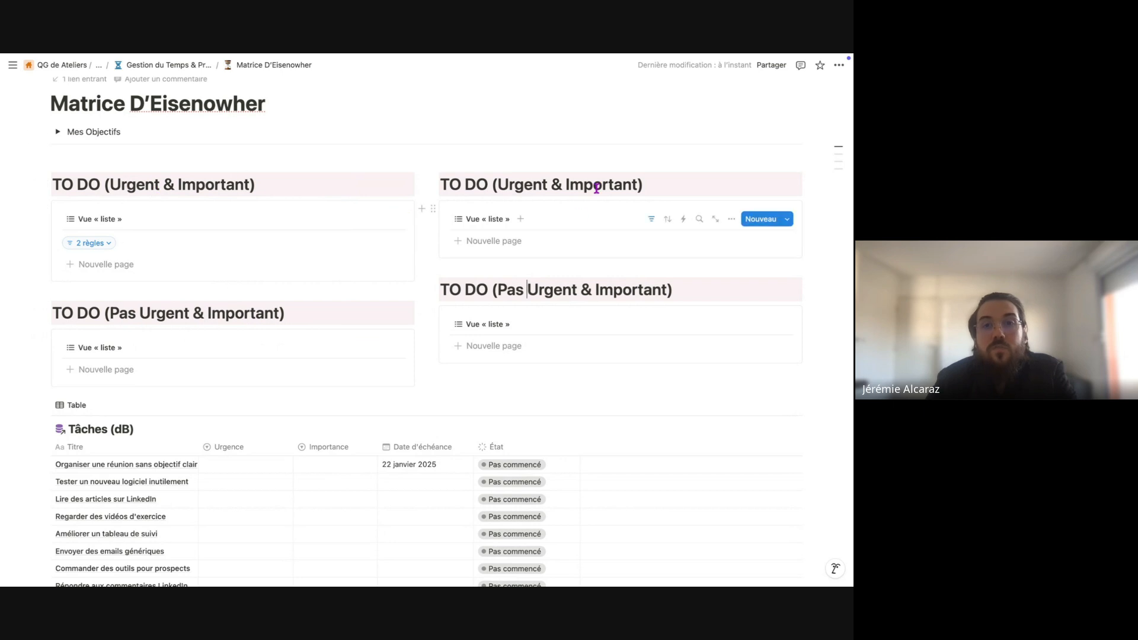
Insert "Pas" before "Important" in both headings of the second column.
click(566, 185)
text(Pas)
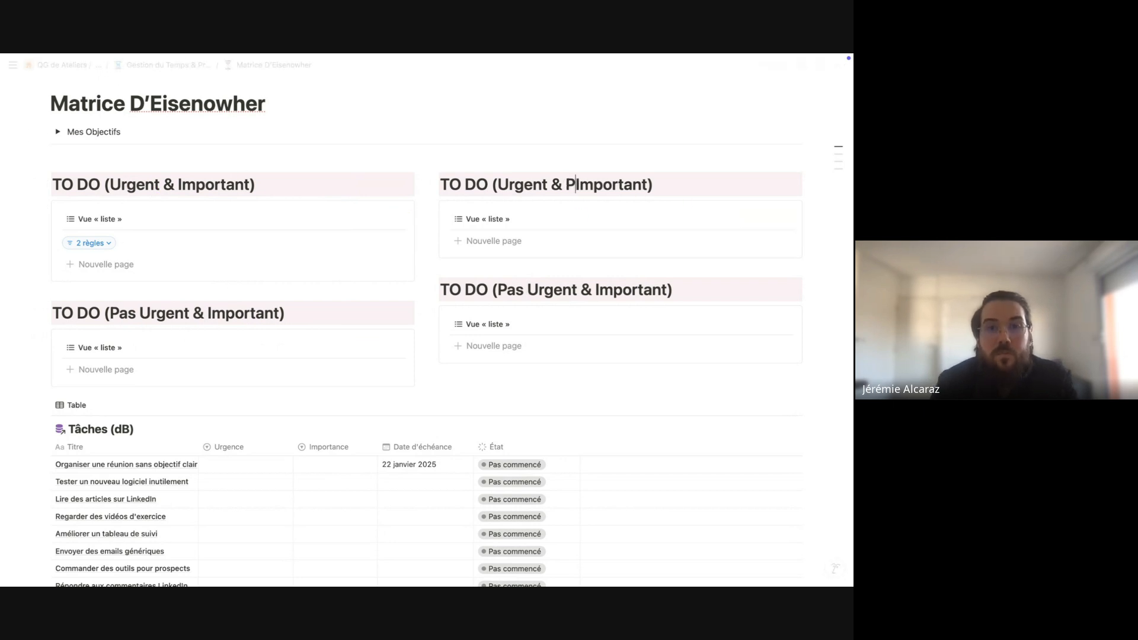
click(596, 290)
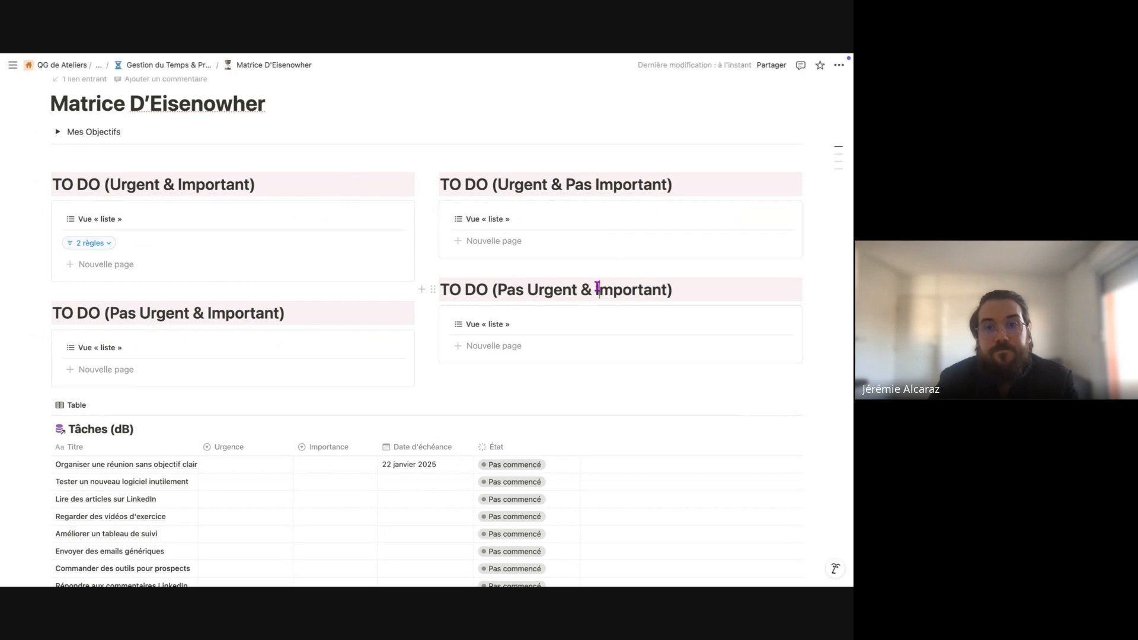
text(Pas)
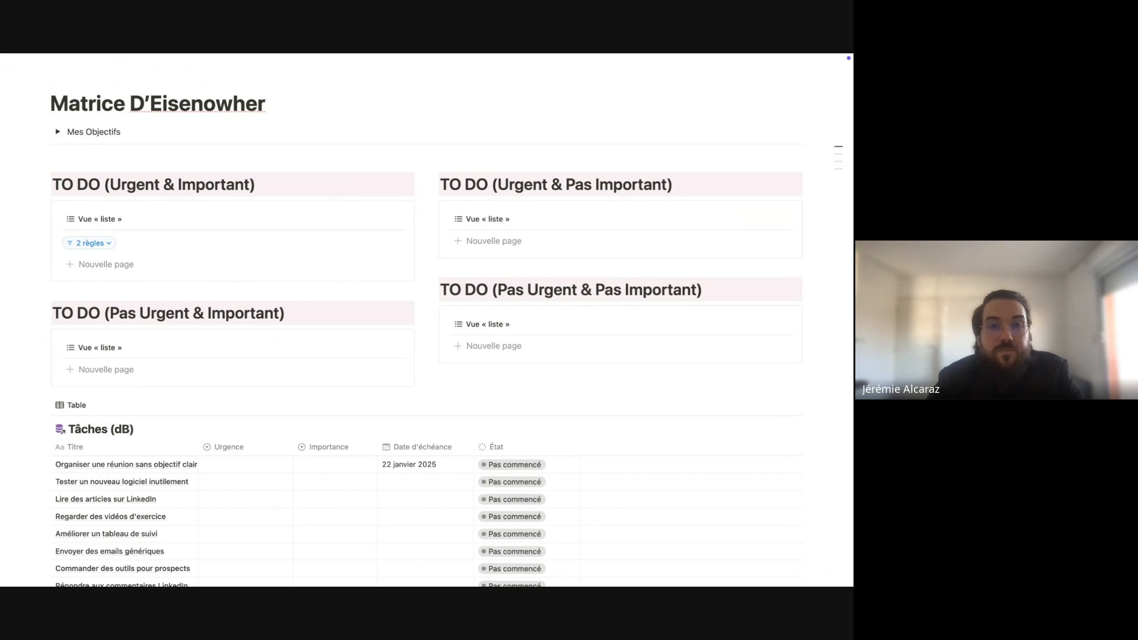
Replace "TO DO" with "Planifier" in the (Pas Urgent & Important) heading.
drag(488, 186, 443, 186)
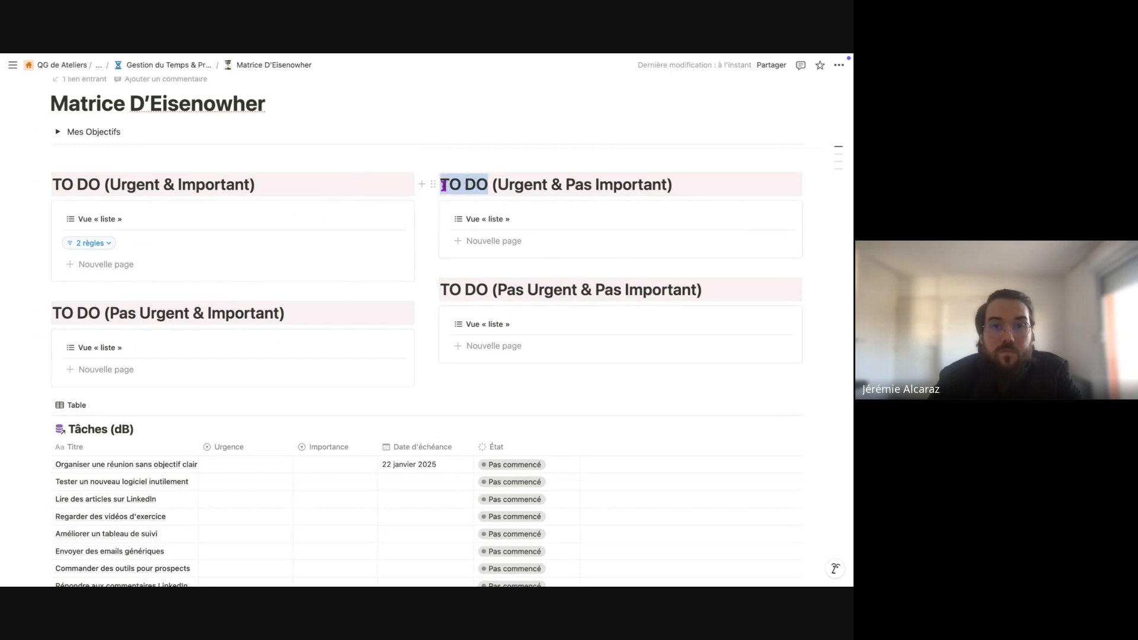
click(101, 315)
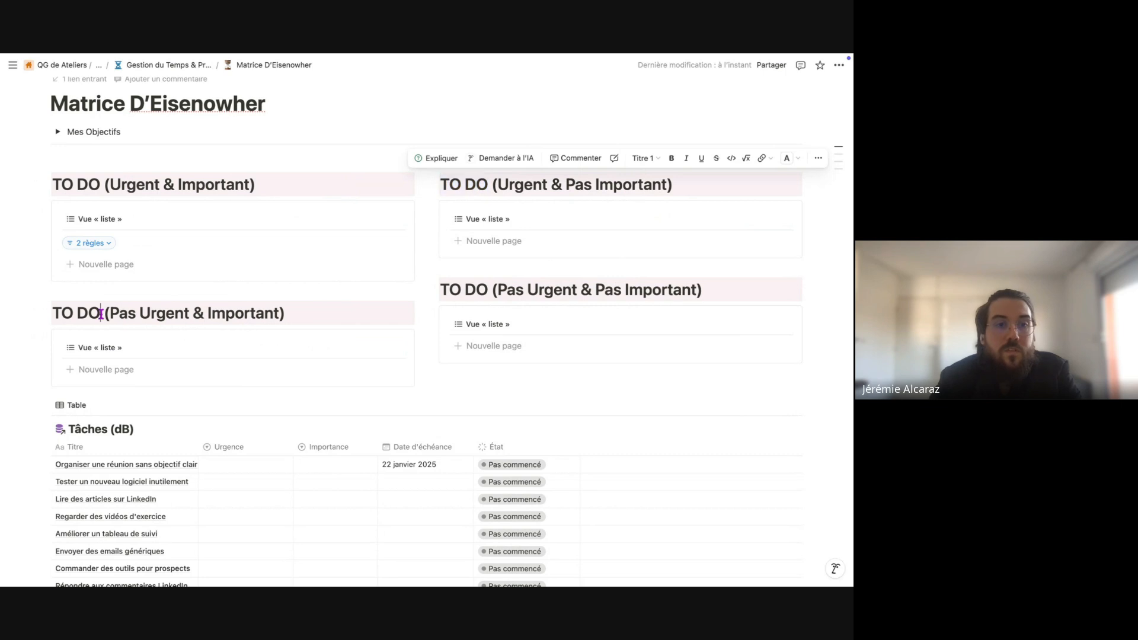
drag(101, 314, 51, 314)
text(Planifi)
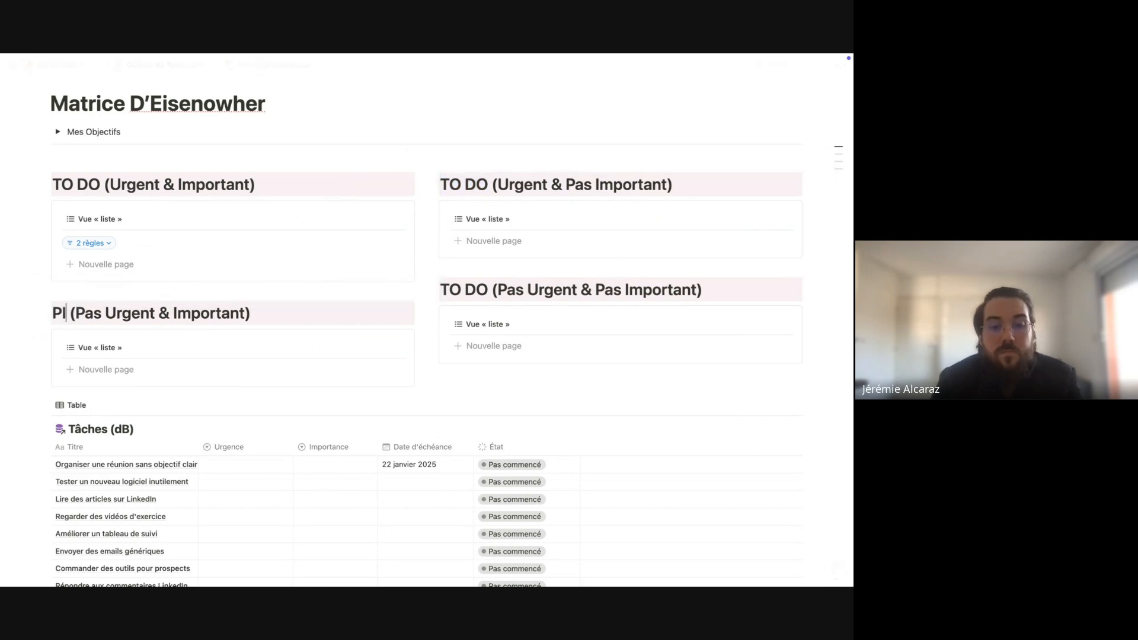
text(er)
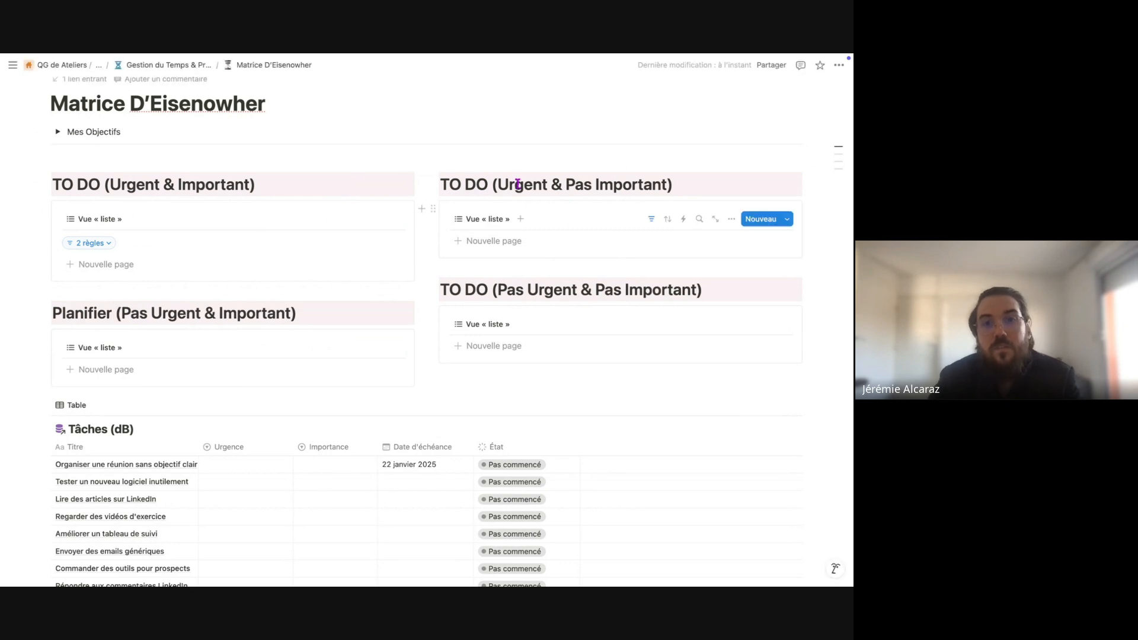
Replace "TO DO" with "Eliminer" in the (Pas Urgent & Pas Important) heading.
drag(488, 290, 438, 293)
click(486, 289)
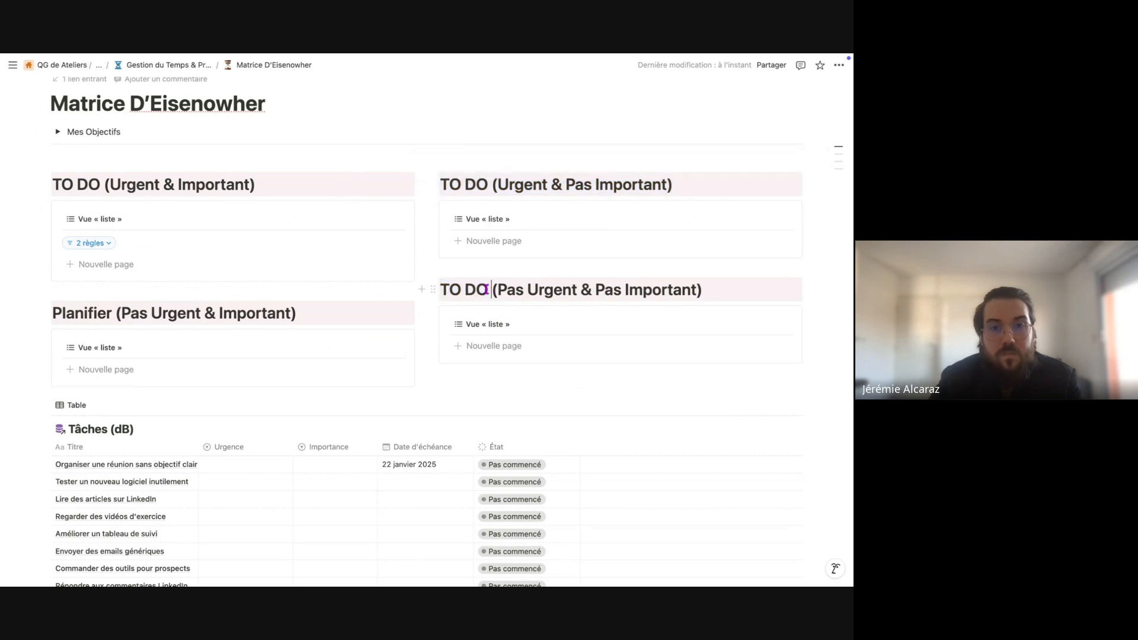
key(BackSpace)
key(BackSpace)
key(BackSpace)
key(BackSpace)
key(BackSpace)
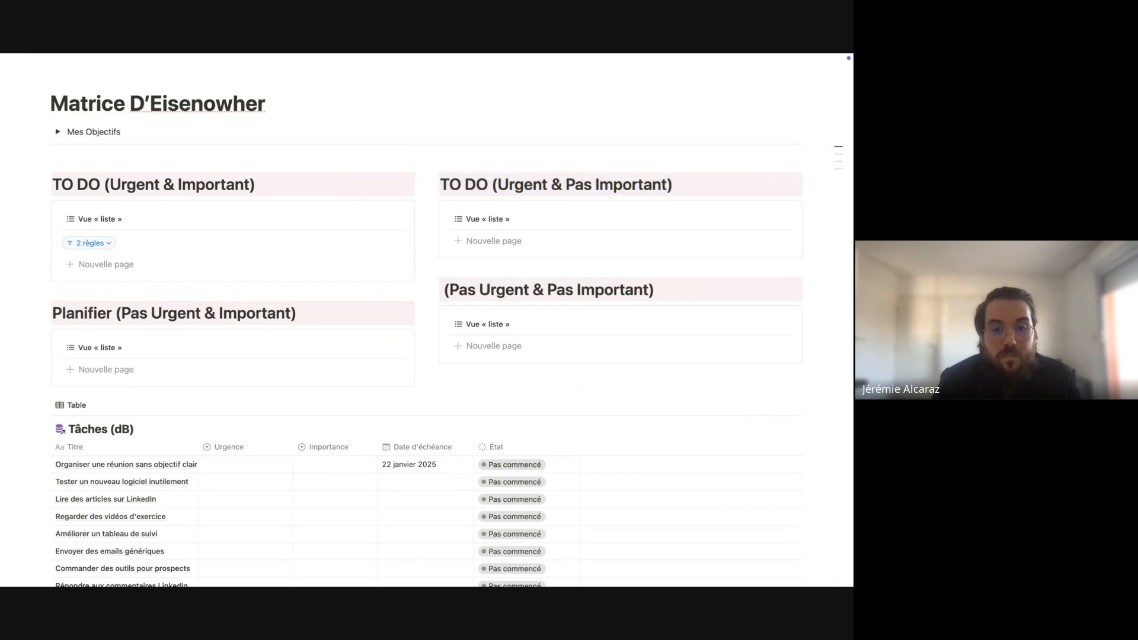
text(Elimine )
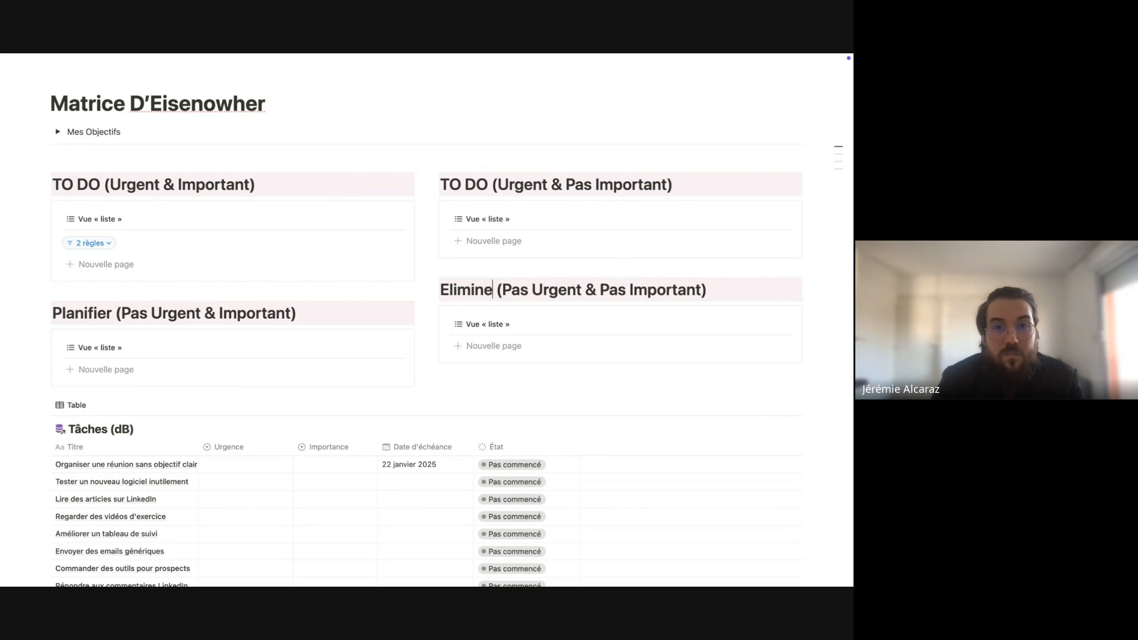
text(r)
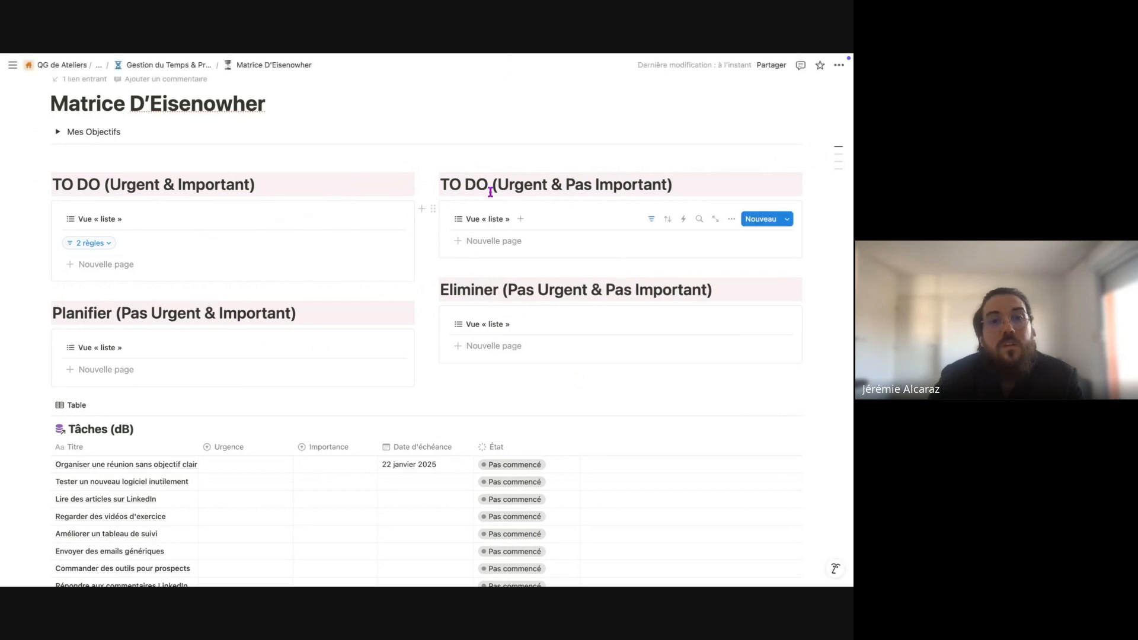
Replace "TO DO" with "Attente" in the (Urgent & Pas Important) heading.
drag(487, 184, 442, 188)
click(75, 313)
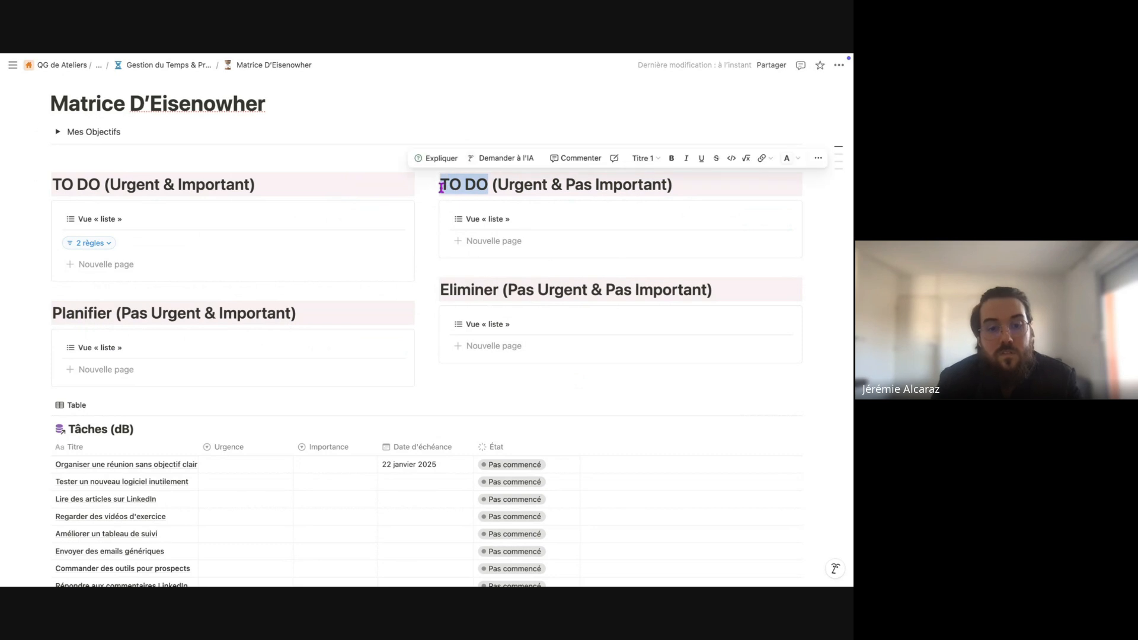
text(Attente)
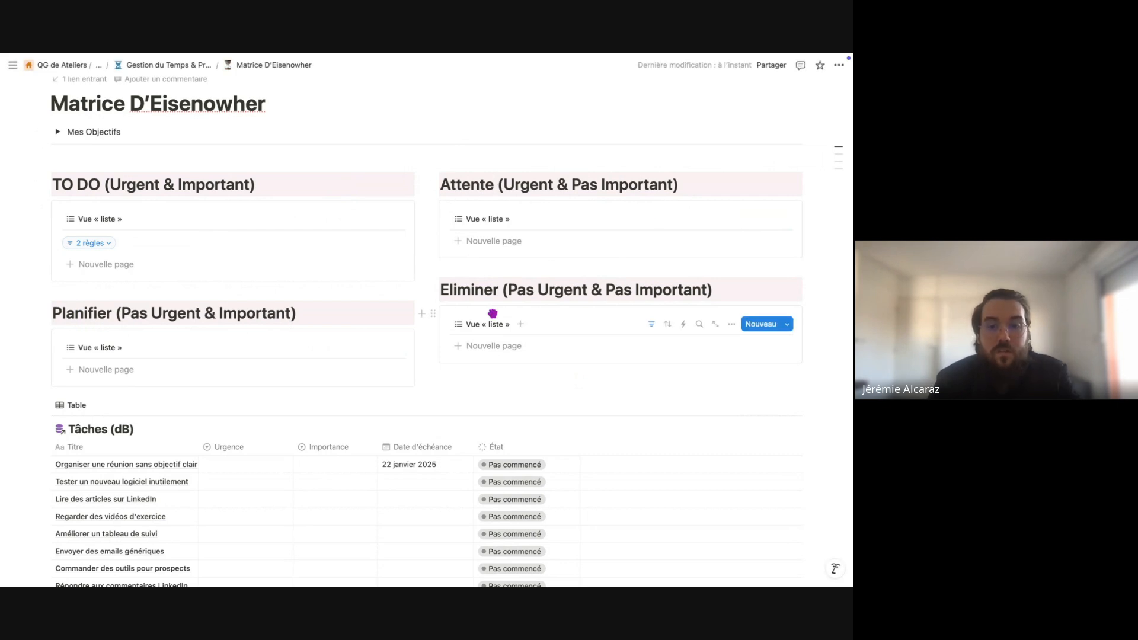
Change the label of the (Urgent & Pas Important) heading to "Planifier".
key(BackSpace)
key(BackSpace)
key(BackSpace)
key(BackSpace)
key(BackSpace)
key(BackSpace)
key(BackSpace)
text(P)
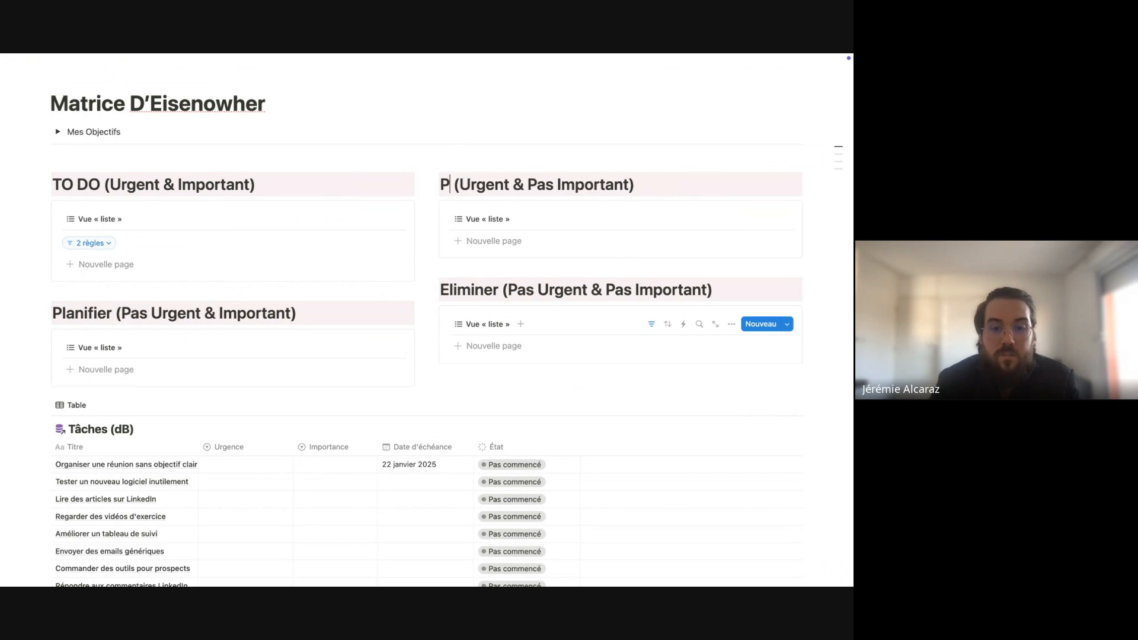
text(lanifier)
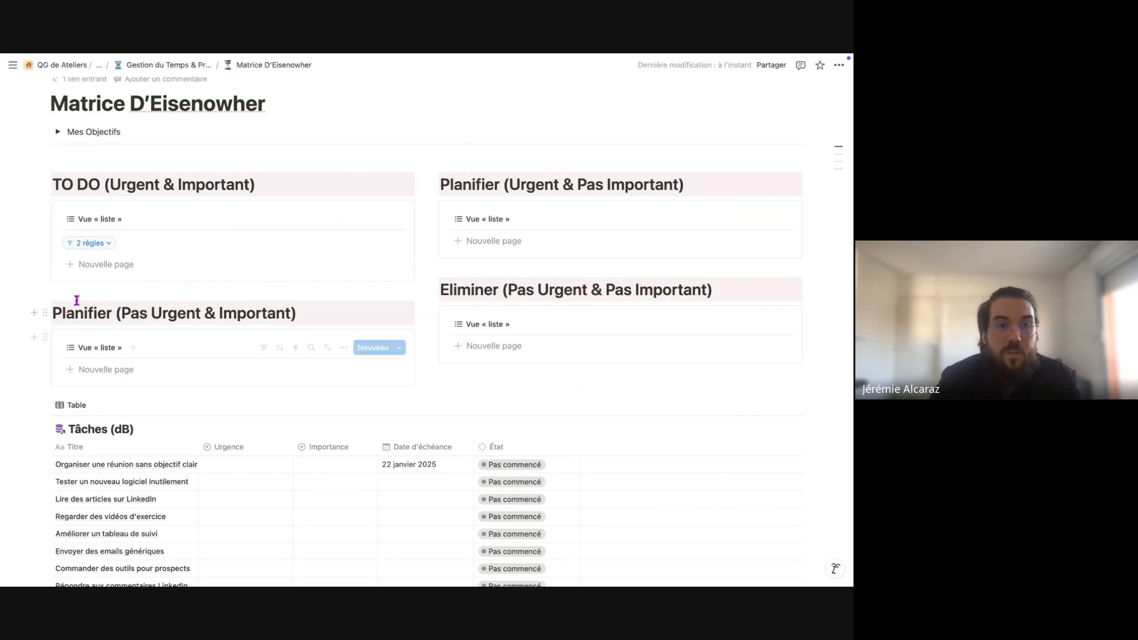
Change the label of the (Pas Urgent & Important) heading to "Attente/Reporter".
double_click(77, 311)
text(Att)
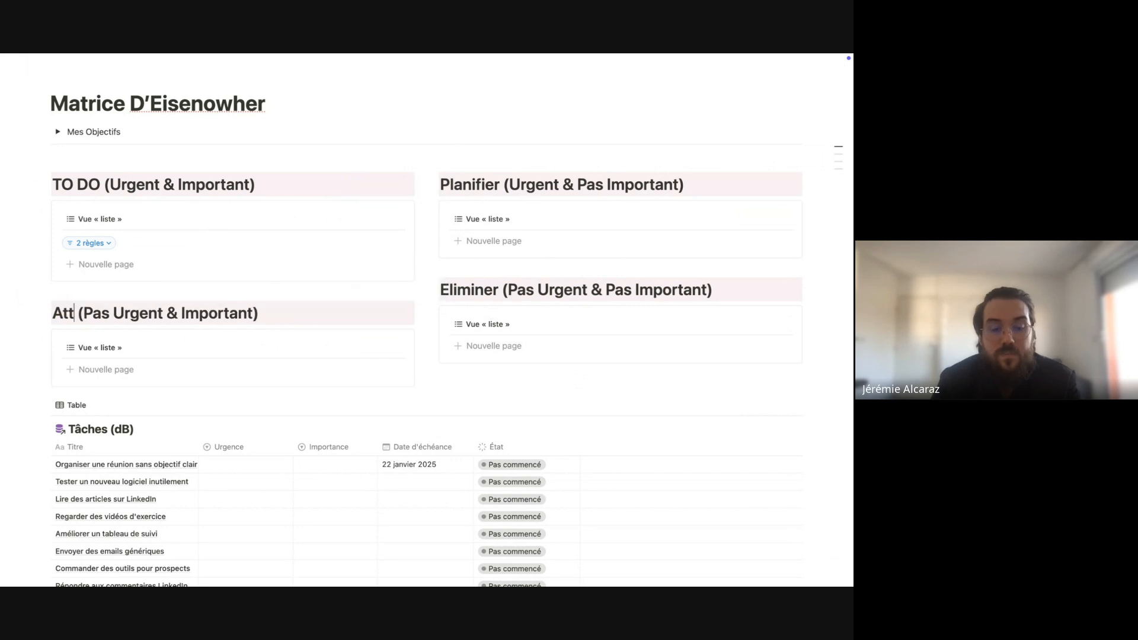
text(ente/Report)
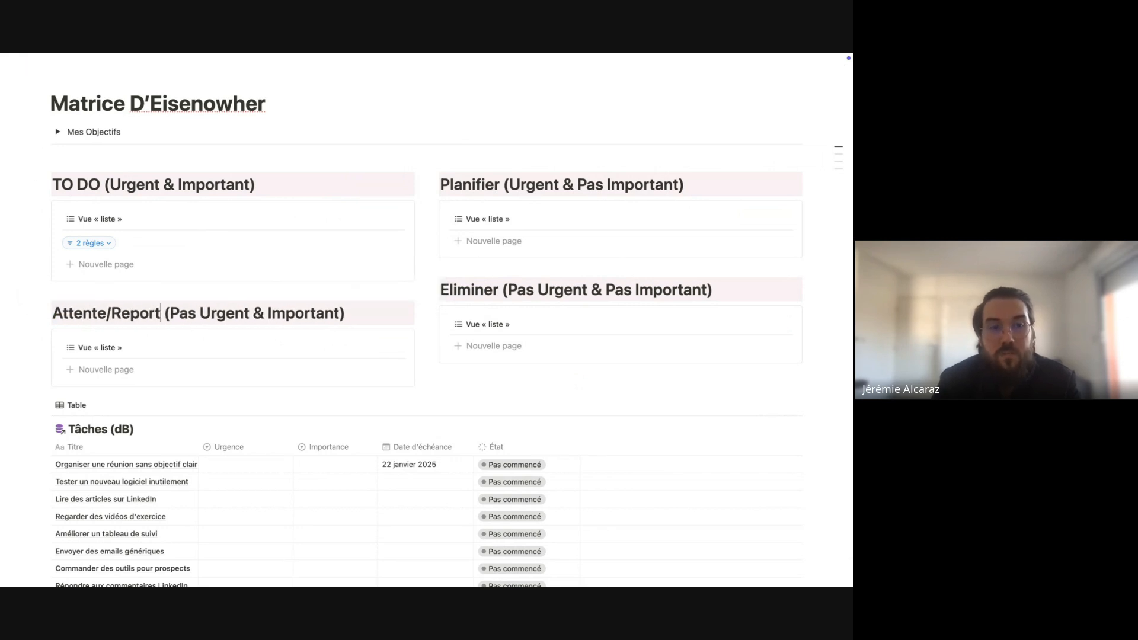
text(er)
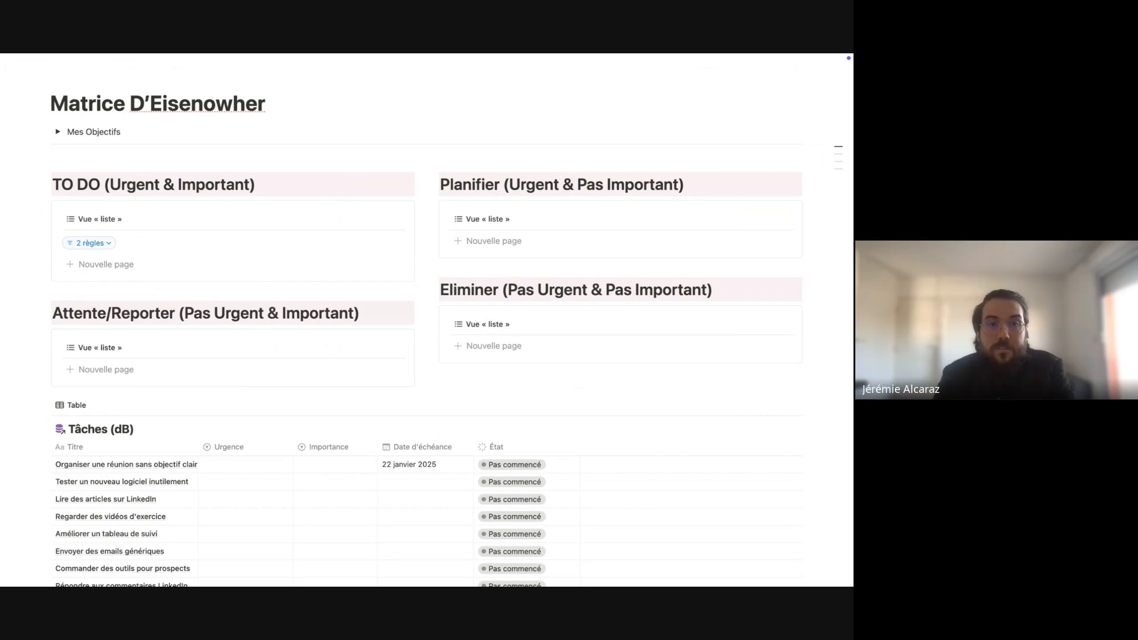
Give the Planifier heading a yellow background and the Attente/Reporter heading a green background.
click(432, 185)
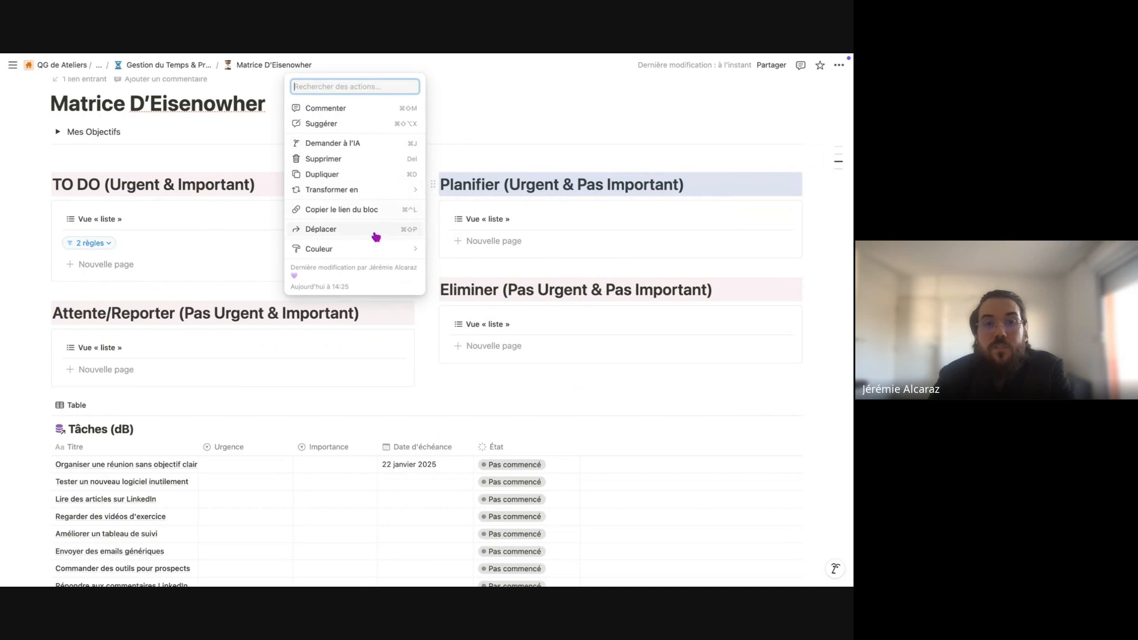
mouse_move(358, 249)
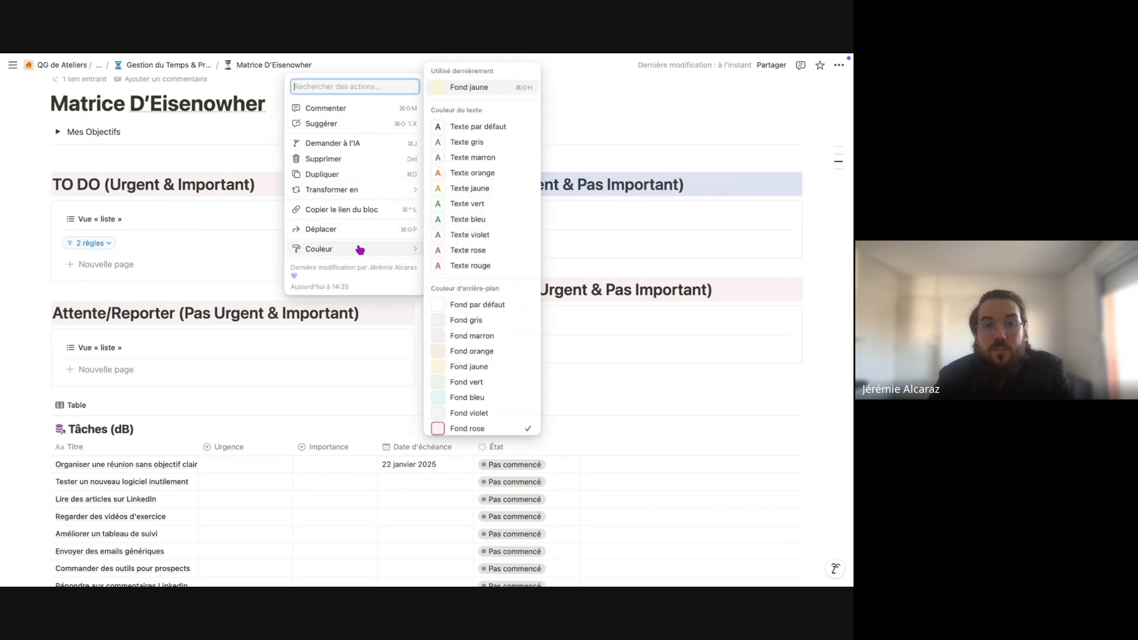
click(463, 381)
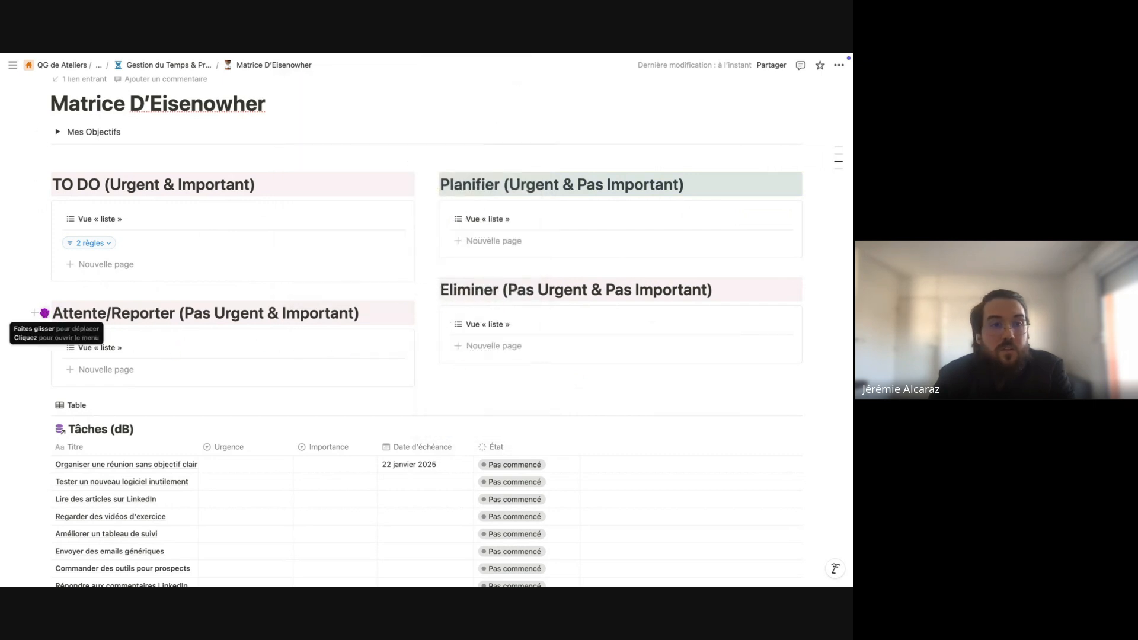
click(45, 312)
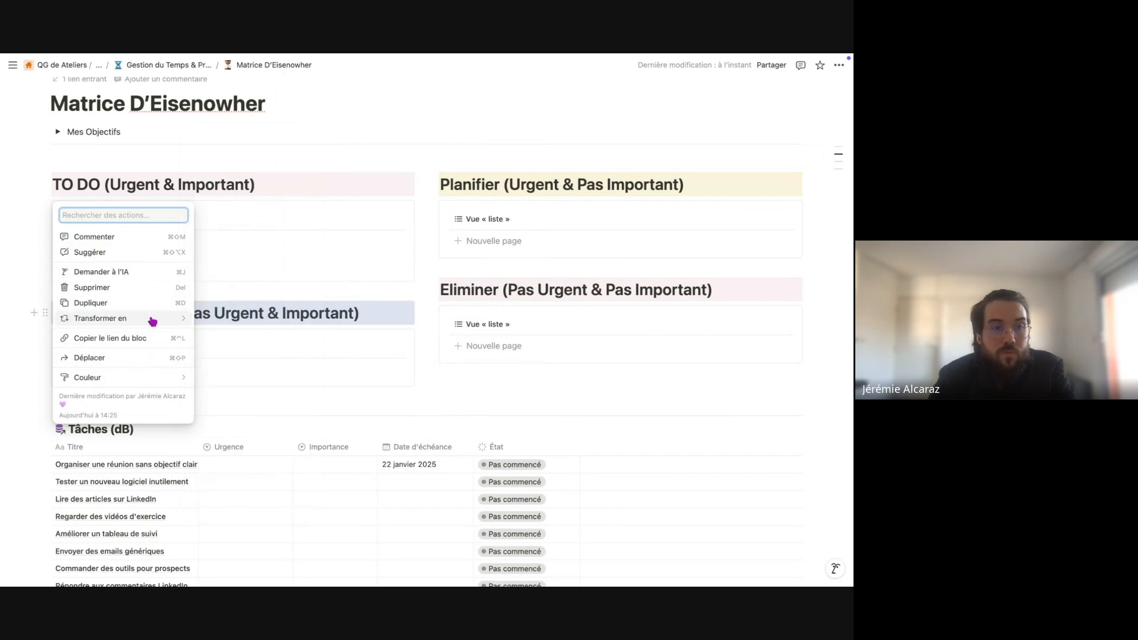
mouse_move(142, 378)
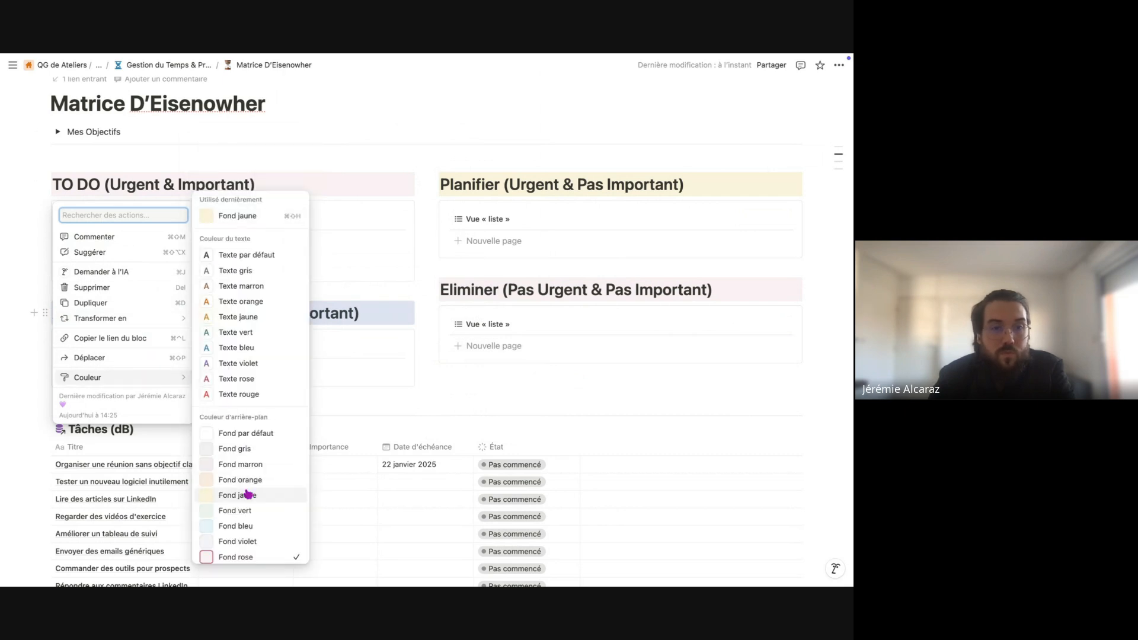
click(240, 511)
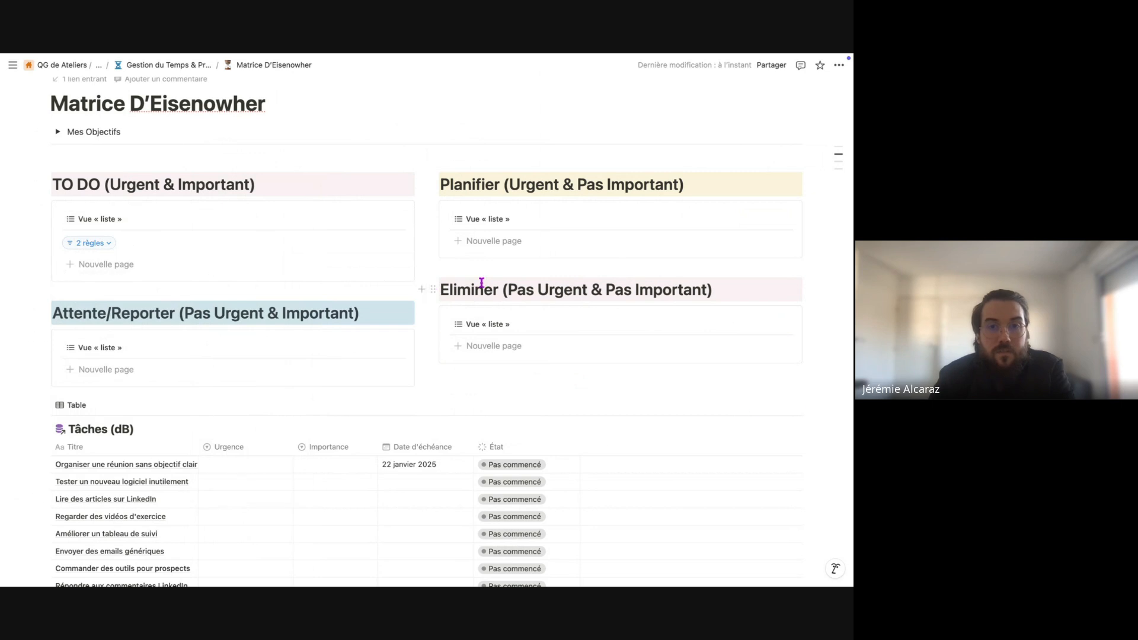
Give the Eliminer (Pas Urgent & Pas Important) heading a red background.
click(457, 290)
click(432, 289)
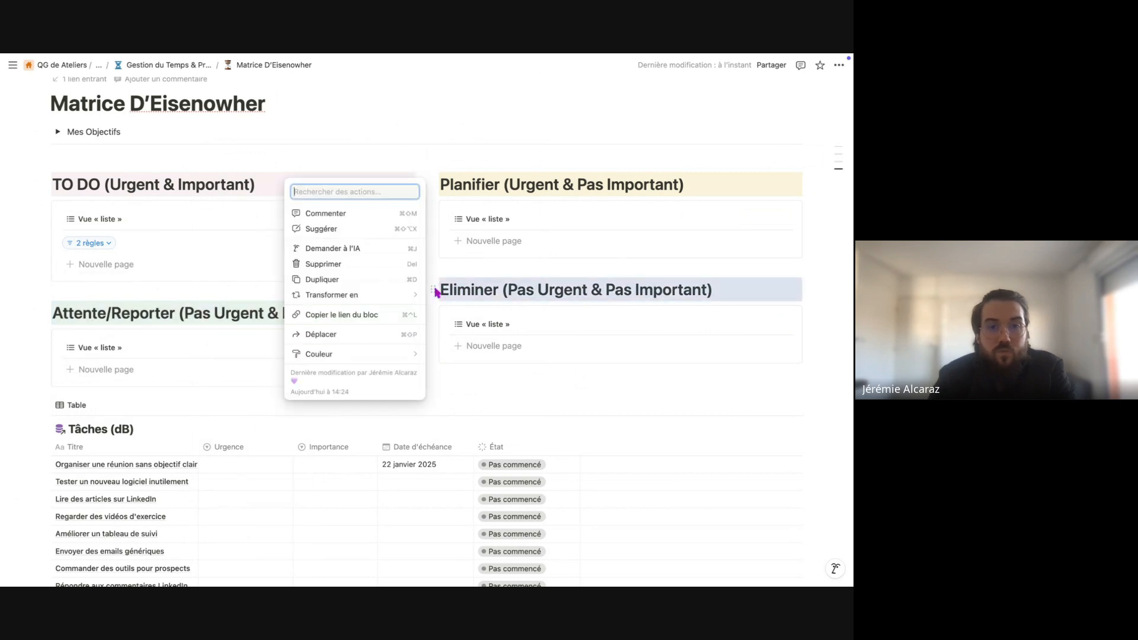
mouse_move(392, 354)
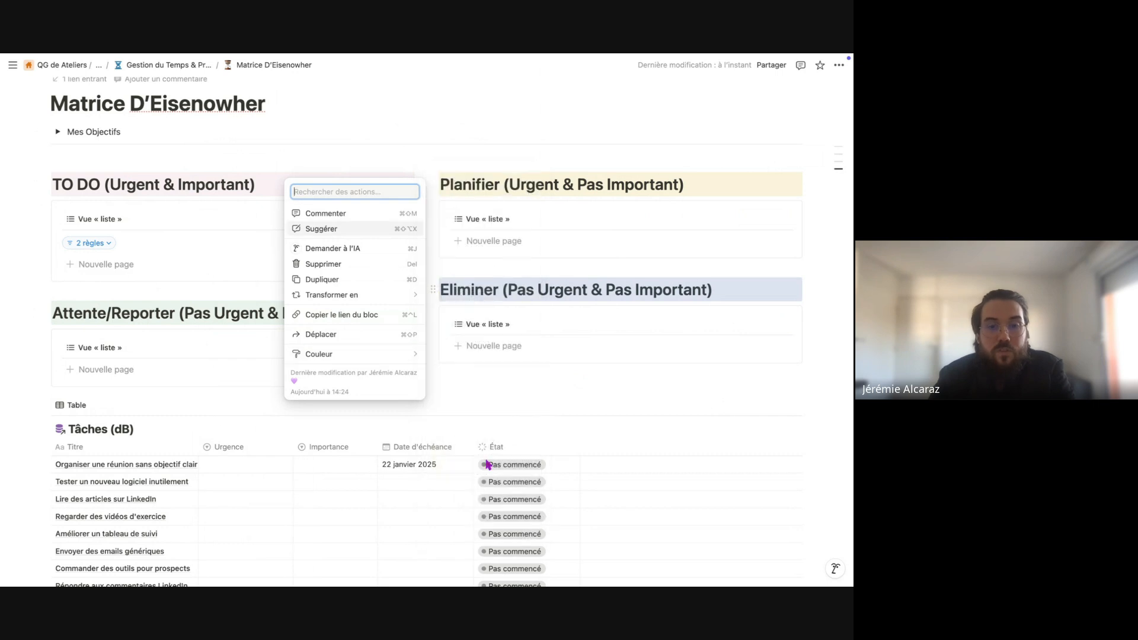
scroll(480, 459, down, 1)
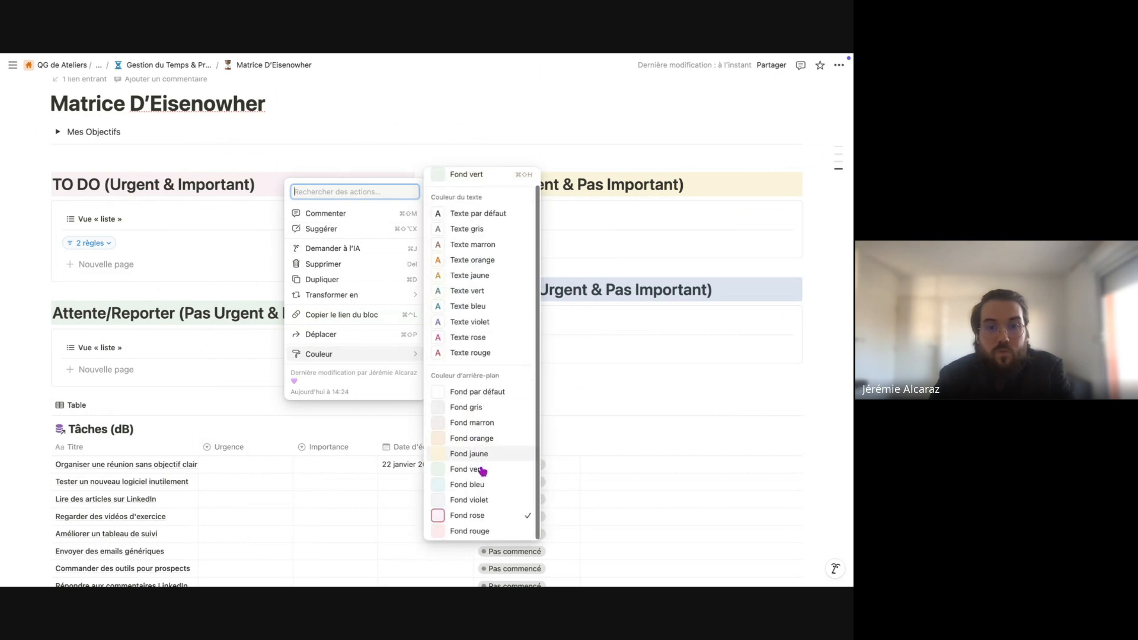
click(468, 536)
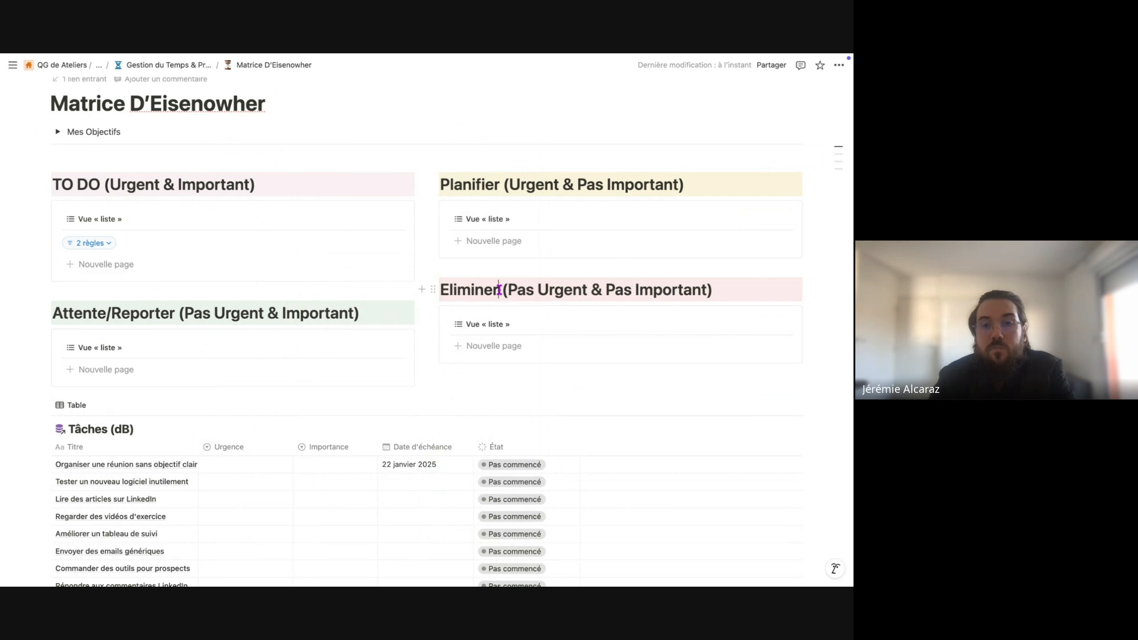
Insert a trash can emoji after "Eliminer" in the (Pas Urgent & Pas Important) heading.
click(499, 289)
text(:tras)
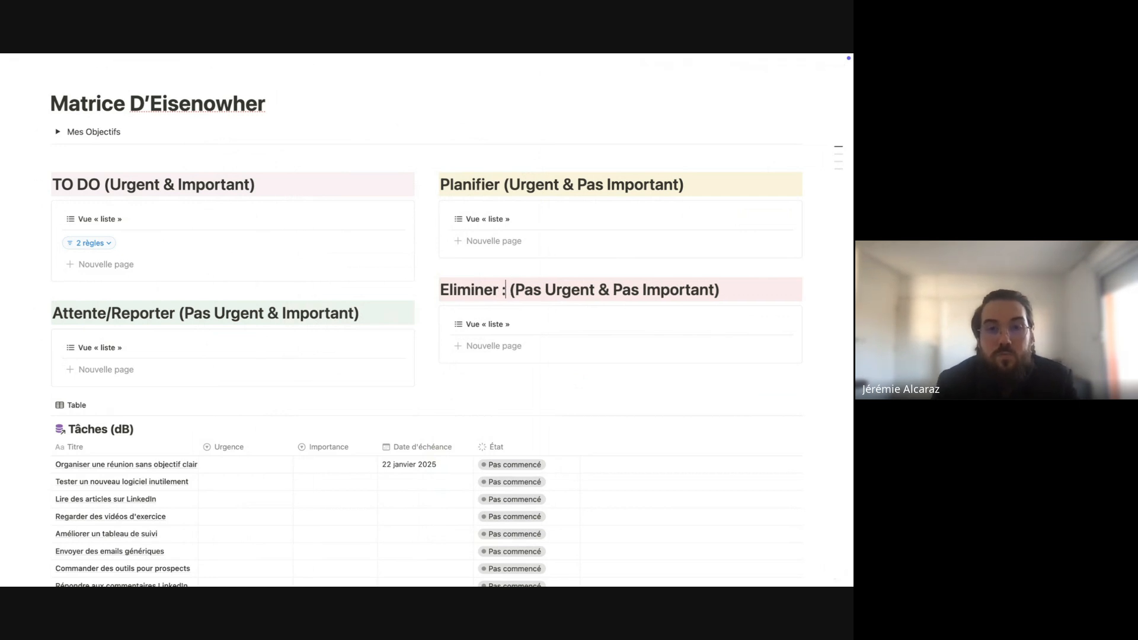
key(Return)
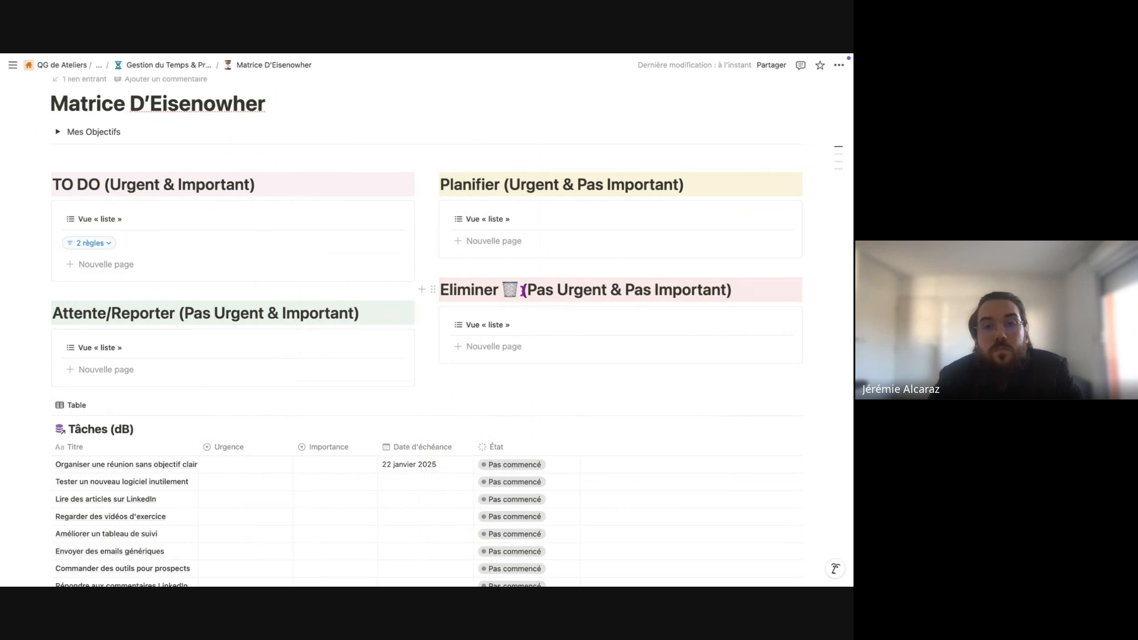
drag(523, 291, 733, 283)
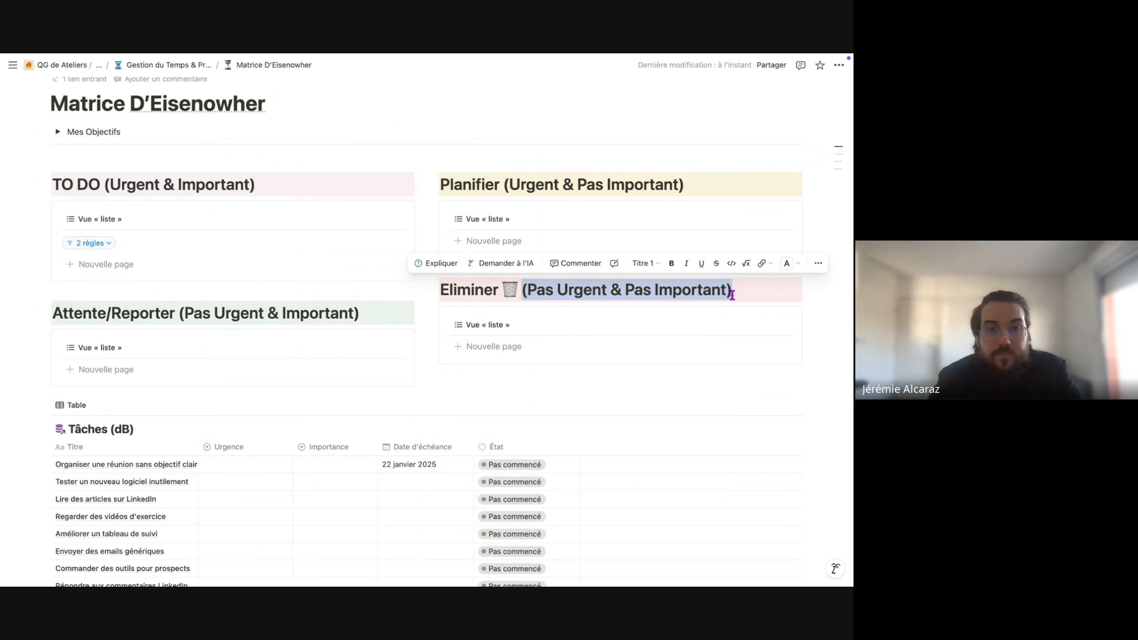
click(604, 170)
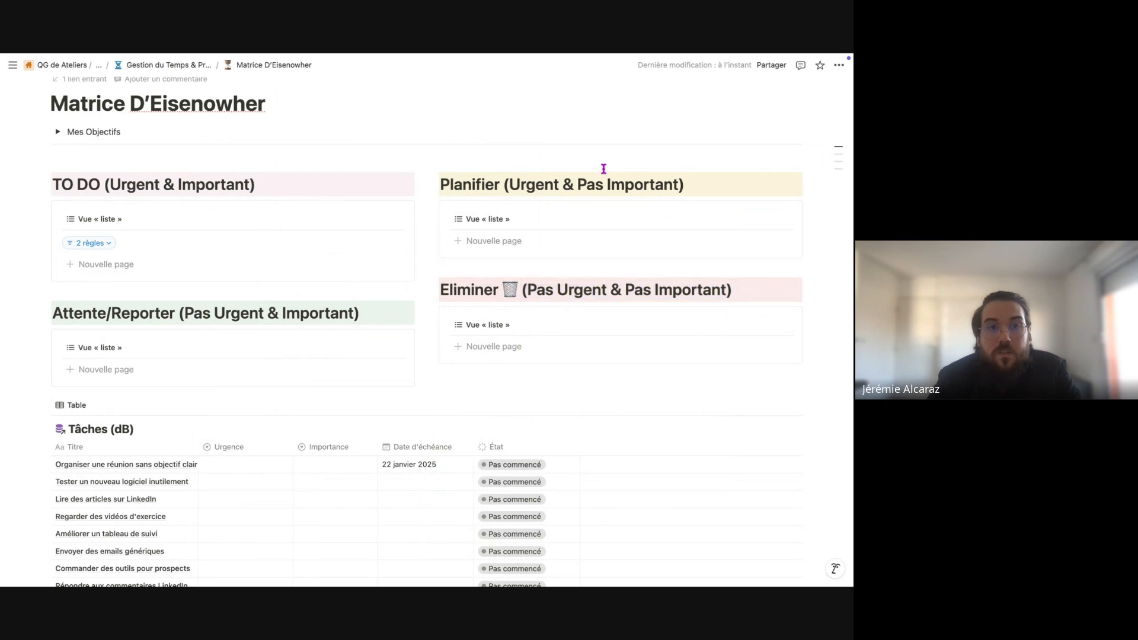
scroll(603, 169, down, 1)
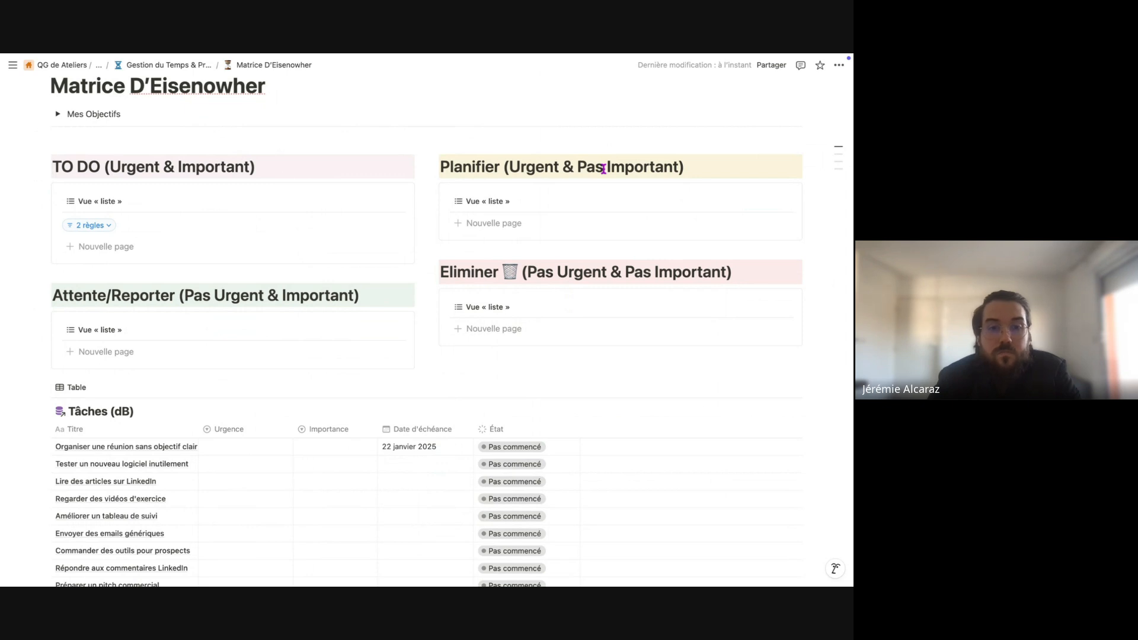
scroll(603, 169, down, 1)
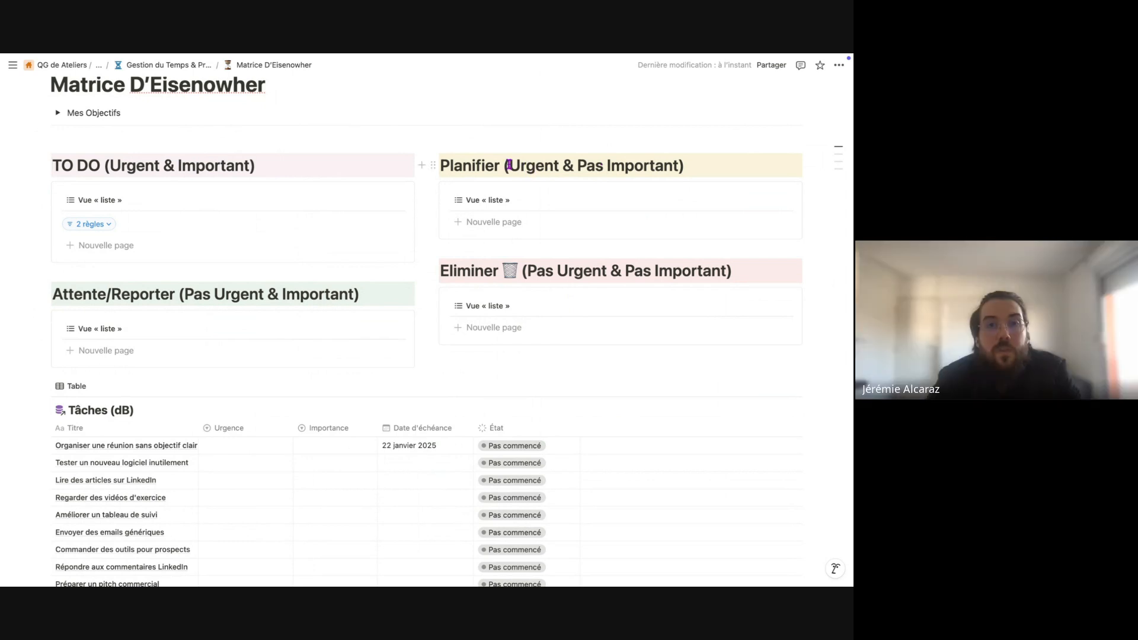
click(502, 166)
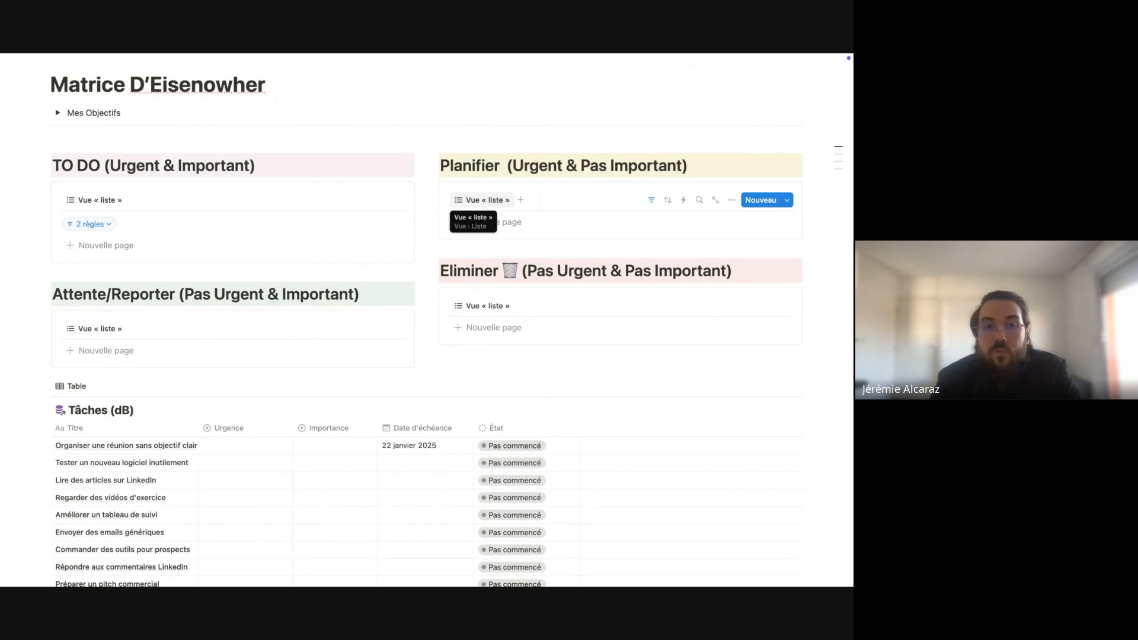
text(:)
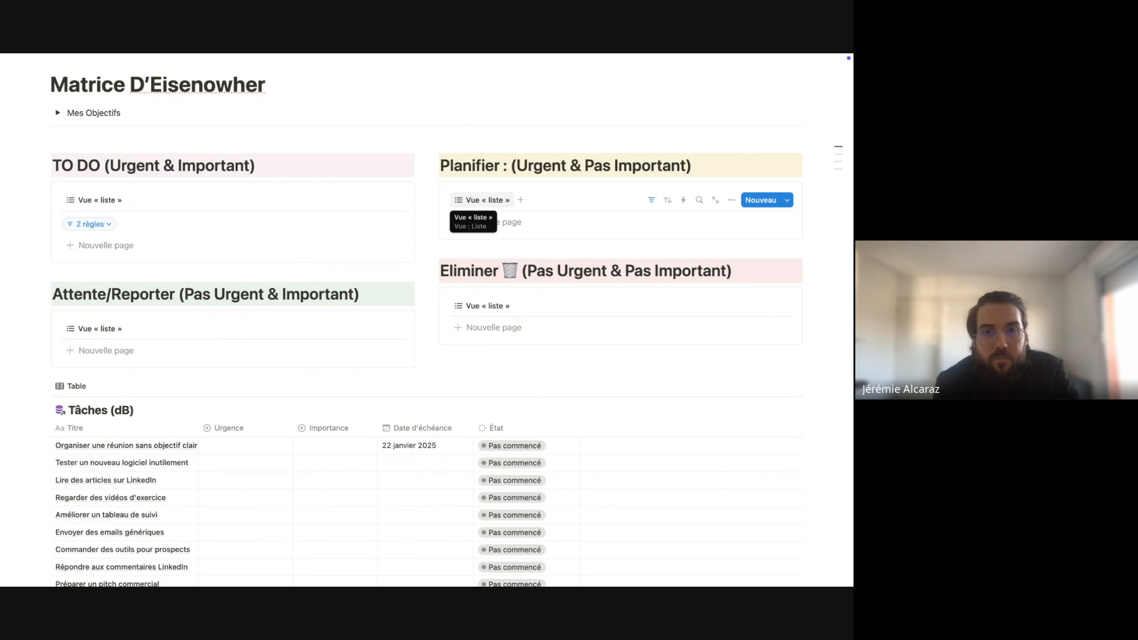
text(tr)
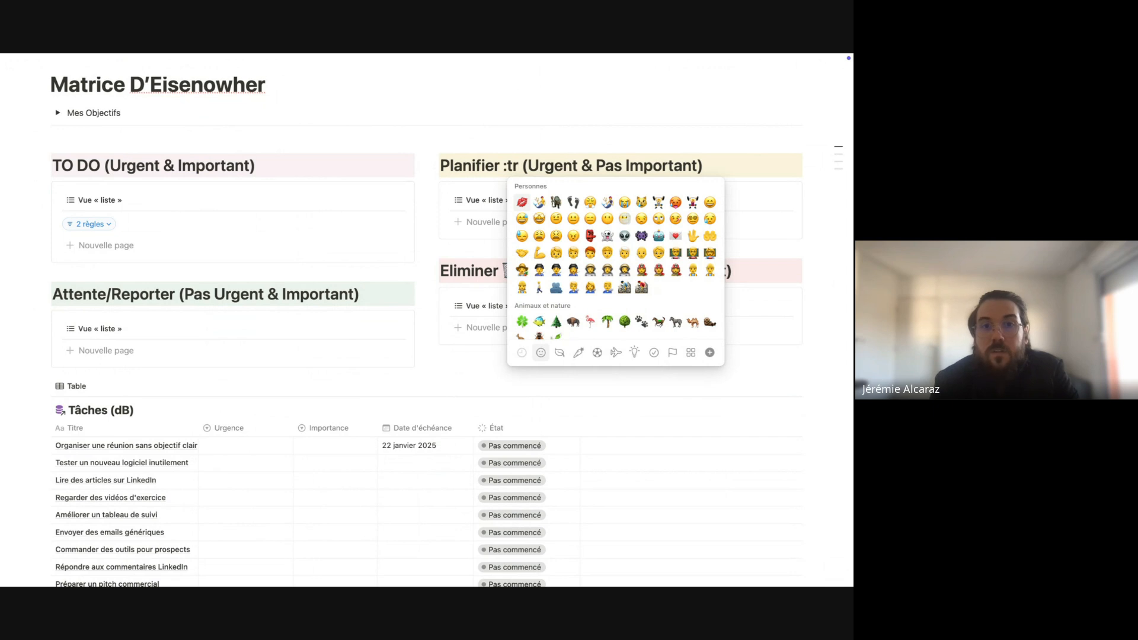
key(BackSpace)
key(BackSpace)
key(BackSpace)
key(BackSpace)
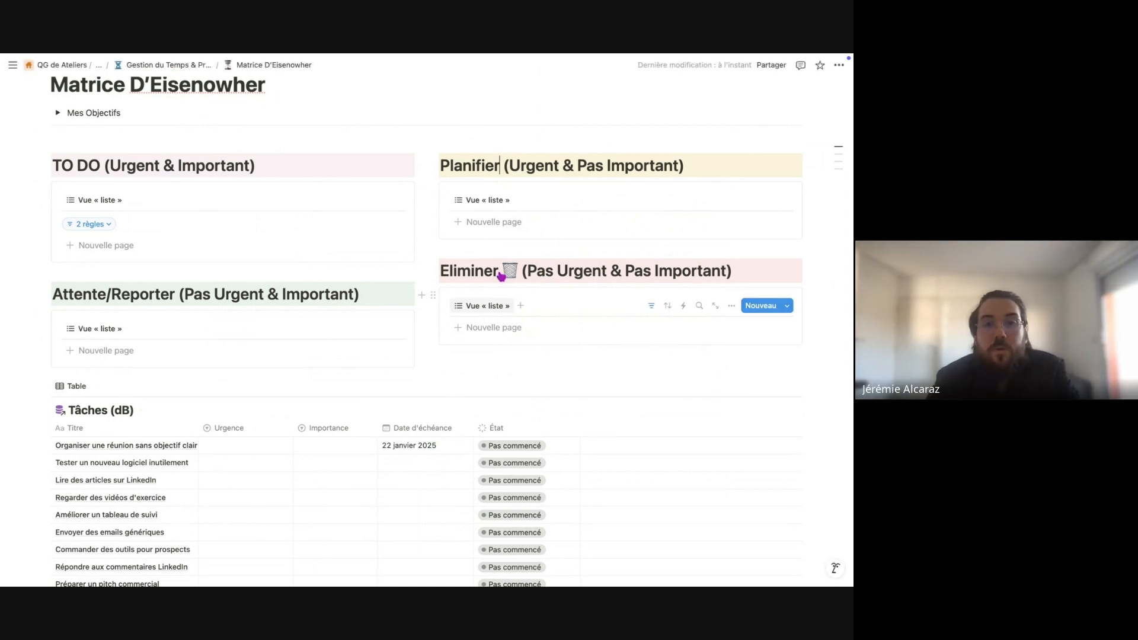
click(503, 165)
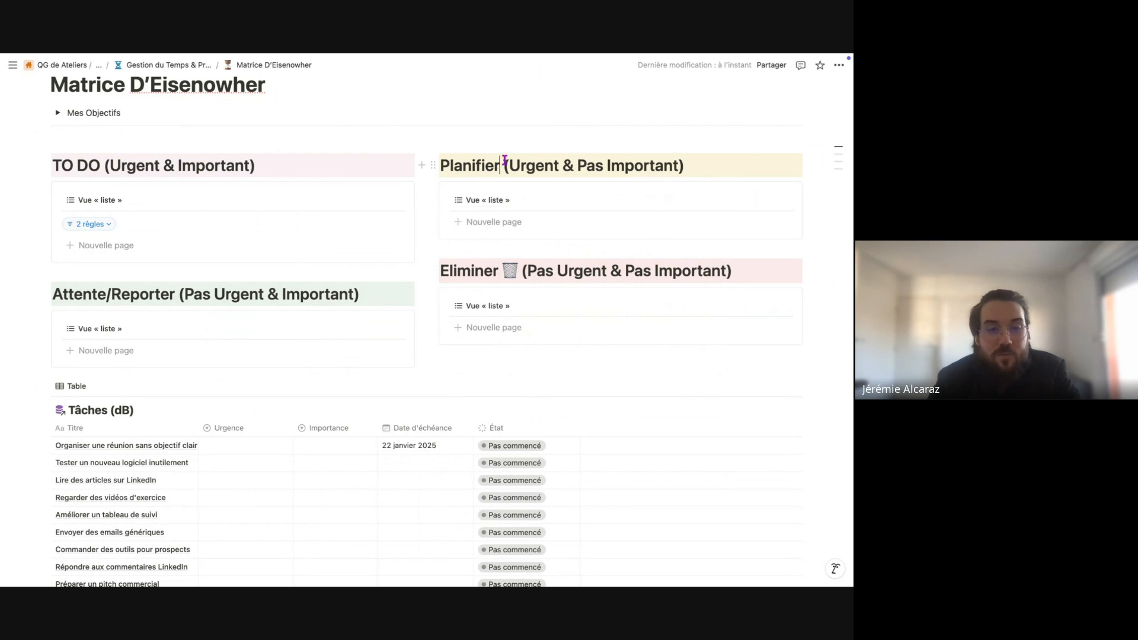
Expand the Mes Objectifs toggle under the page title to show the listed goals.
scroll(503, 160, down, 1)
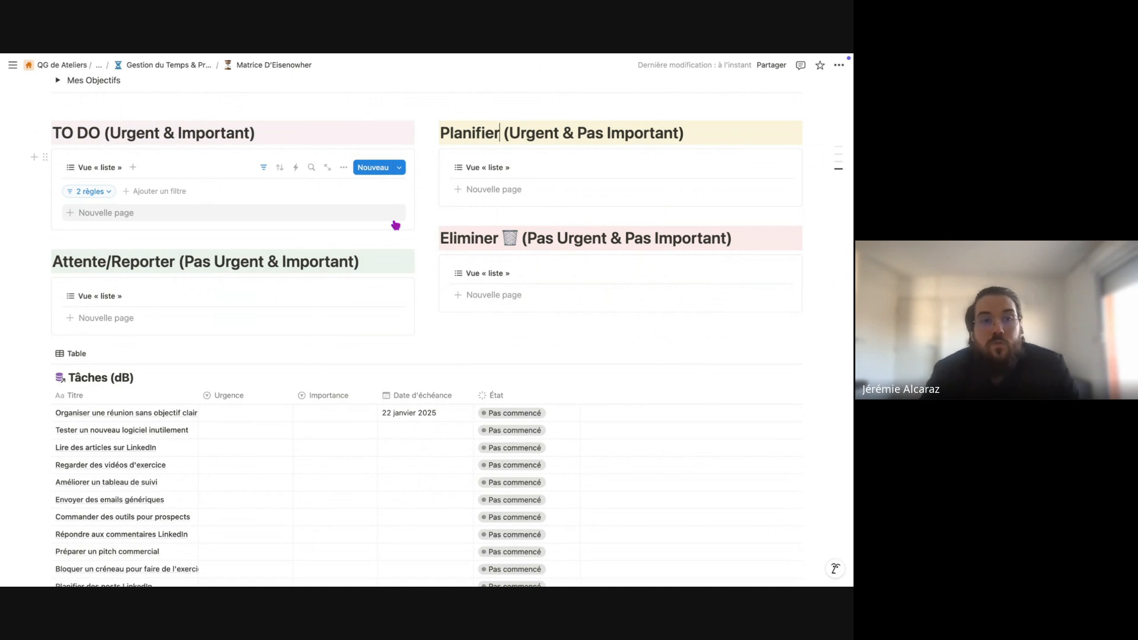
scroll(394, 218, up, 3)
click(58, 169)
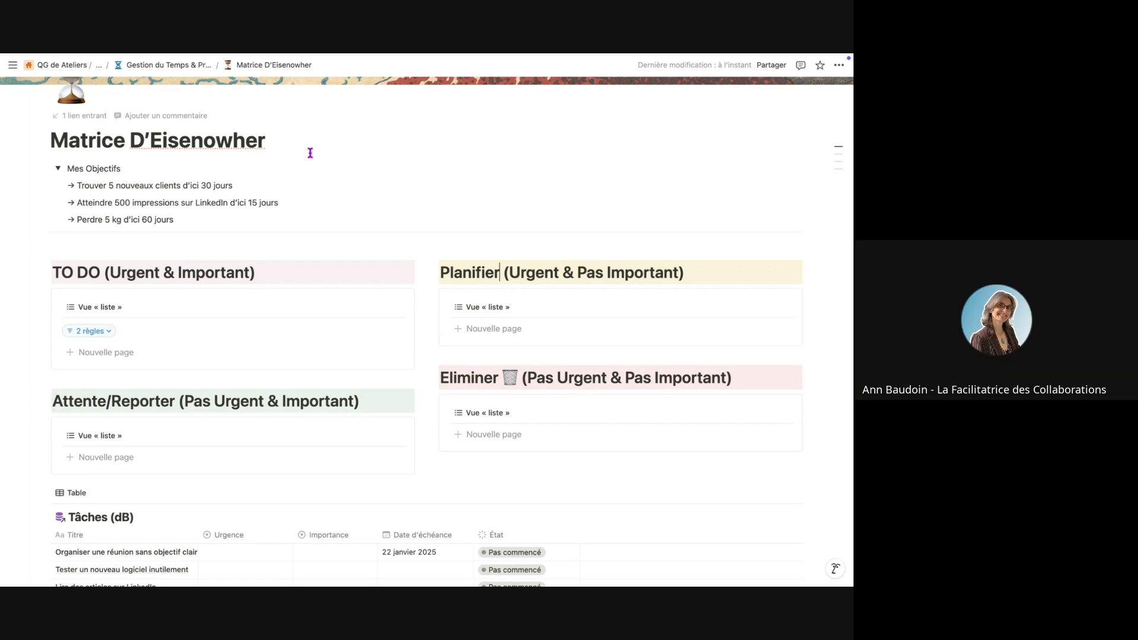
Widen the Titre column of the Tâches (dB) table so the full task names fit.
scroll(310, 153, down, 3)
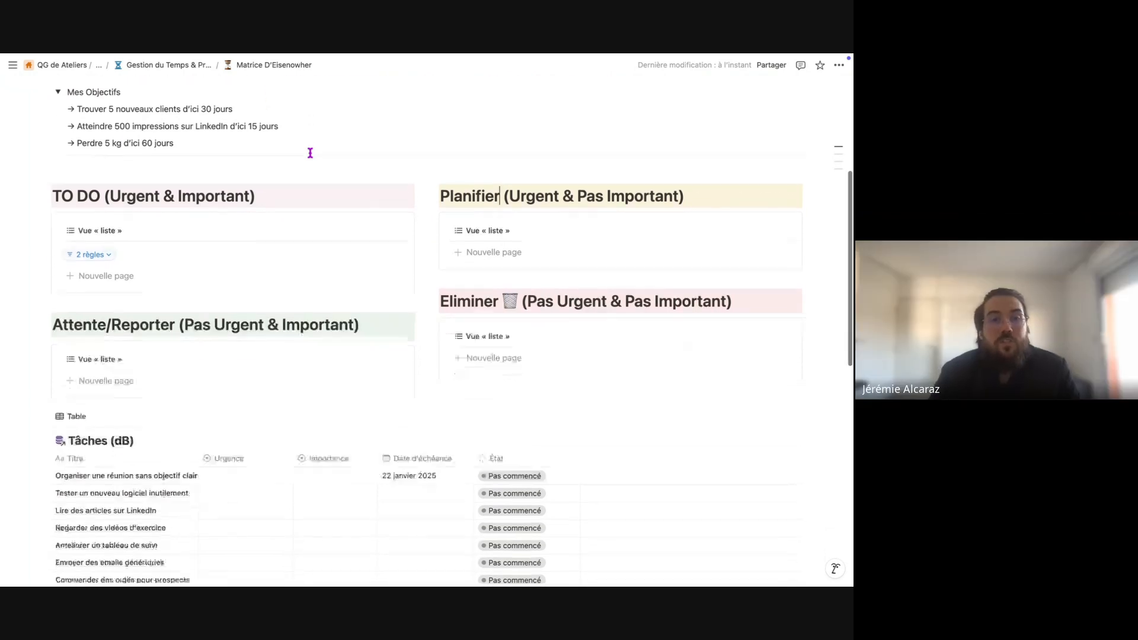
scroll(310, 153, up, 1)
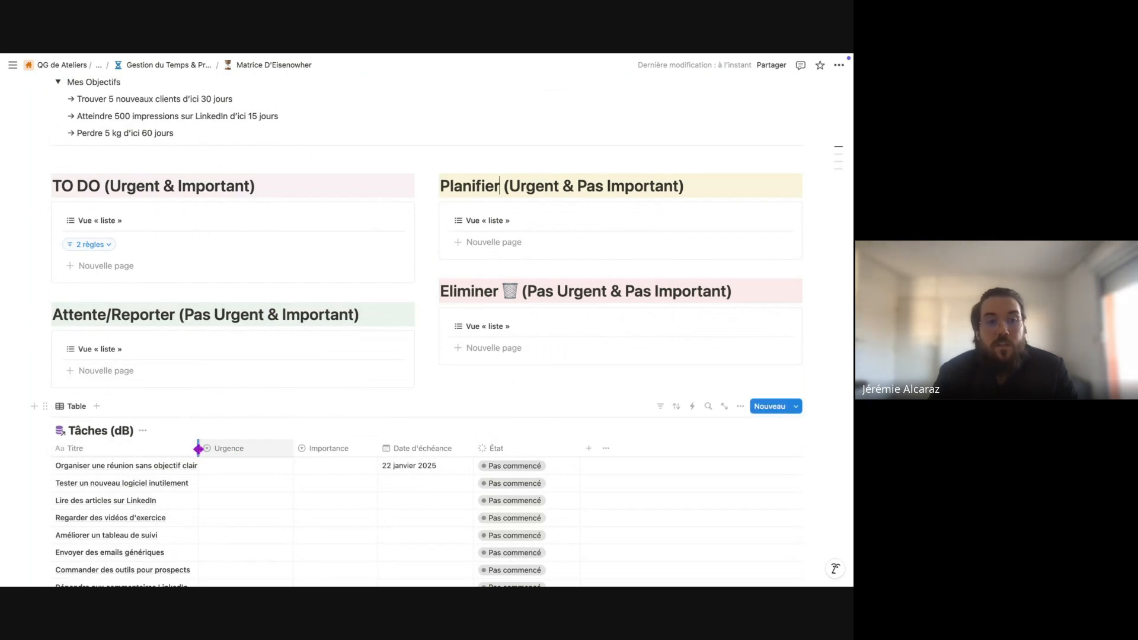
drag(199, 449, 310, 449)
scroll(310, 448, down, 2)
scroll(313, 453, up, 2)
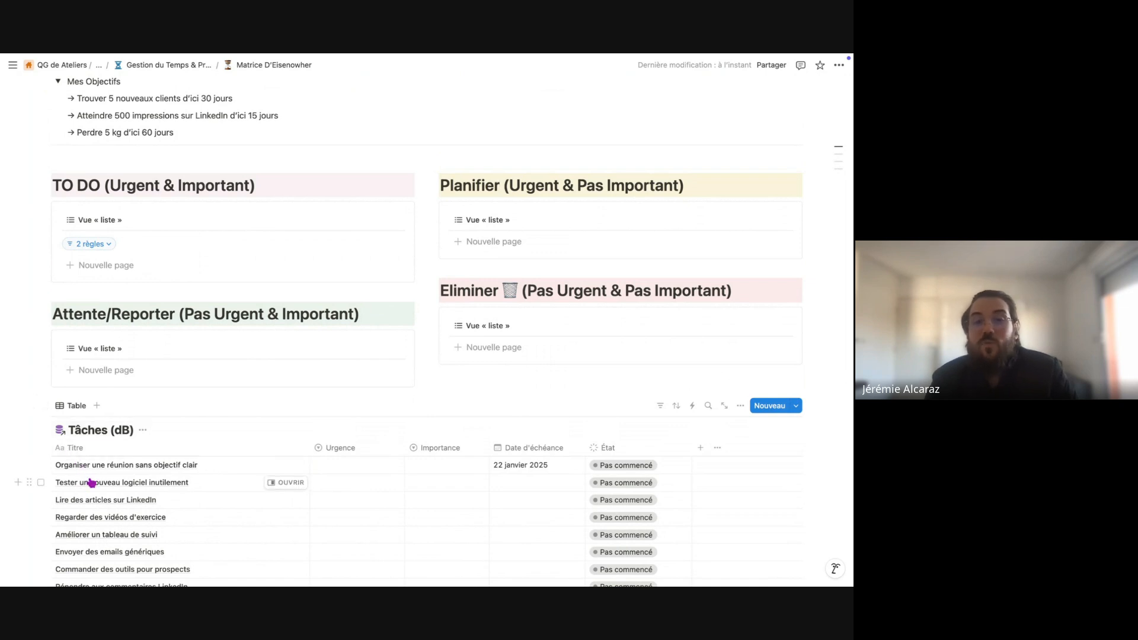
Set the task "Organiser une réunion sans objectif clair" to Pas Urgent for Urgence and Pas Important for Importance.
scroll(92, 482, up, 1)
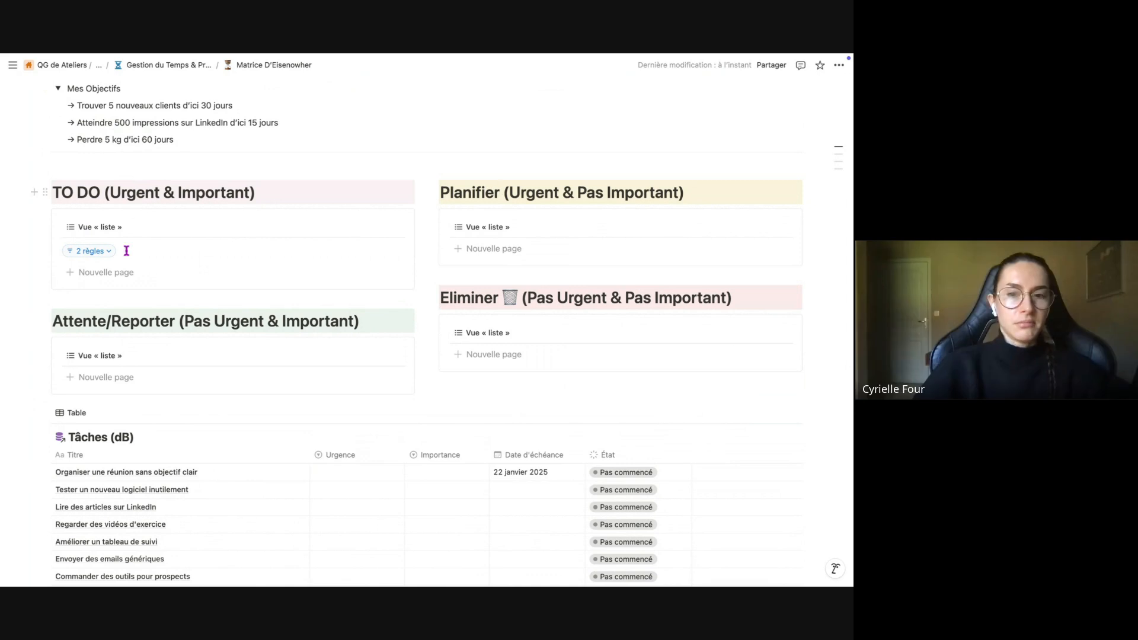
scroll(42, 471, down, 1)
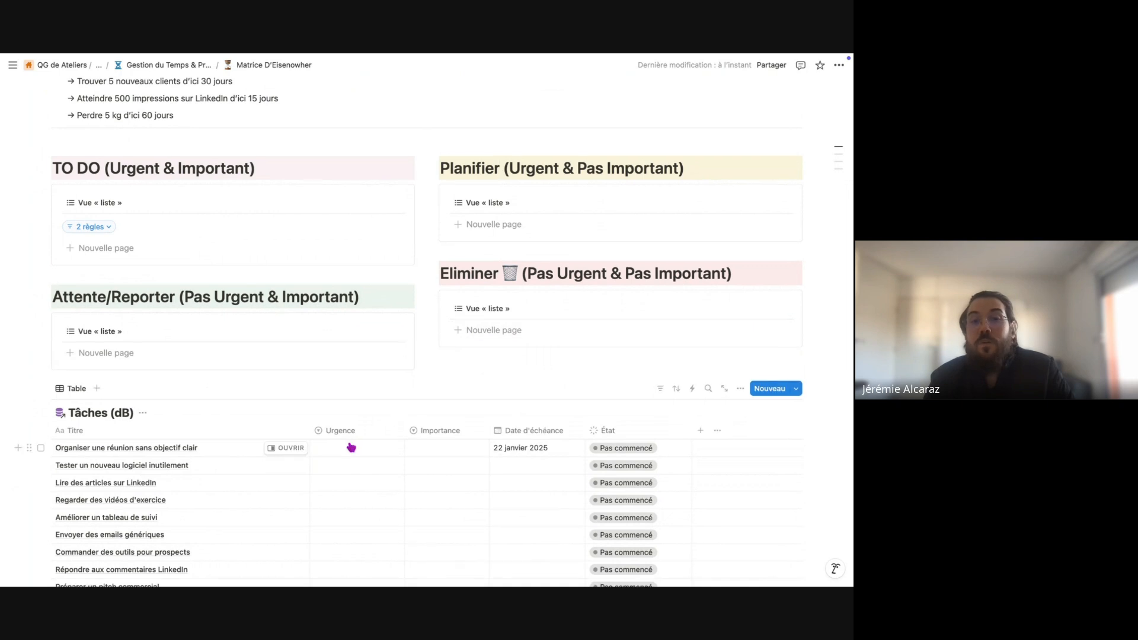
scroll(351, 448, down, 1)
click(343, 420)
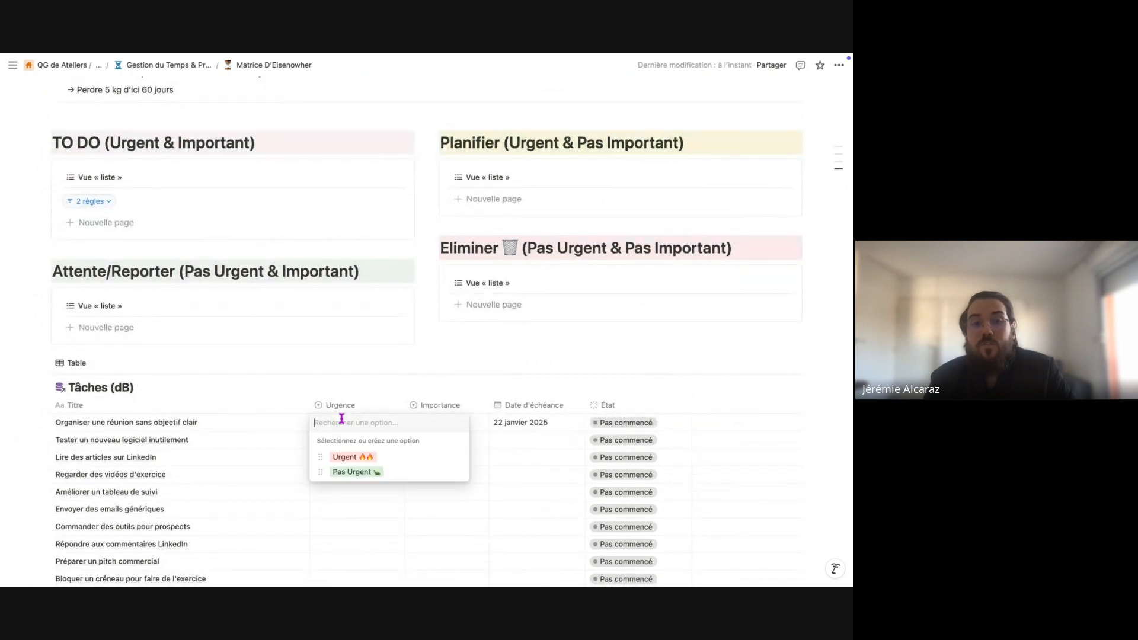
click(354, 473)
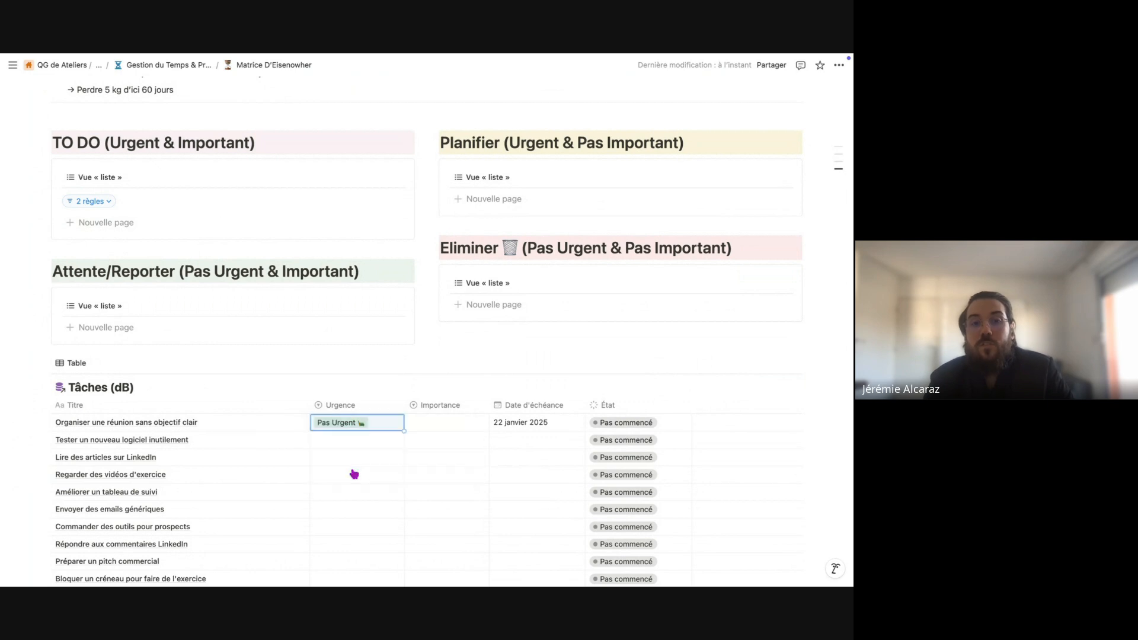
click(428, 421)
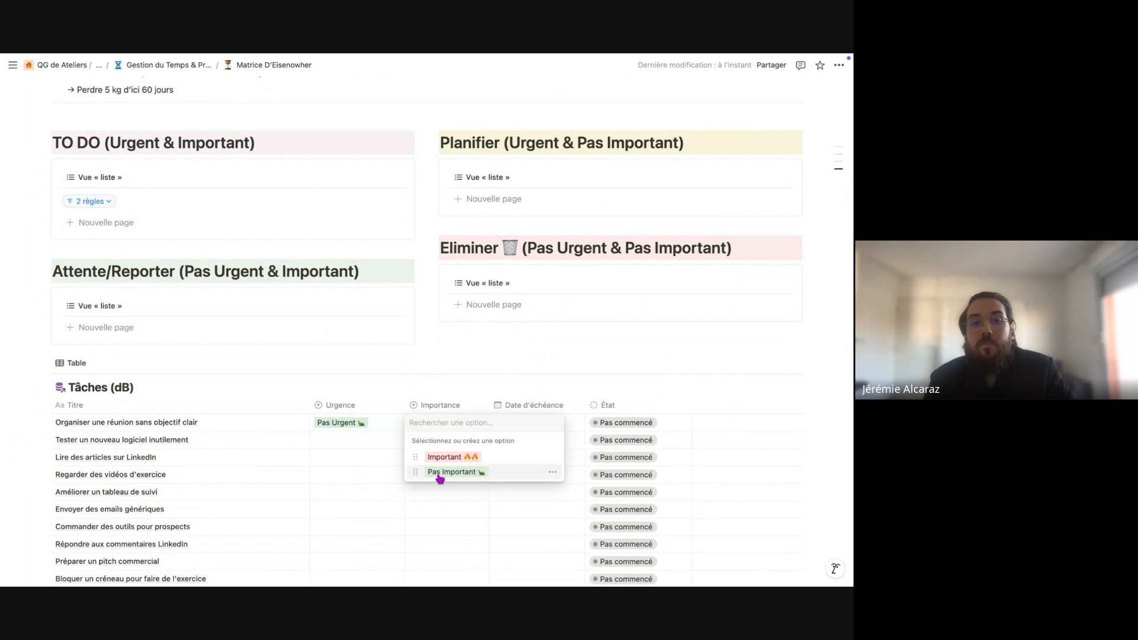
click(440, 474)
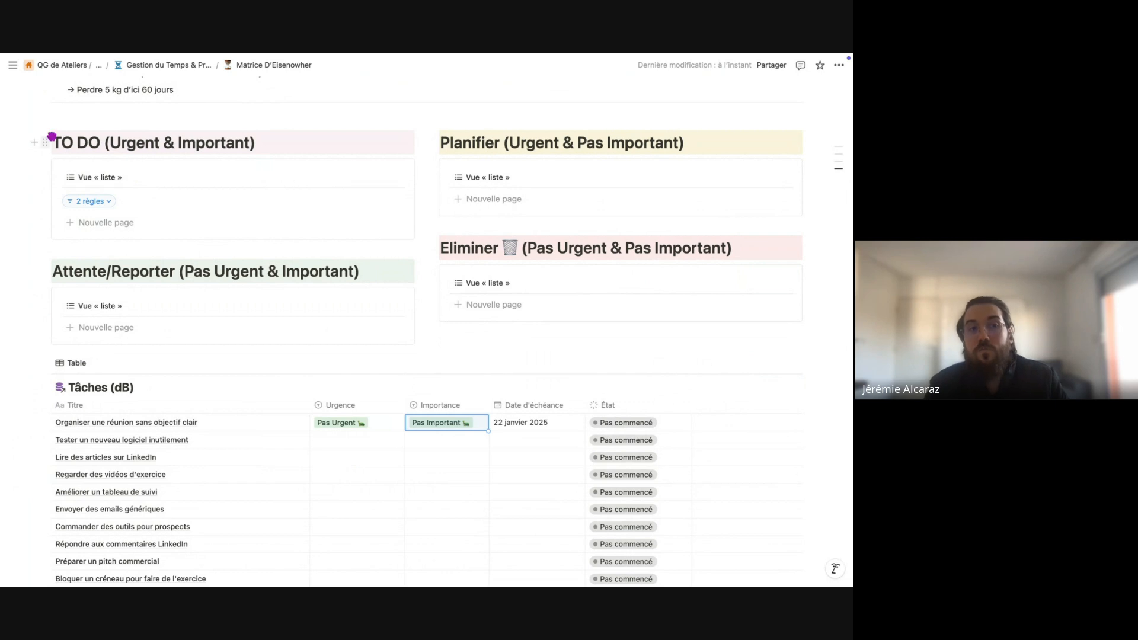
Change the Importance rule in the Planifier list's filter from Important to Pas Important.
drag(52, 137, 184, 245)
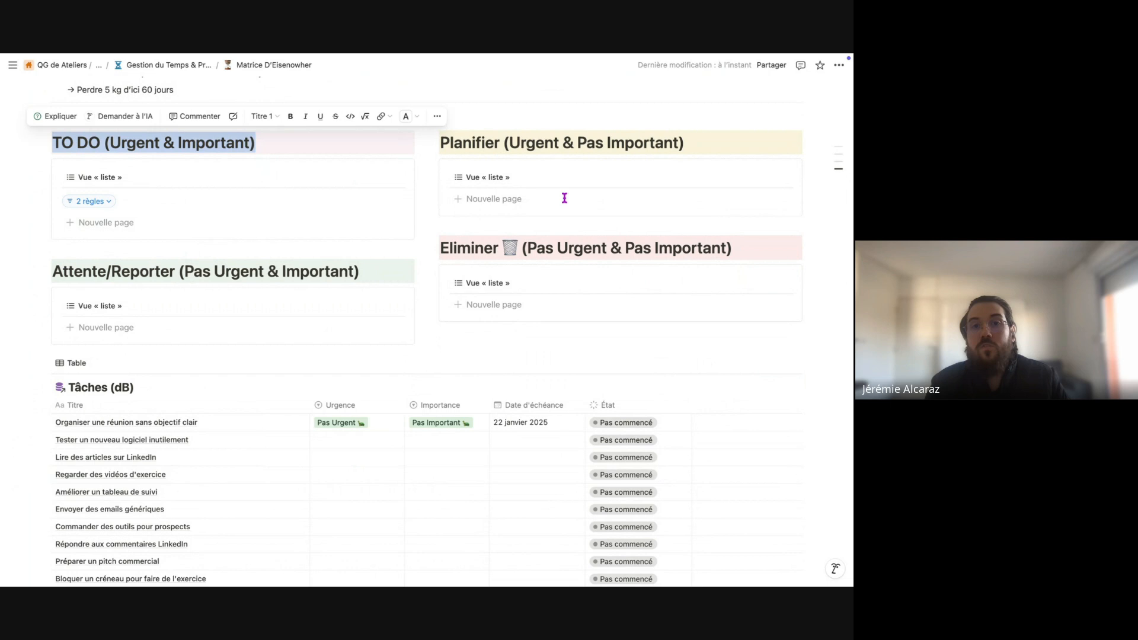
click(534, 142)
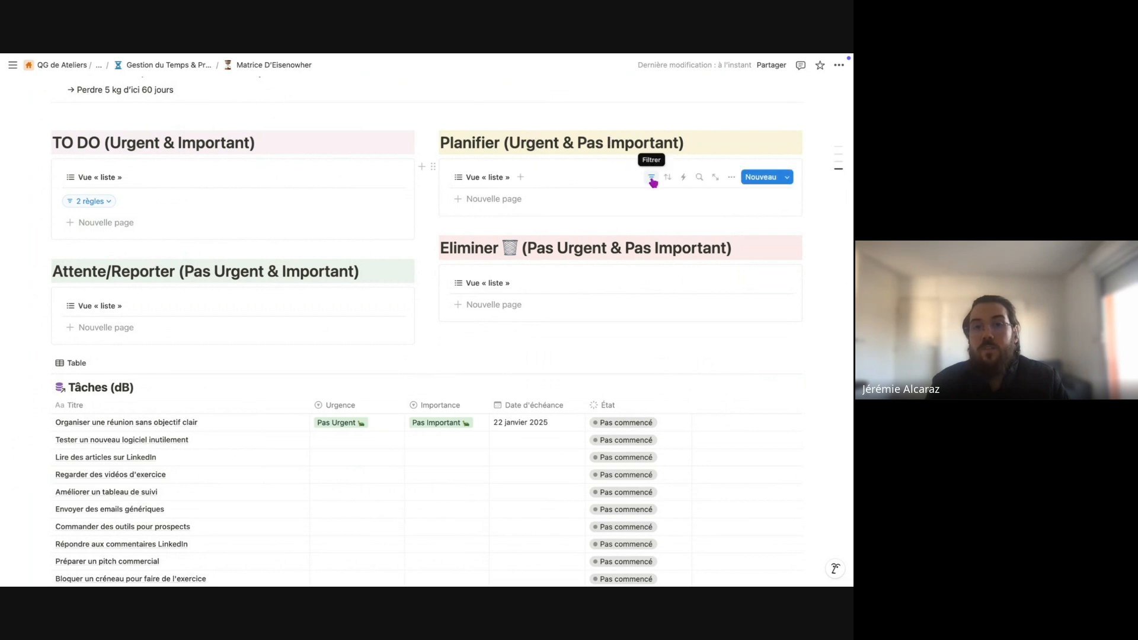
click(652, 179)
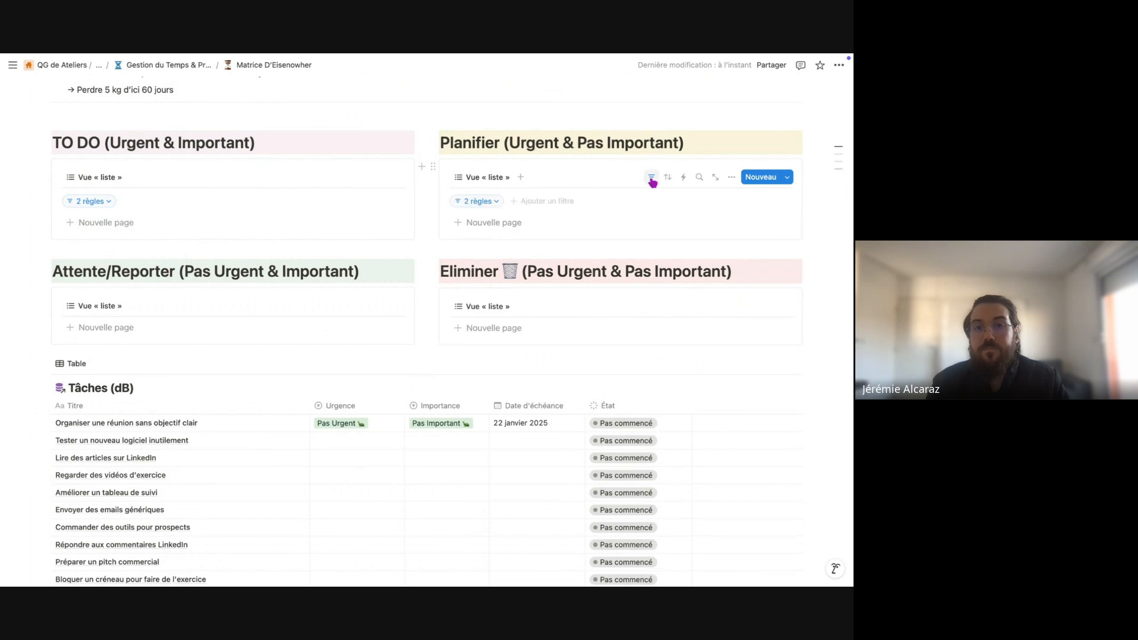
click(473, 203)
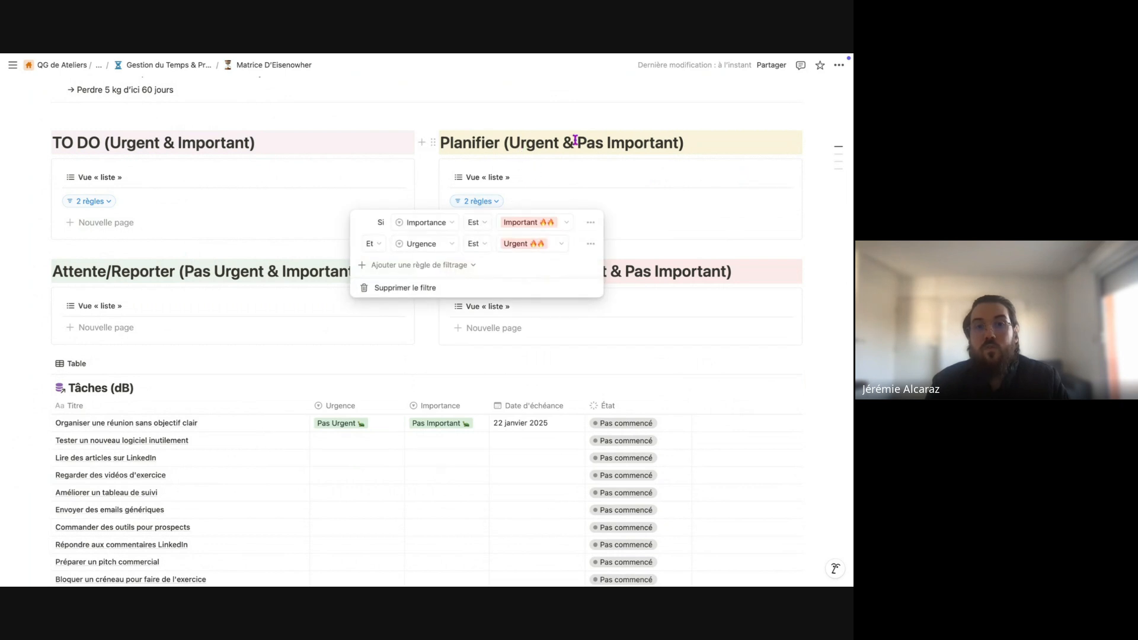
click(522, 223)
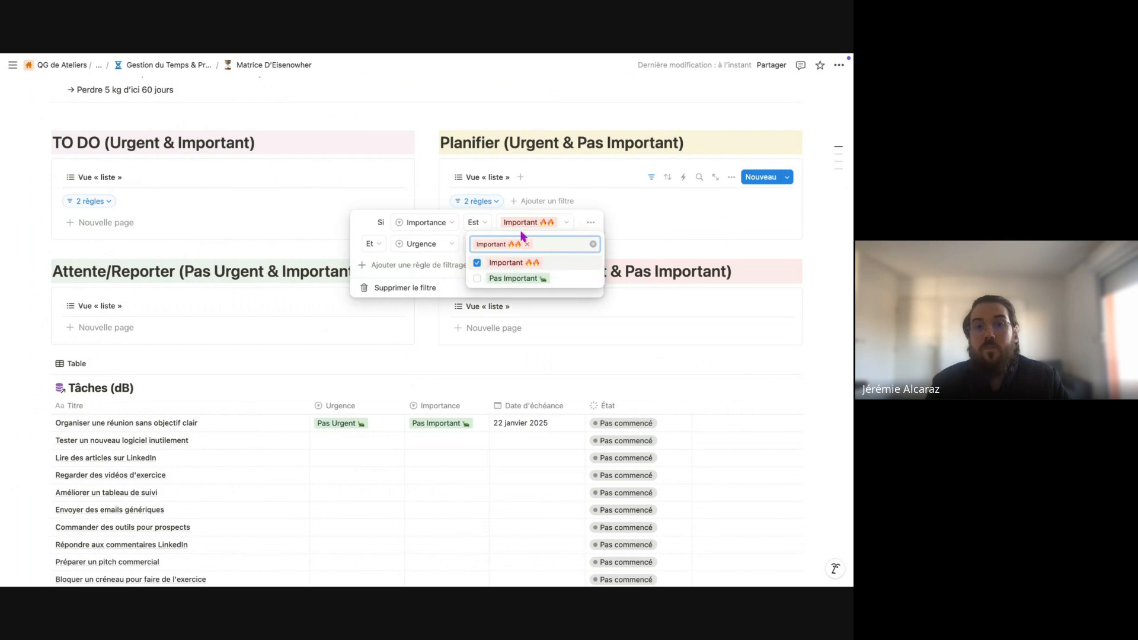
click(478, 263)
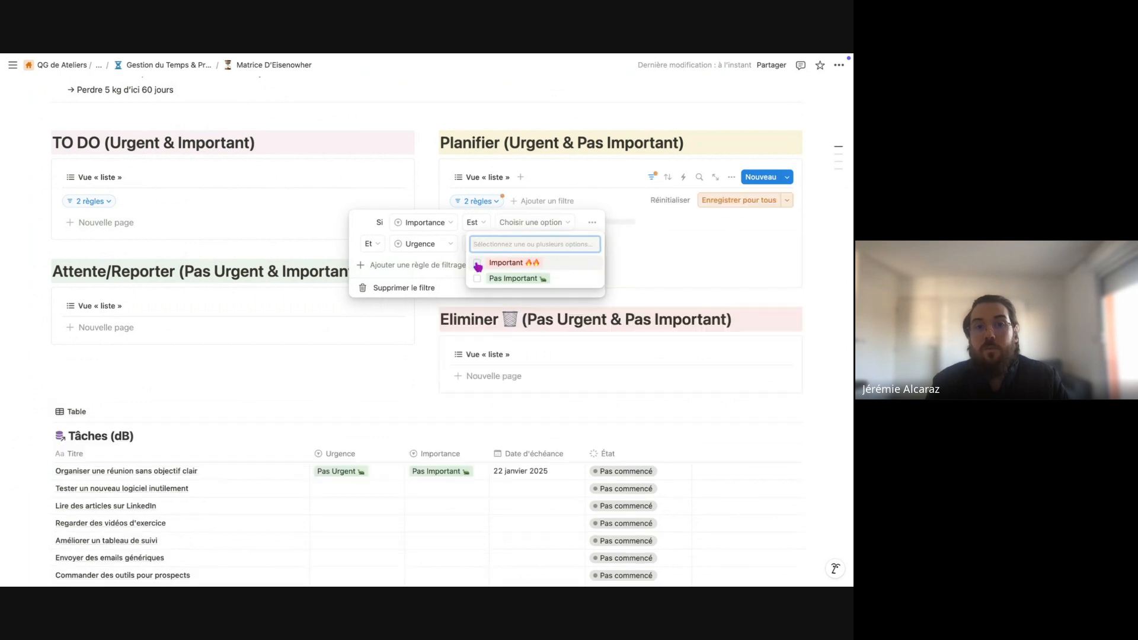
click(478, 279)
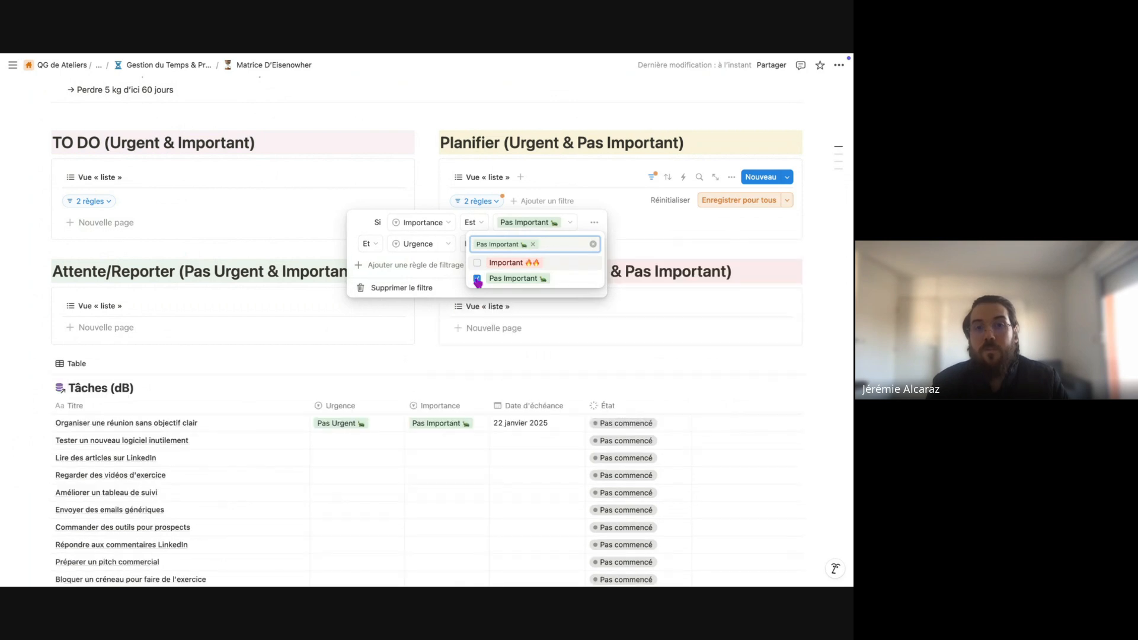
click(628, 208)
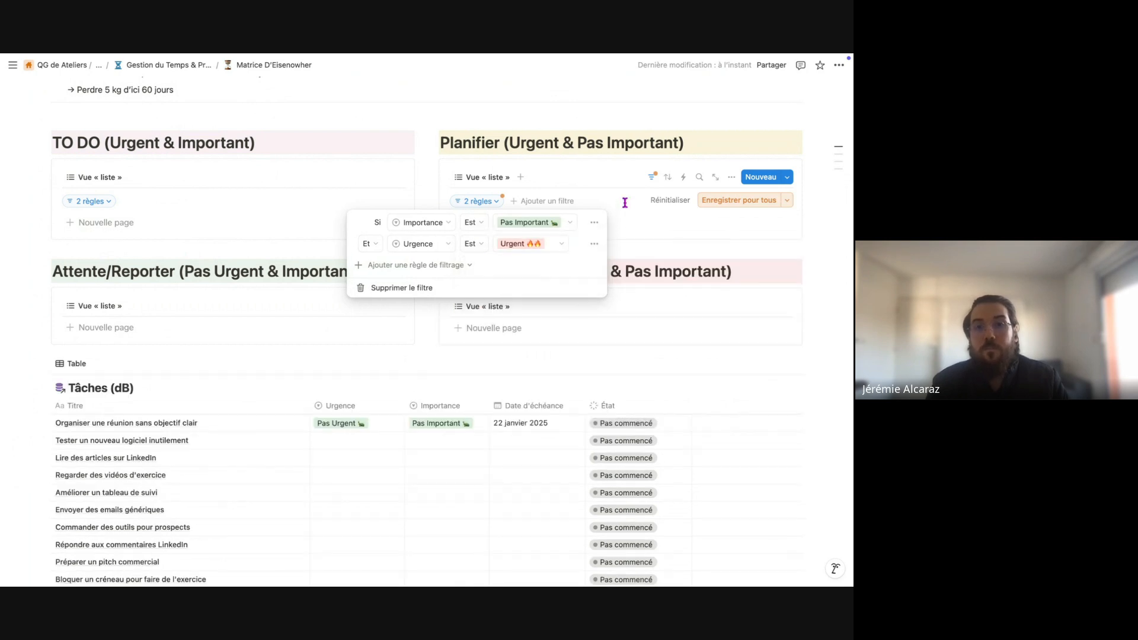
click(652, 200)
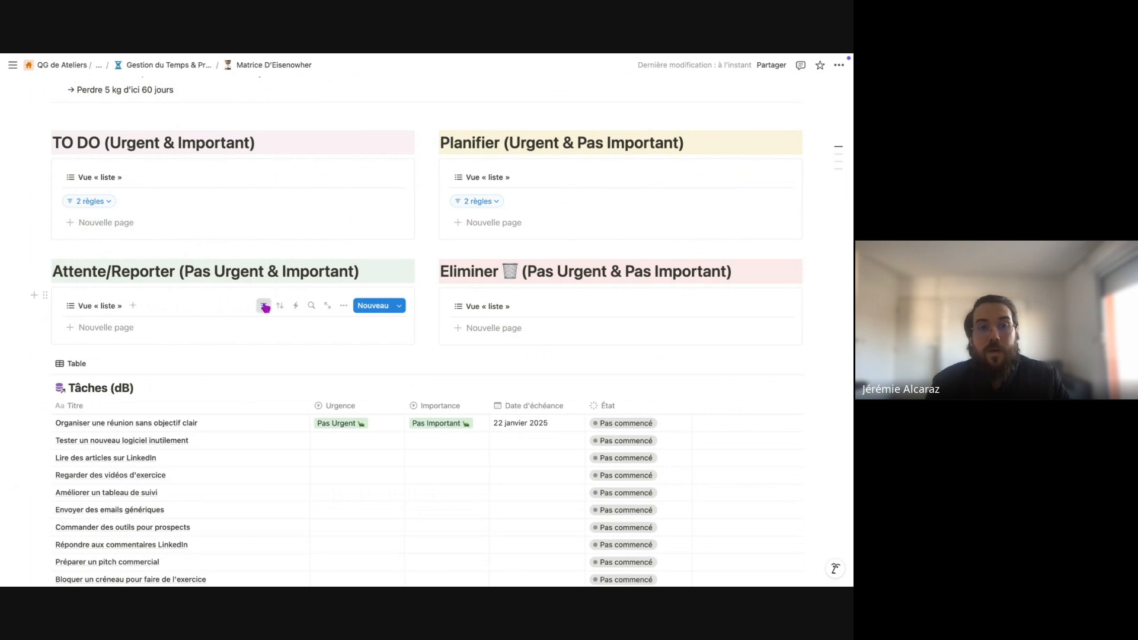
Set the Urgence rule in the Attente/Reporter list's filter to Pas Urgent and save the change for everyone.
click(263, 305)
click(107, 330)
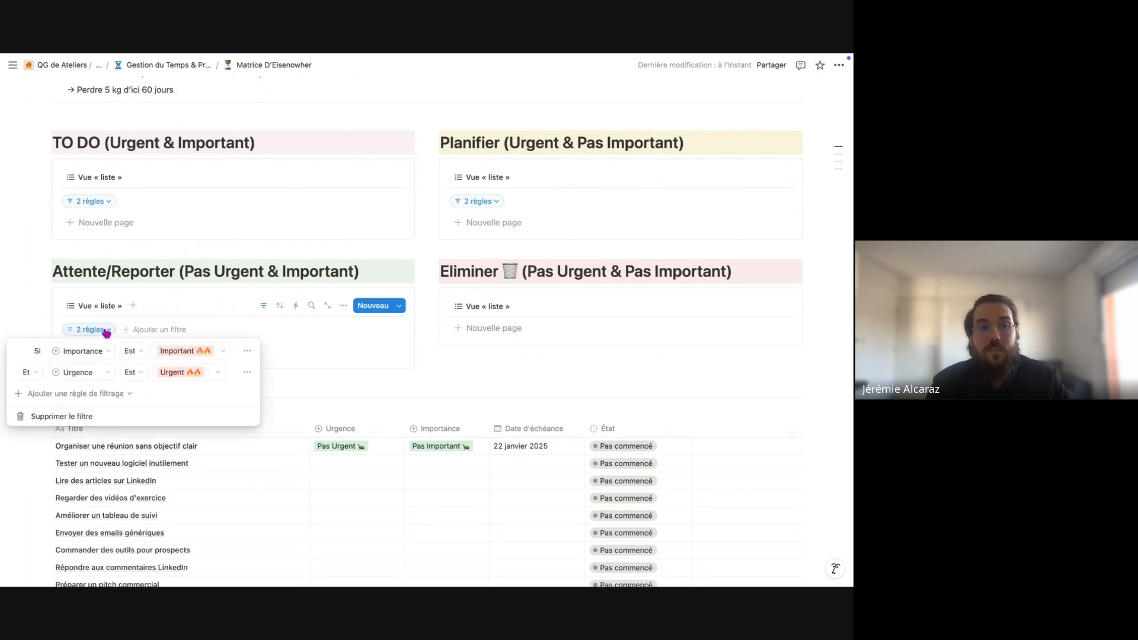
click(184, 374)
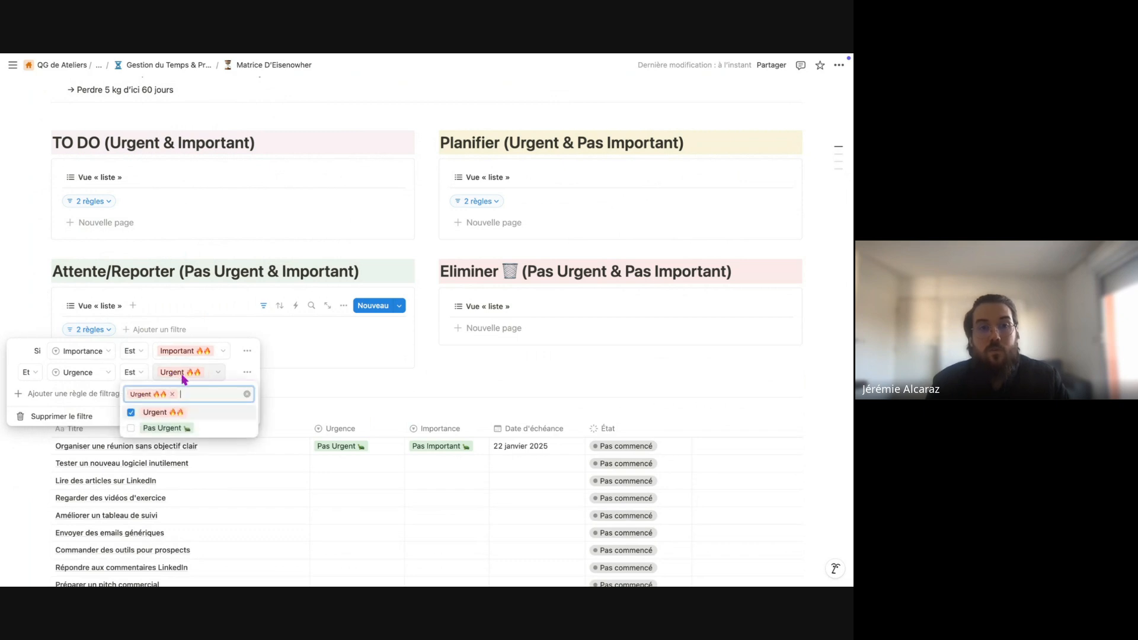
click(131, 413)
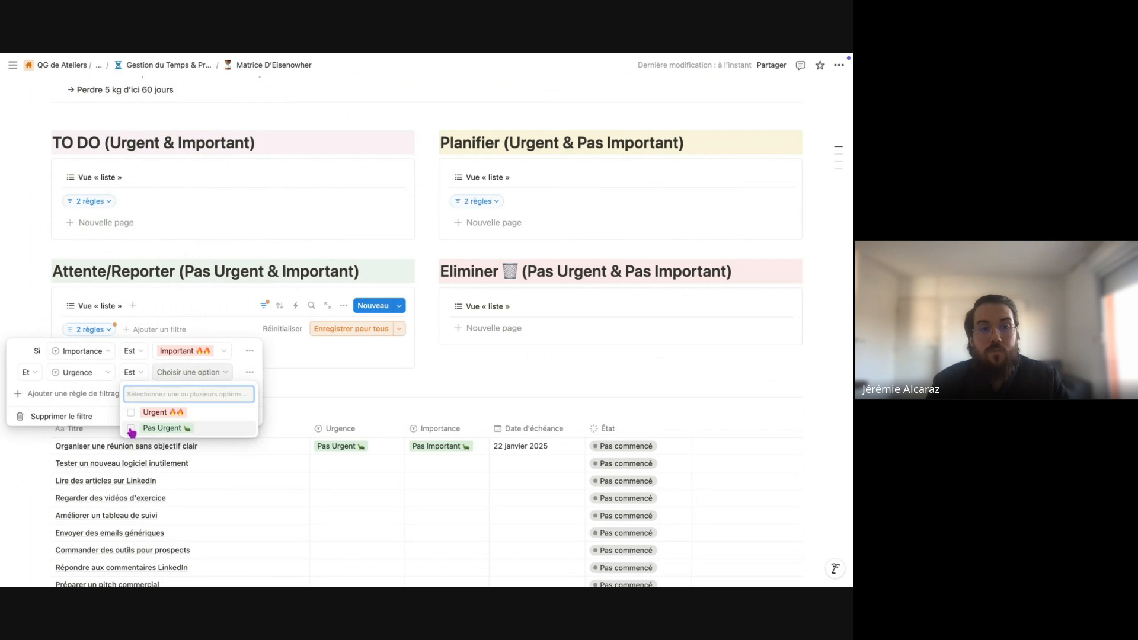
click(131, 428)
click(371, 331)
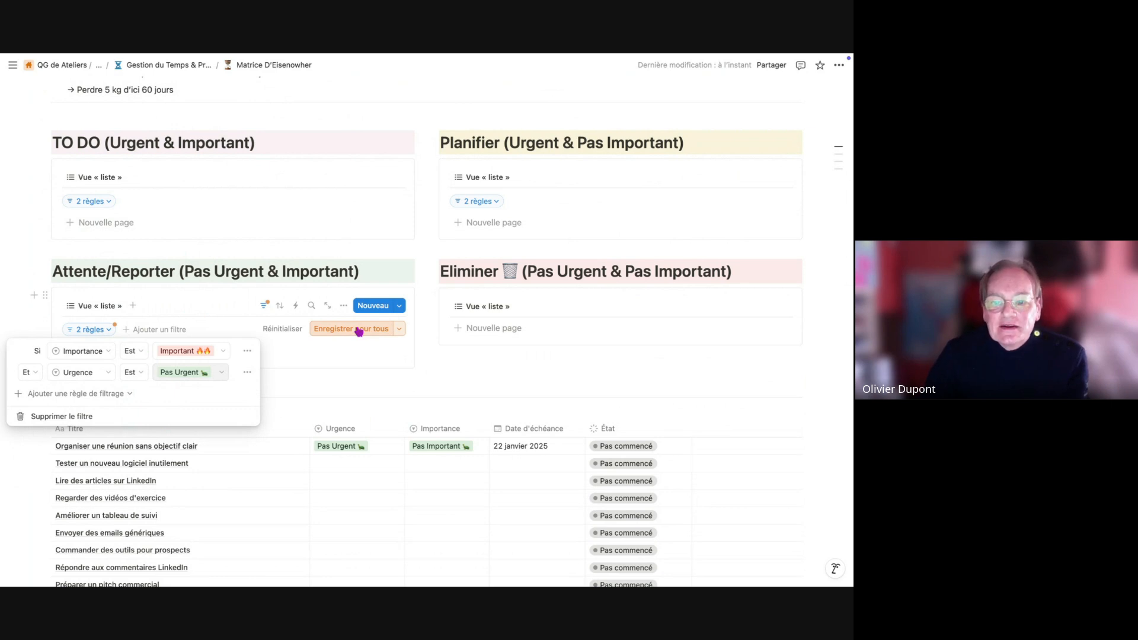
click(358, 329)
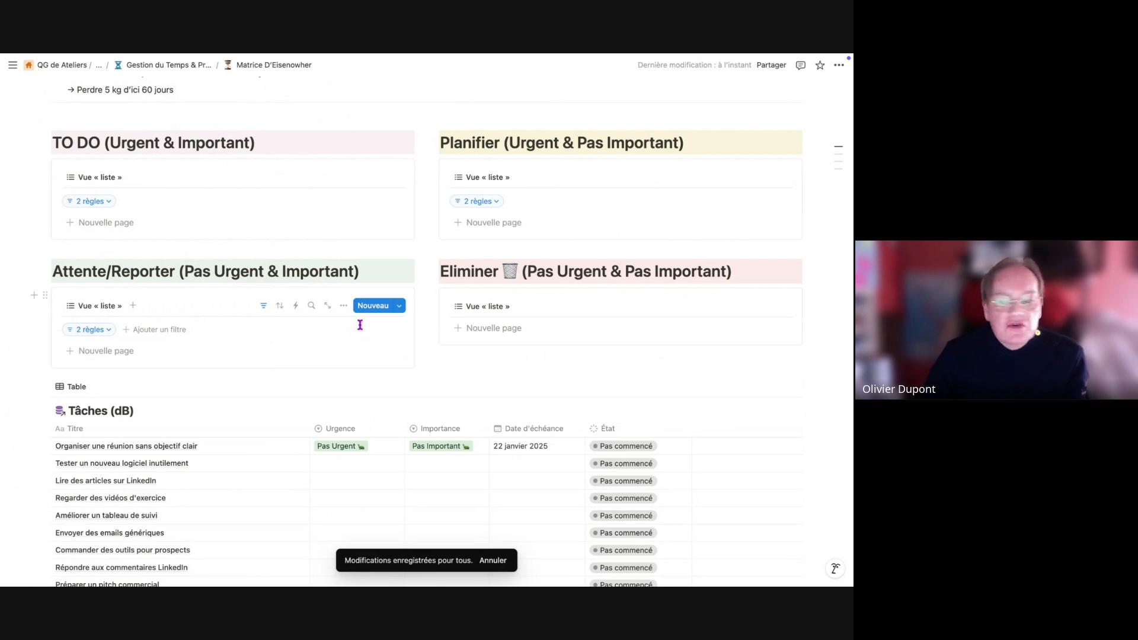
Set the Importance rule in the Eliminer list's filter to Pas Important.
click(511, 144)
drag(511, 144, 680, 144)
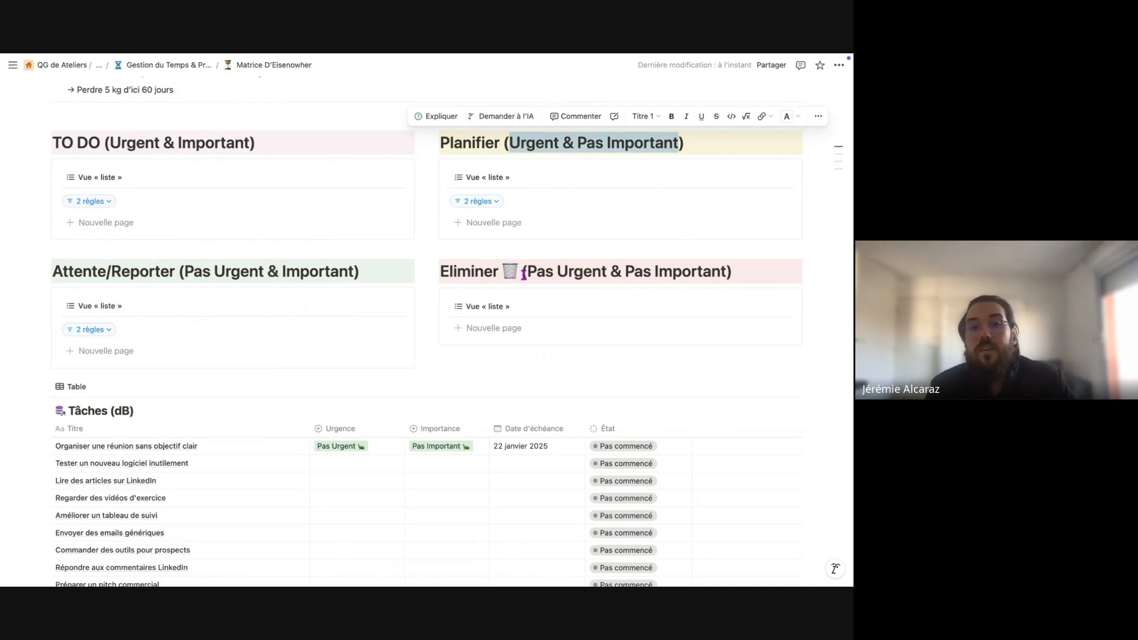
drag(525, 274, 733, 273)
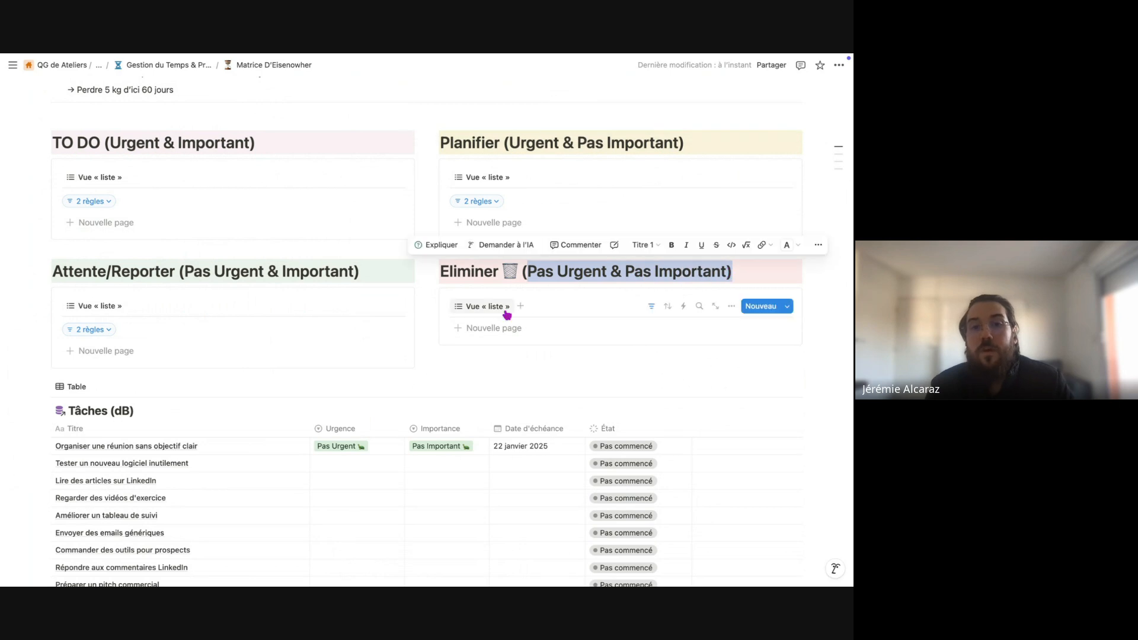
click(651, 306)
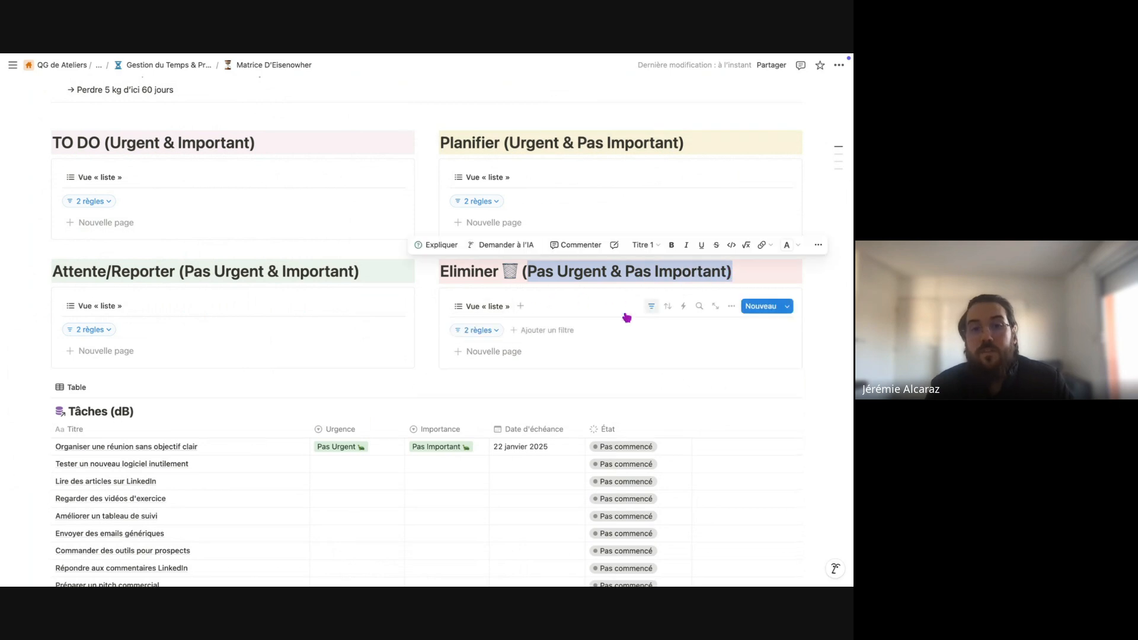
click(503, 331)
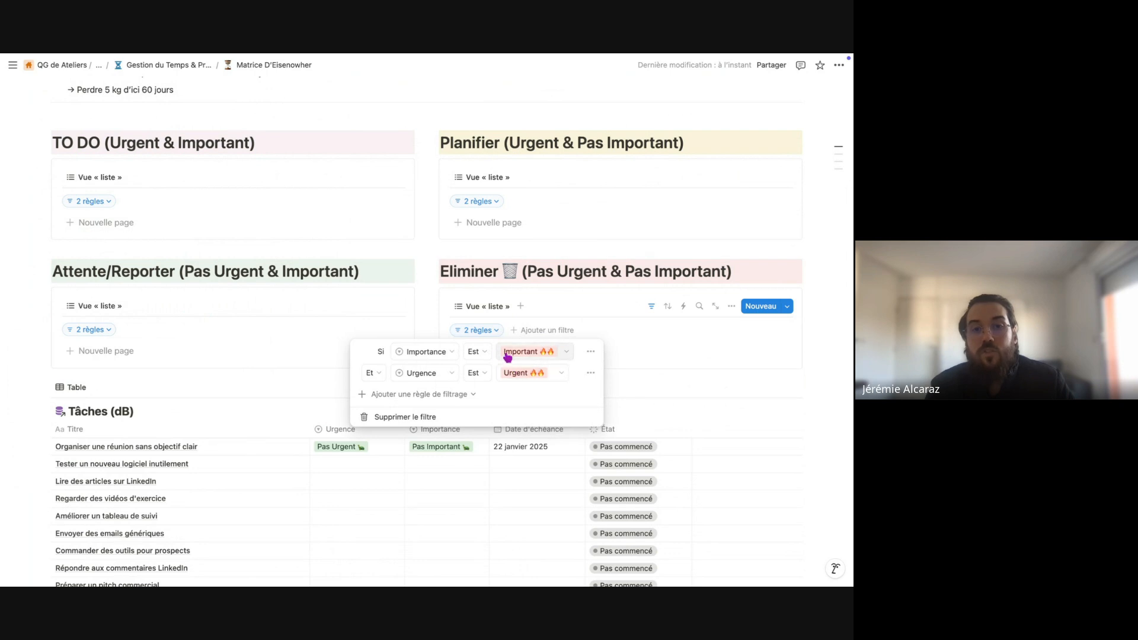
click(512, 354)
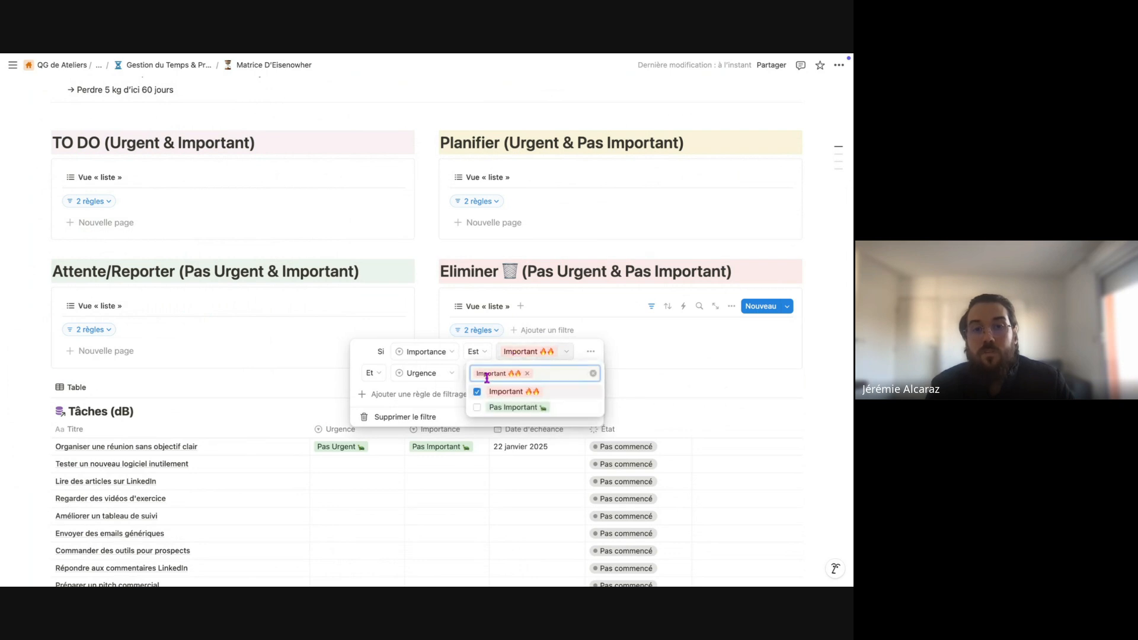
click(478, 392)
click(477, 408)
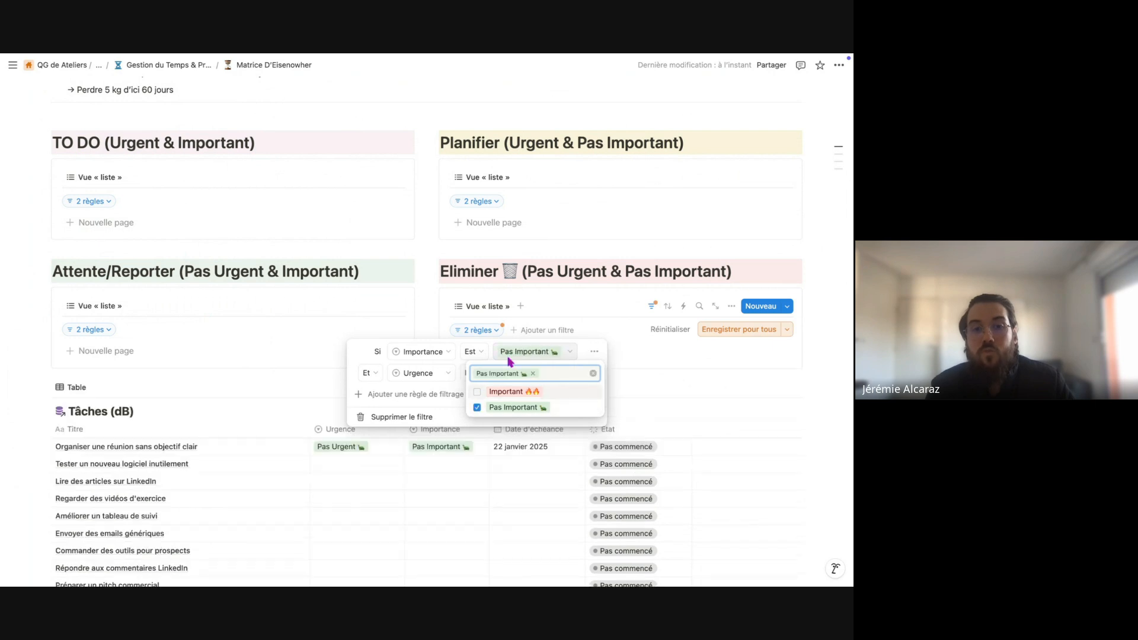
Set the Urgence rule in the Eliminer list's filter to Pas Urgent and save the change for everyone.
click(556, 355)
click(541, 373)
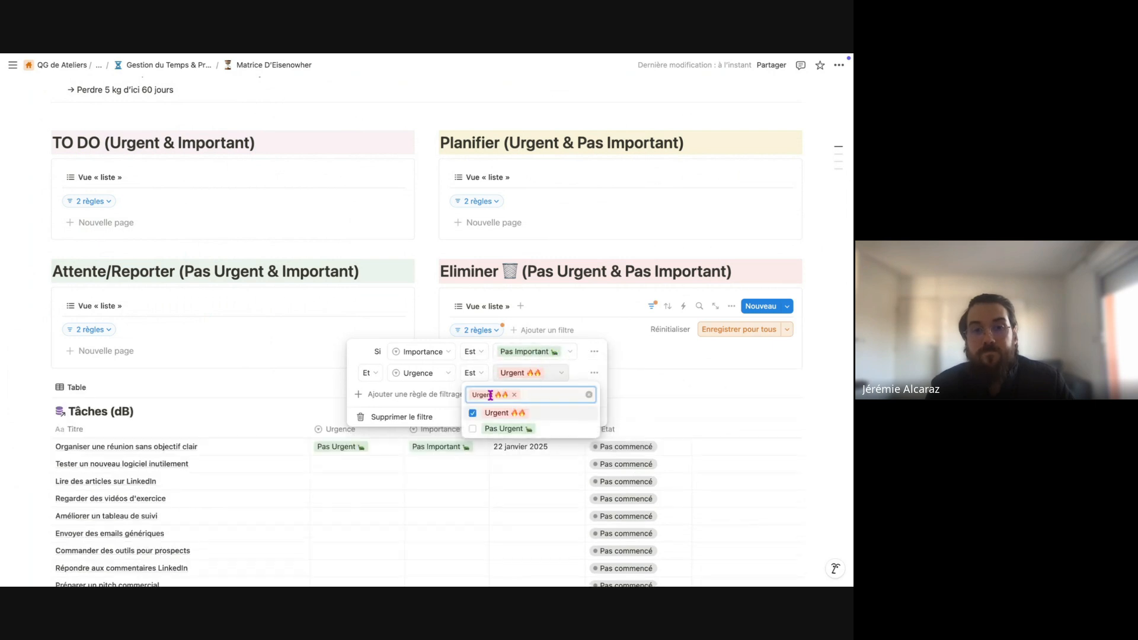
click(473, 413)
click(472, 429)
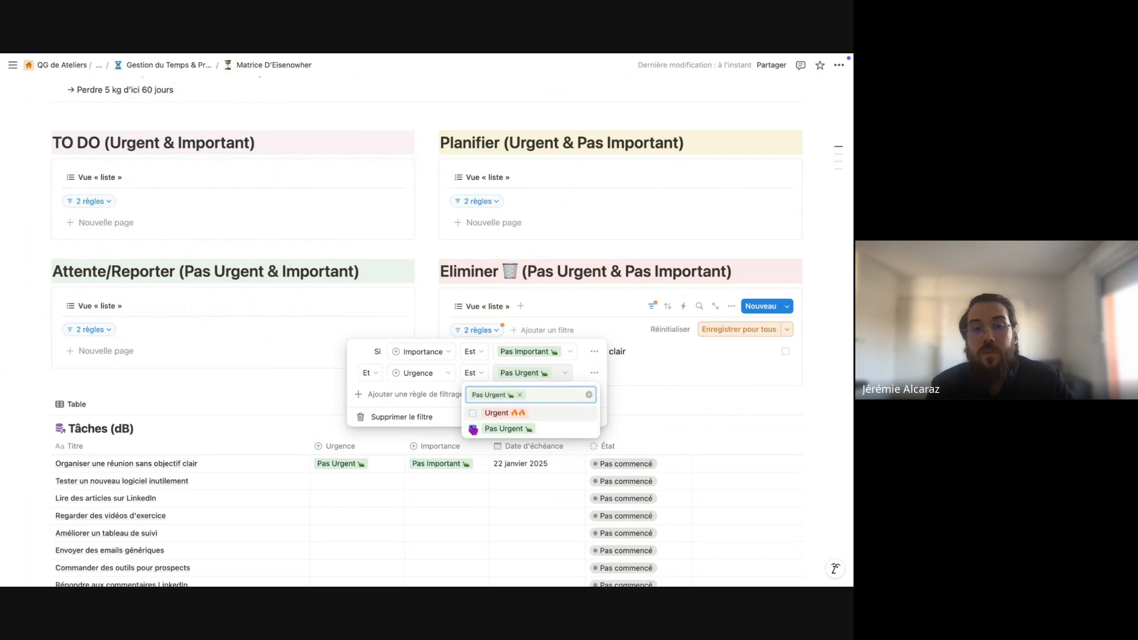
click(627, 360)
click(667, 359)
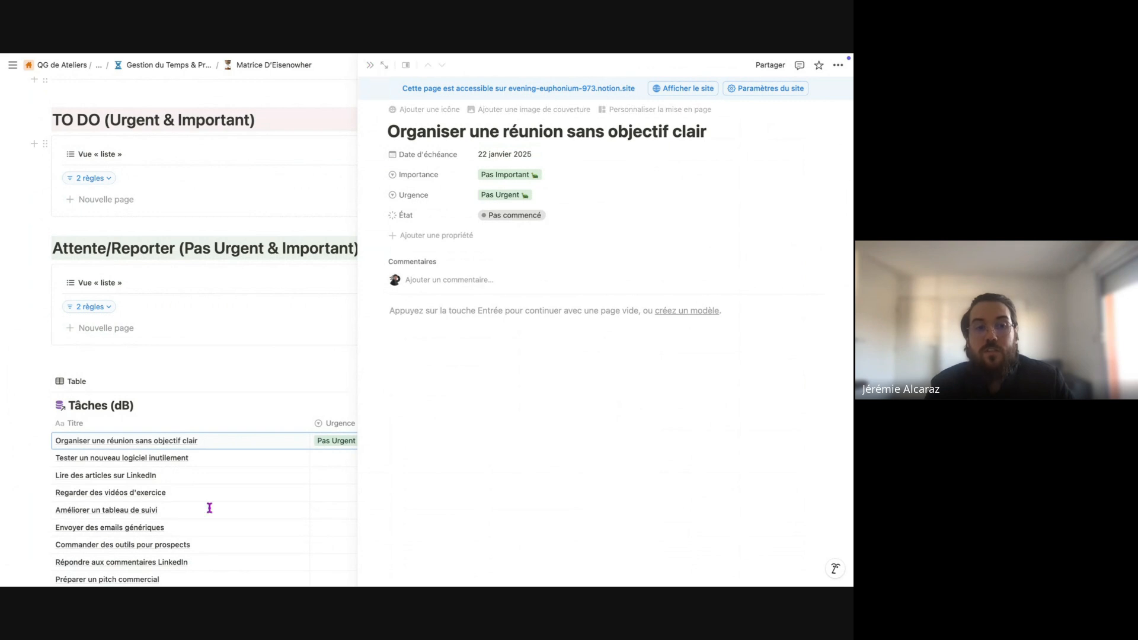
click(370, 65)
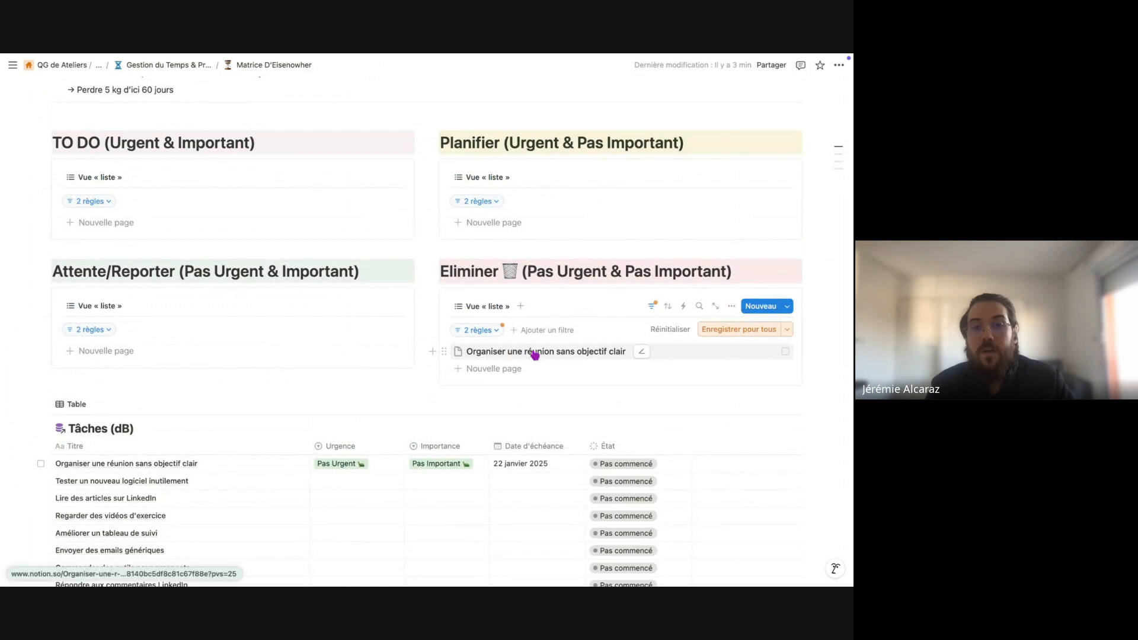
click(725, 329)
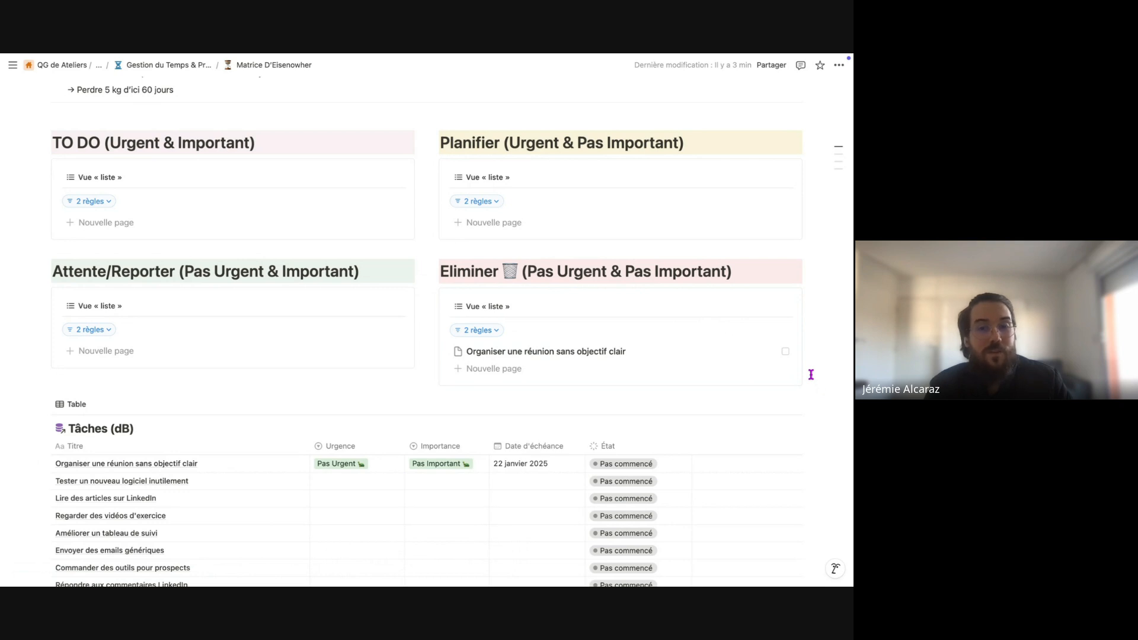
Review the Importance and Urgence rules in the Eliminer list's filter, including the options of the Urgence rule.
scroll(811, 375, down, 2)
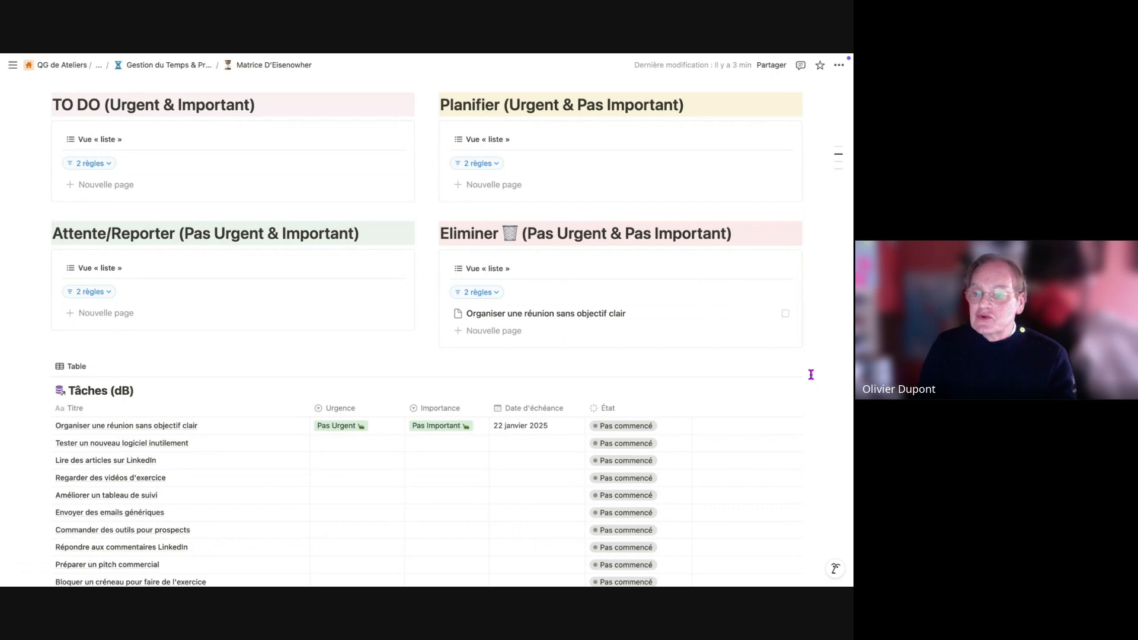
mouse_move(716, 279)
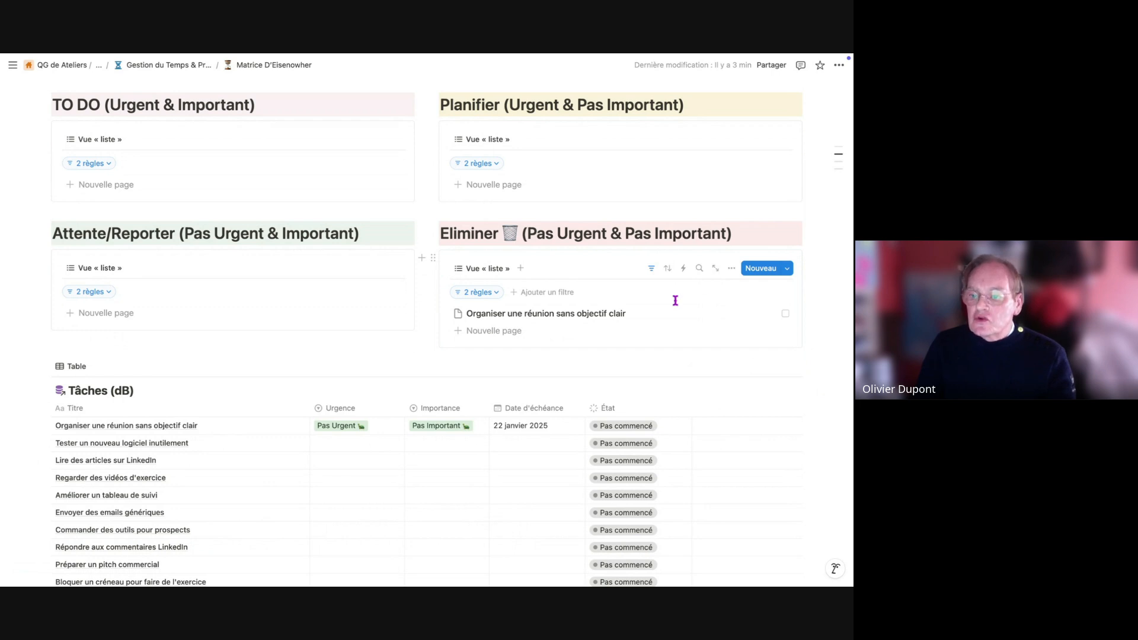
click(653, 269)
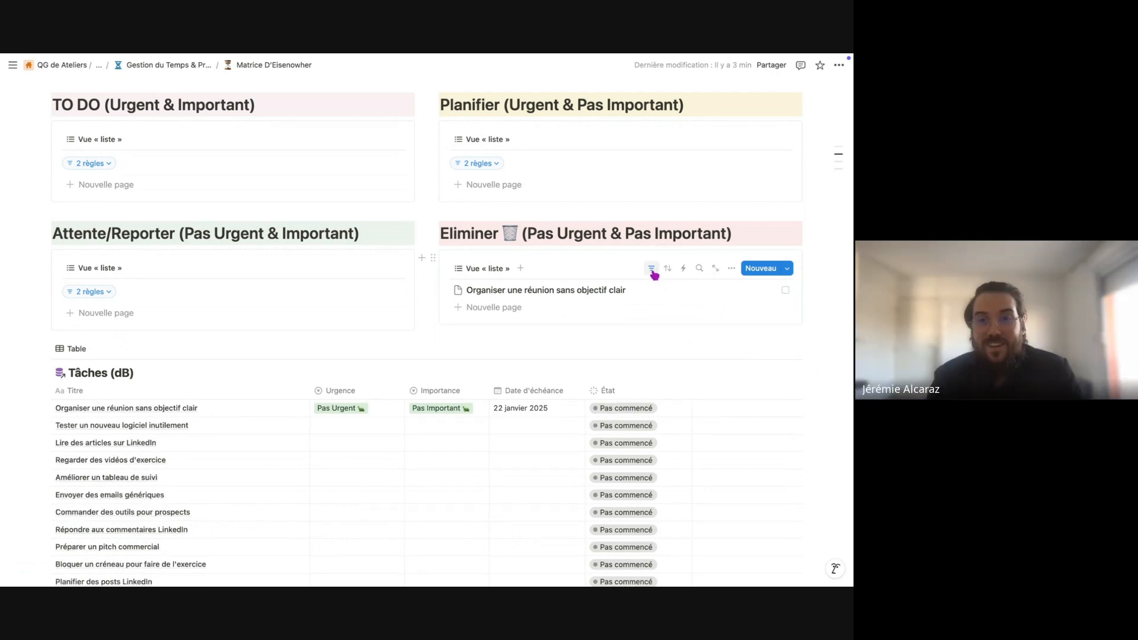
click(652, 270)
click(472, 302)
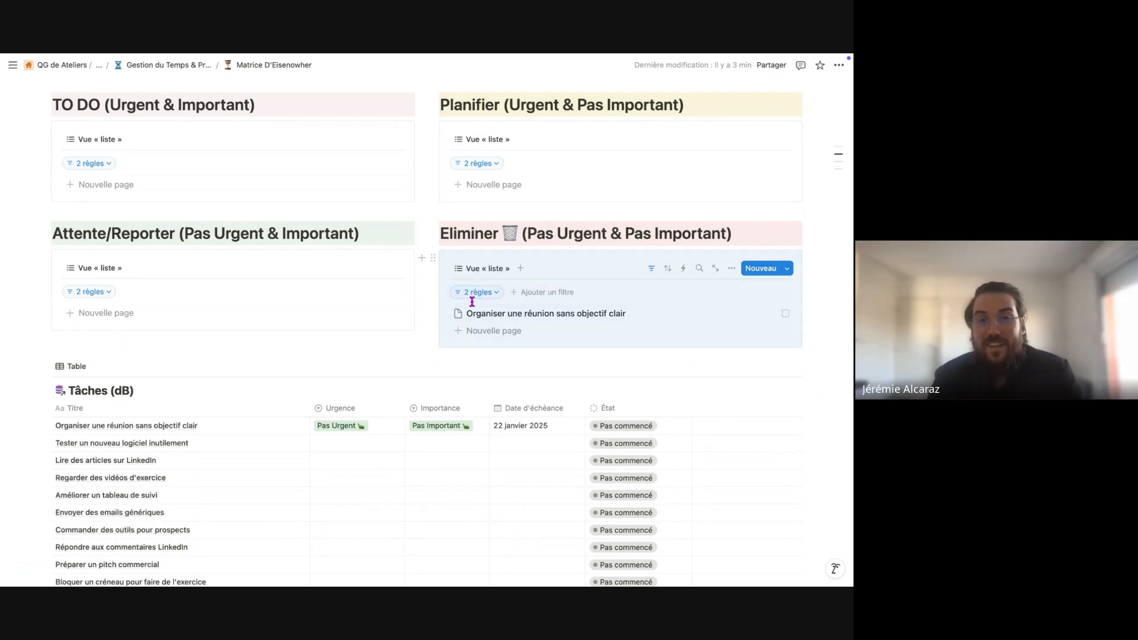
click(476, 293)
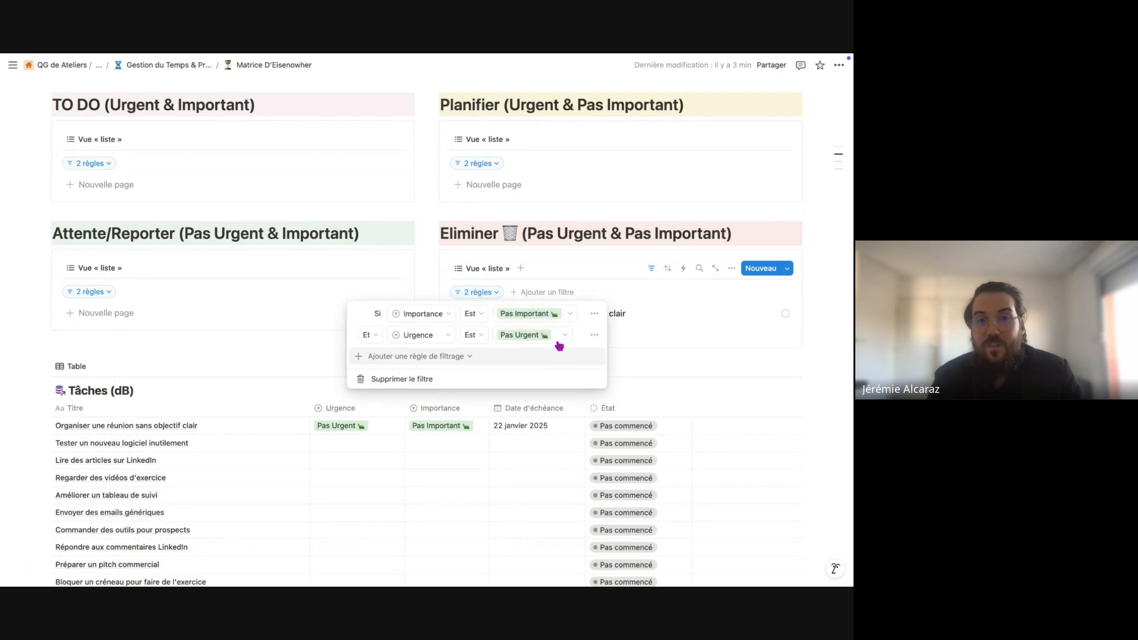
click(524, 336)
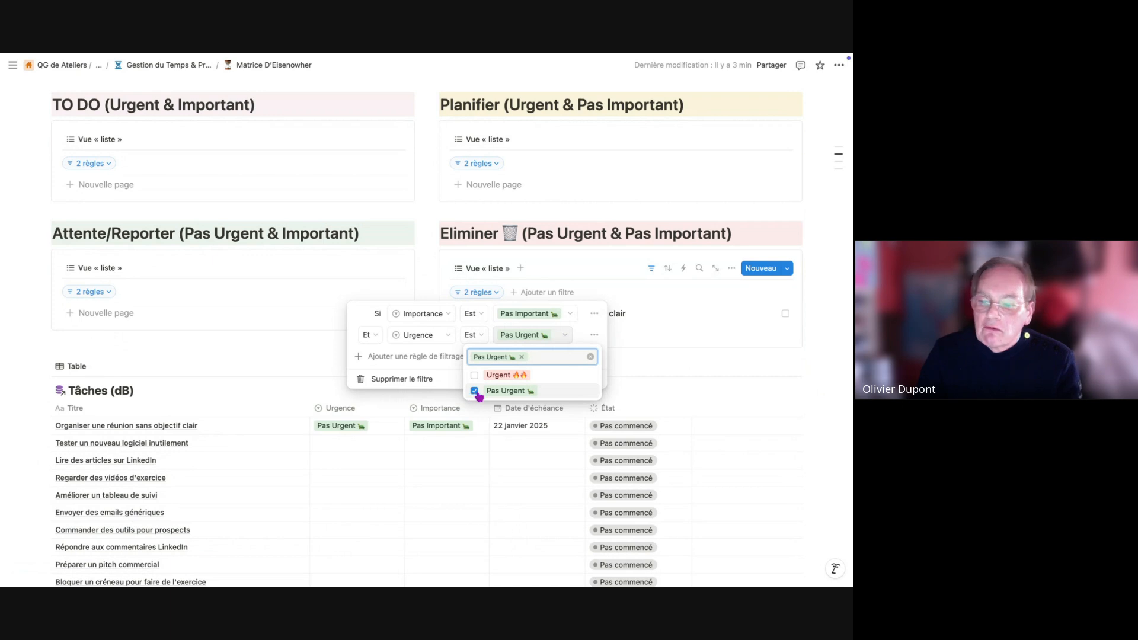
click(677, 296)
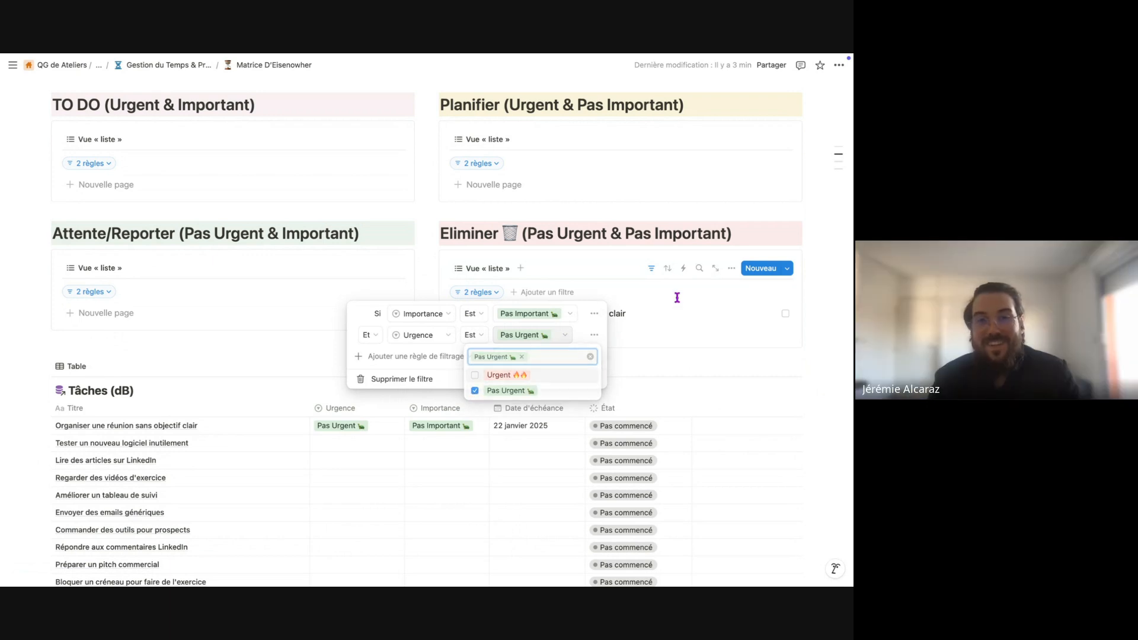
click(677, 297)
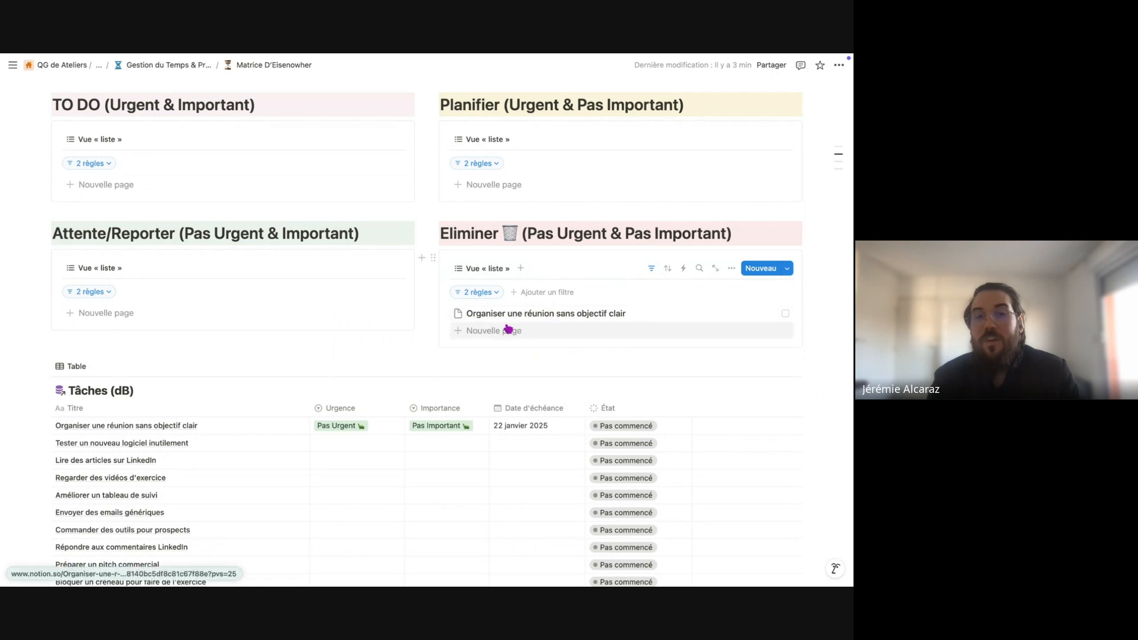
Set the Urgence of "Organiser une réunion sans objectif clair" to Urgent and the Importance rule in the Planifier list's filter to Pas Important.
click(372, 427)
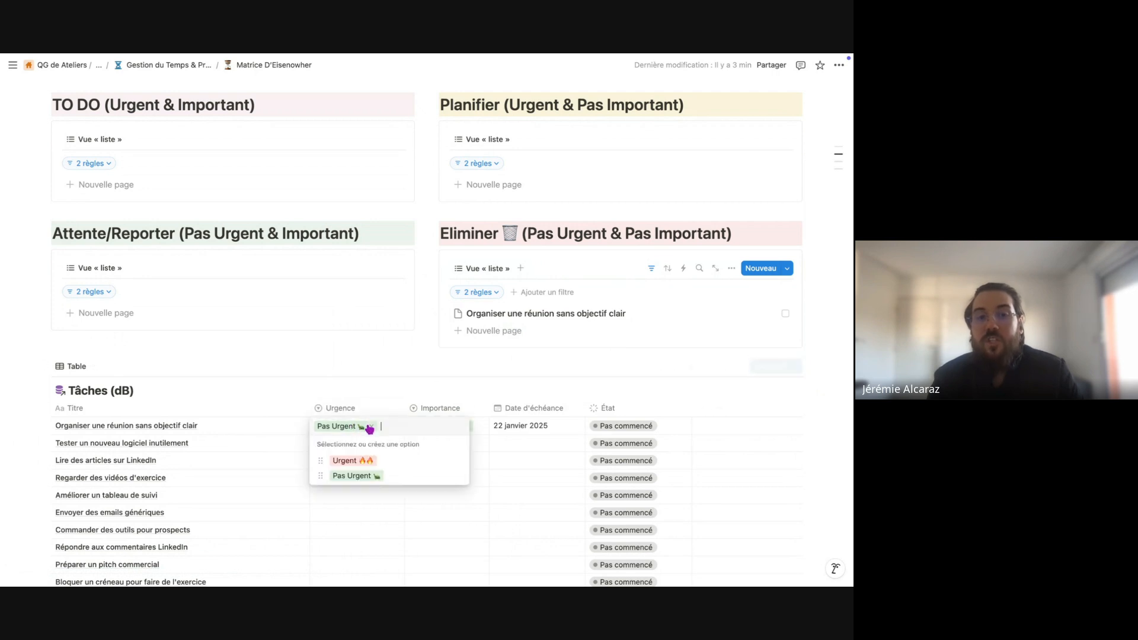
click(351, 462)
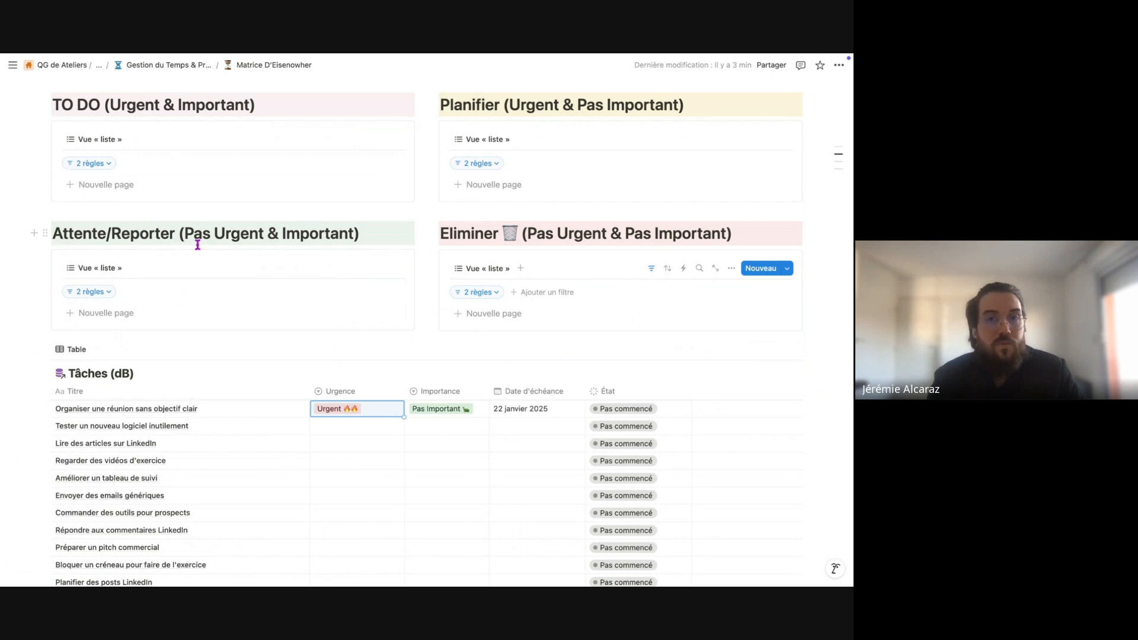
scroll(216, 229, up, 1)
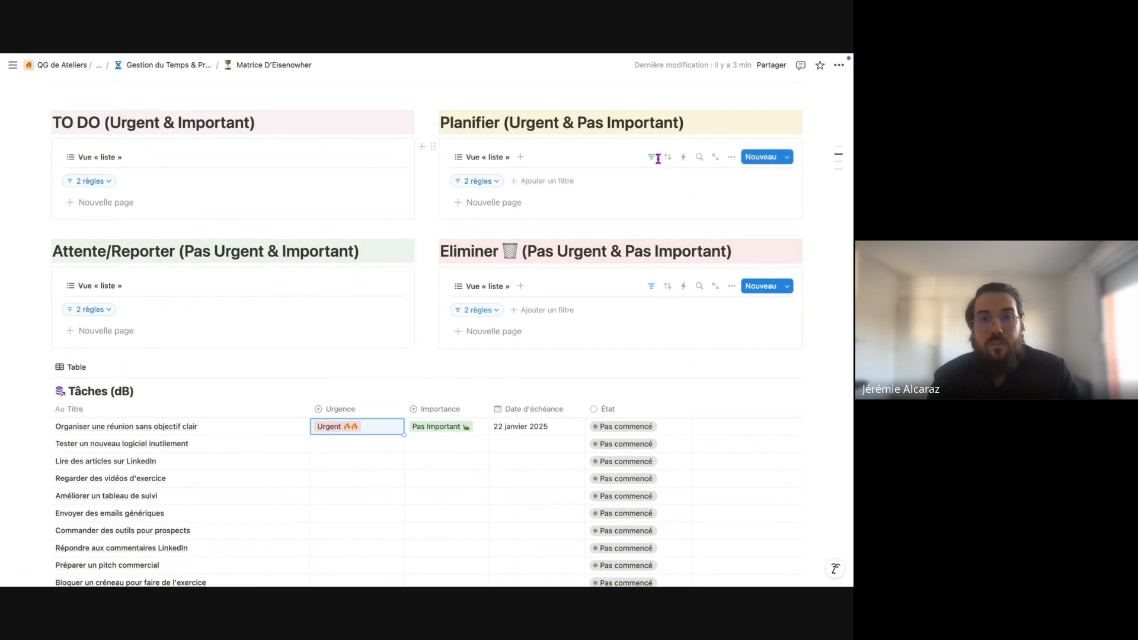
click(478, 183)
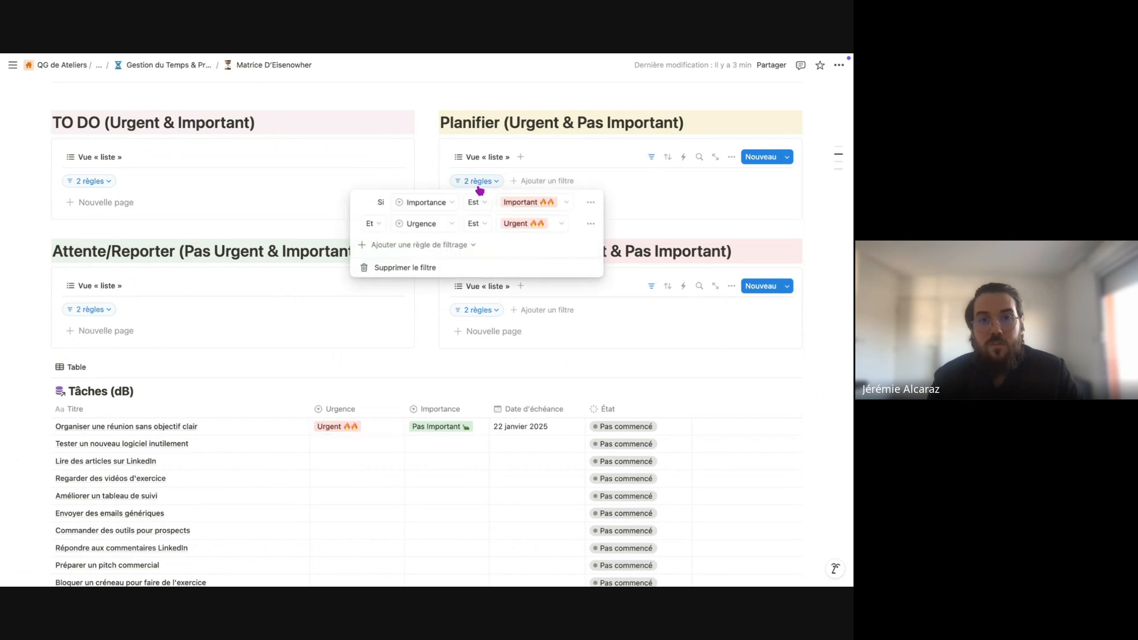
click(534, 205)
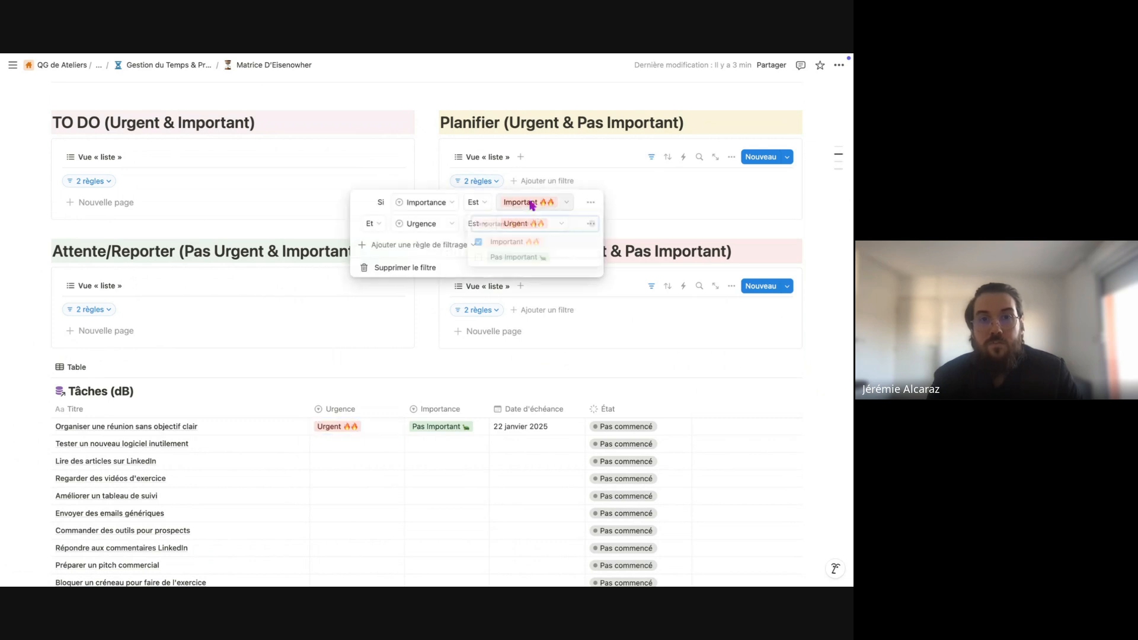
click(478, 243)
click(478, 258)
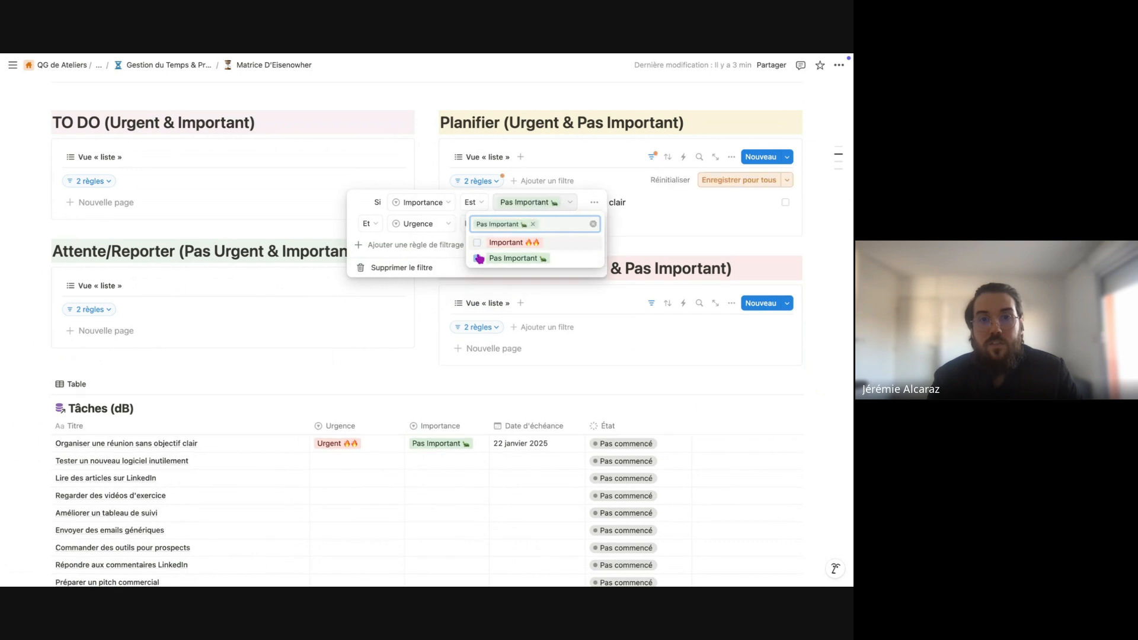
click(660, 229)
click(661, 230)
click(661, 229)
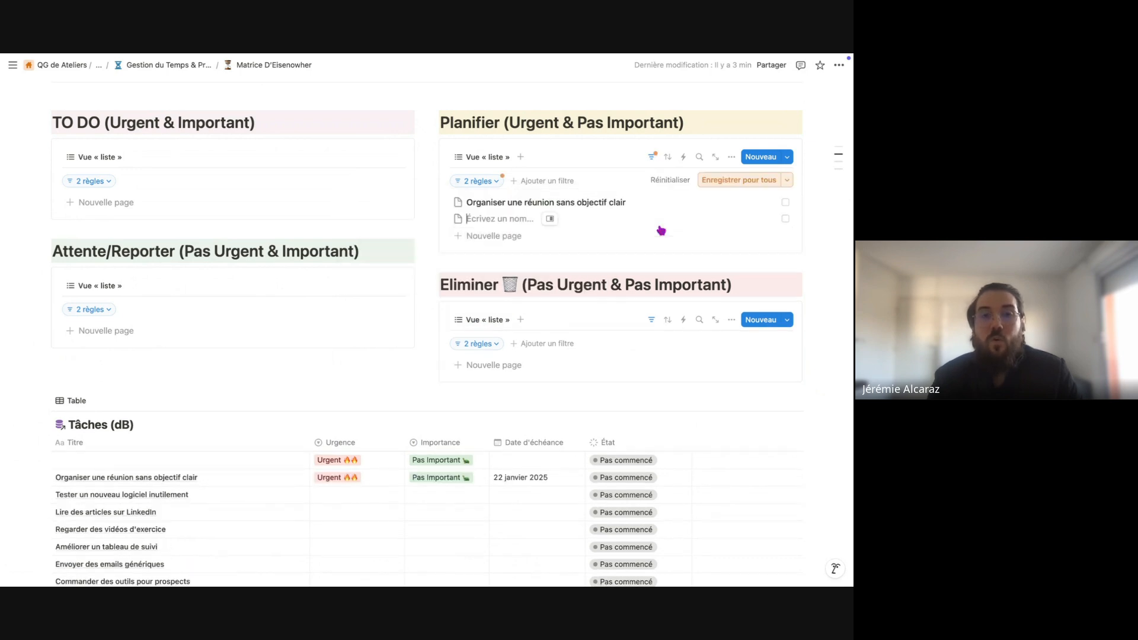
click(443, 219)
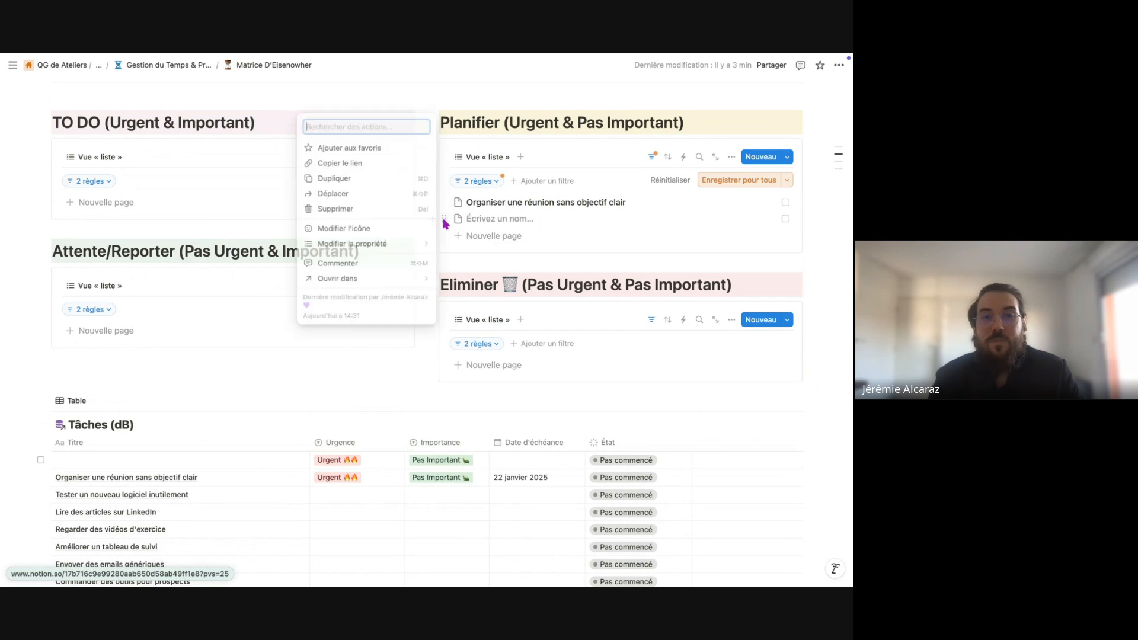
key(Delete)
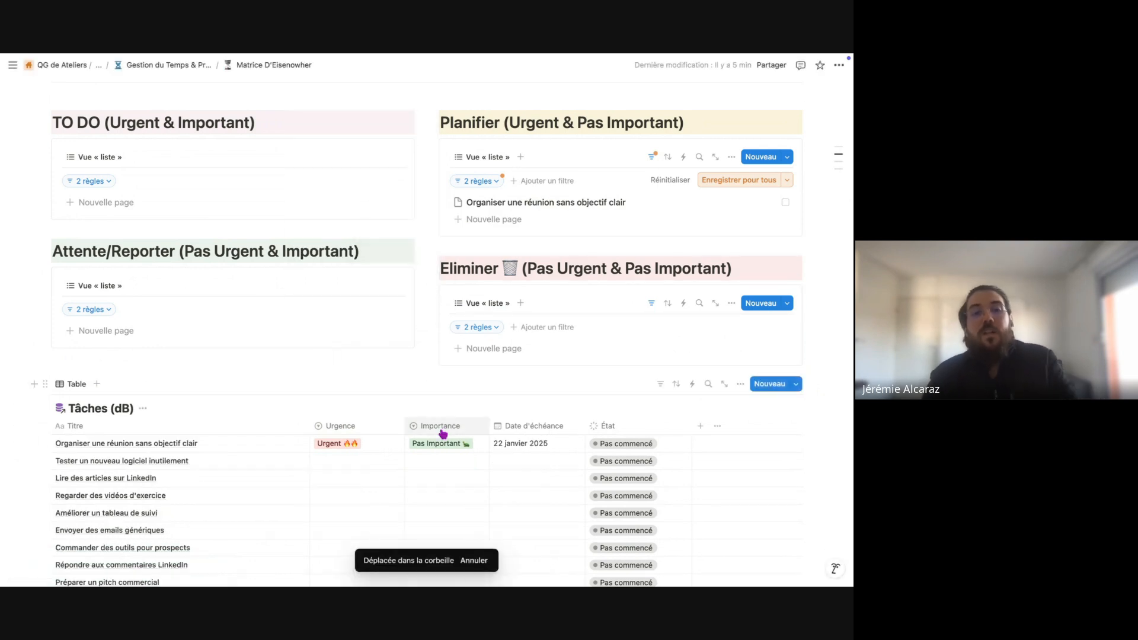
Switch the Urgence of "Organiser une réunion sans objectif clair" to Pas Urgent and back to Urgent.
click(344, 446)
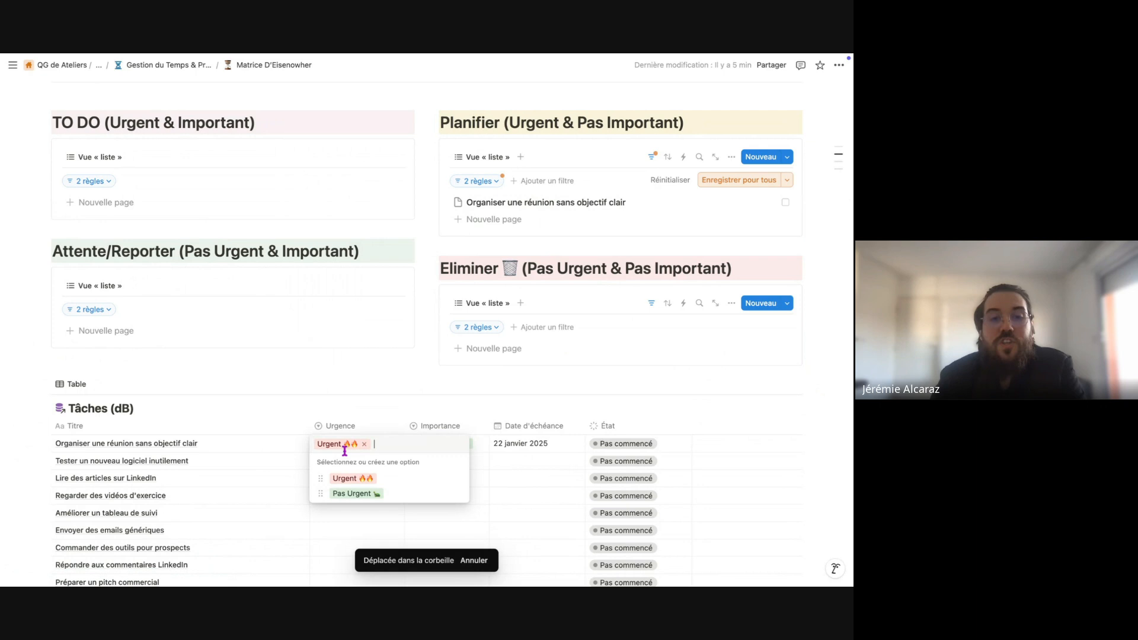
click(351, 494)
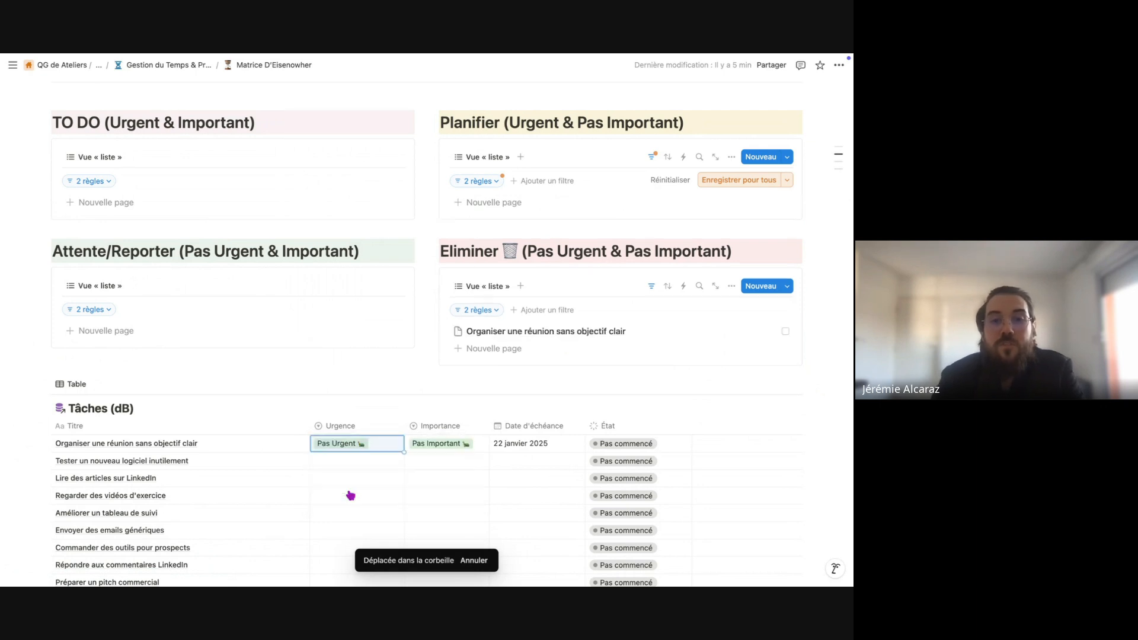
click(351, 446)
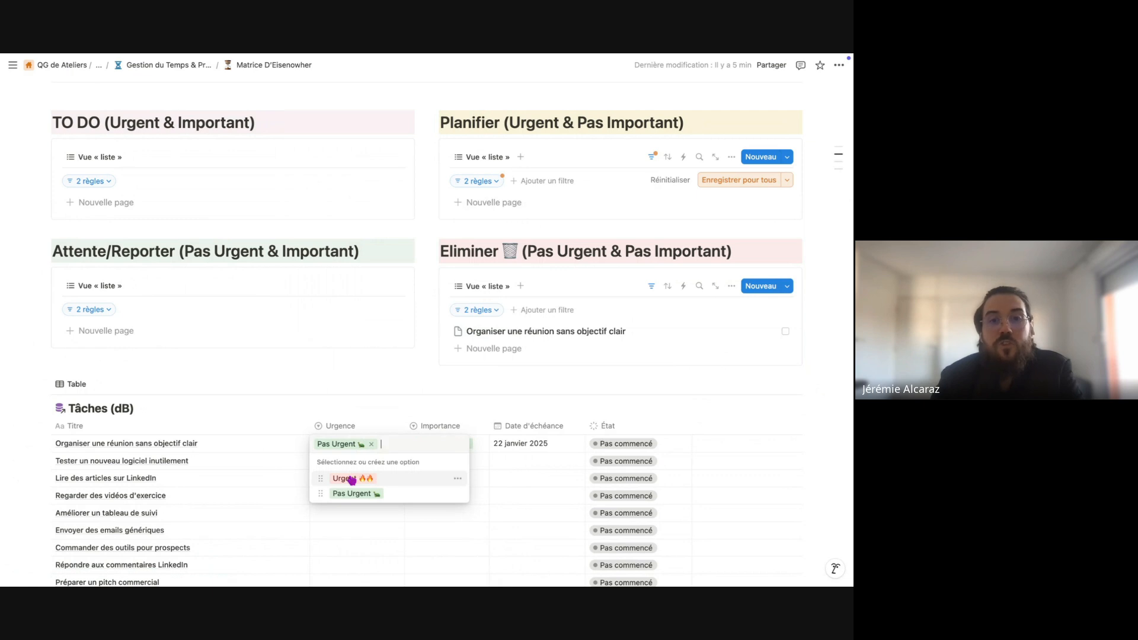
click(345, 479)
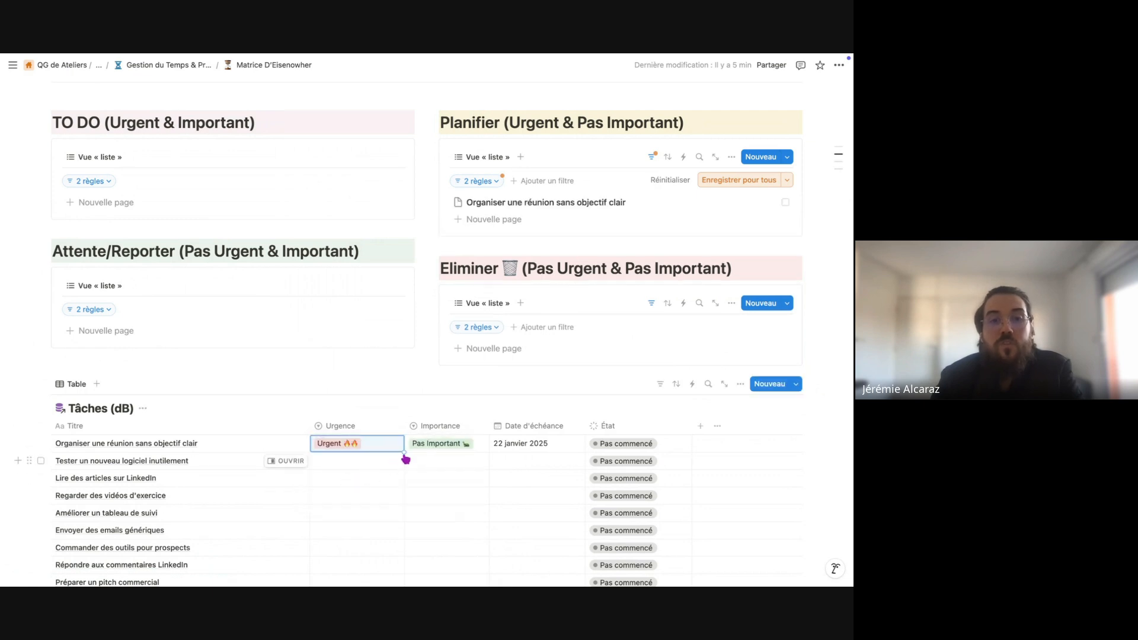
Set the Importance of "Organiser une réunion sans objectif clair" to Important and its Urgence to Pas Urgent.
click(425, 444)
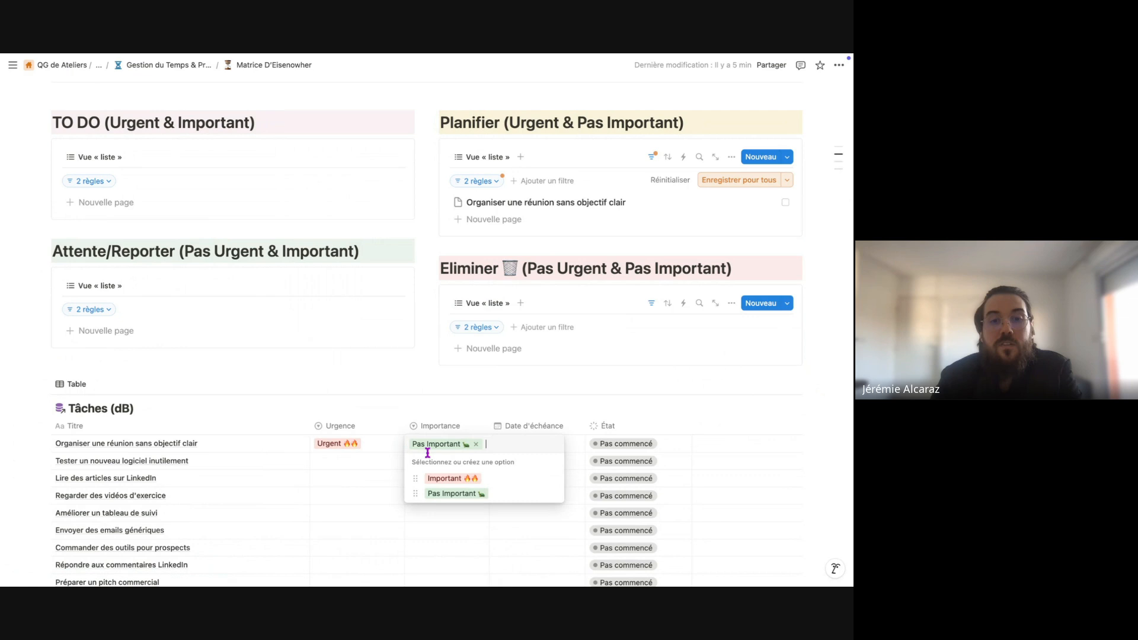
click(439, 478)
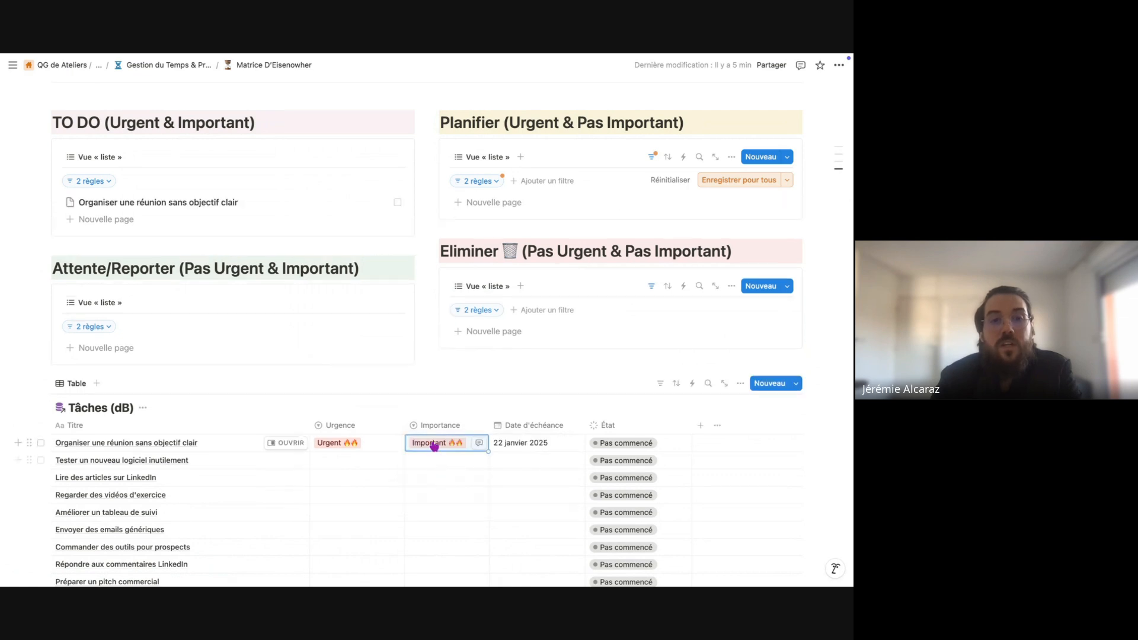
click(433, 446)
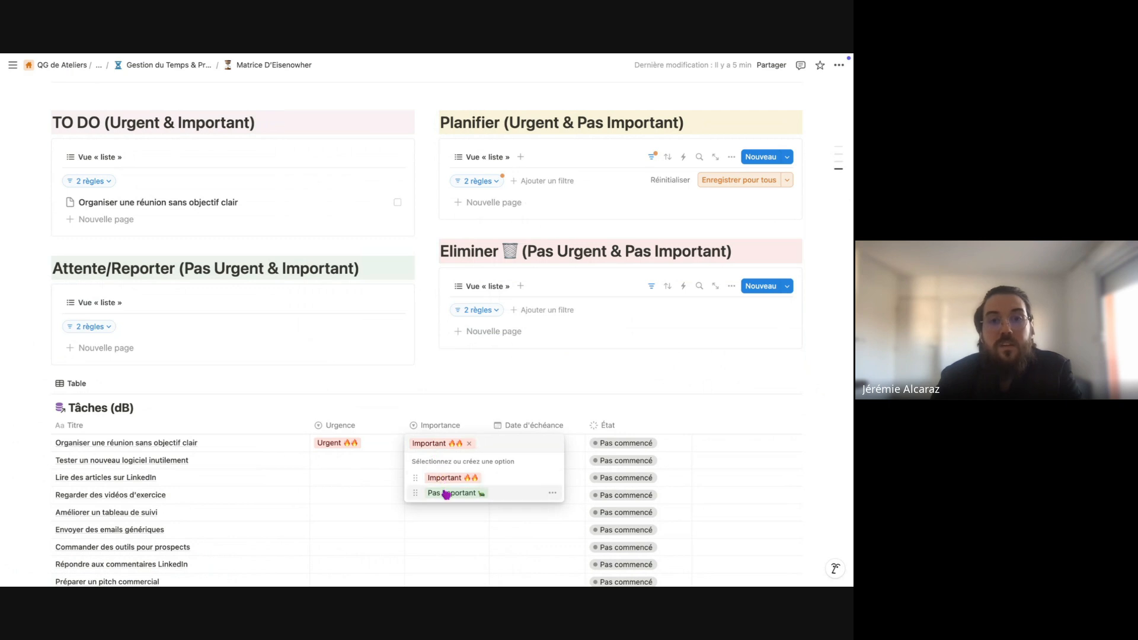
click(385, 460)
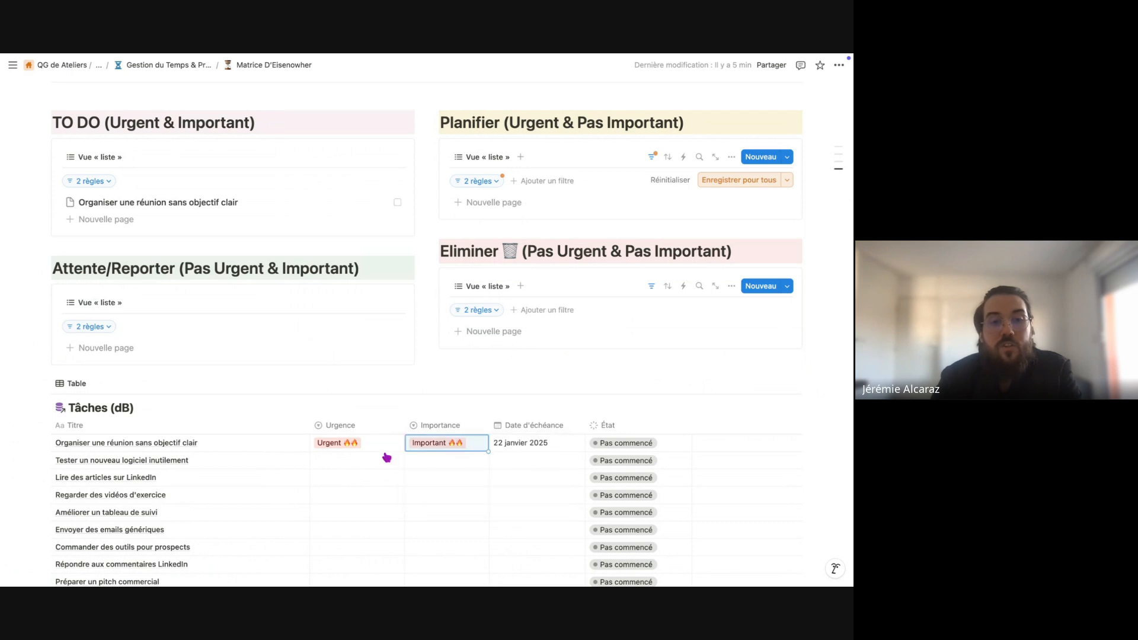
click(373, 444)
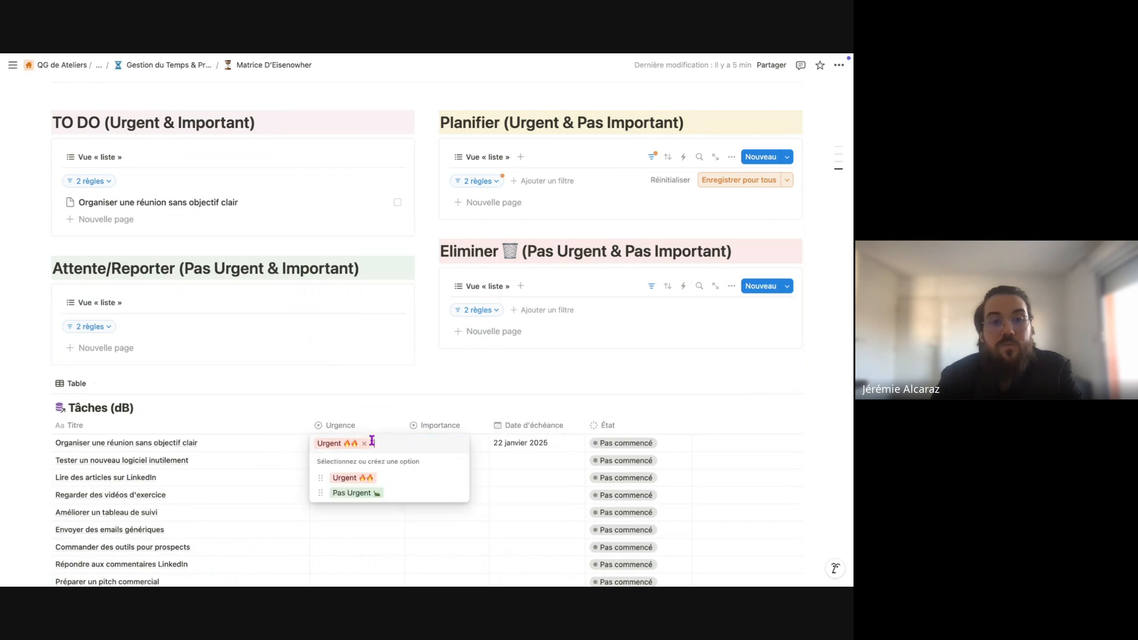
click(364, 494)
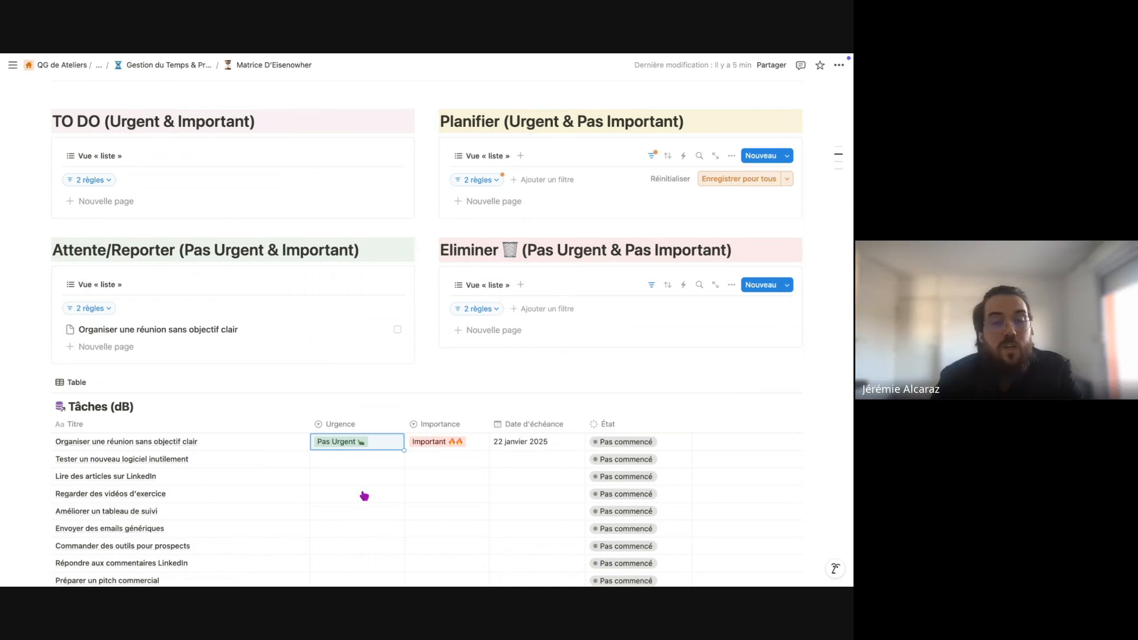
Save the Planifier list's filter change for everyone.
scroll(364, 495, down, 1)
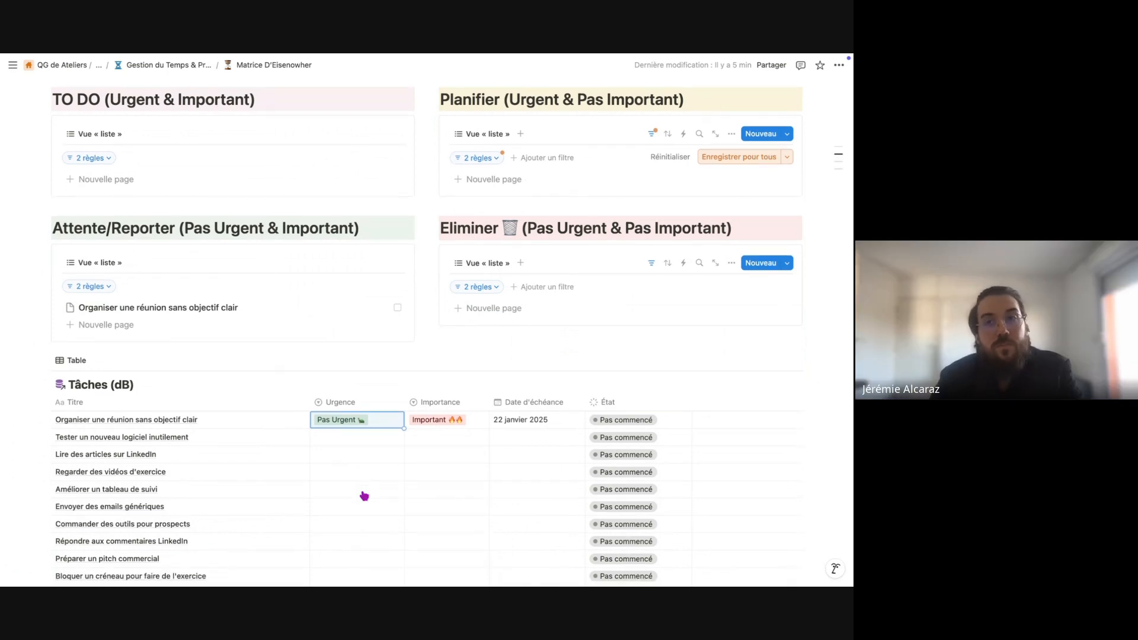
click(739, 156)
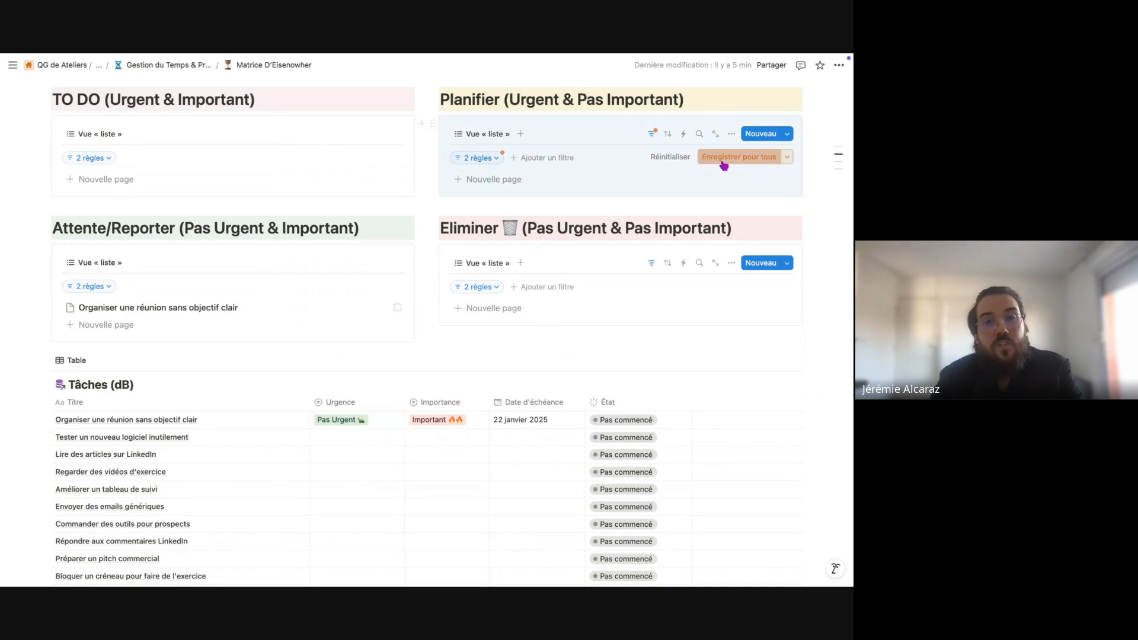
Look over the four quadrant lists and the tasks in the Tâches (dB) table.
scroll(324, 477, down, 5)
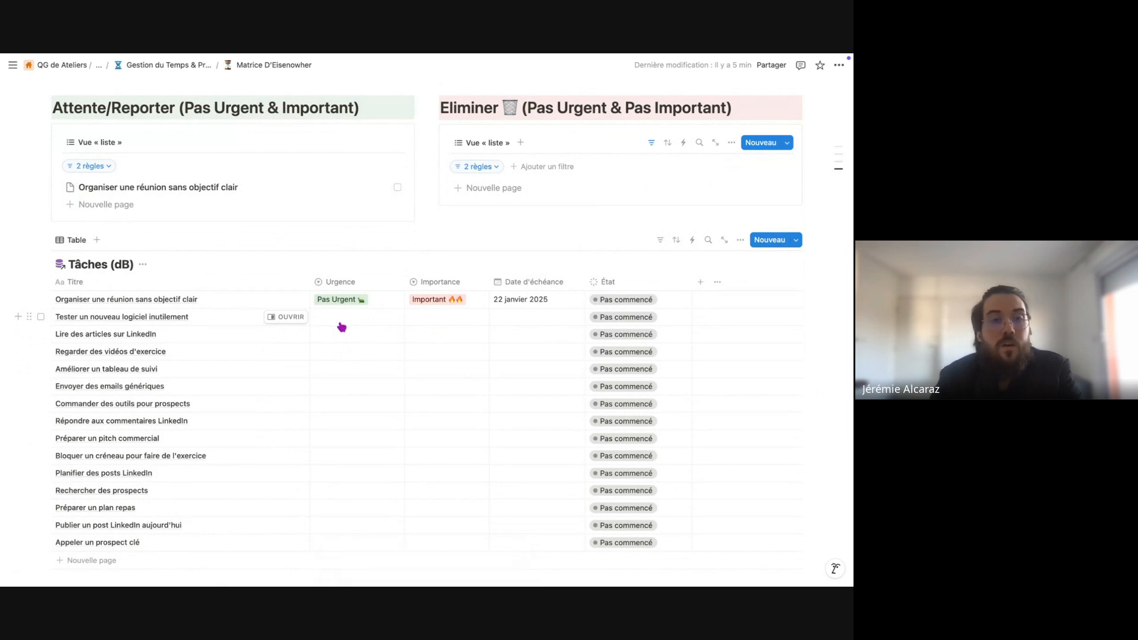
scroll(341, 327, up, 4)
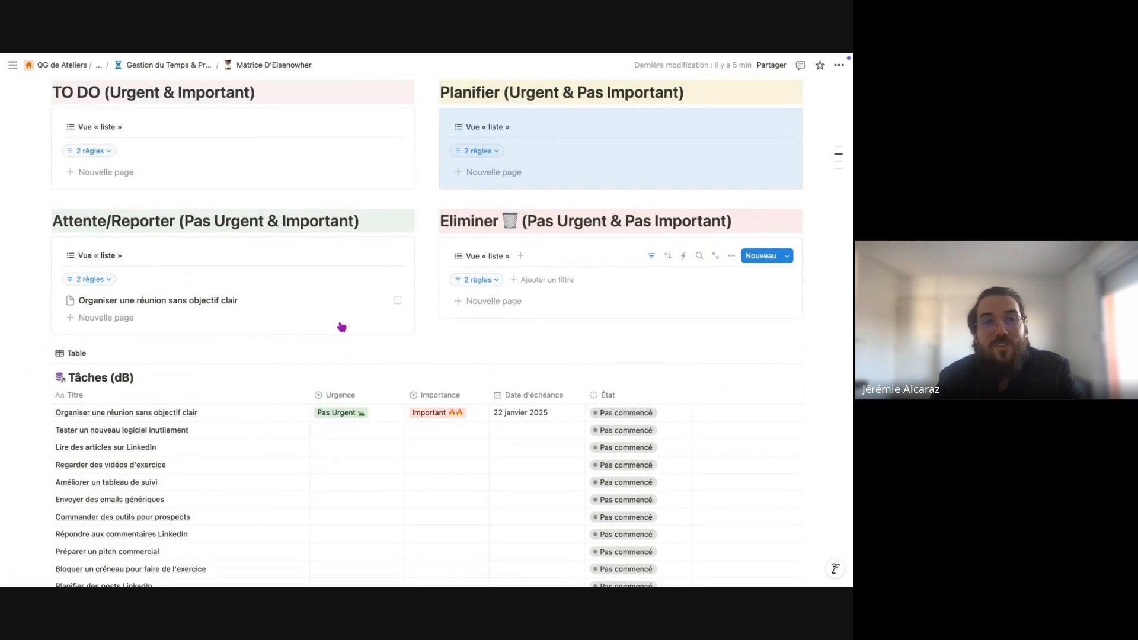
scroll(341, 326, down, 1)
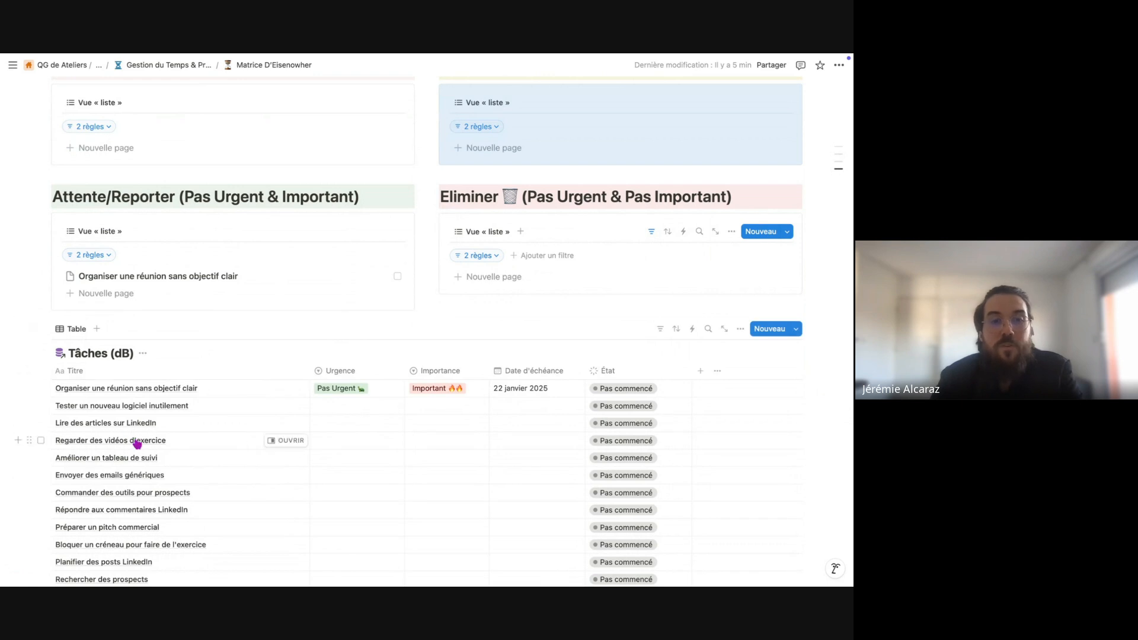
scroll(137, 444, up, 1)
scroll(137, 445, up, 1)
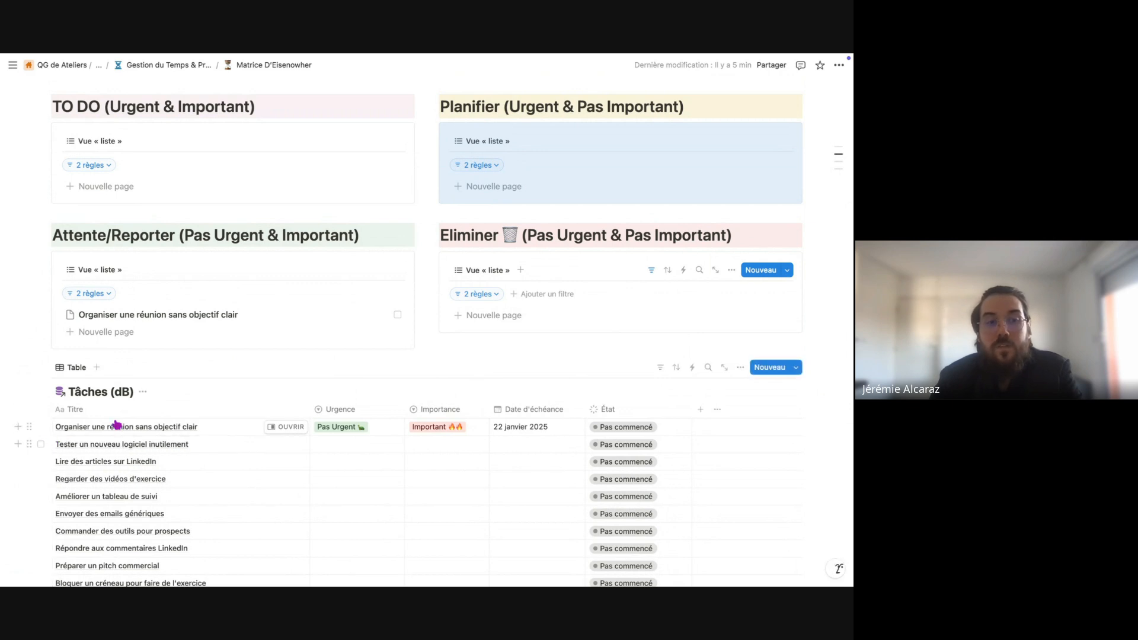
scroll(114, 427, down, 2)
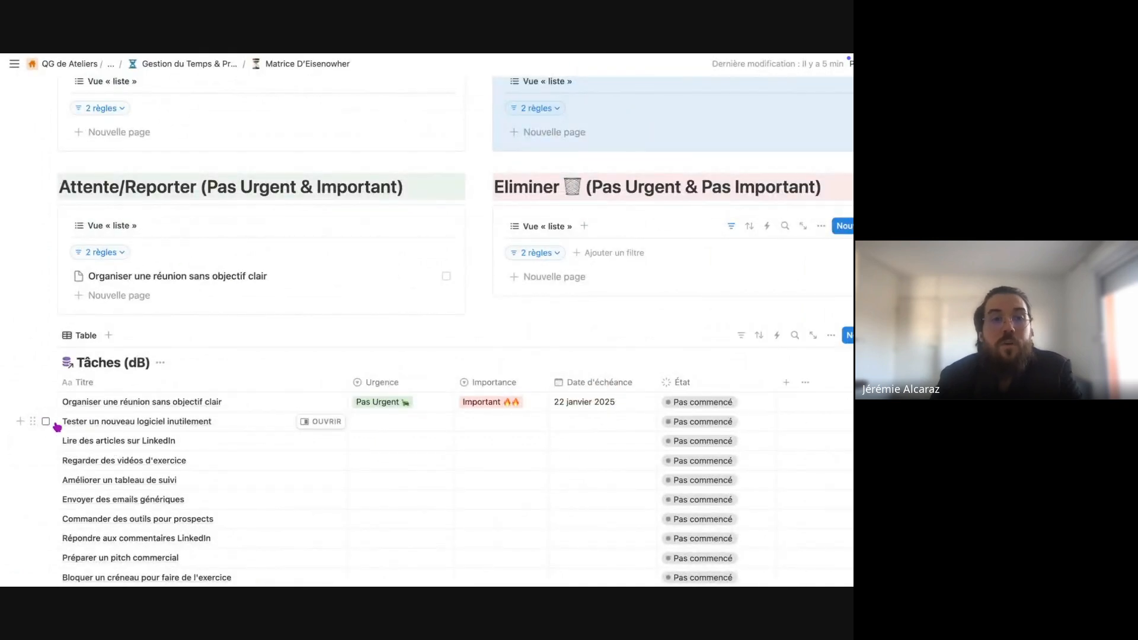
scroll(76, 440, up, 3)
scroll(81, 442, down, 2)
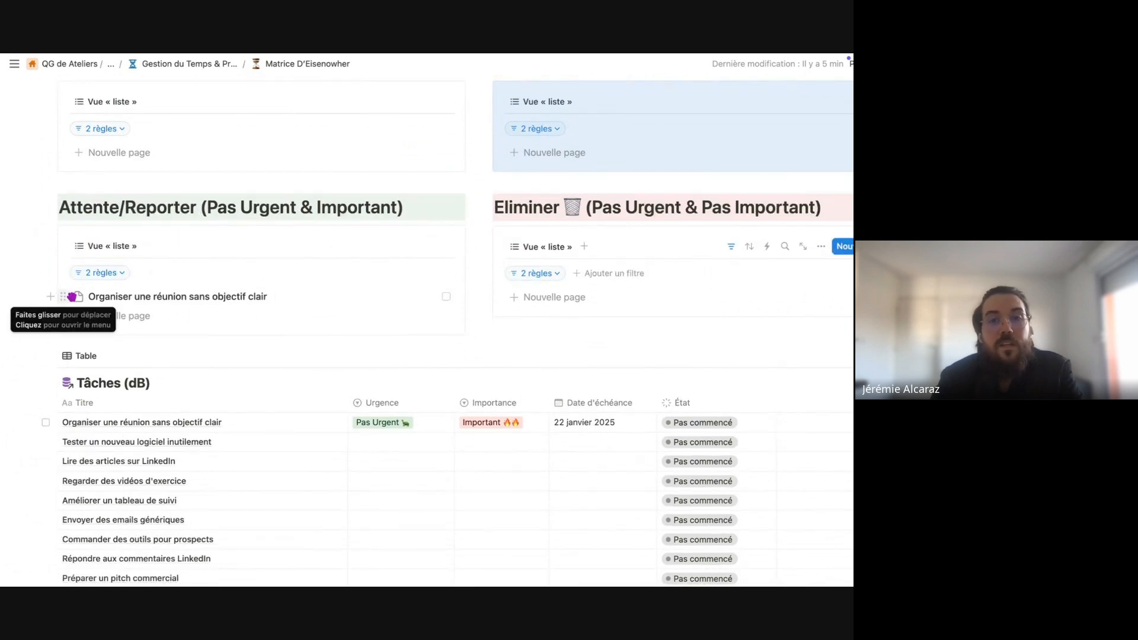
Set the Importance of "Organiser une réunion sans objectif clair" to Pas Important in the Tâches (dB) table.
click(388, 421)
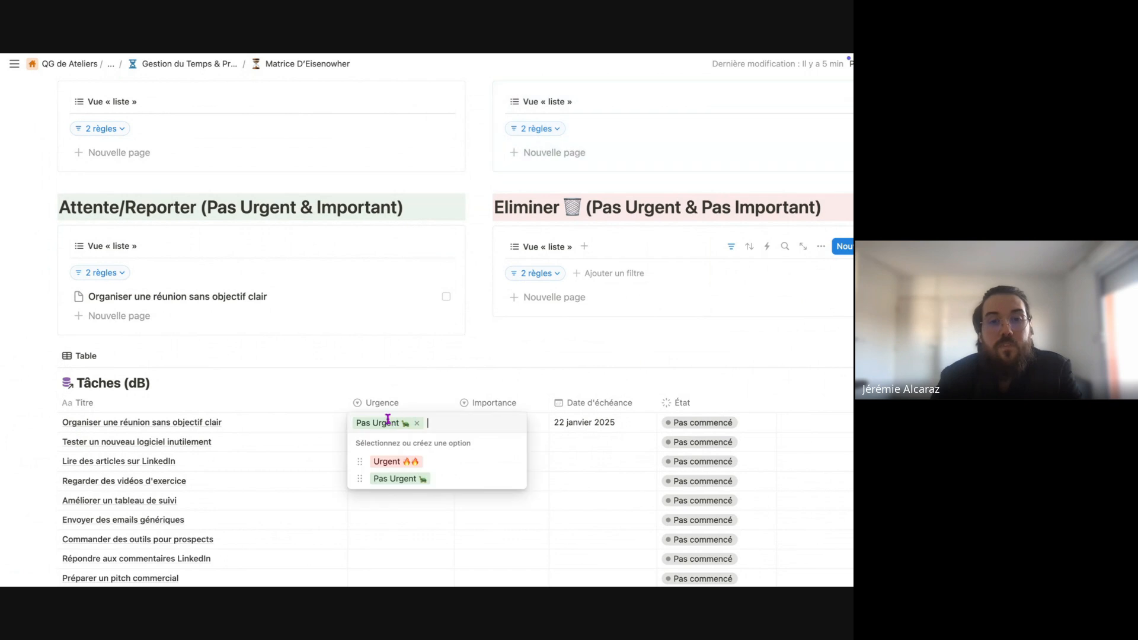
key(Escape)
click(492, 422)
click(502, 479)
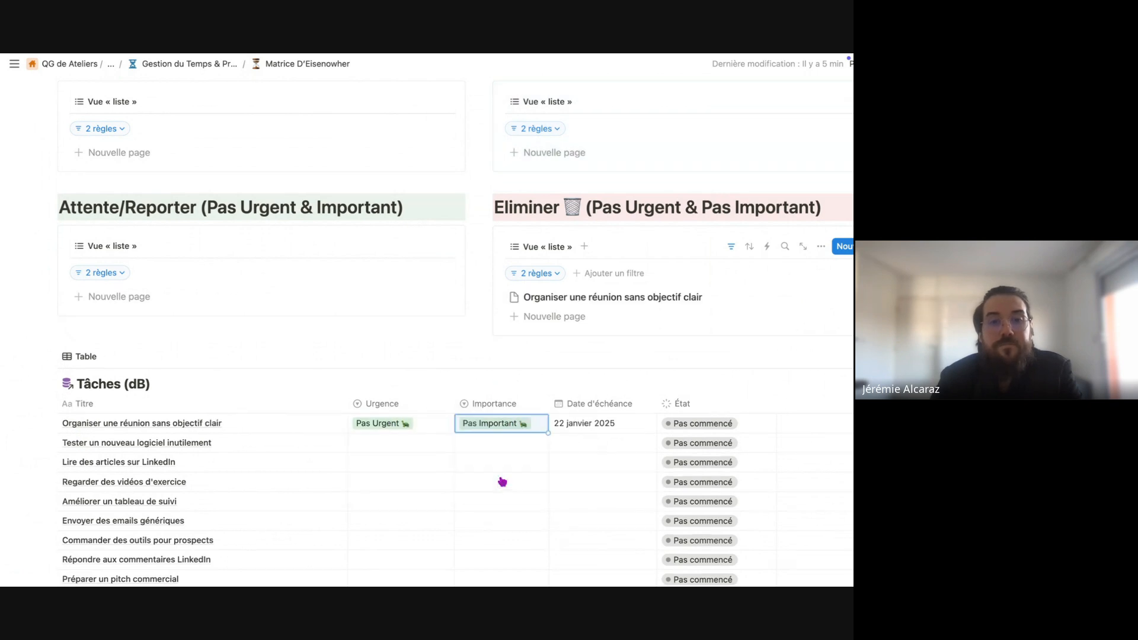
click(440, 374)
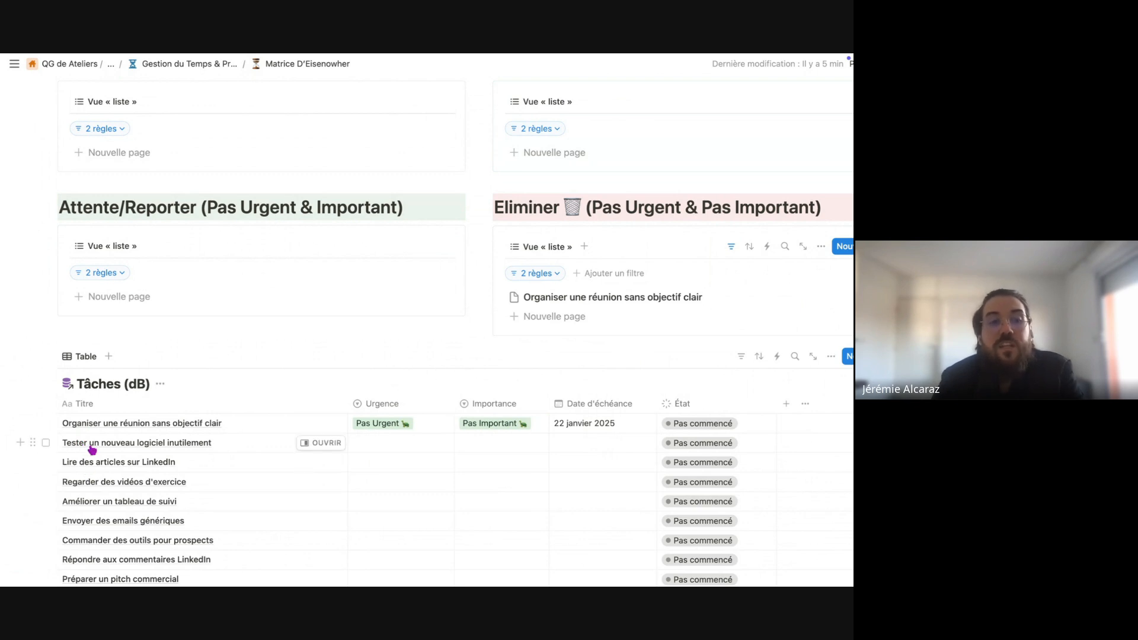
scroll(91, 448, up, 2)
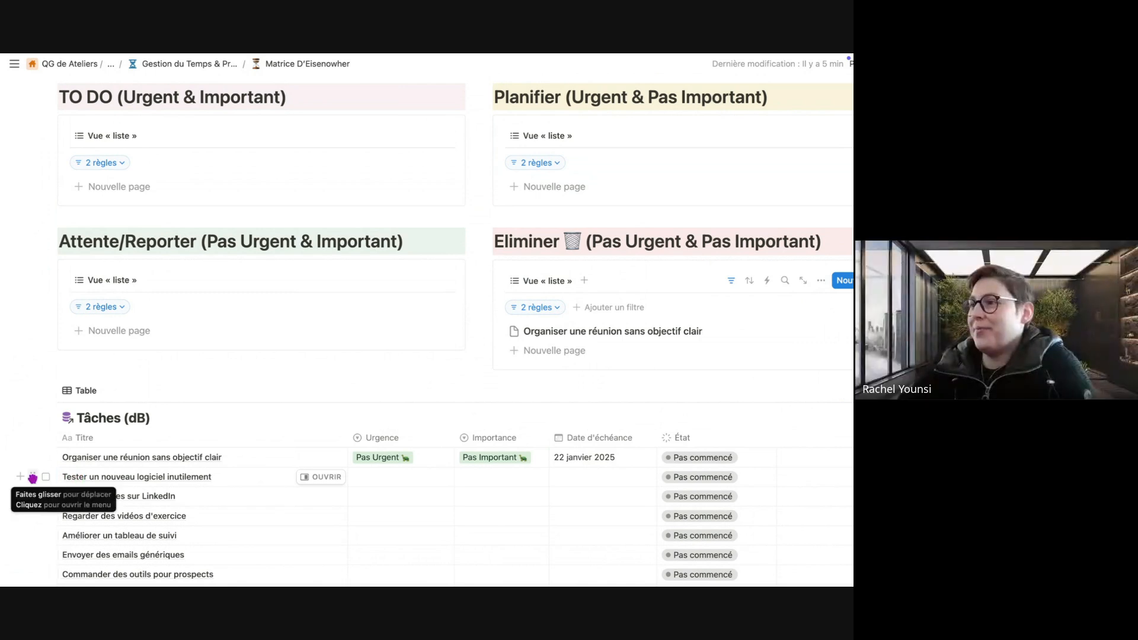
click(391, 476)
click(478, 425)
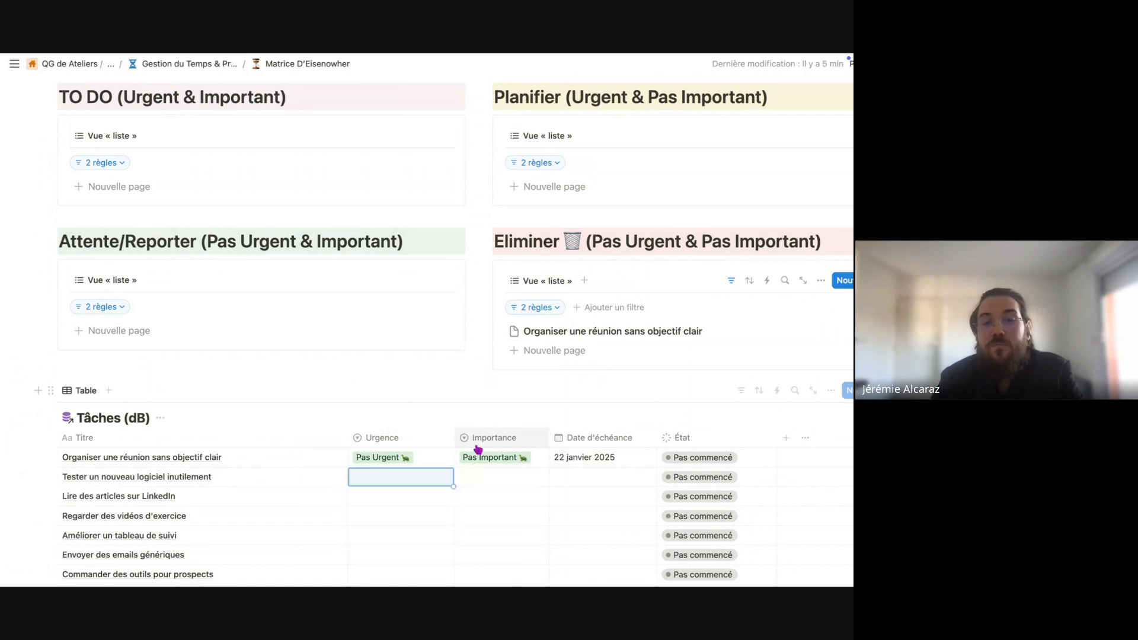
click(476, 478)
click(475, 410)
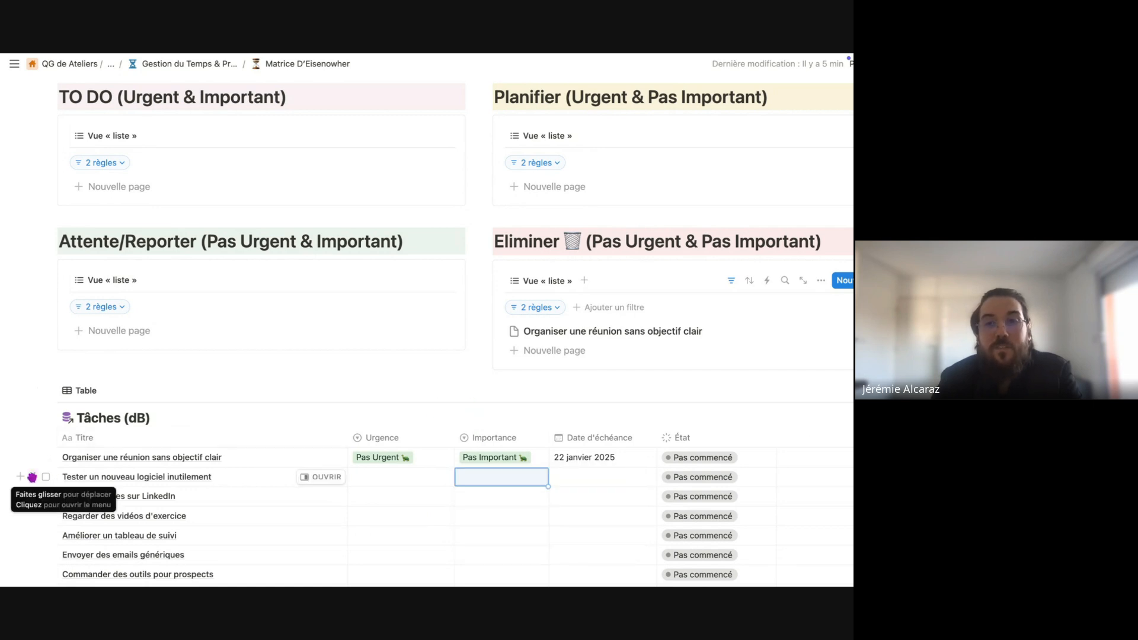
Move "Tester un nouveau logiciel inutilement" from the Tâches (dB) table into the Eliminer list, below "Organiser une réunion sans objectif clair".
drag(32, 477, 559, 333)
scroll(549, 351, down, 3)
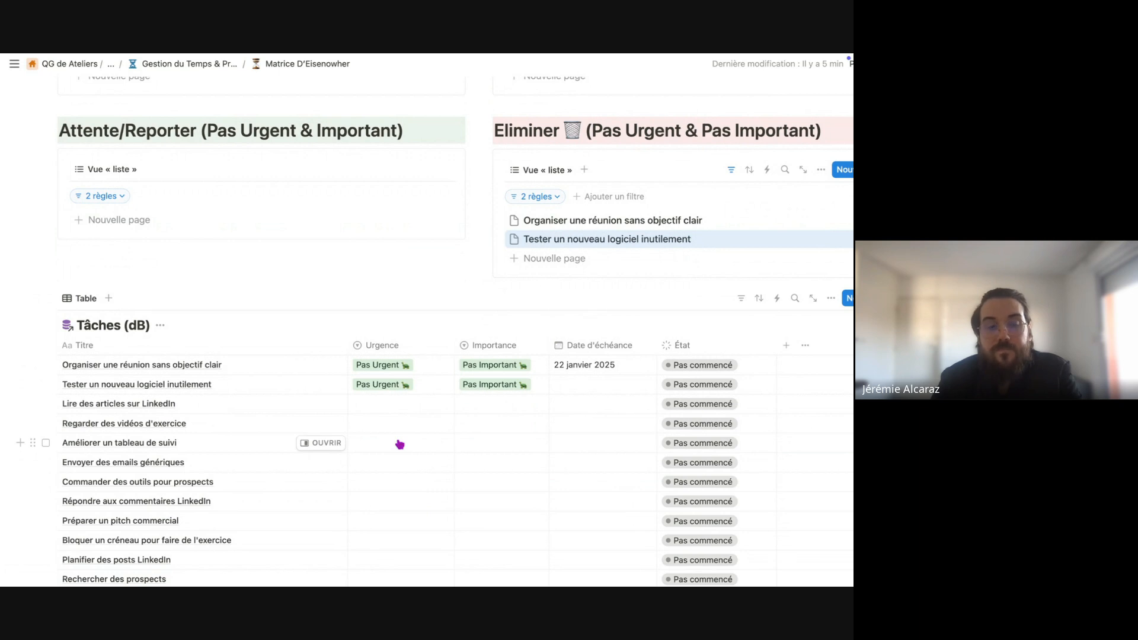
Review the Importance and Urgence rules in the Eliminer list's filter beside the two tasks' values in the table.
scroll(401, 445, up, 1)
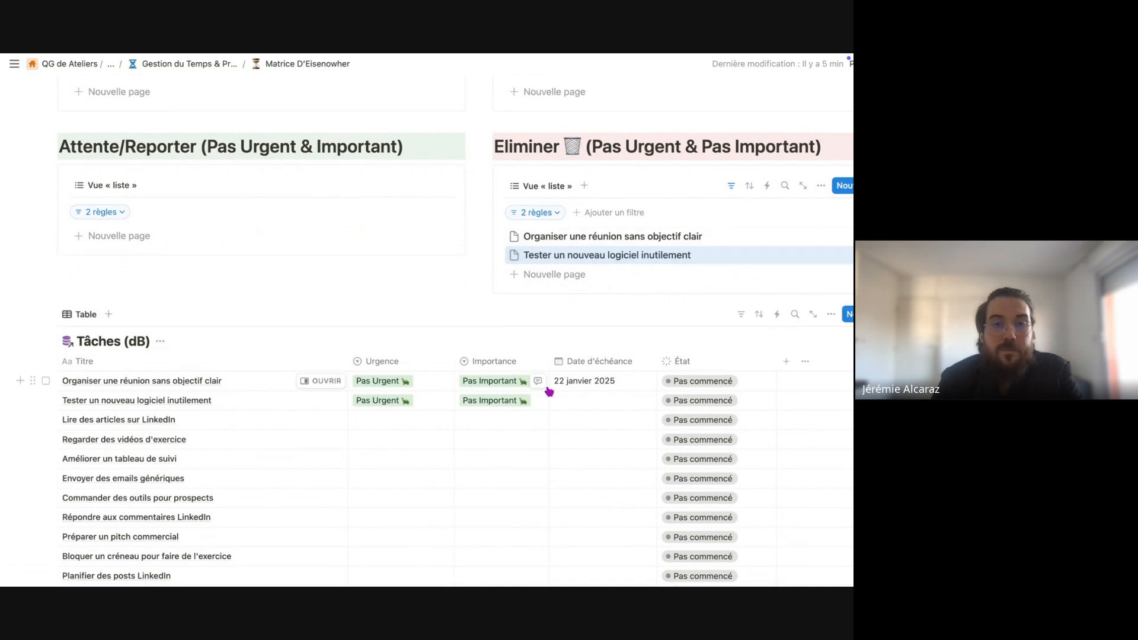
scroll(546, 387, up, 1)
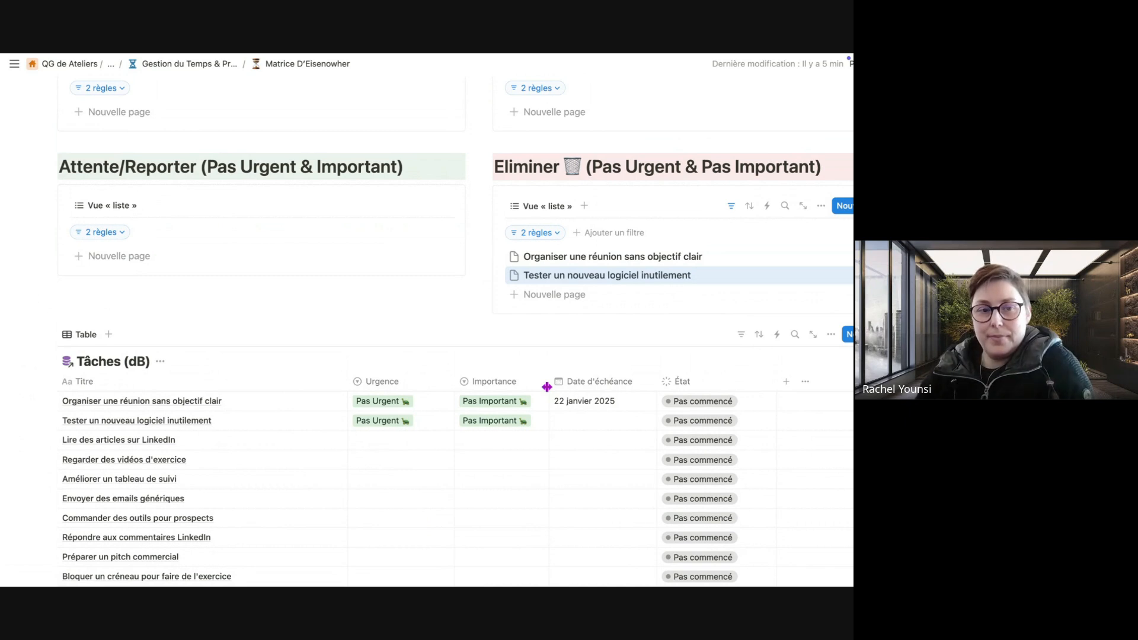
scroll(546, 387, down, 1)
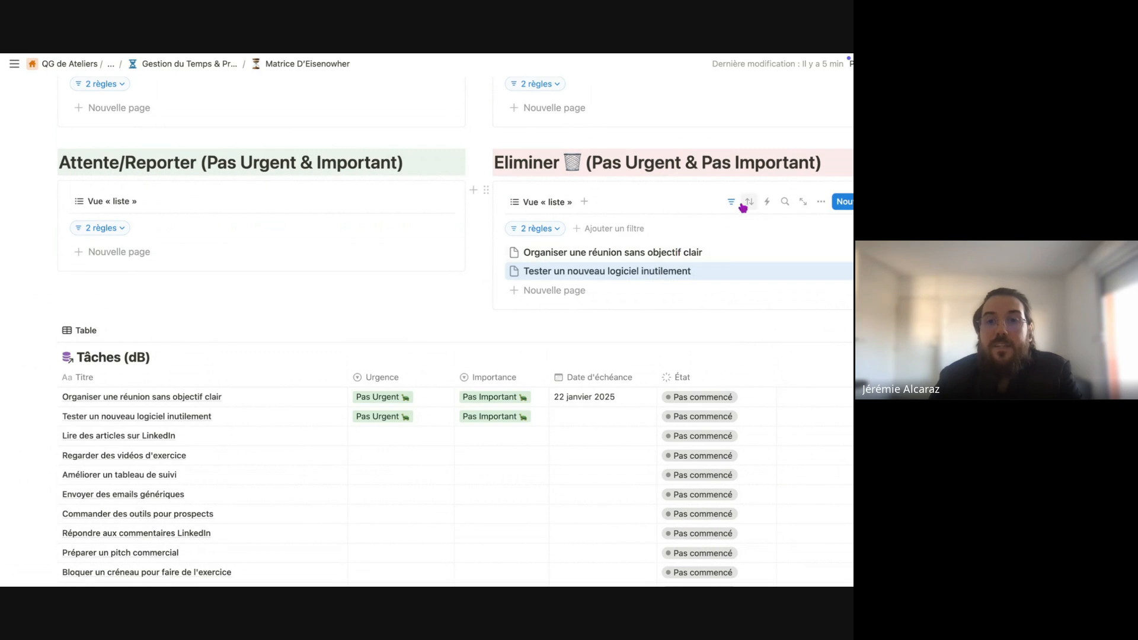
click(539, 230)
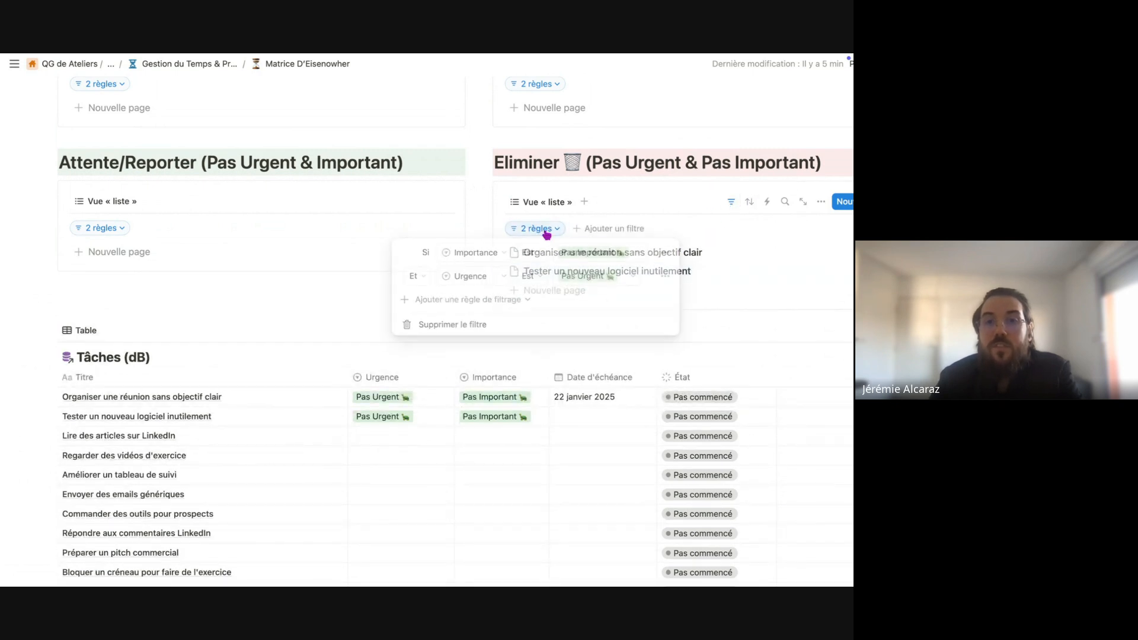
click(690, 206)
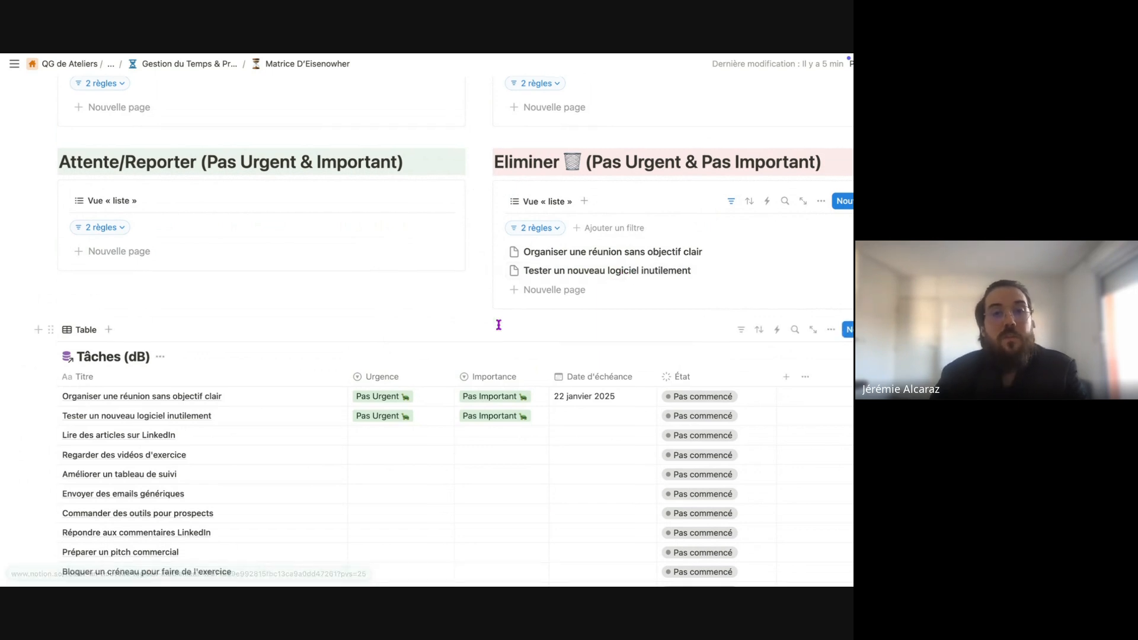
Compare the task "Lire des articles sur LinkedIn" with the LinkedIn impressions goal under Mes Objectifs.
scroll(499, 325, down, 2)
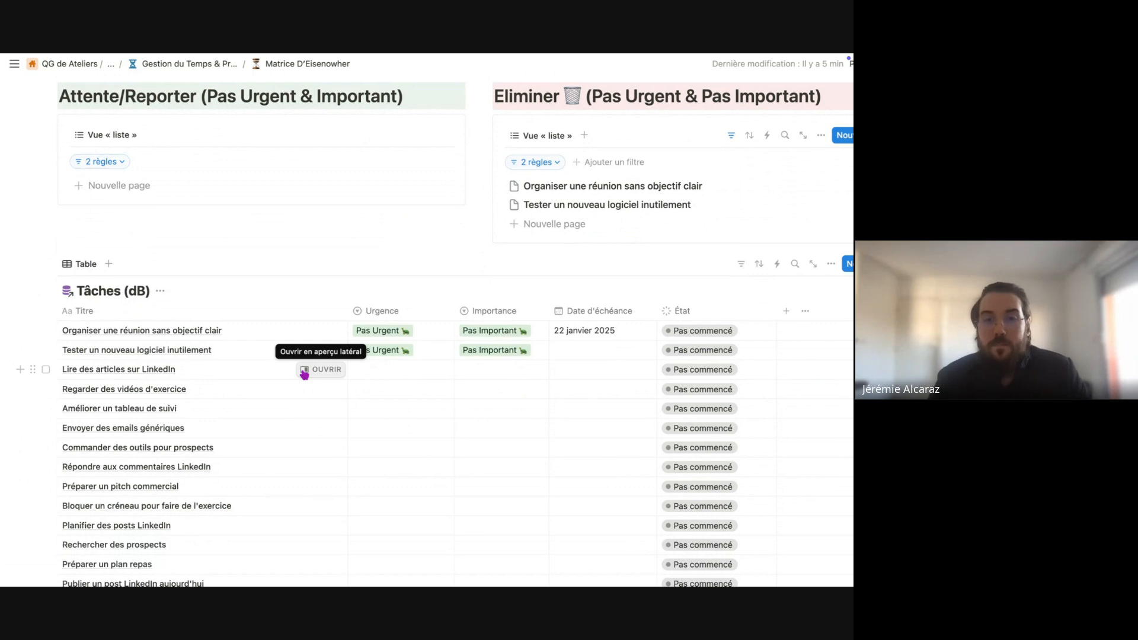
scroll(296, 376, up, 2)
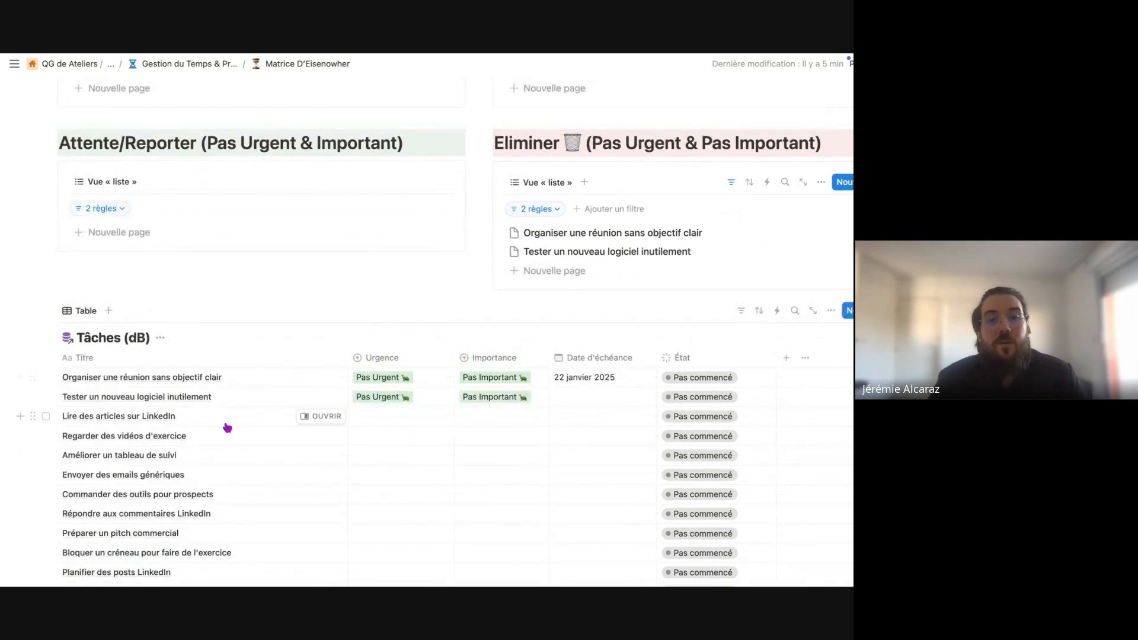
scroll(227, 427, down, 3)
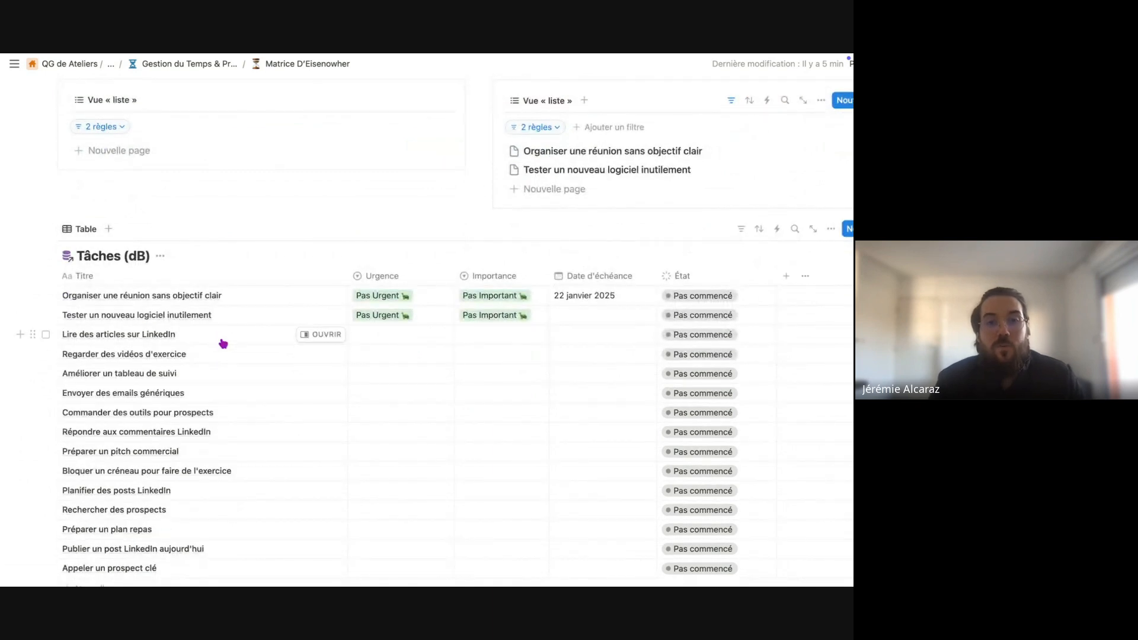
scroll(223, 341, up, 1)
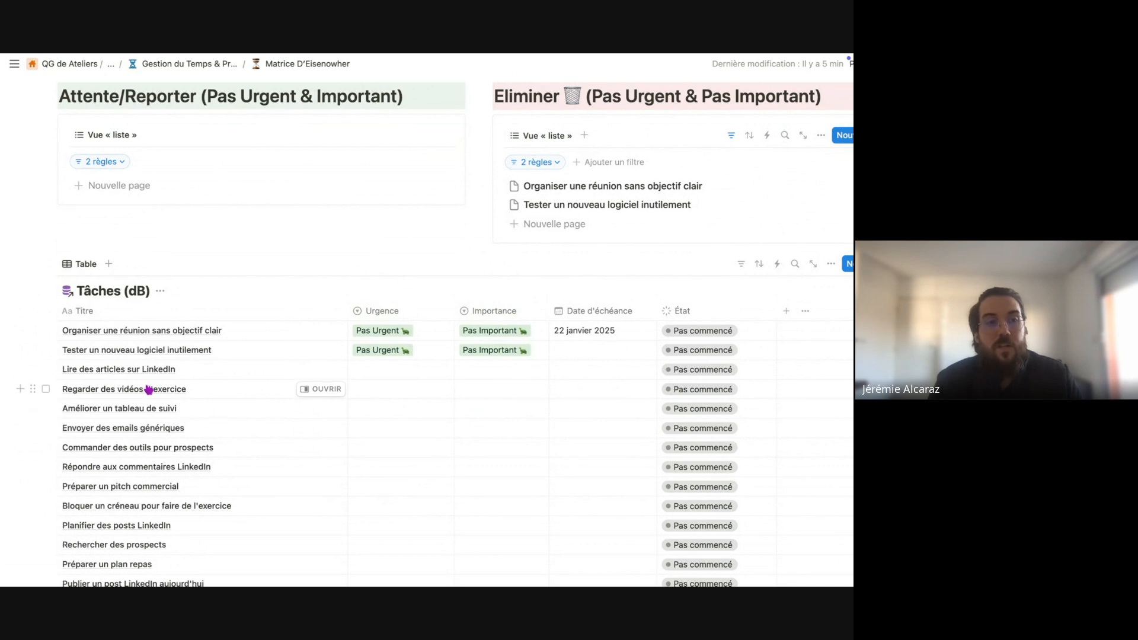
scroll(149, 391, up, 1)
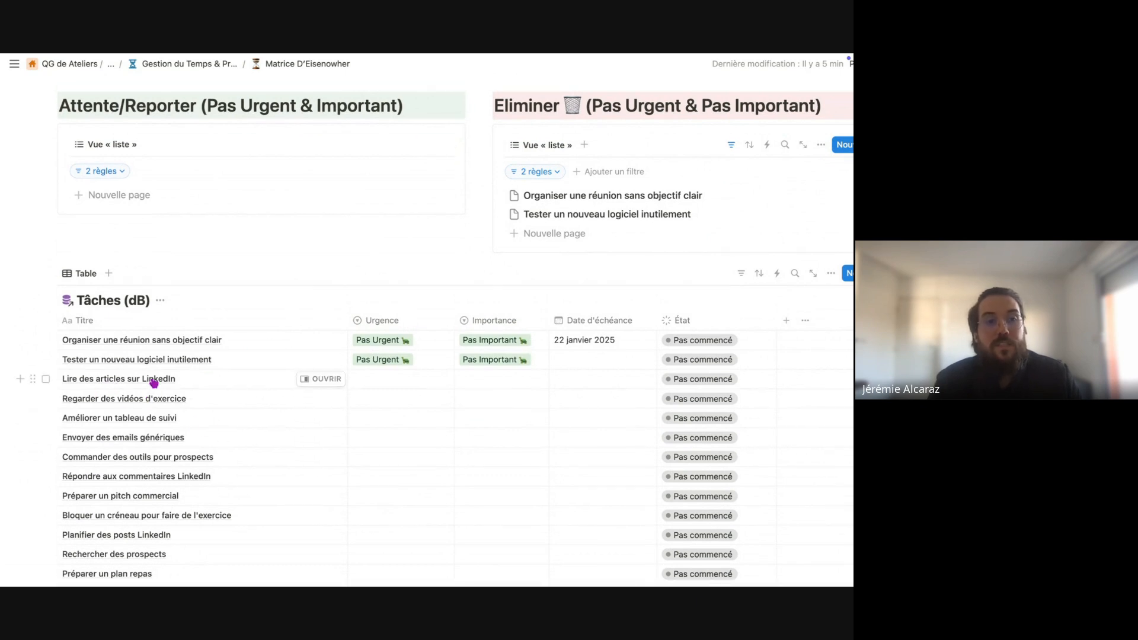
scroll(188, 387, up, 5)
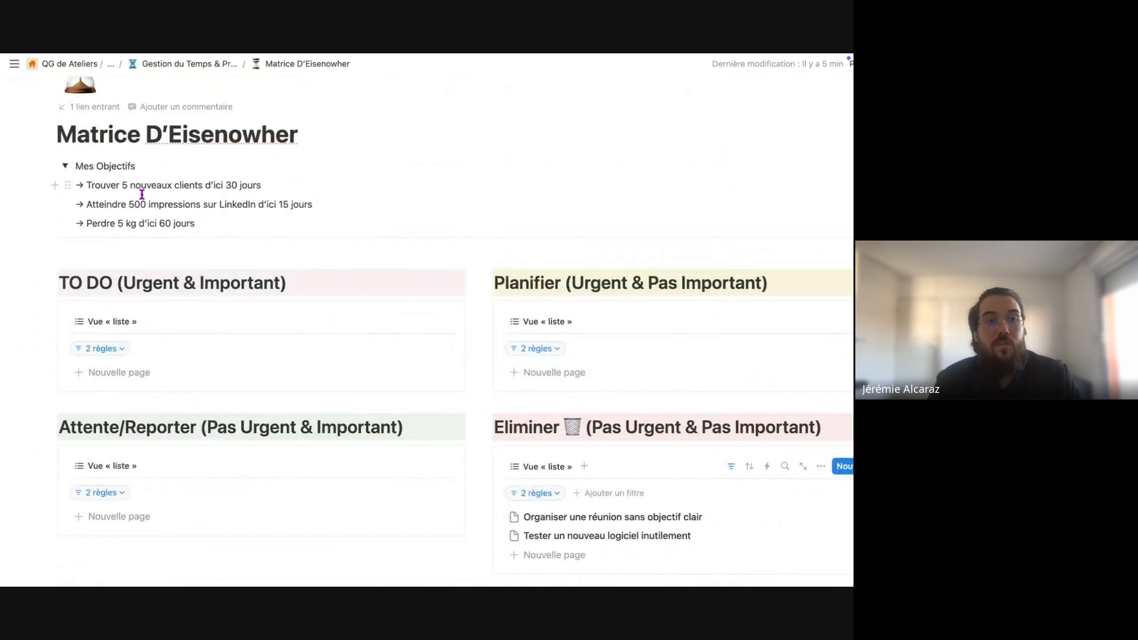
triple_click(126, 201)
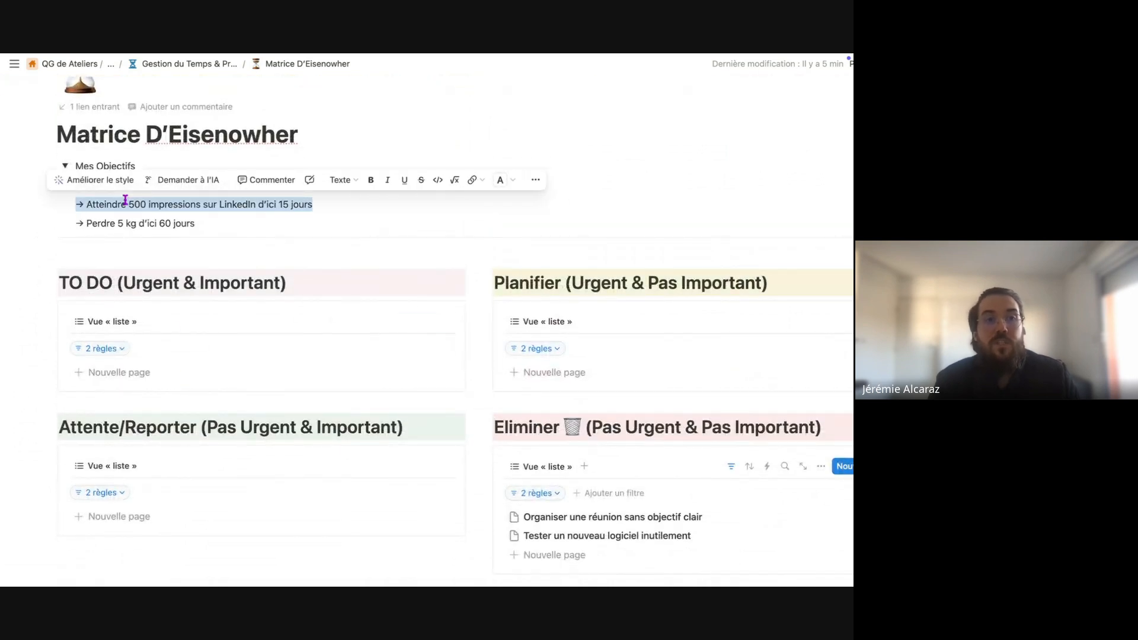
click(276, 216)
scroll(277, 217, down, 2)
scroll(276, 217, down, 2)
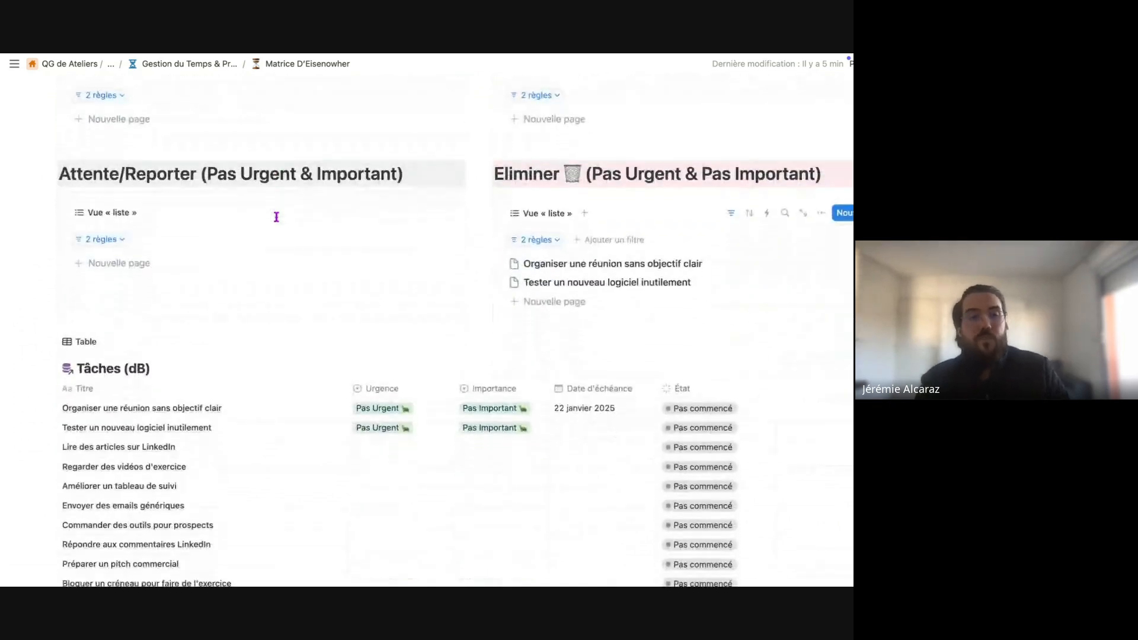
scroll(246, 408, down, 1)
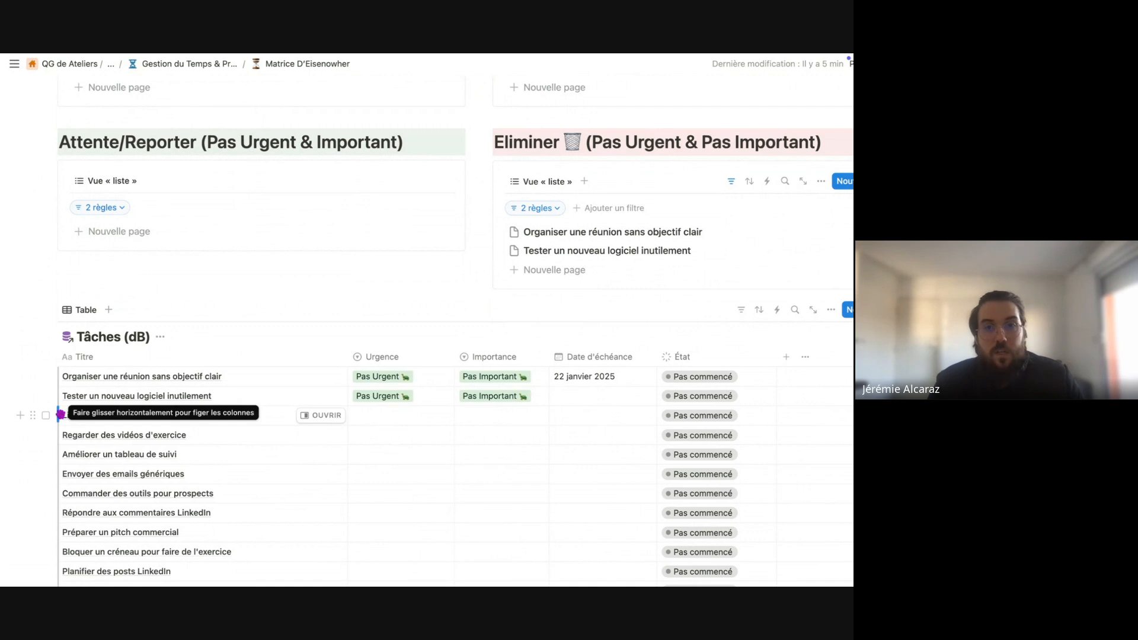
Move "Lire des articles sur LinkedIn" from the Tâches (dB) table into the Attente/Reporter list.
scroll(147, 480, up, 3)
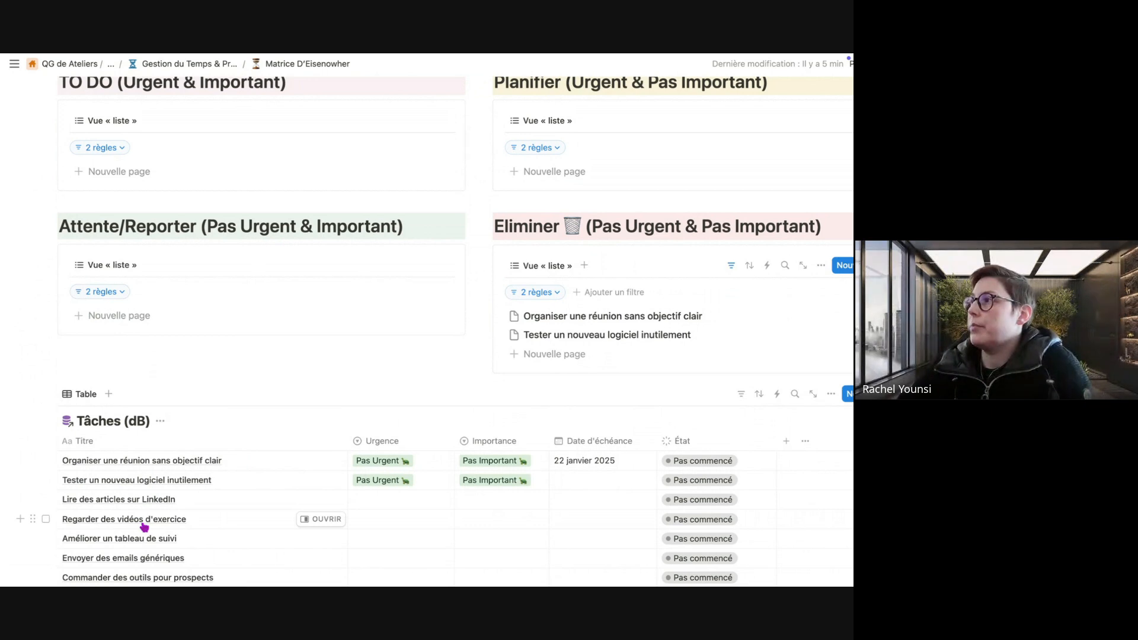
scroll(44, 501, up, 1)
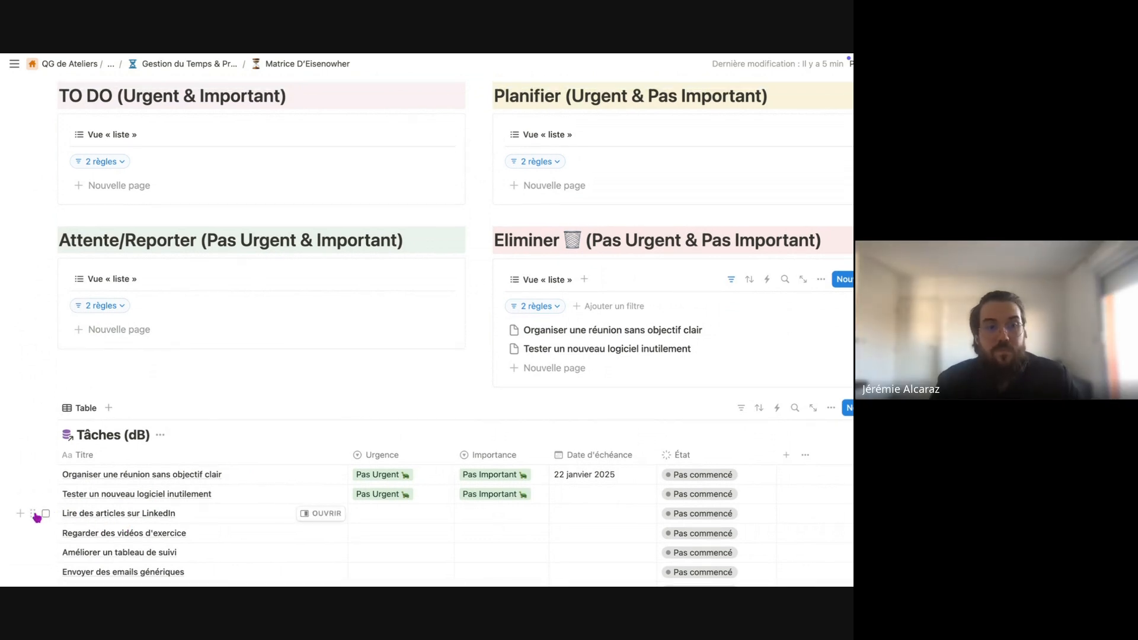
drag(34, 514, 559, 183)
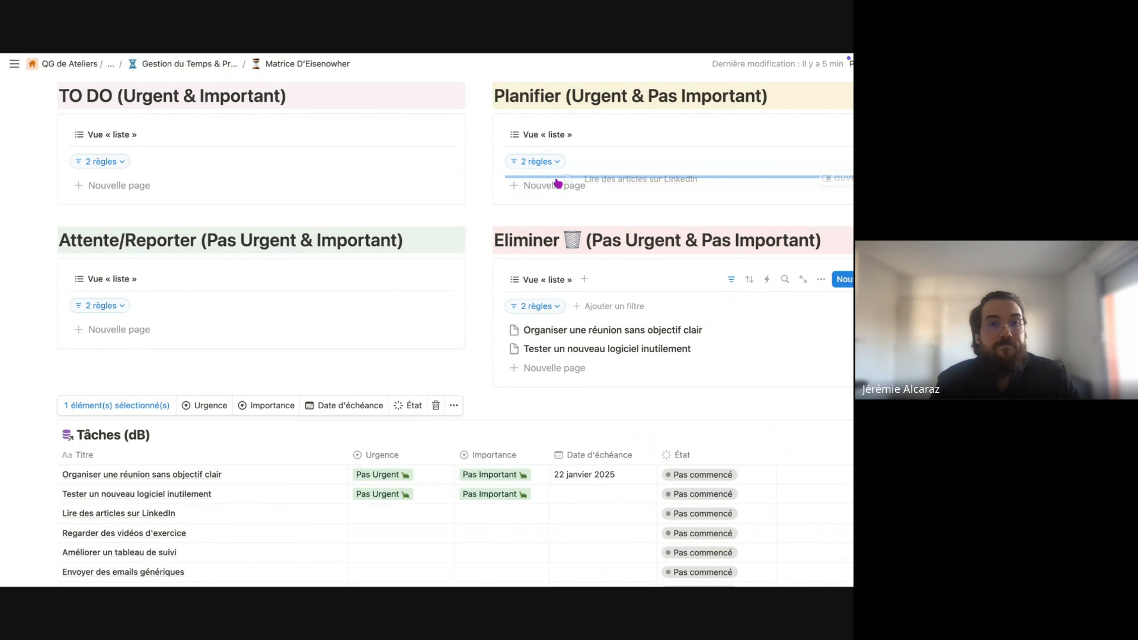
drag(558, 183, 558, 183)
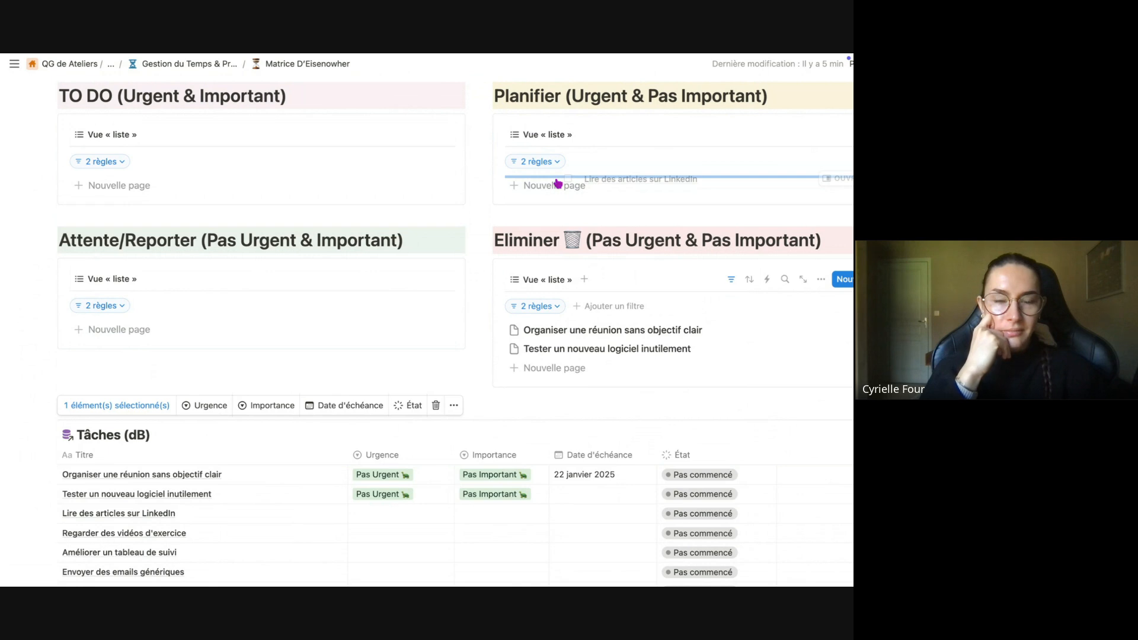
drag(558, 184, 316, 328)
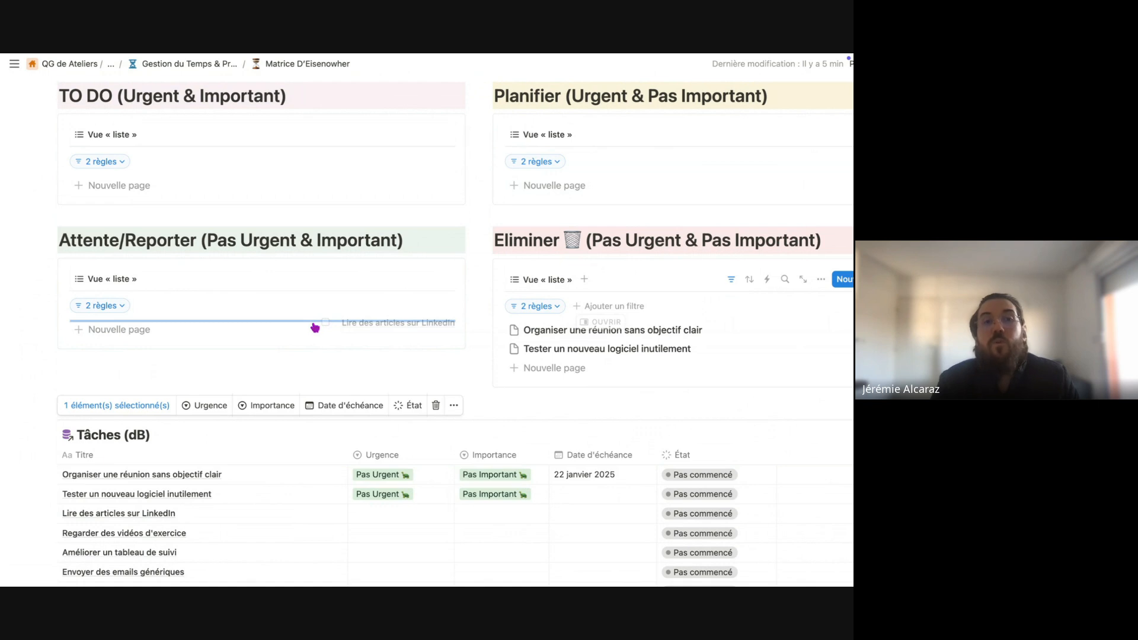
drag(315, 327, 316, 326)
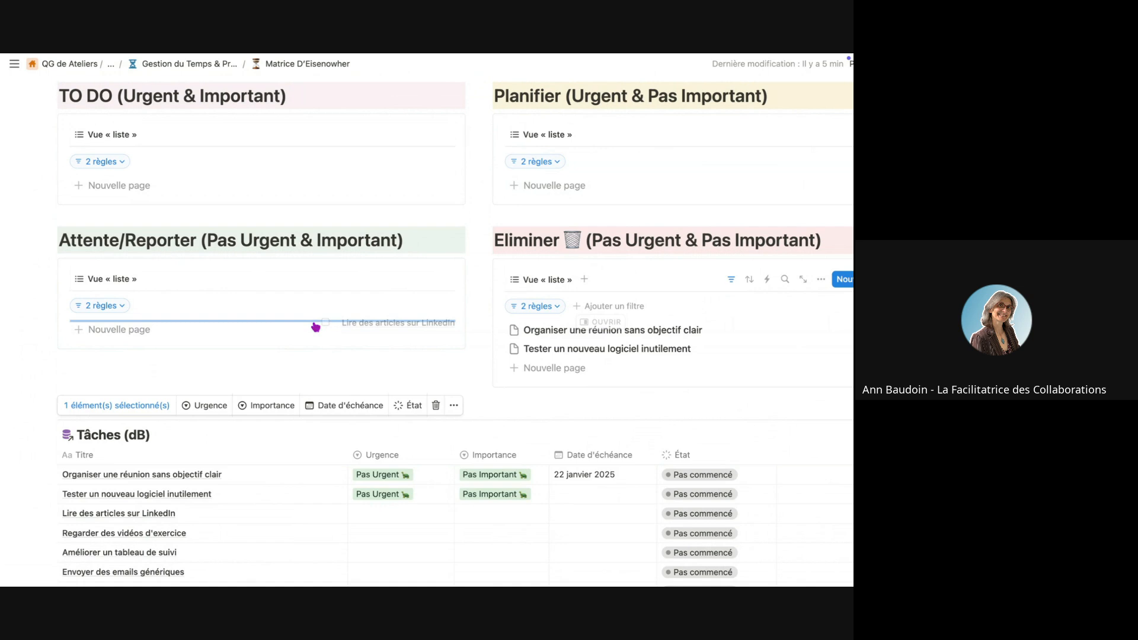
drag(316, 327, 316, 326)
drag(316, 327, 316, 327)
drag(316, 326, 316, 327)
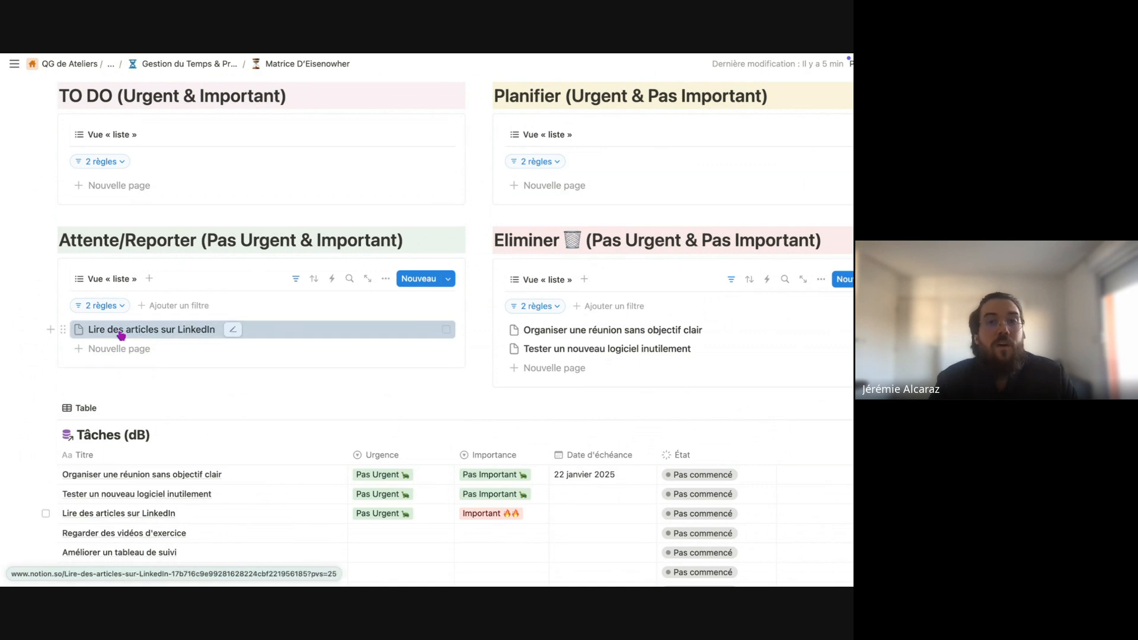
Move "Lire des articles sur LinkedIn" from the Attente/Reporter list into the Planifier list.
drag(121, 336, 629, 186)
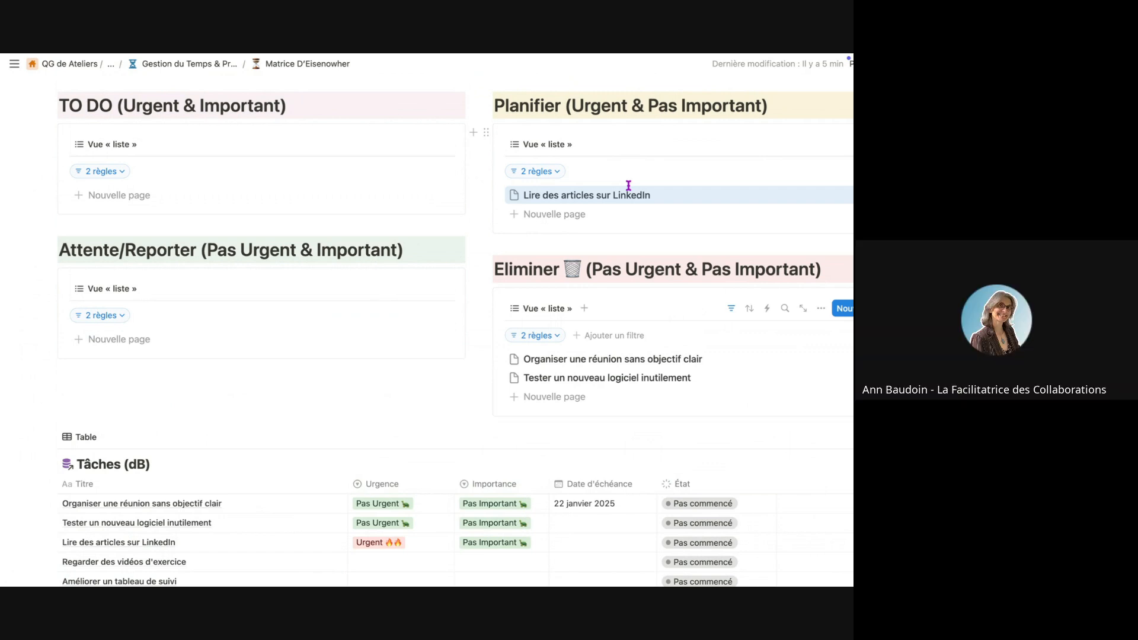
scroll(628, 186, up, 3)
scroll(629, 186, down, 5)
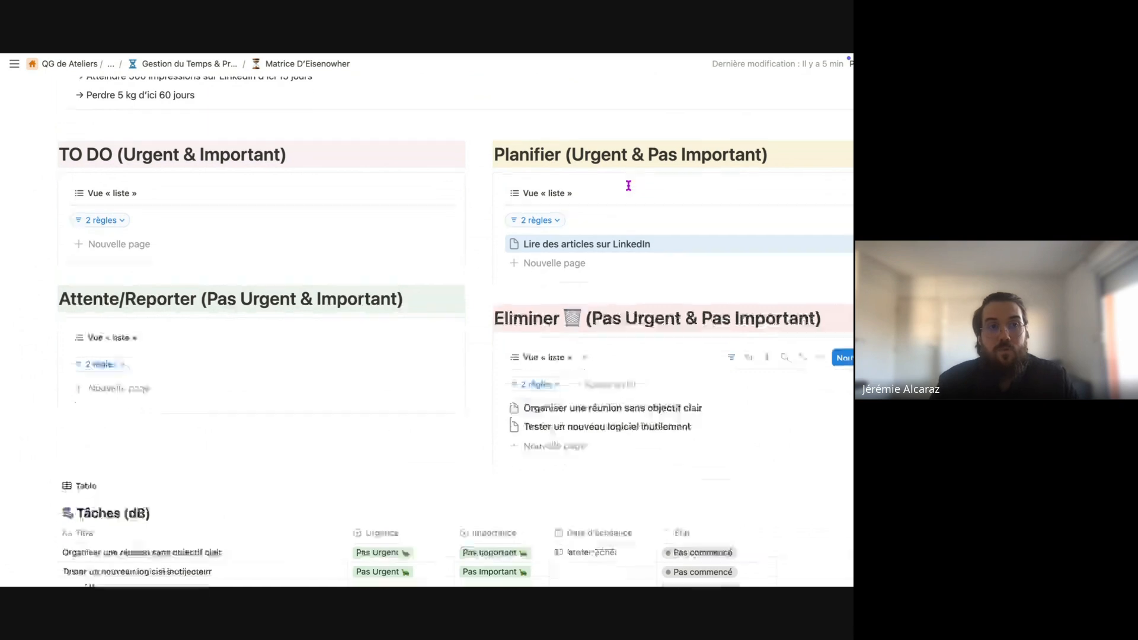
scroll(629, 186, down, 1)
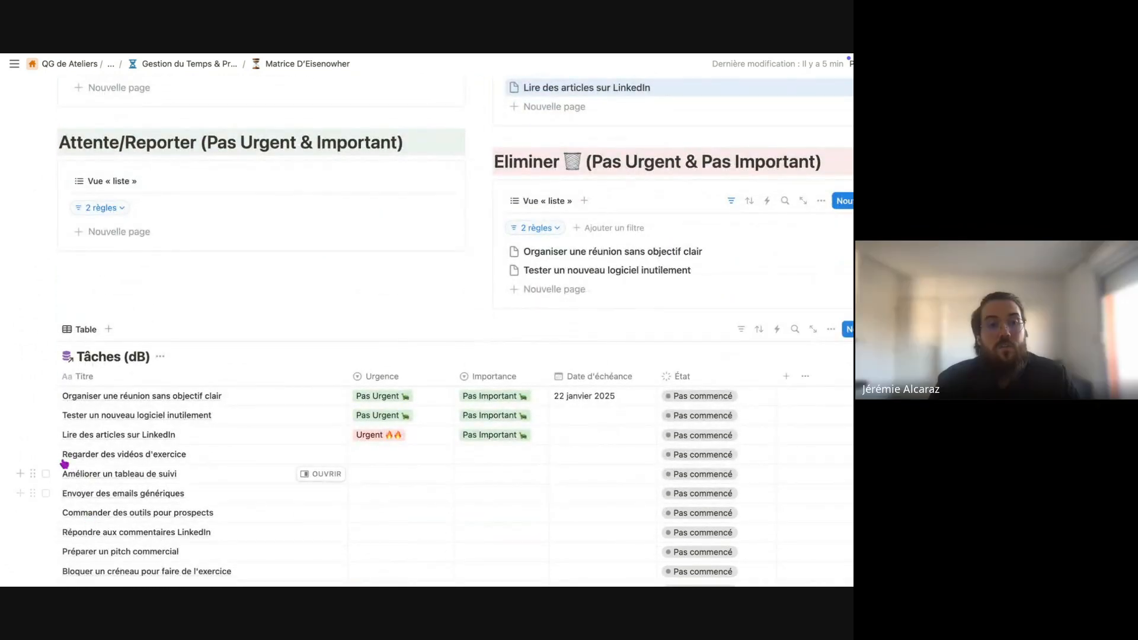
Compare the task "Regarder des vidéos d'exercice" with the goals under Mes Objectifs and the four quadrants.
scroll(92, 465, up, 7)
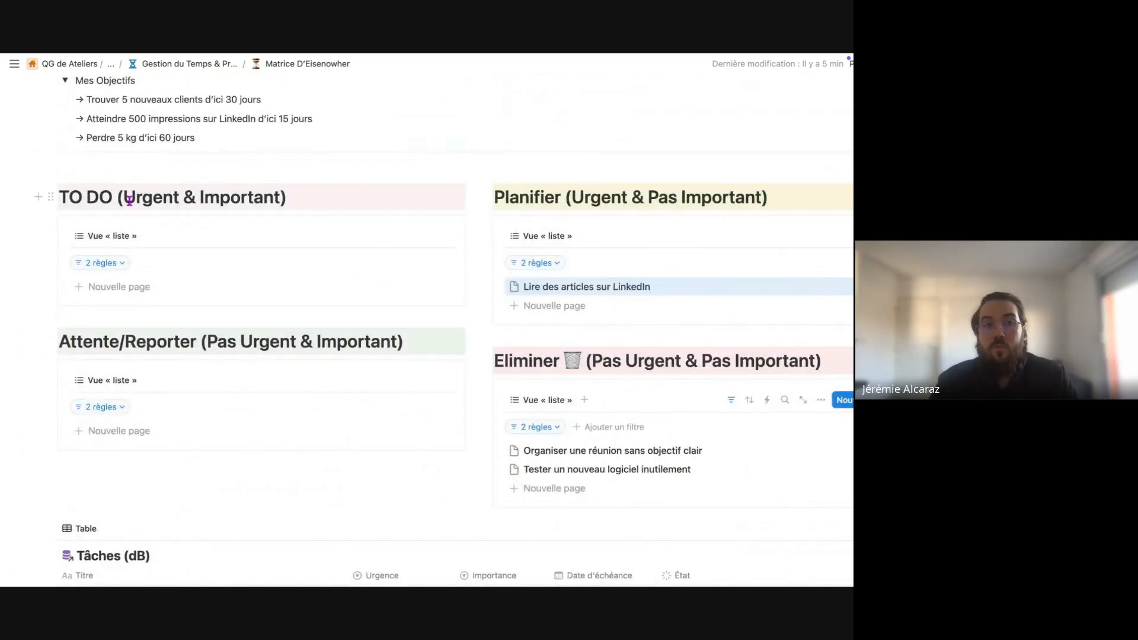
scroll(129, 199, down, 8)
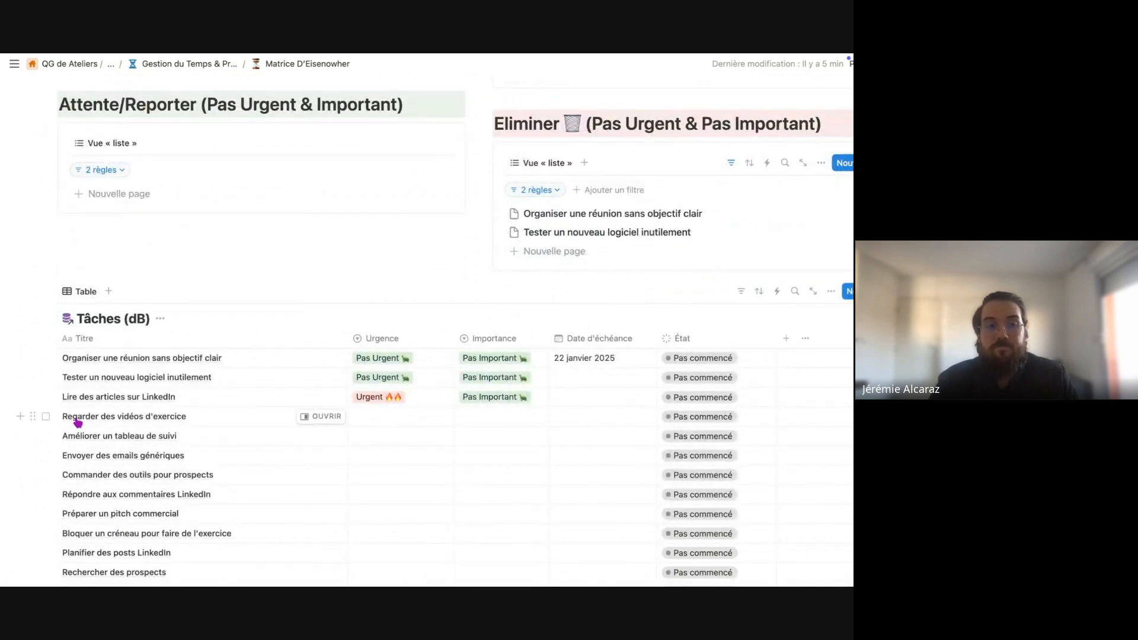
scroll(77, 422, up, 1)
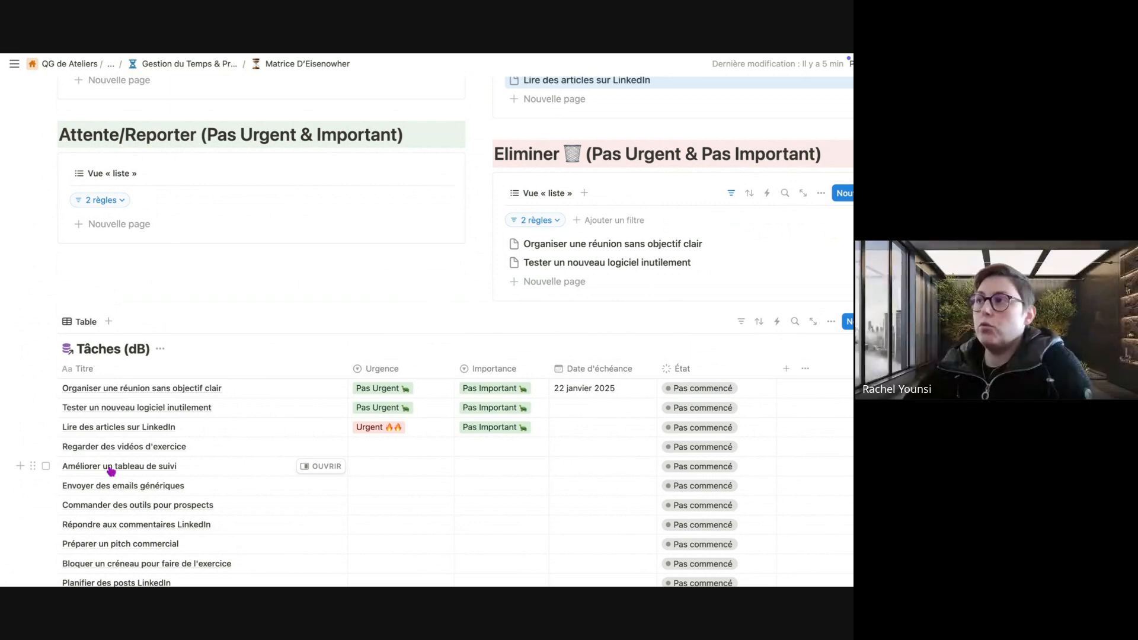
scroll(111, 471, up, 2)
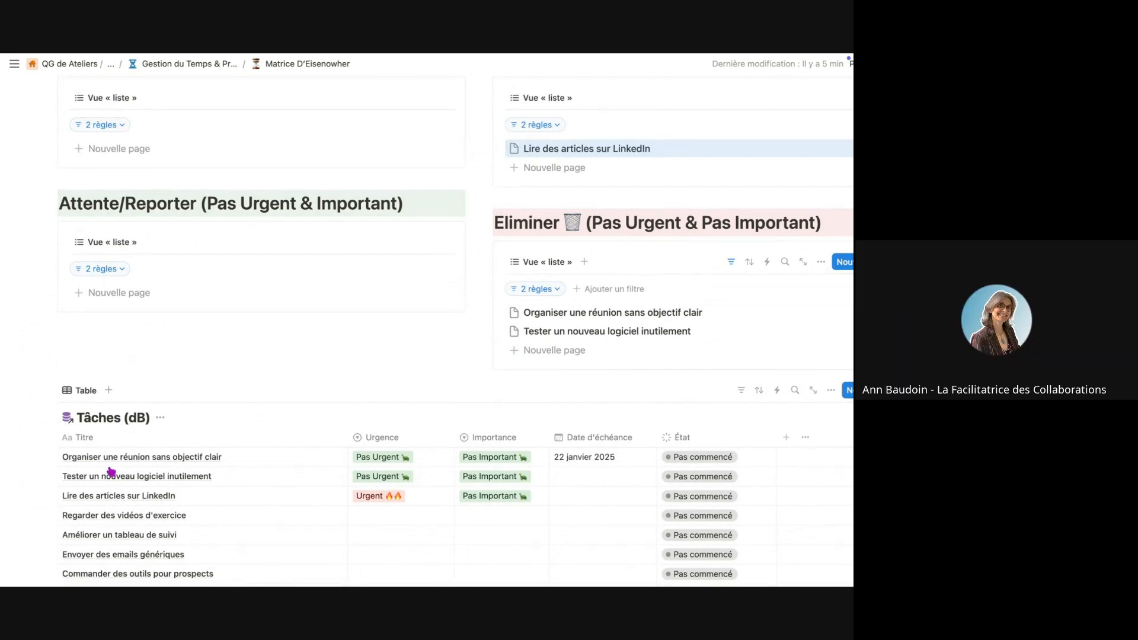
scroll(111, 471, up, 2)
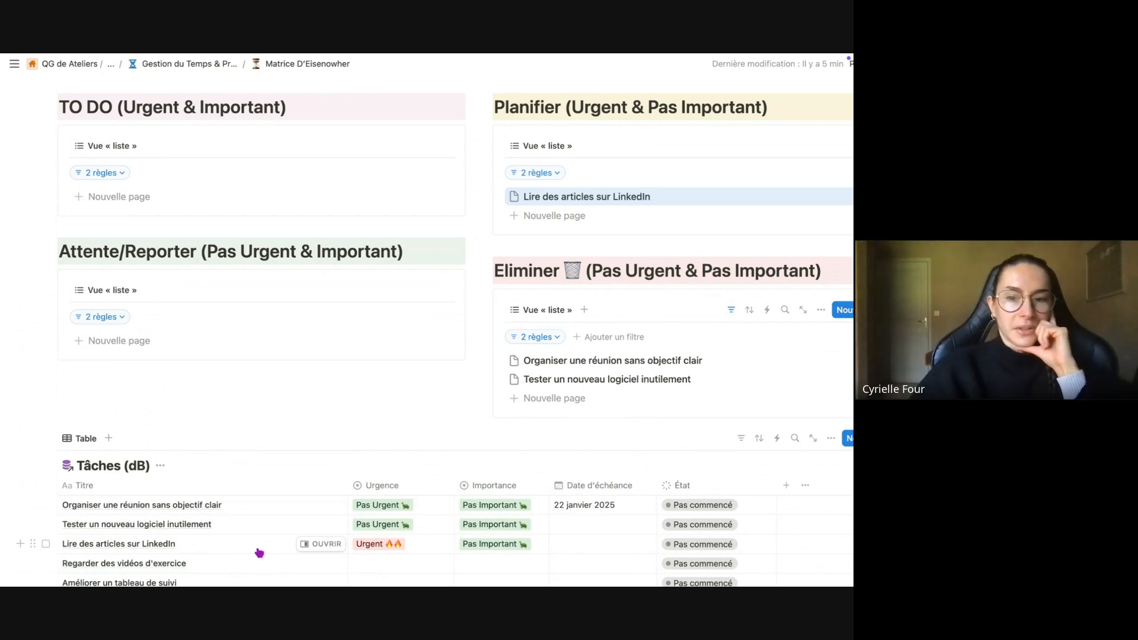
scroll(258, 550, down, 2)
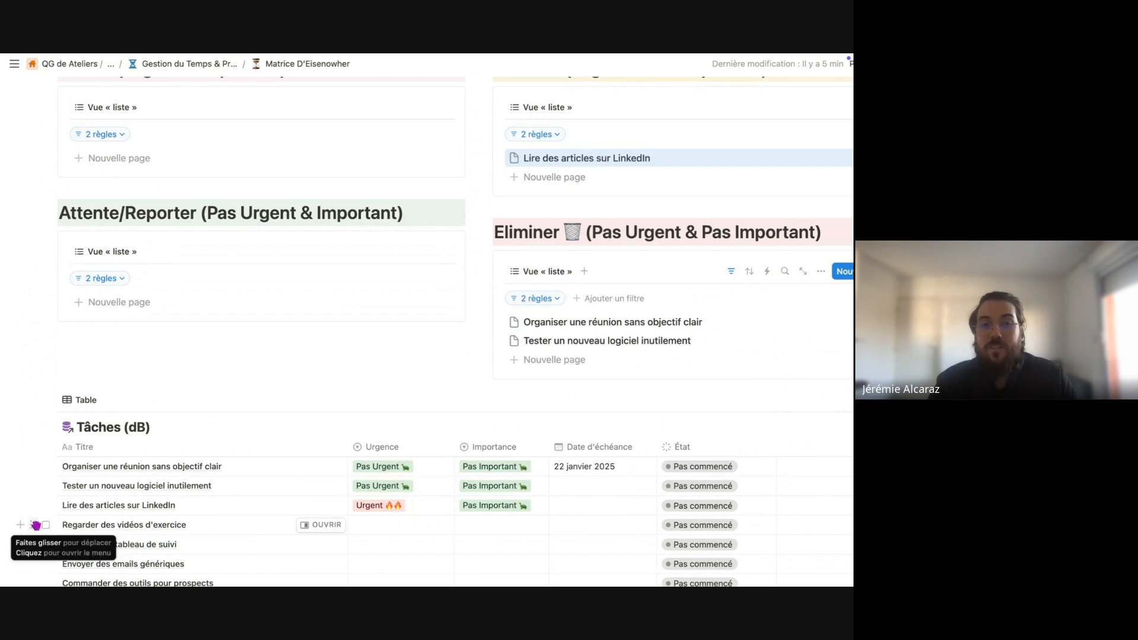
double_click(71, 525)
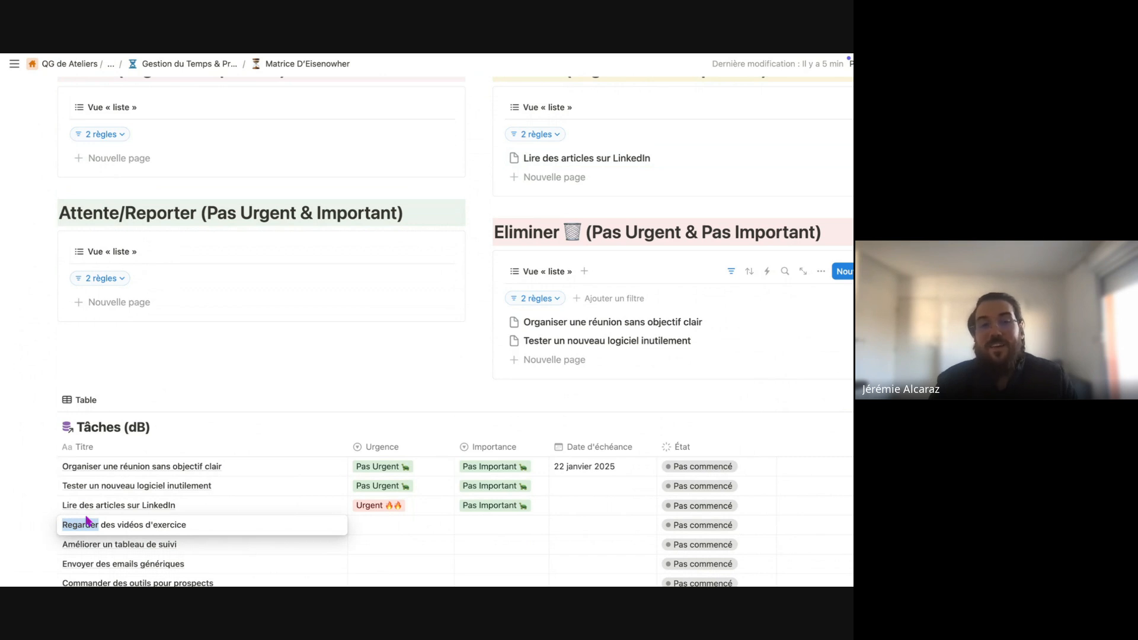
click(77, 526)
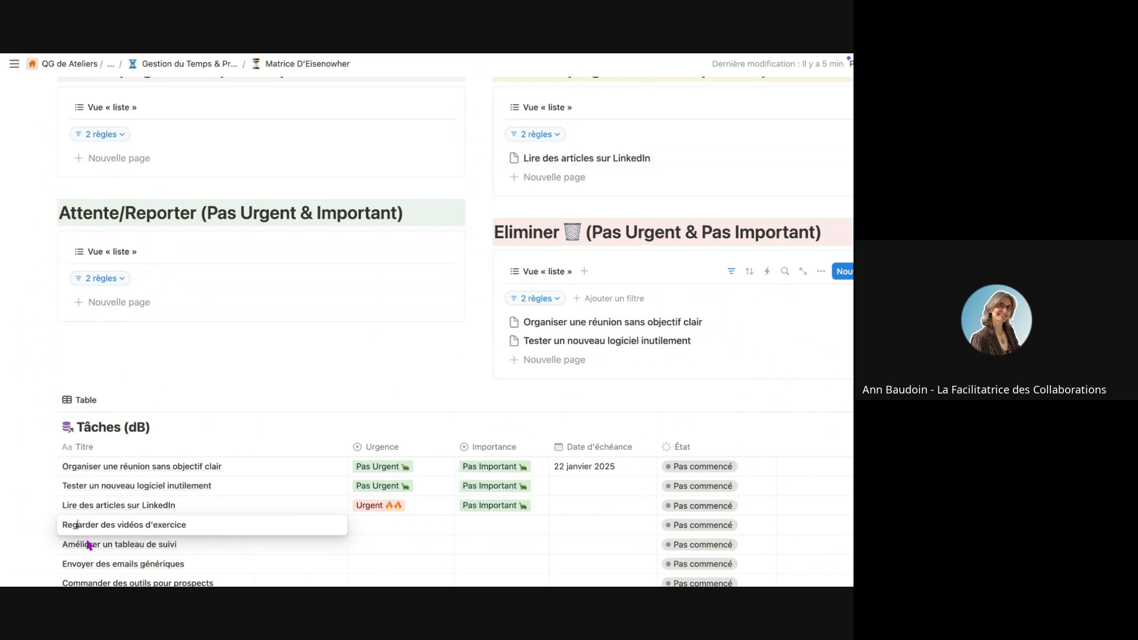
key(Escape)
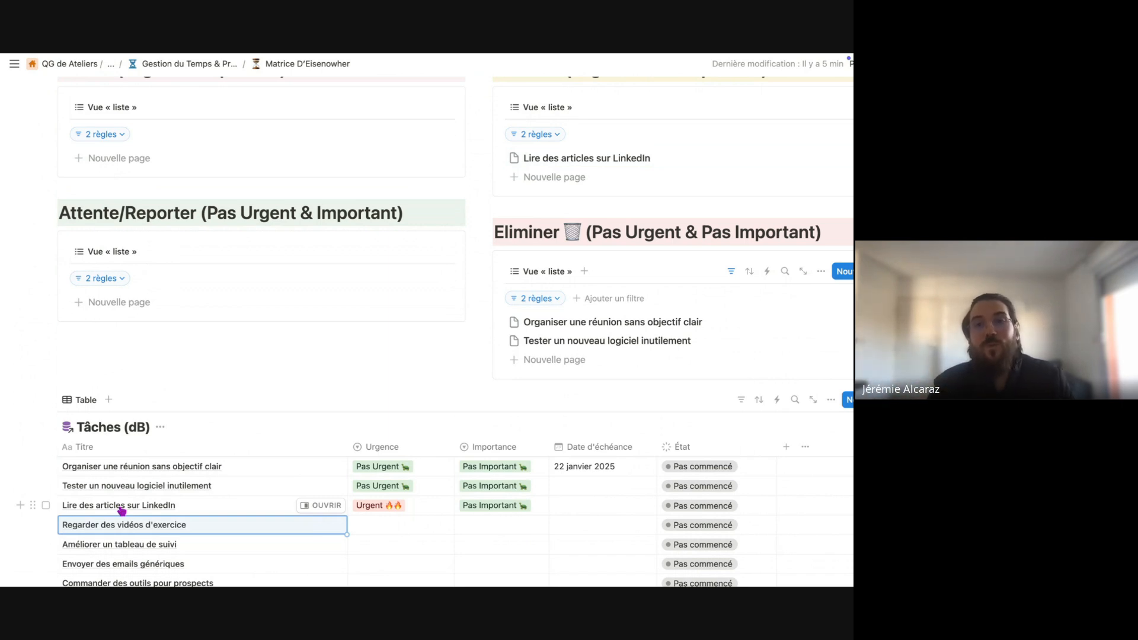
Move "Regarder des vidéos d'exercice" from the Tâches (dB) table into the Attente/Reporter list.
scroll(122, 510, down, 2)
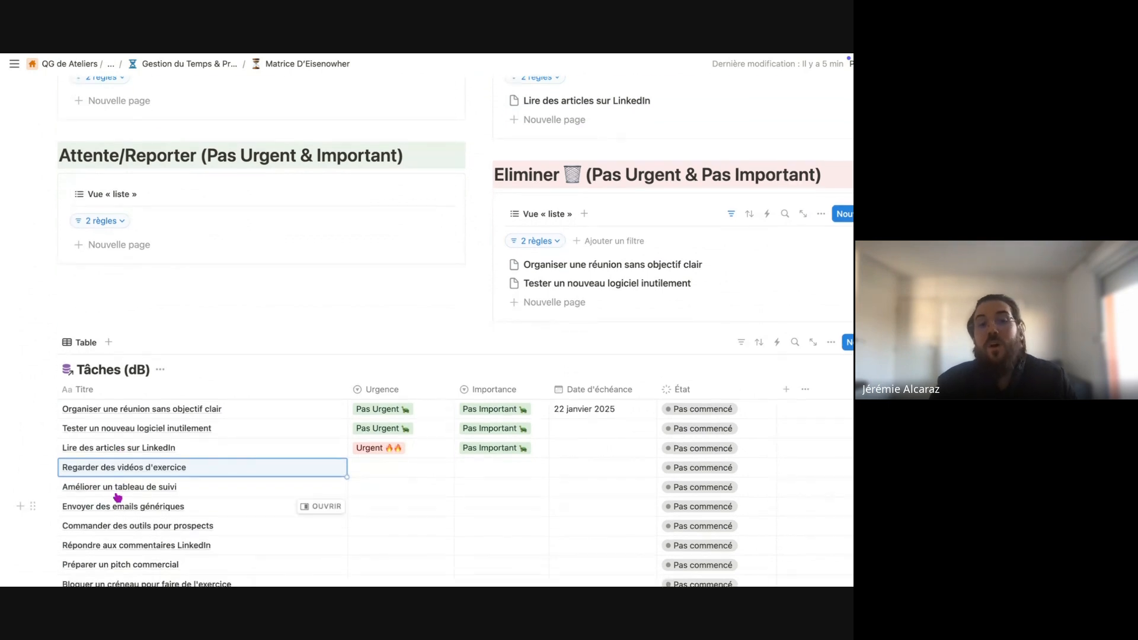
scroll(232, 473, up, 1)
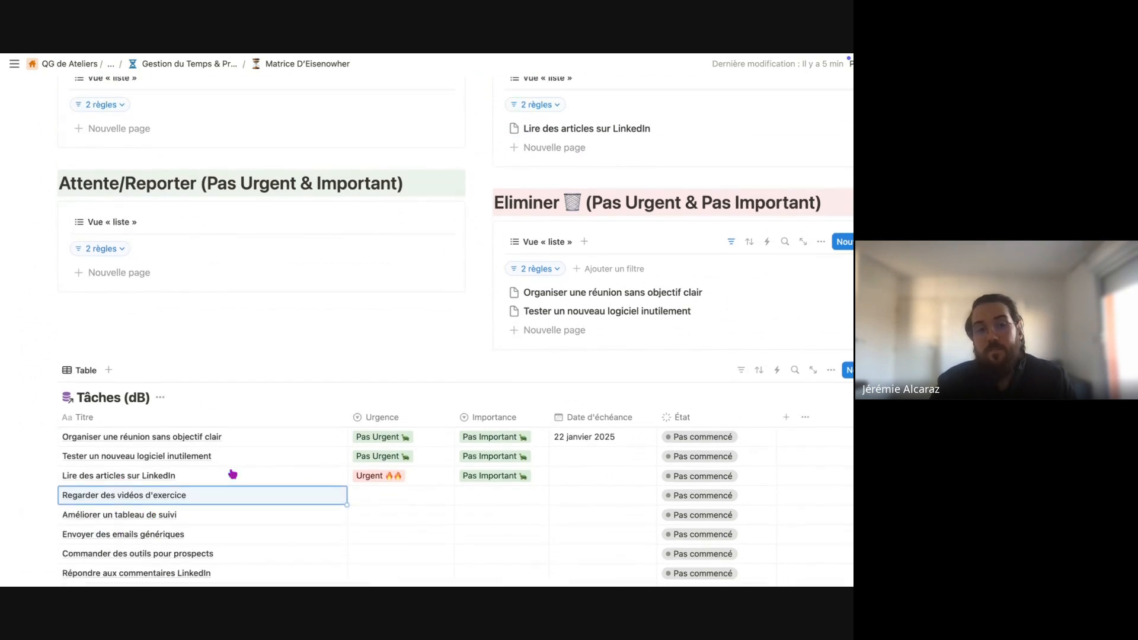
scroll(233, 473, up, 1)
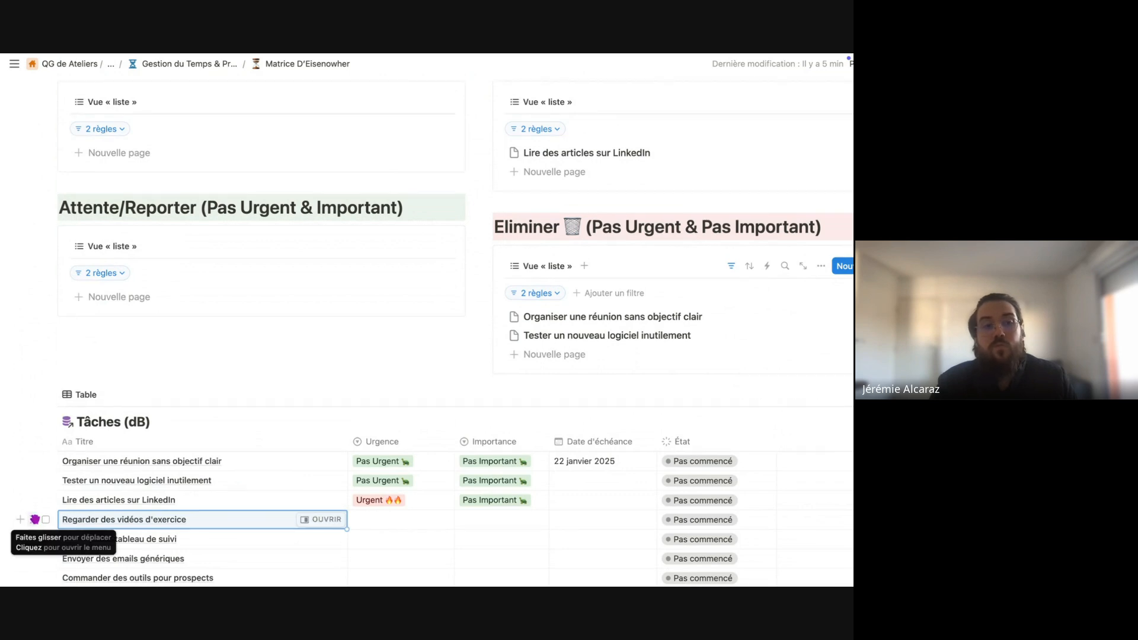
scroll(34, 519, up, 1)
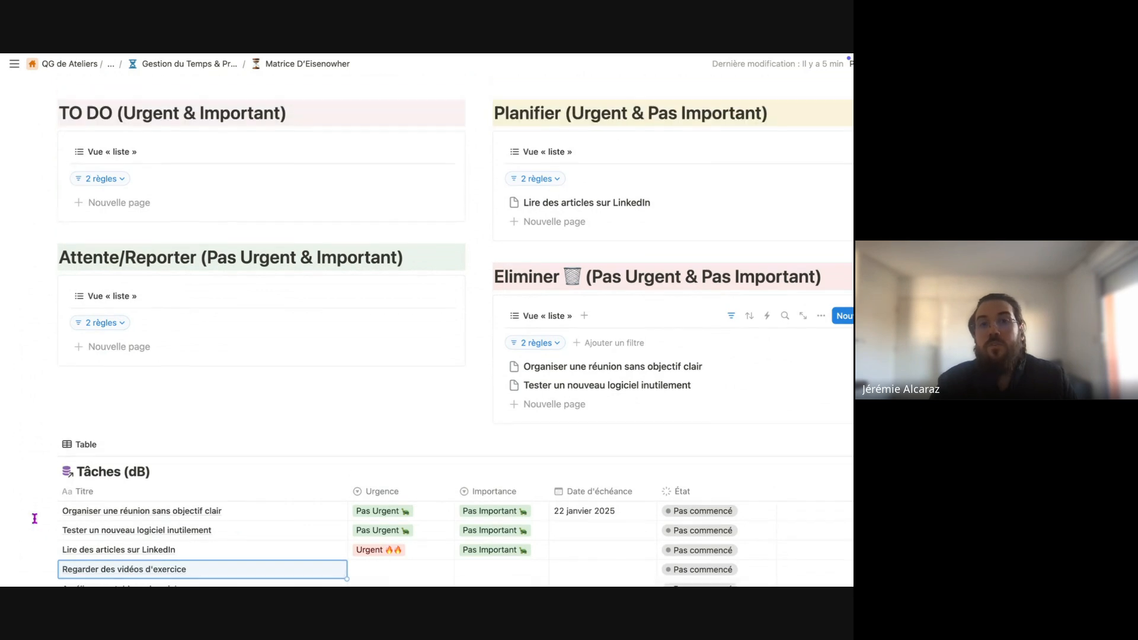
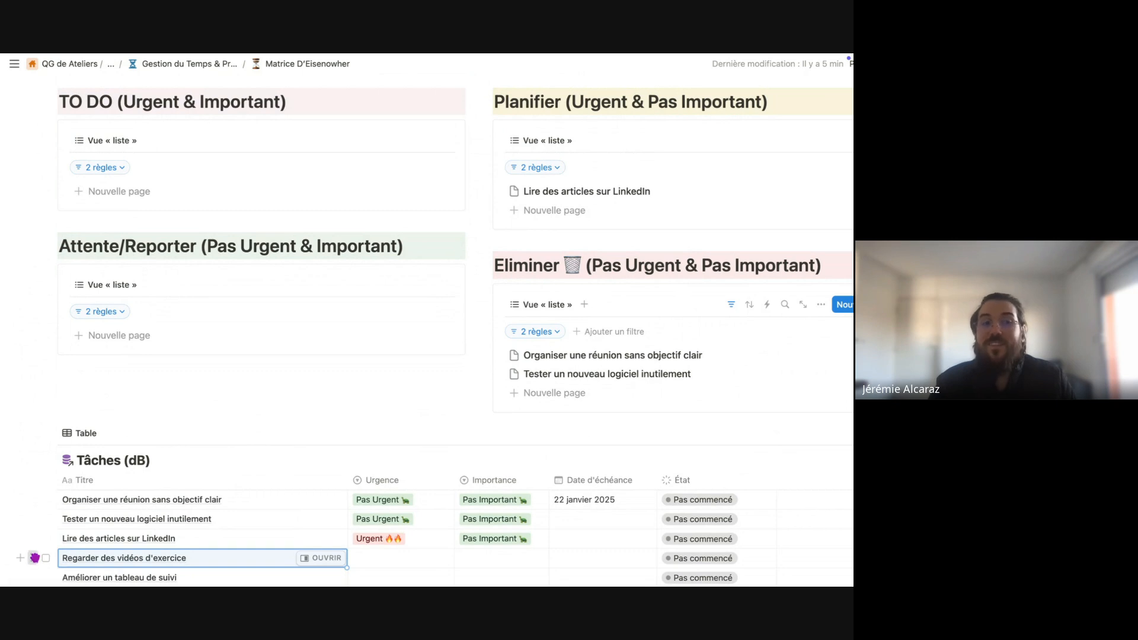
drag(34, 558, 92, 332)
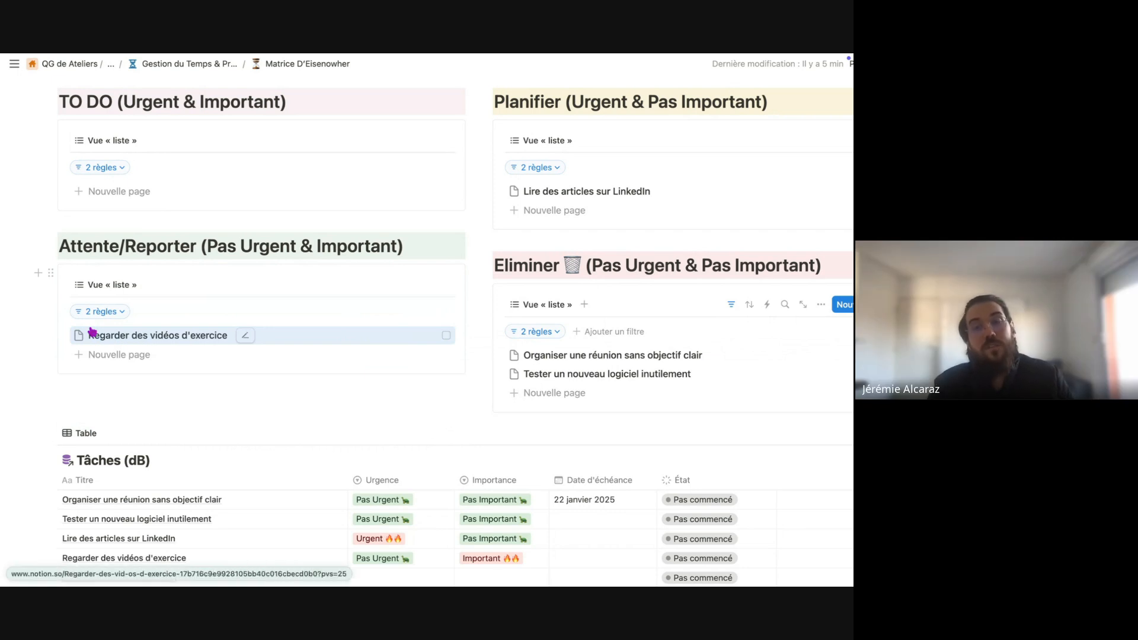
Compare the task "Améliorer un tableau de suivi" with the goal "Trouver 5 nouveaux clients d'ici 30 jours" under Mes Objectifs.
scroll(92, 332, down, 1)
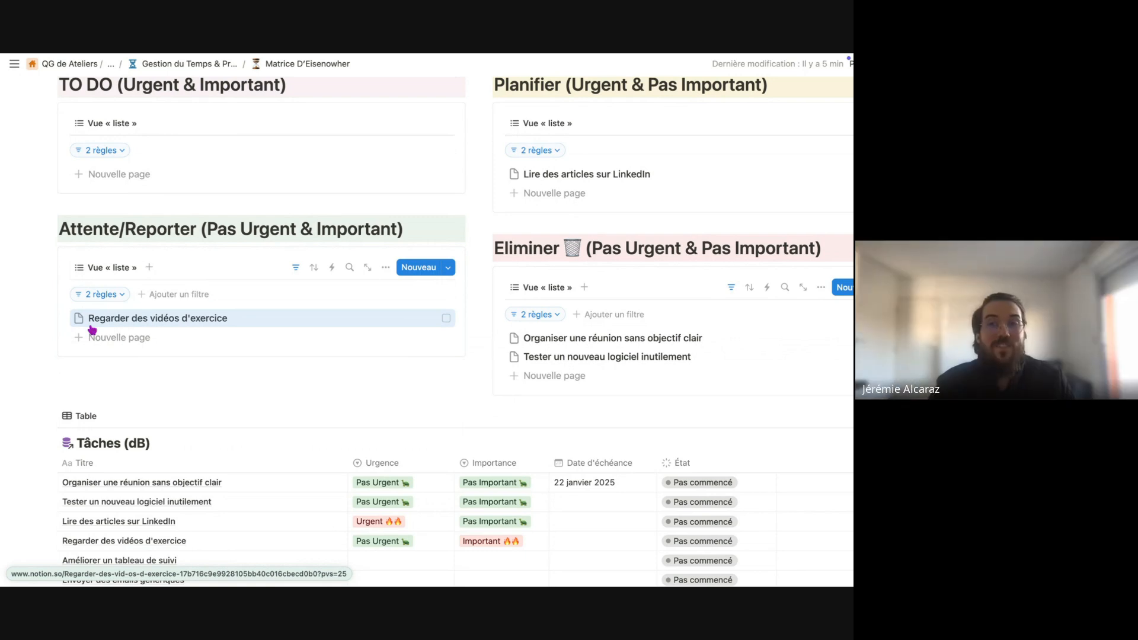
scroll(92, 330, down, 1)
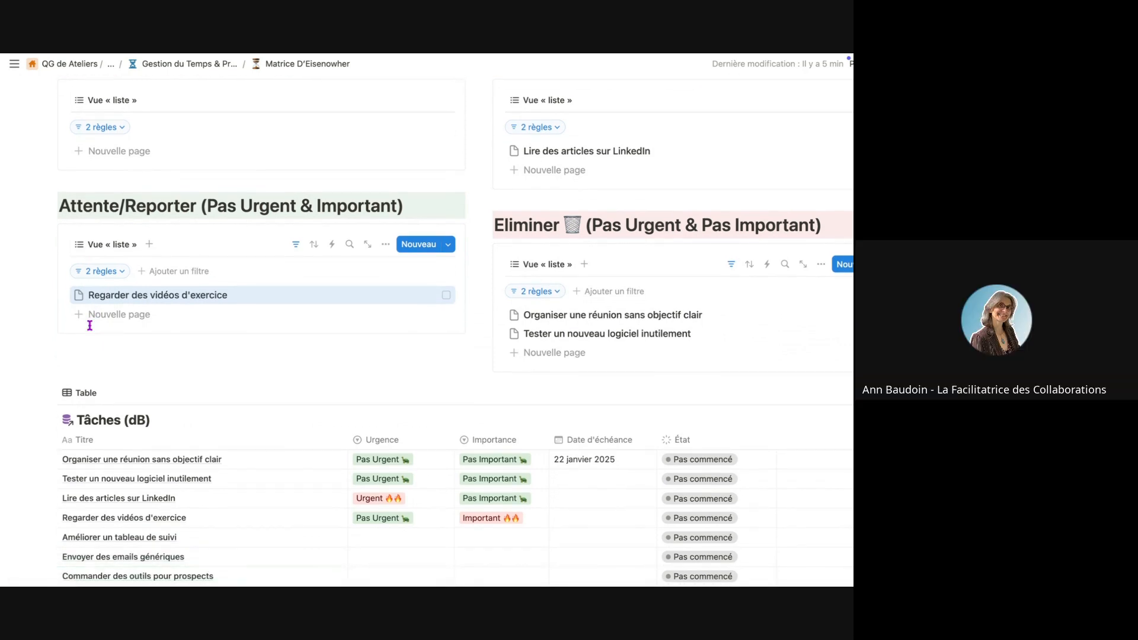
scroll(183, 379, down, 3)
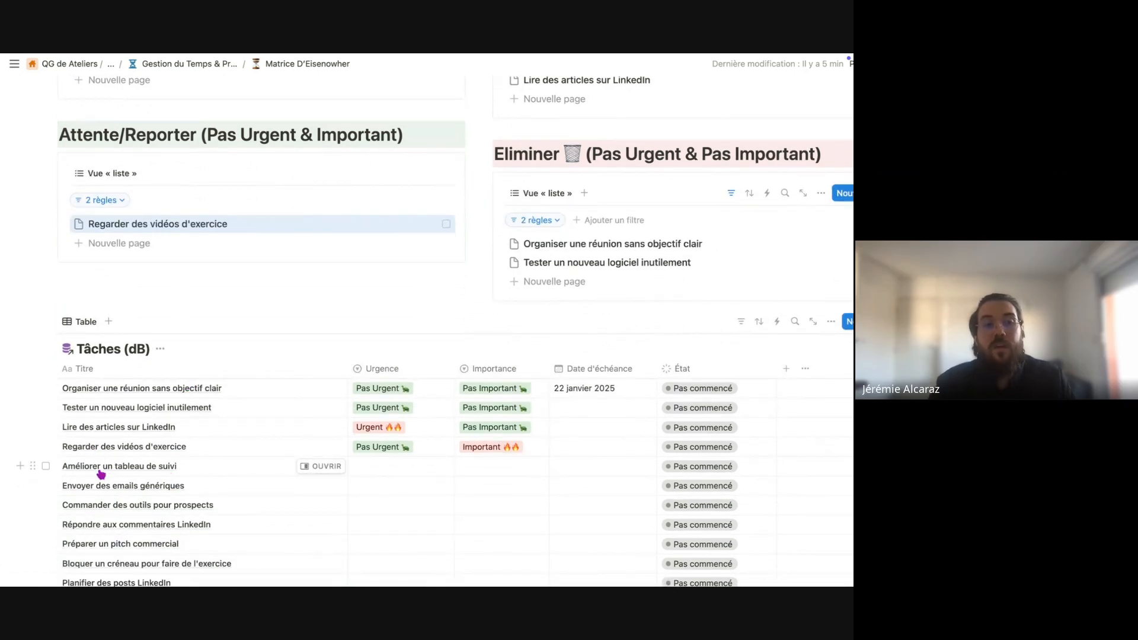
scroll(132, 468, up, 5)
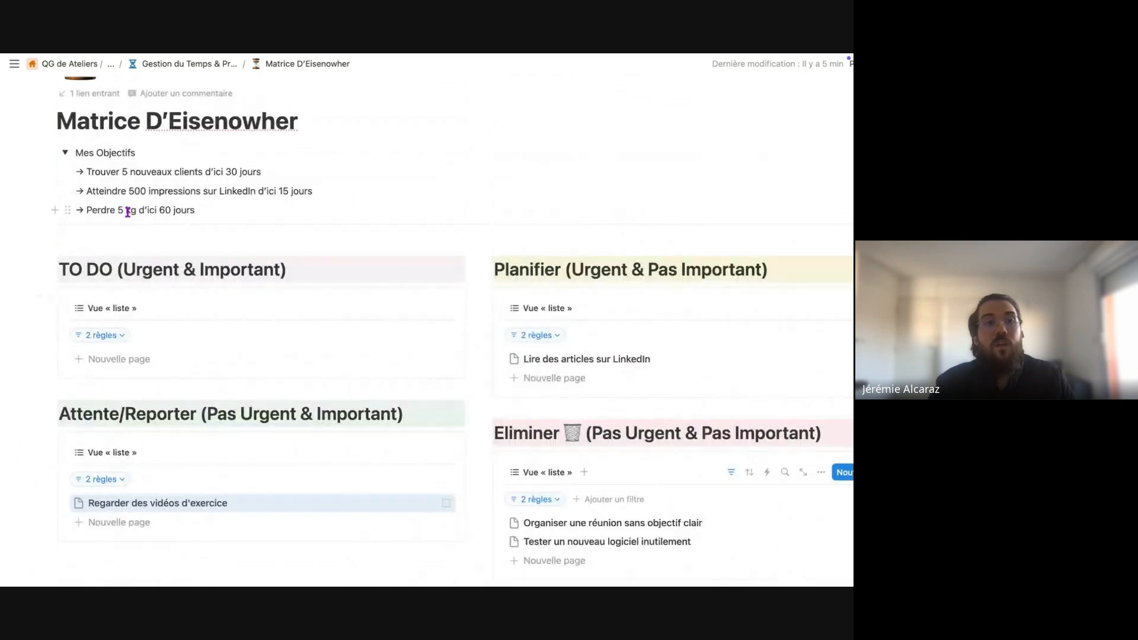
drag(86, 171, 256, 168)
scroll(307, 280, down, 1)
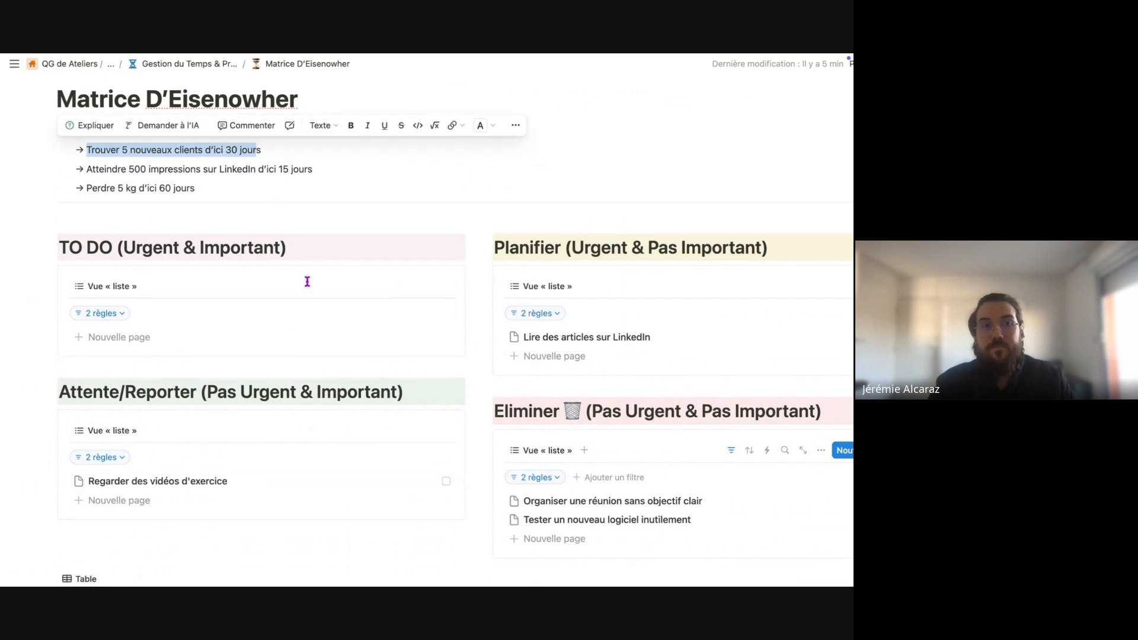
scroll(308, 281, down, 4)
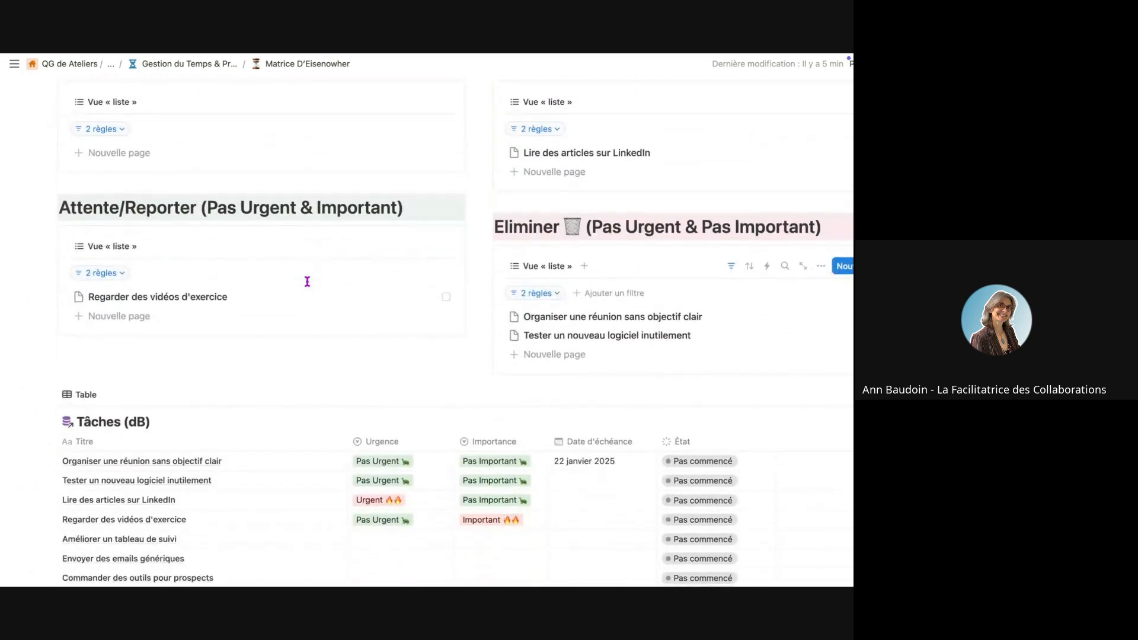
scroll(258, 411, up, 3)
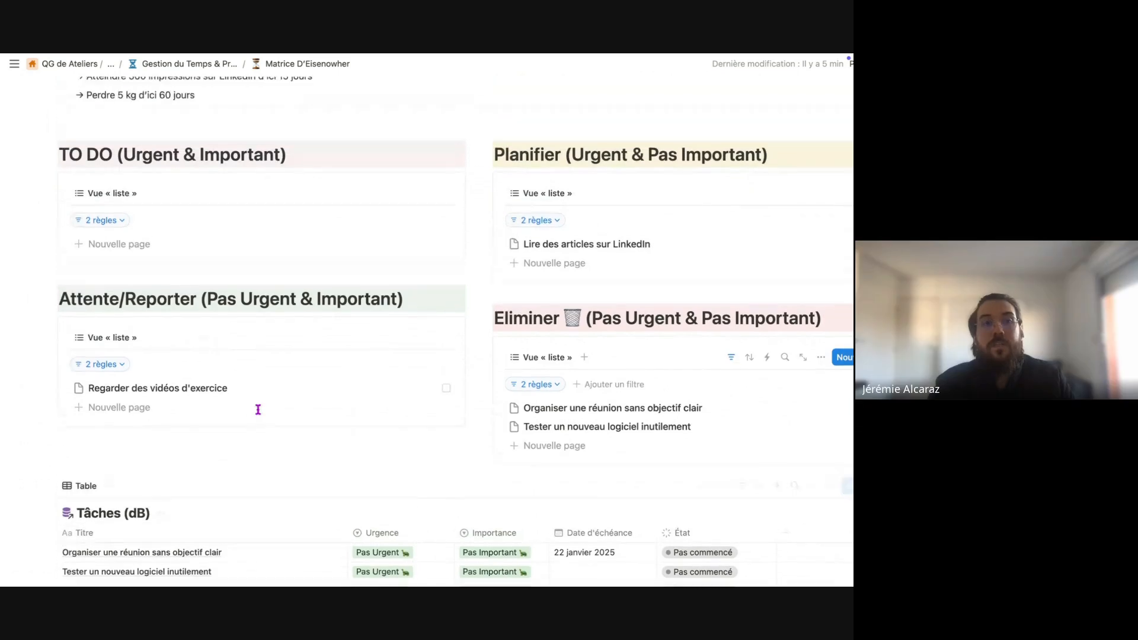
scroll(258, 410, up, 2)
scroll(259, 412, down, 2)
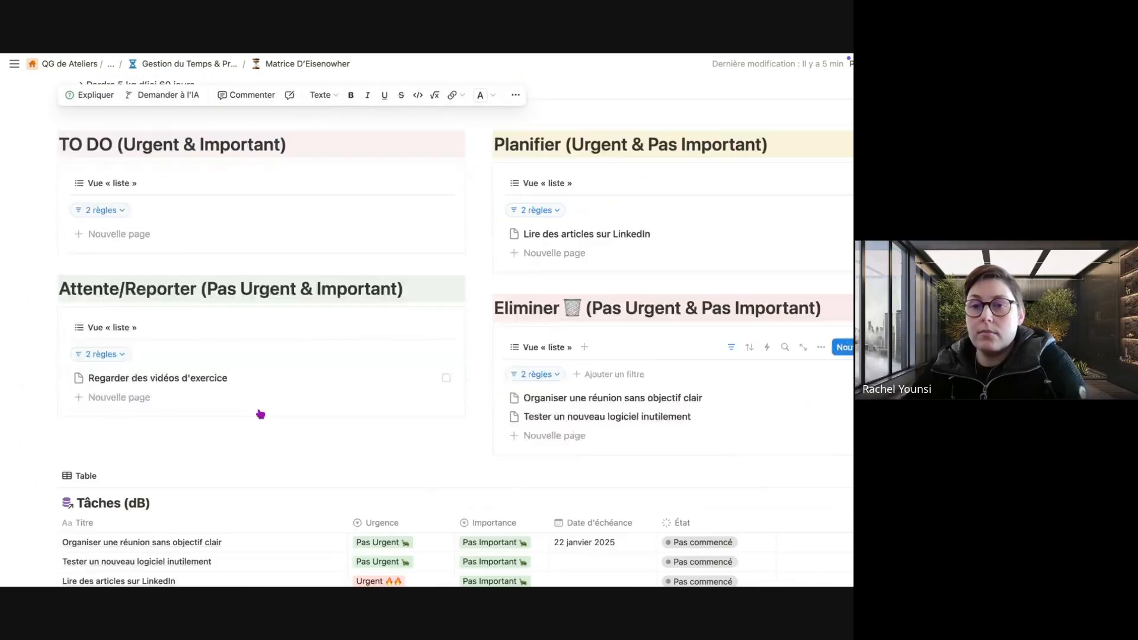
scroll(260, 414, down, 3)
Move "Améliorer un tableau de suivi" from the Tâches (dB) table into the Attente/Reporter list.
mouse_move(92, 494)
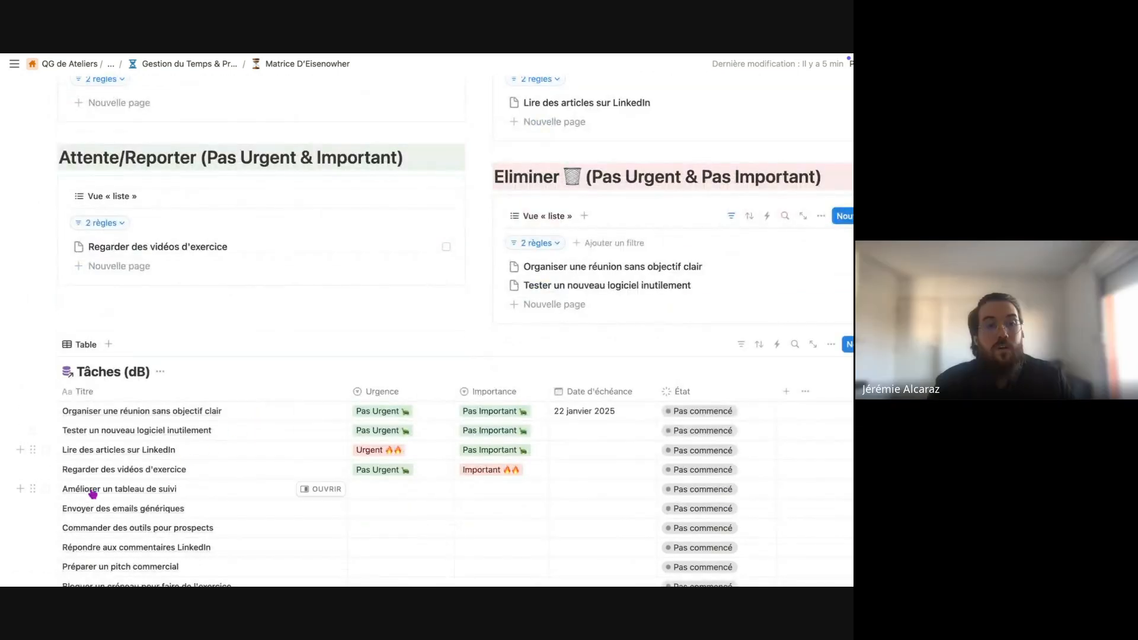
click(33, 489)
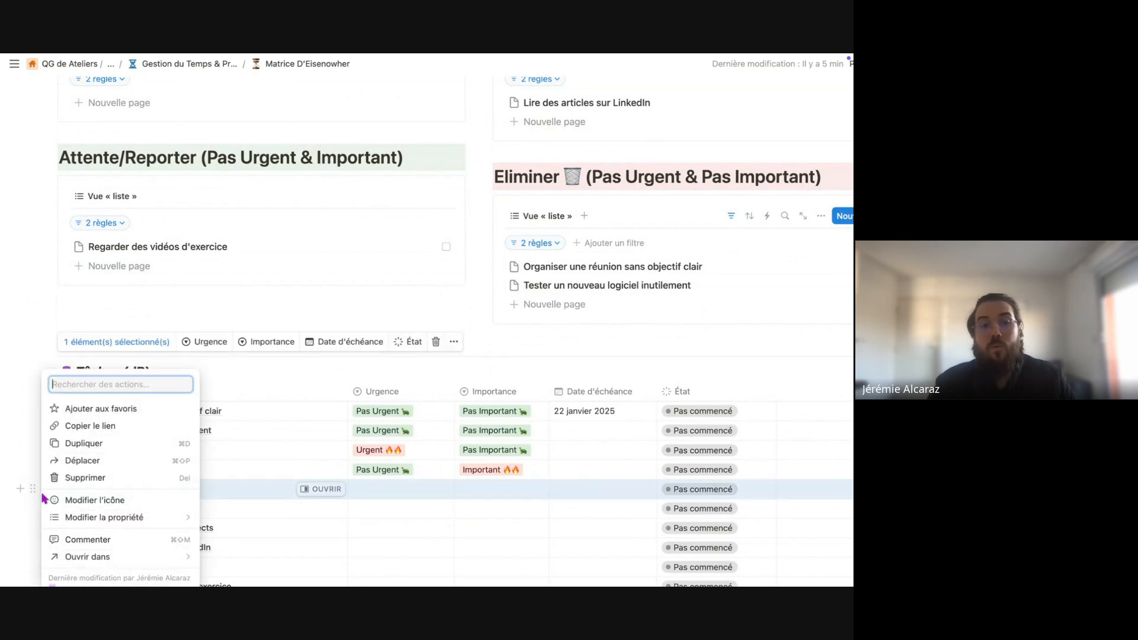
click(225, 492)
click(218, 493)
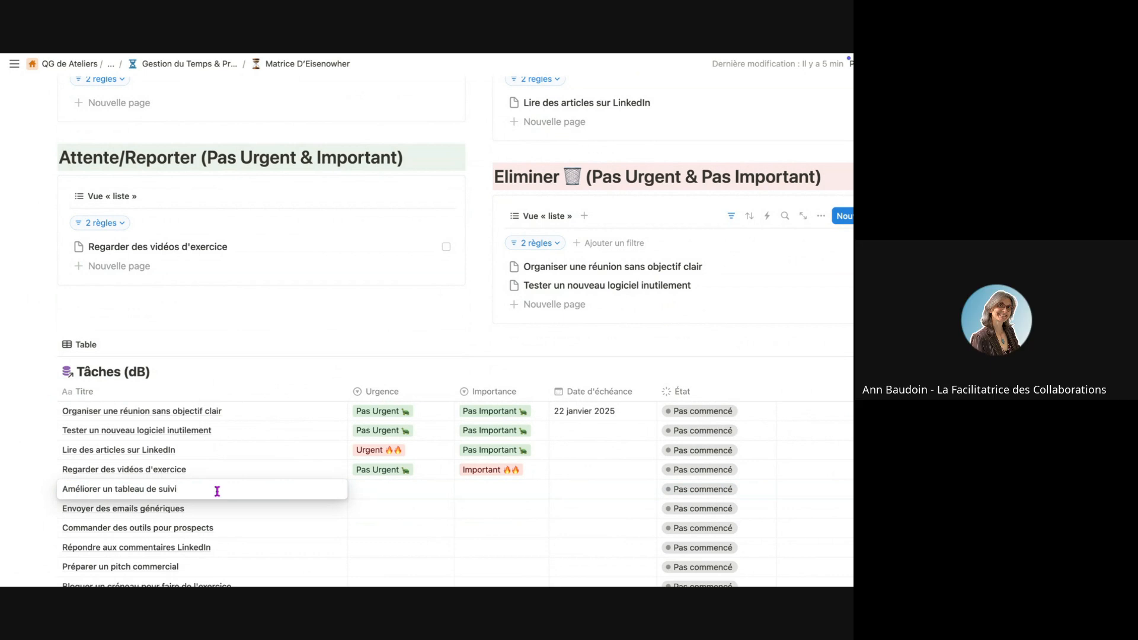
key(Escape)
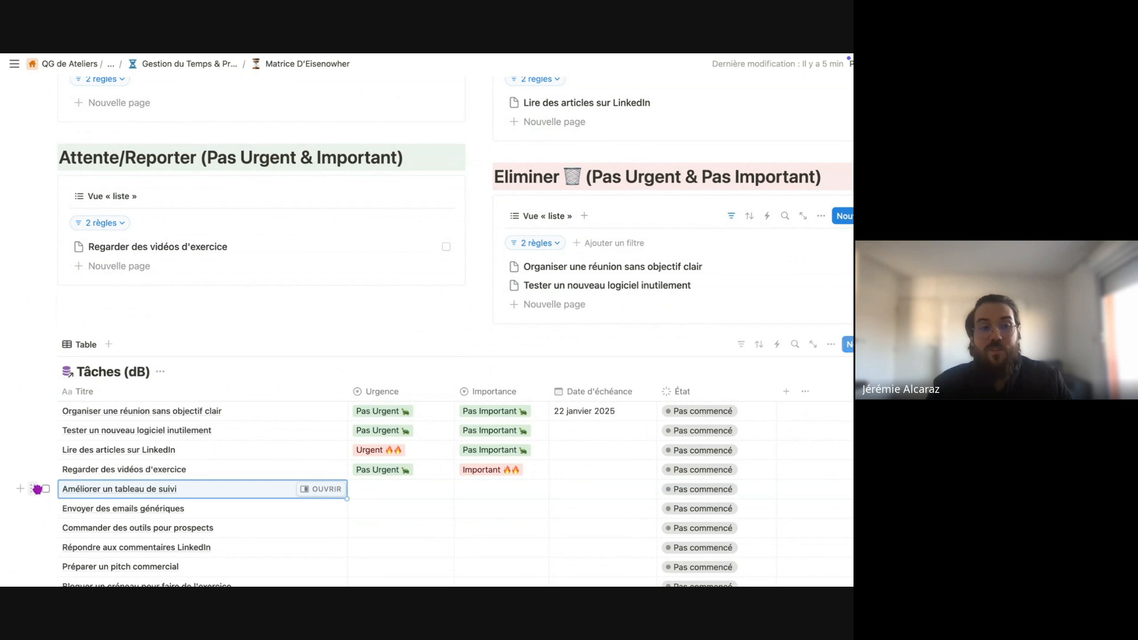
drag(37, 489, 123, 262)
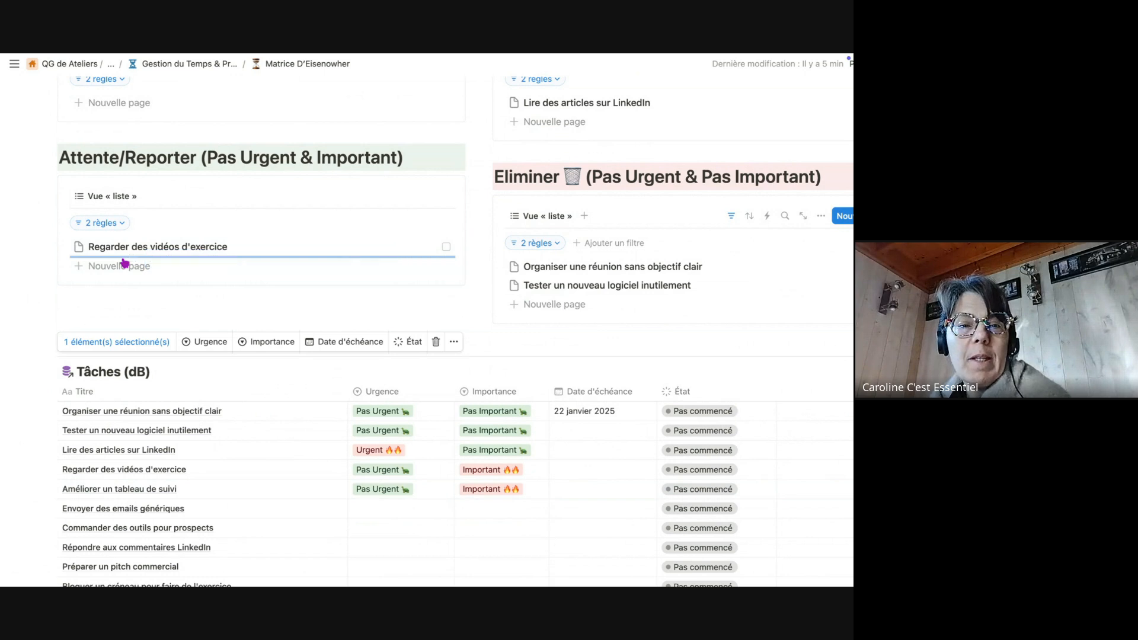
Move "Bloquer un créneau pour faire de l'exercice" from the Tâches (dB) table into the TO DO list.
scroll(282, 336, up, 1)
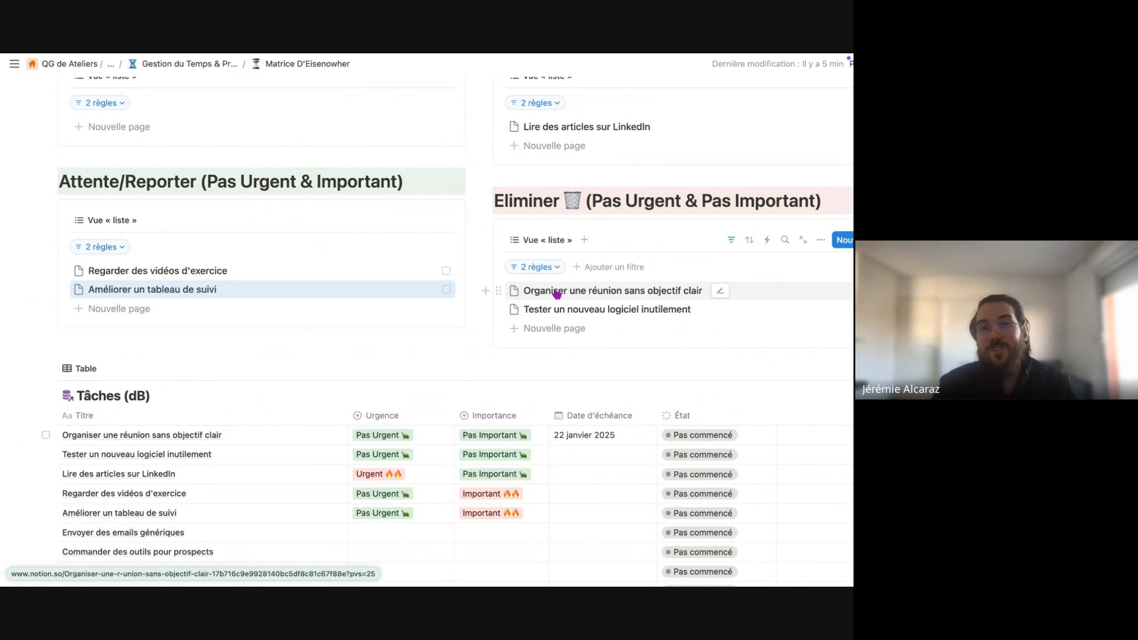
scroll(537, 241, down, 1)
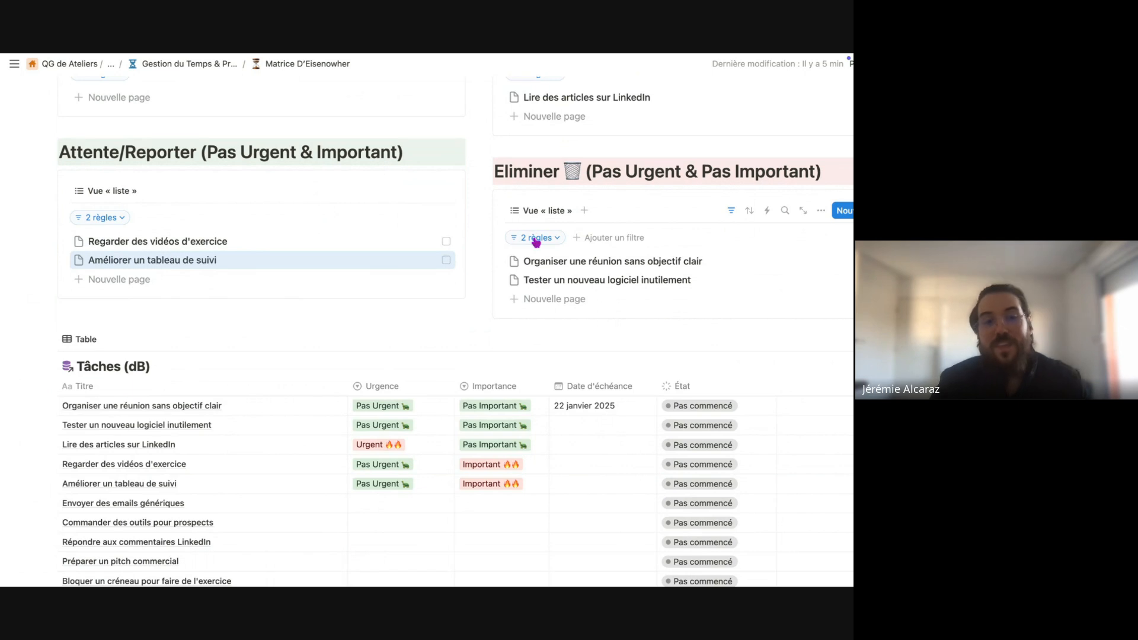
scroll(537, 241, down, 1)
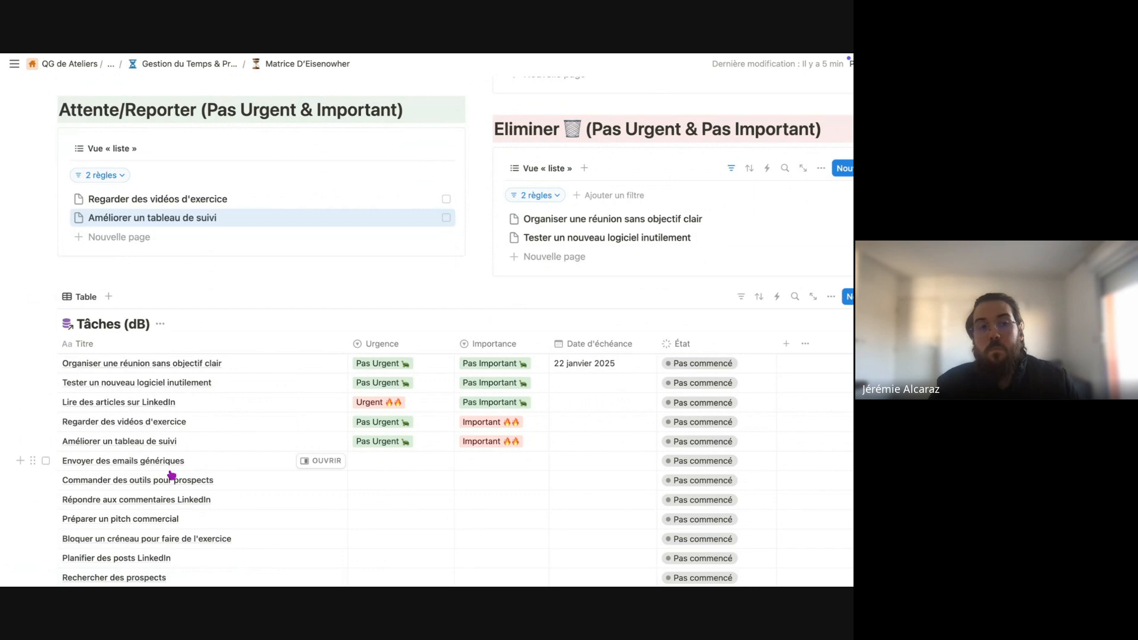
scroll(171, 475, up, 1)
scroll(172, 475, up, 2)
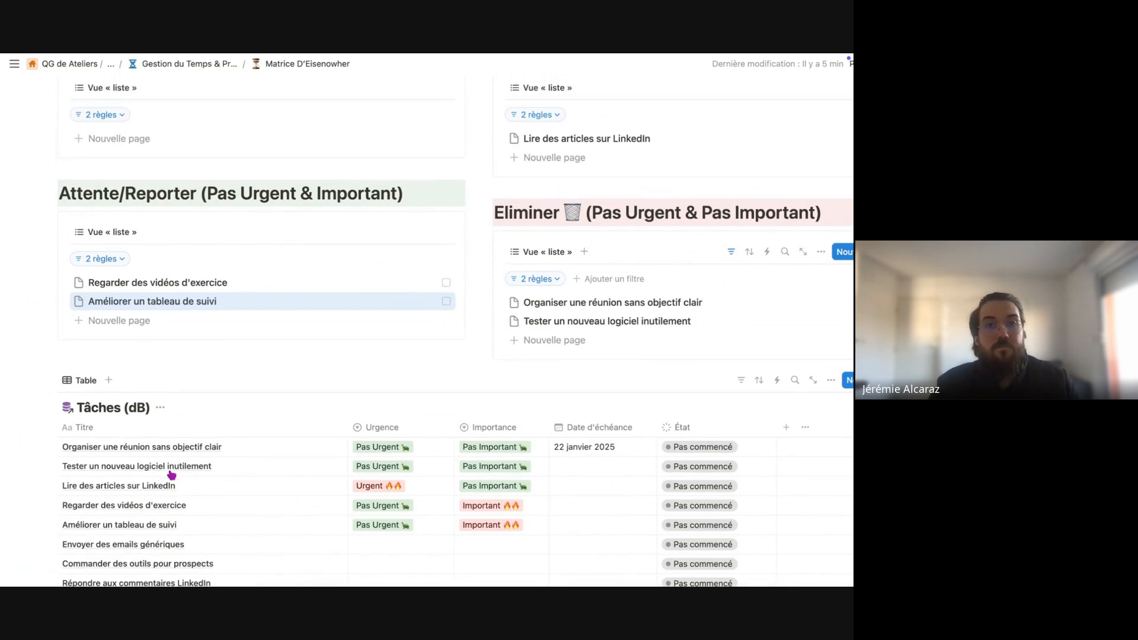
scroll(172, 474, down, 3)
scroll(172, 474, down, 3)
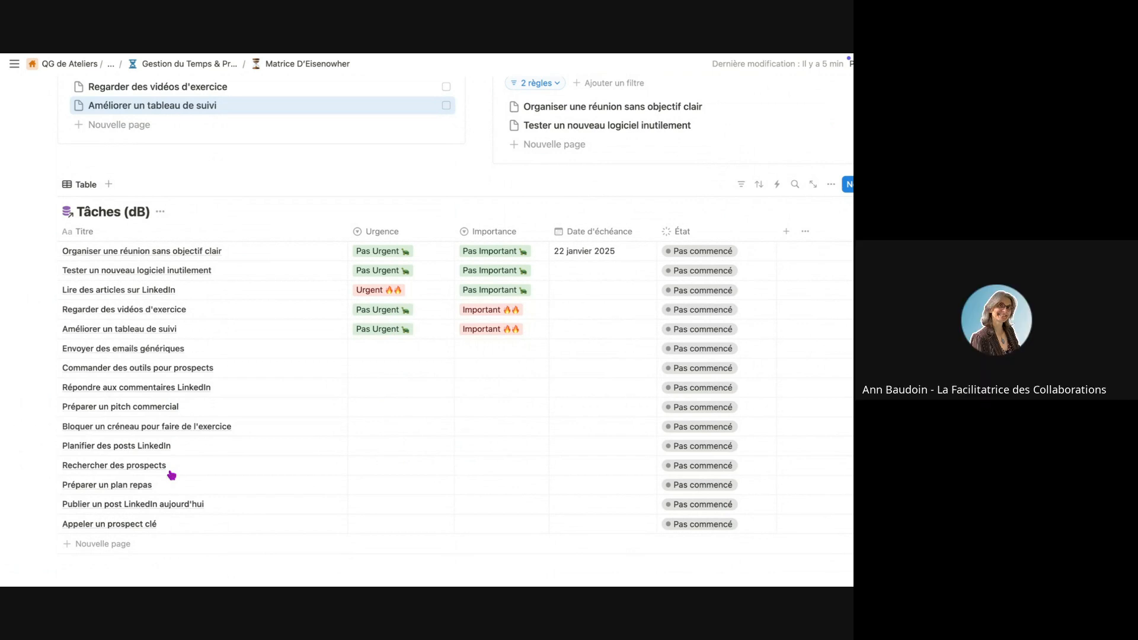
scroll(171, 470, up, 2)
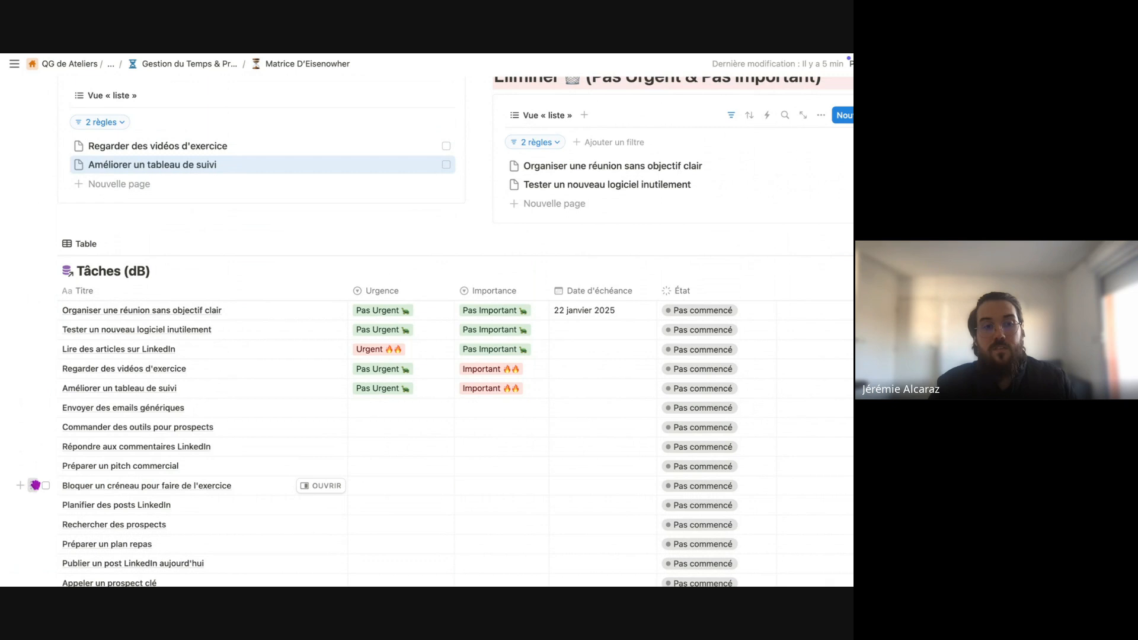
drag(35, 485, 106, 291)
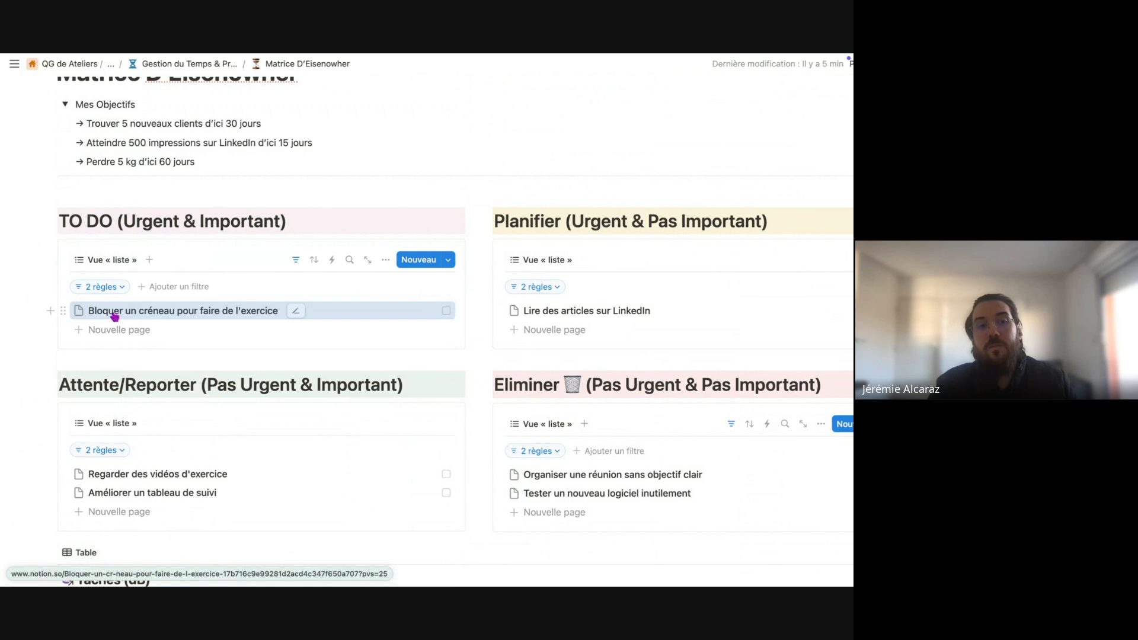
Move "Publier un post LinkedIn aujourd'hui", "Appeler un prospect clé", "Préparer un plan repas" and "Préparer un pitch commercial" together into the TO DO list.
scroll(115, 321, down, 7)
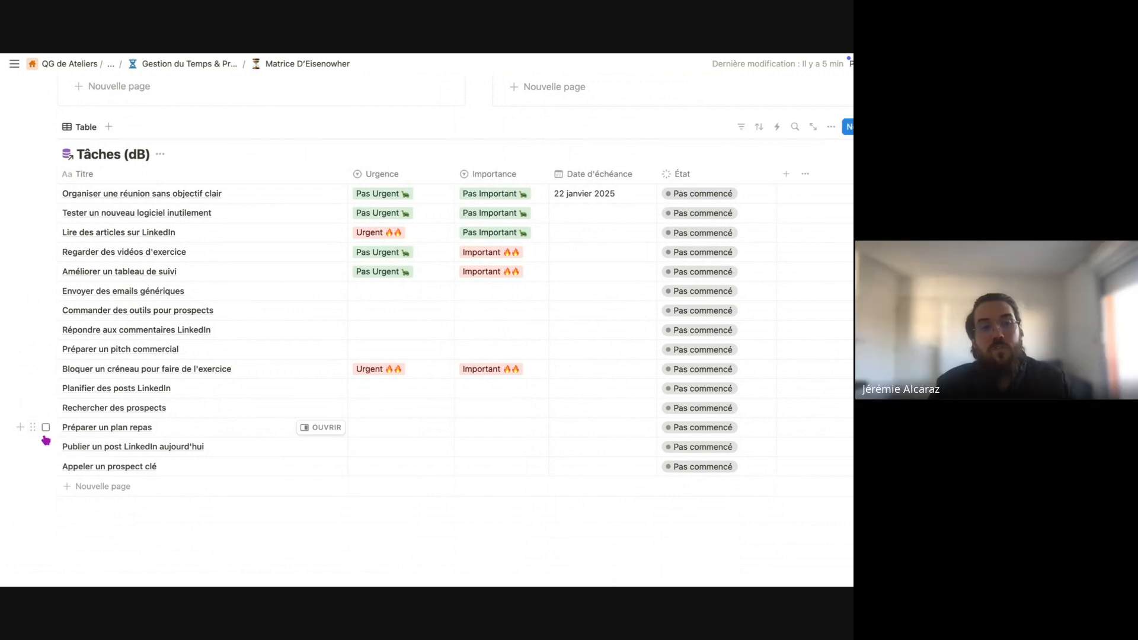
click(47, 447)
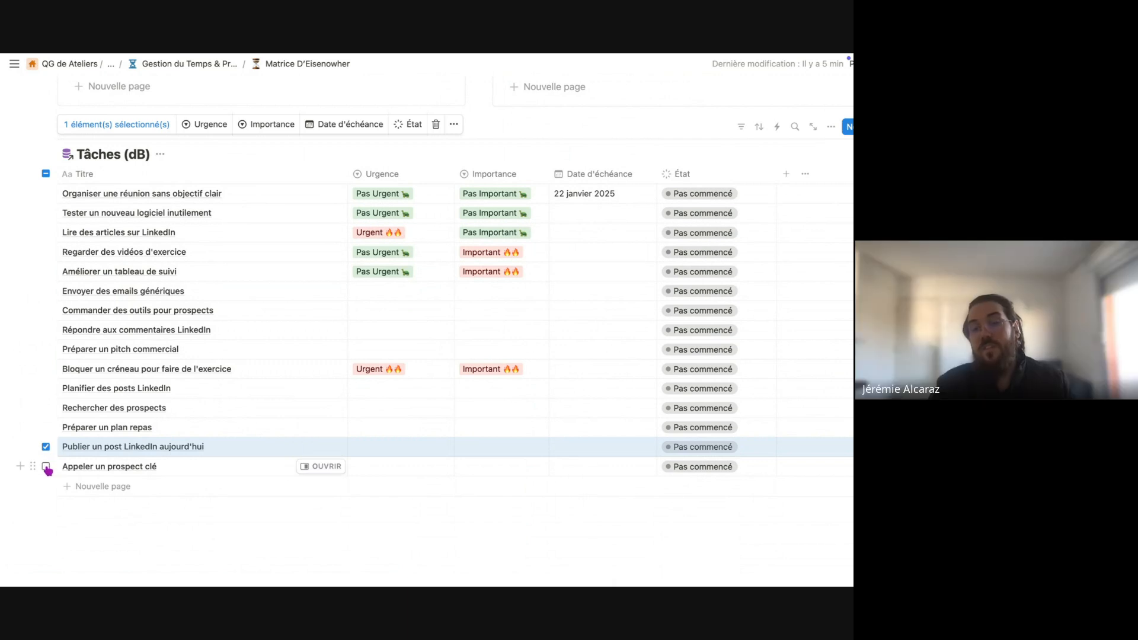
click(46, 467)
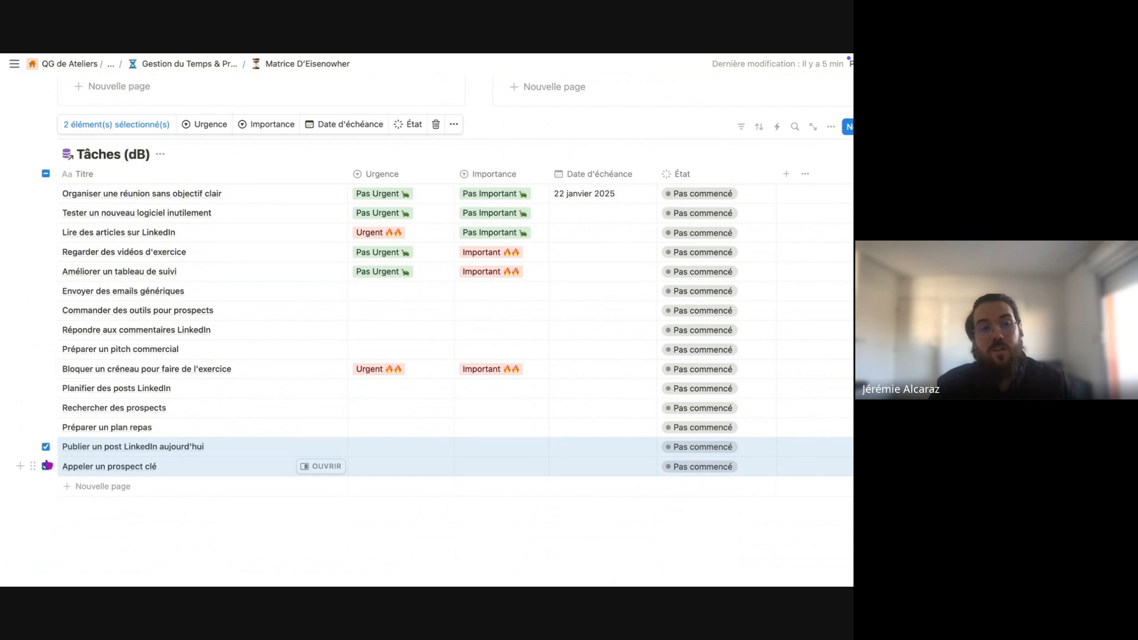
click(46, 427)
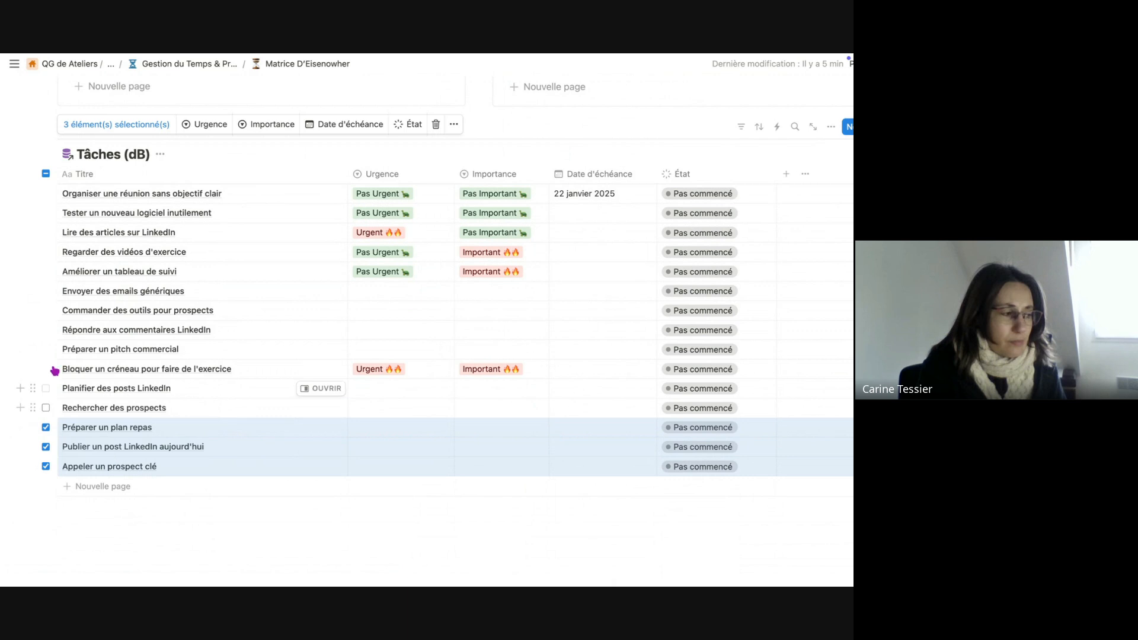
click(46, 349)
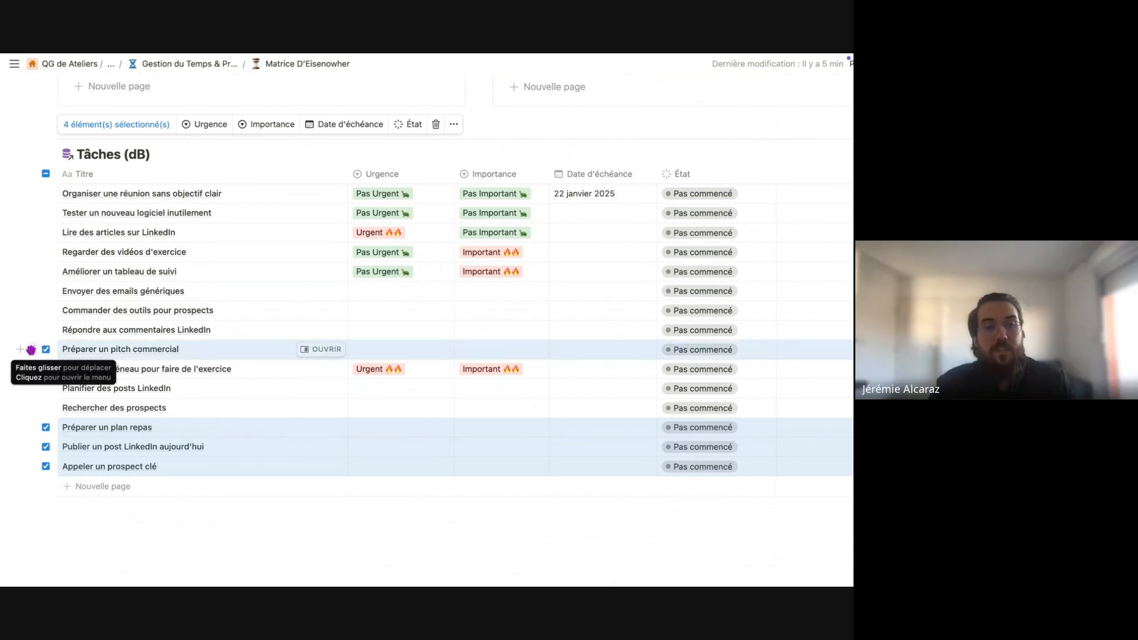
drag(30, 349, 114, 306)
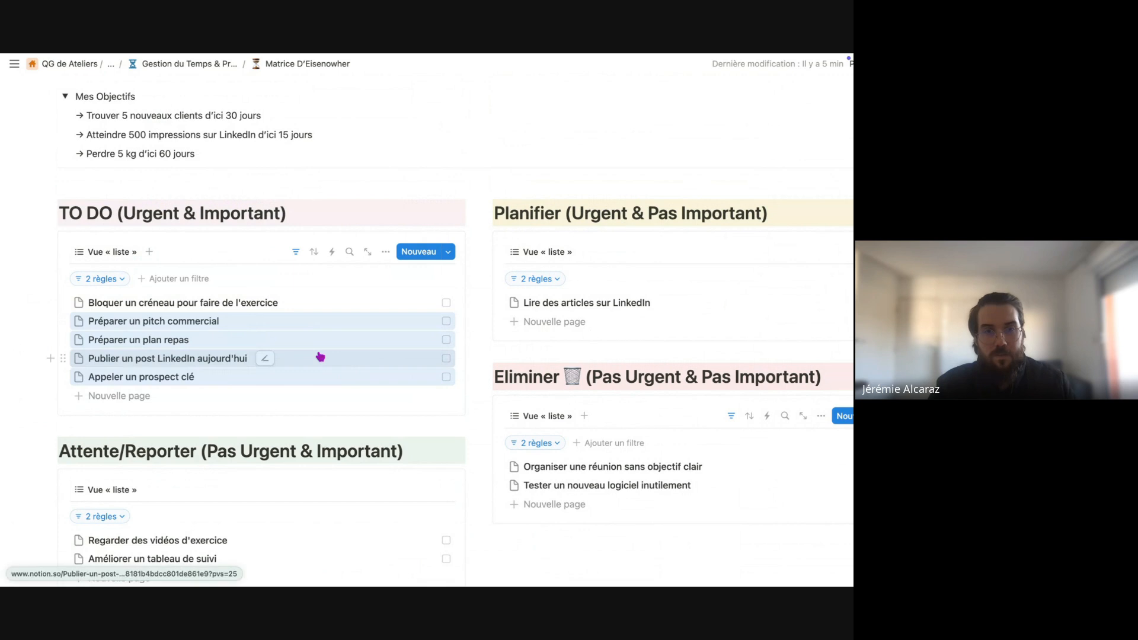
Review the TO DO list's Importance and Urgence filter rules and the Et/Ou options for combining them.
scroll(320, 357, down, 1)
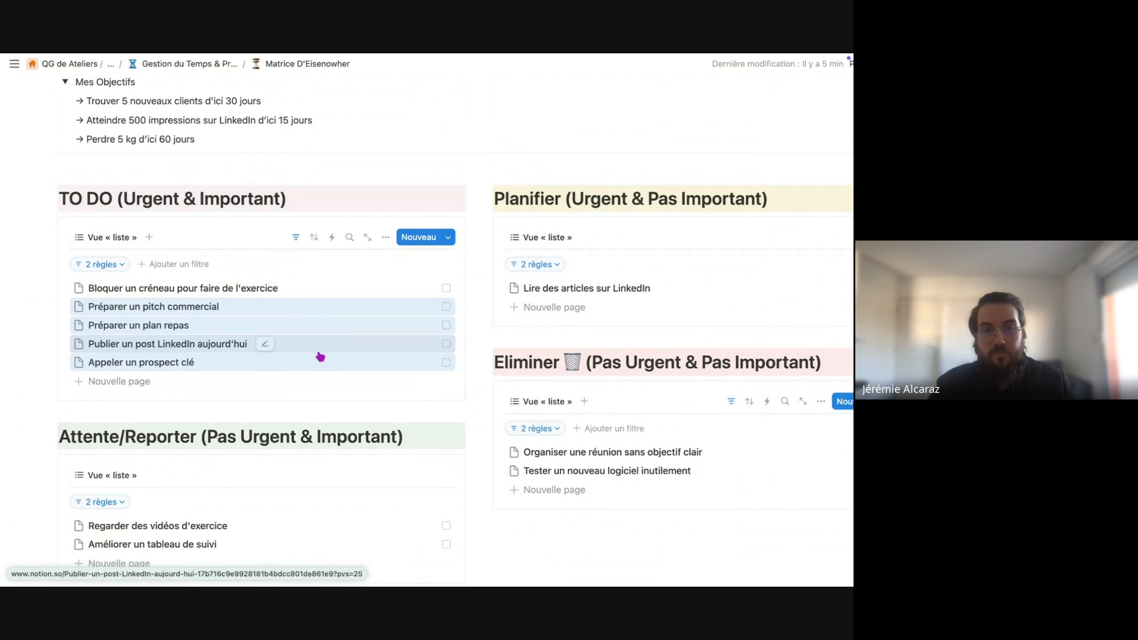
scroll(561, 223, right, 2)
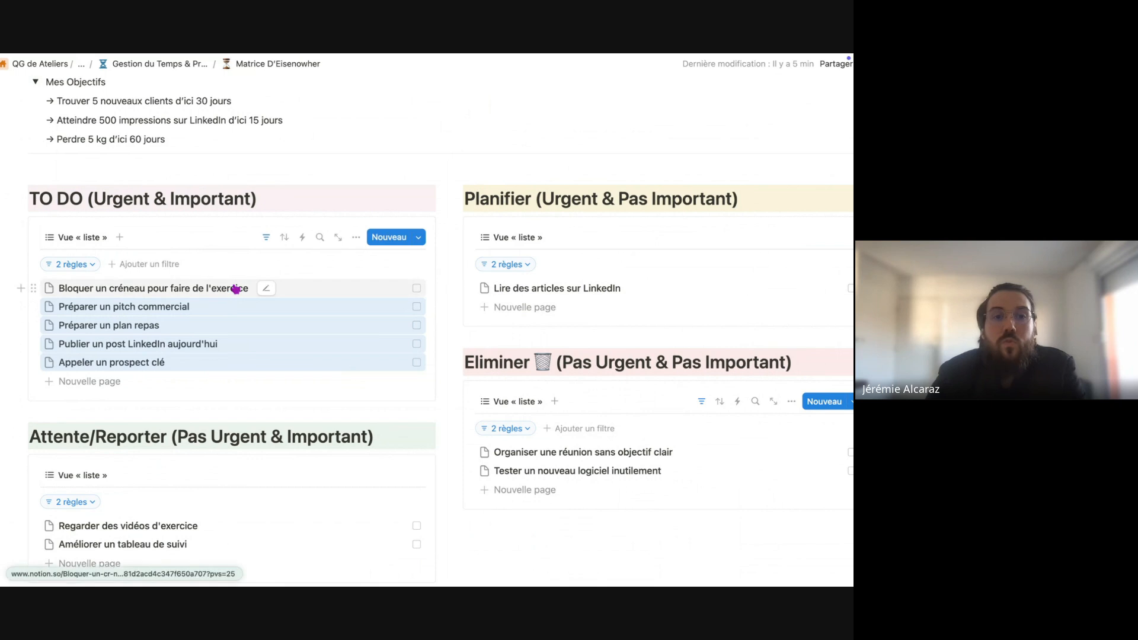
scroll(236, 289, down, 2)
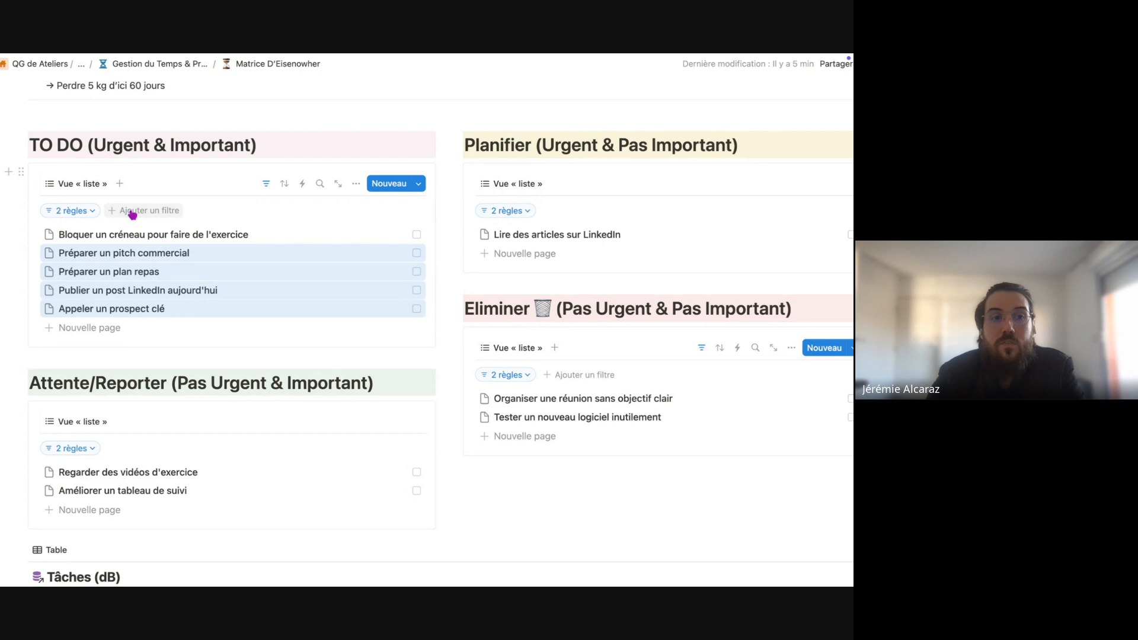
click(90, 211)
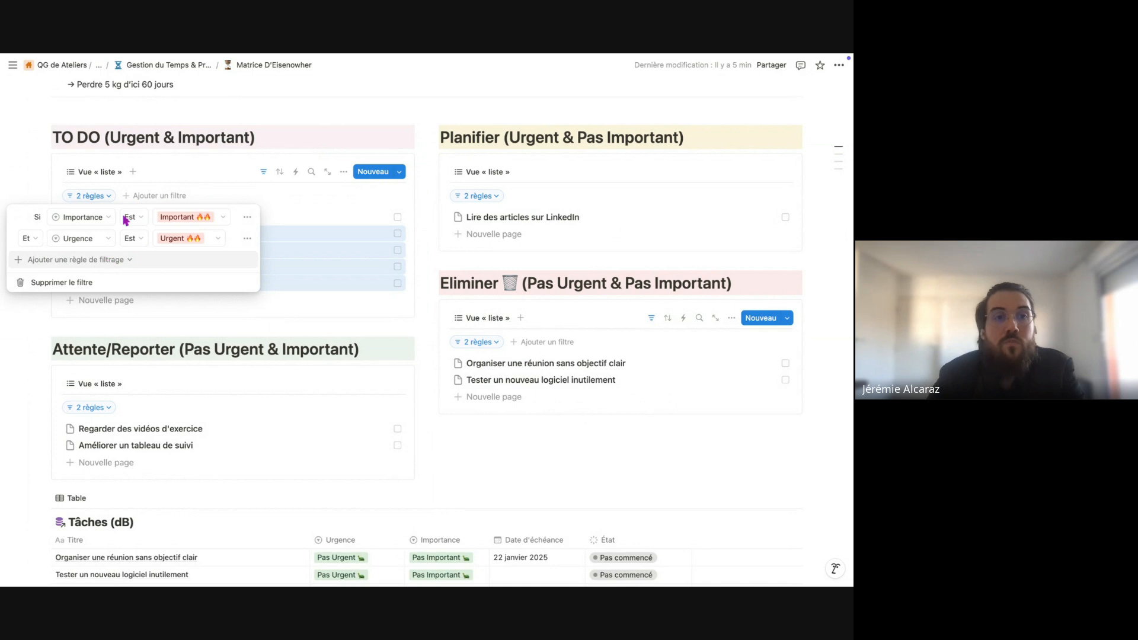
click(160, 182)
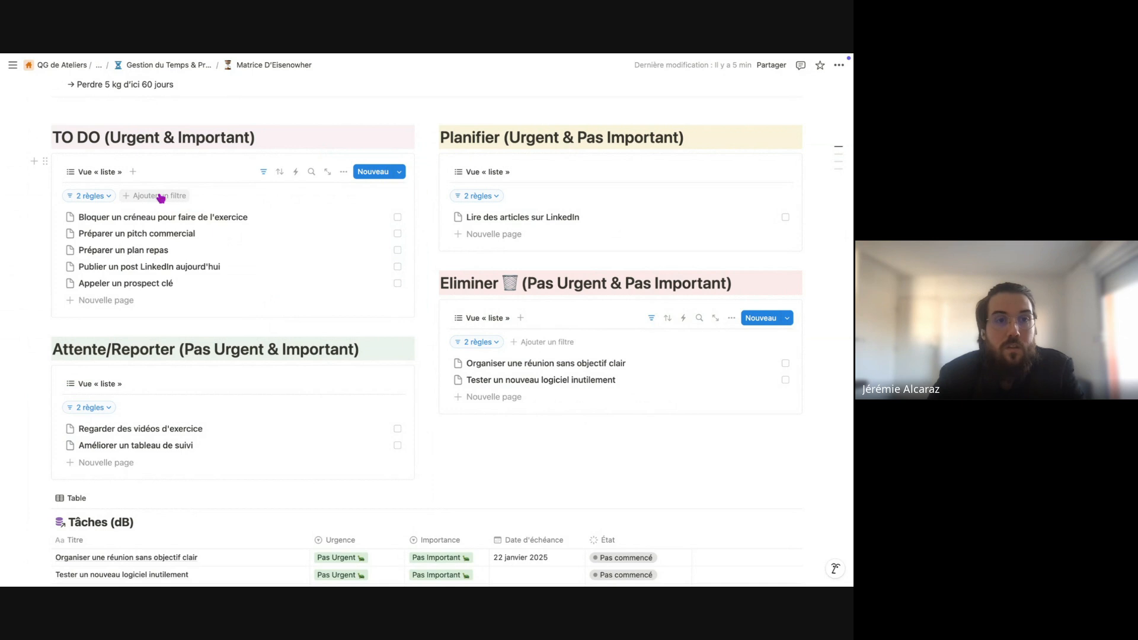
click(102, 198)
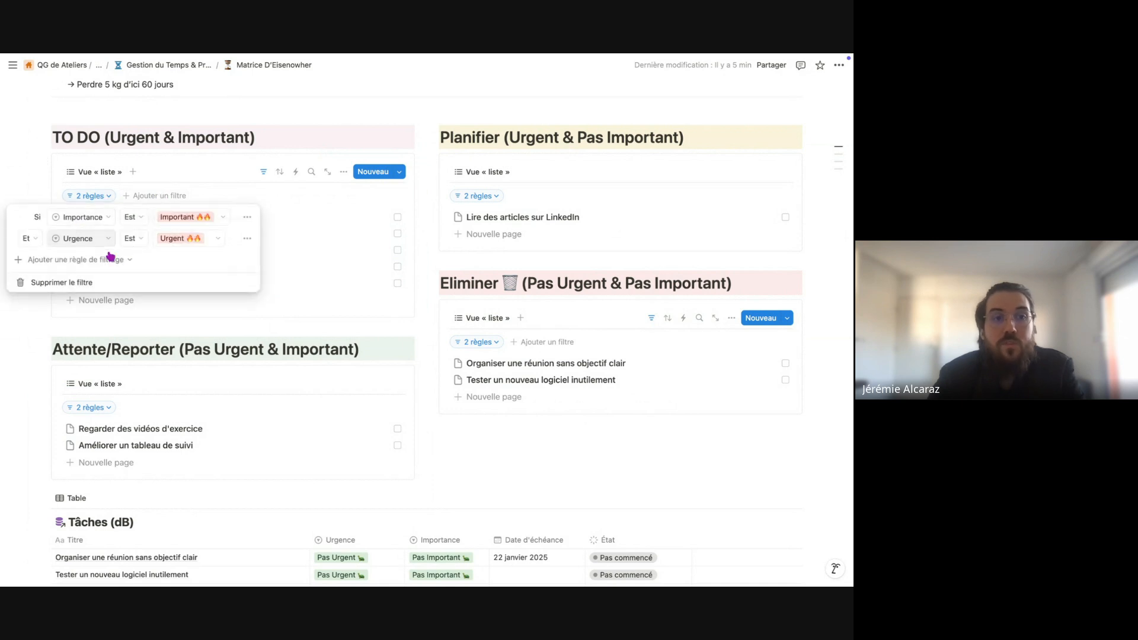
click(30, 238)
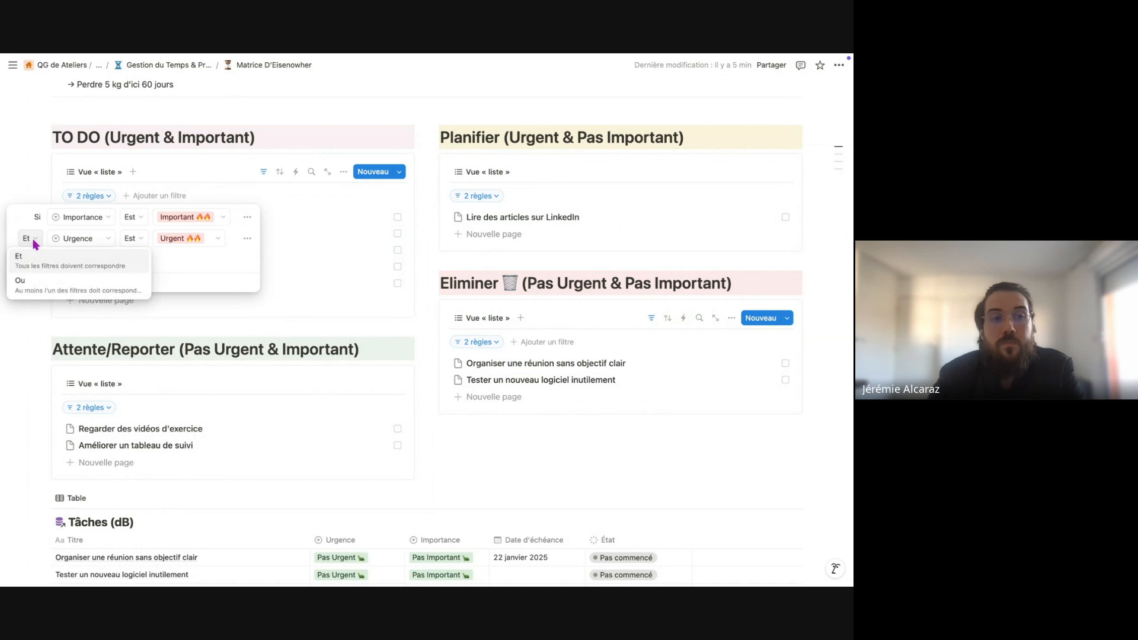
key(Escape)
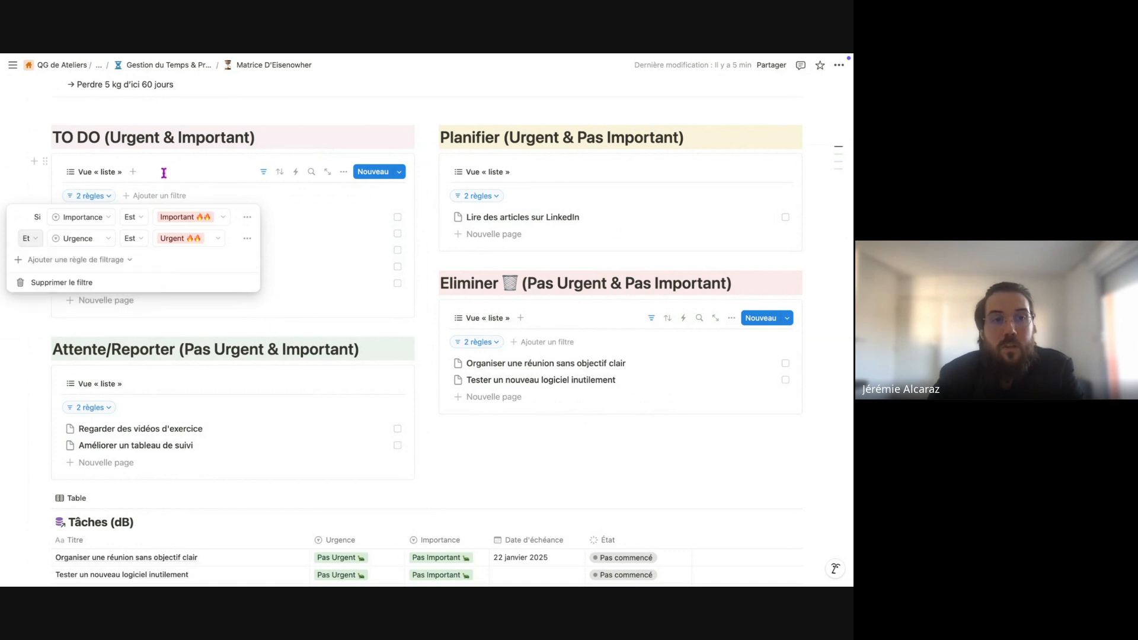
key(Escape)
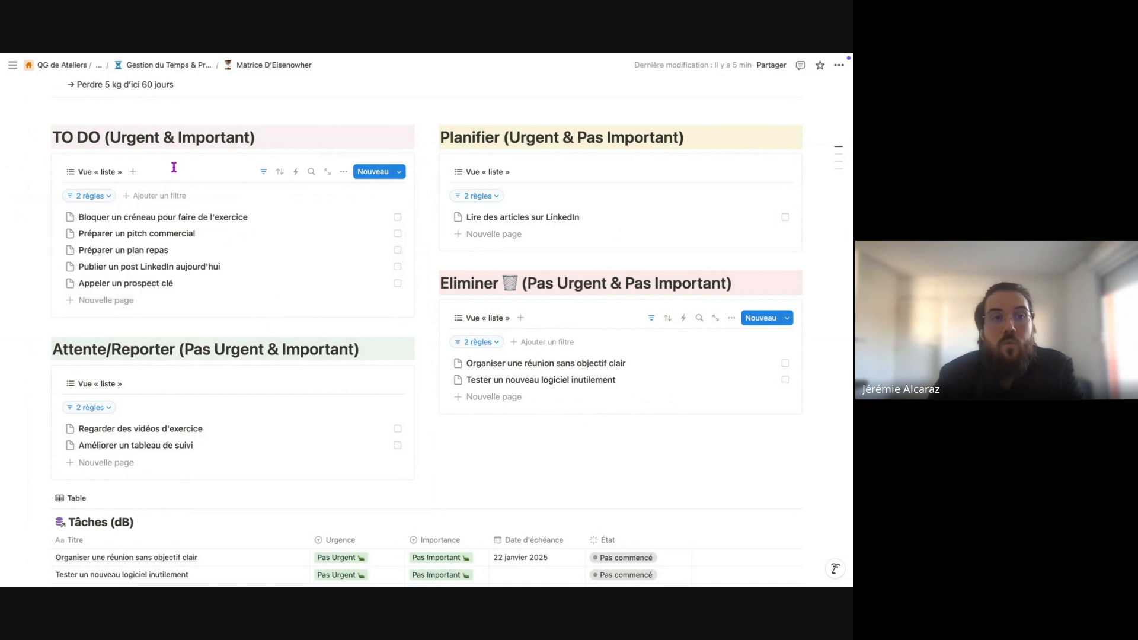
Add a Date d'échéance filter to the TO DO list, relative to today and set to "Ce(tte) jour", and save it for everyone.
click(164, 198)
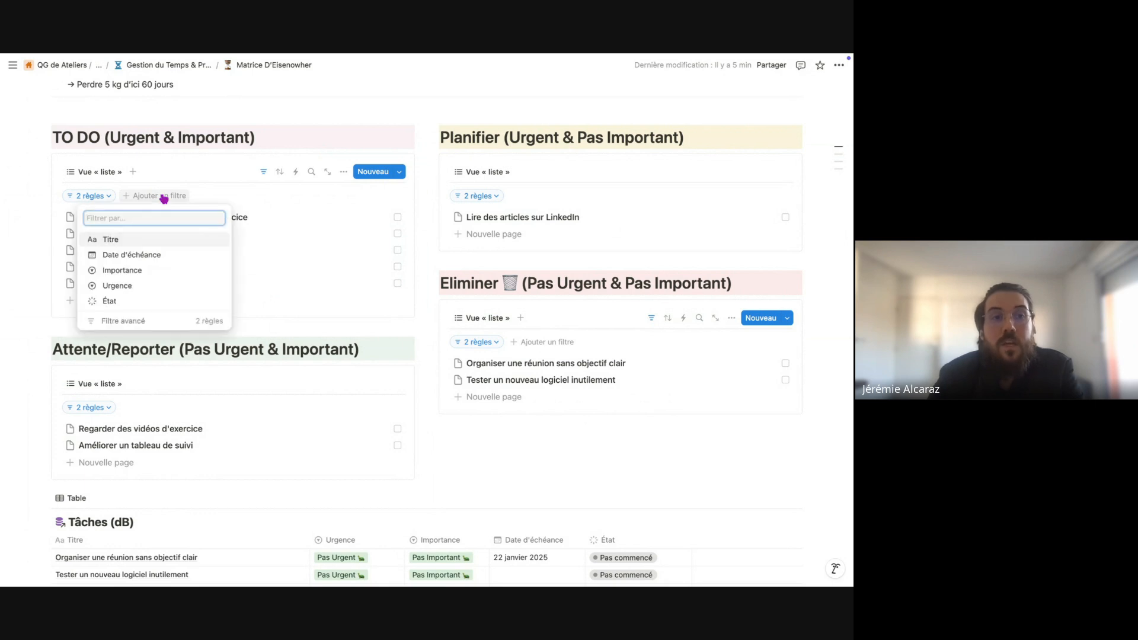
click(129, 256)
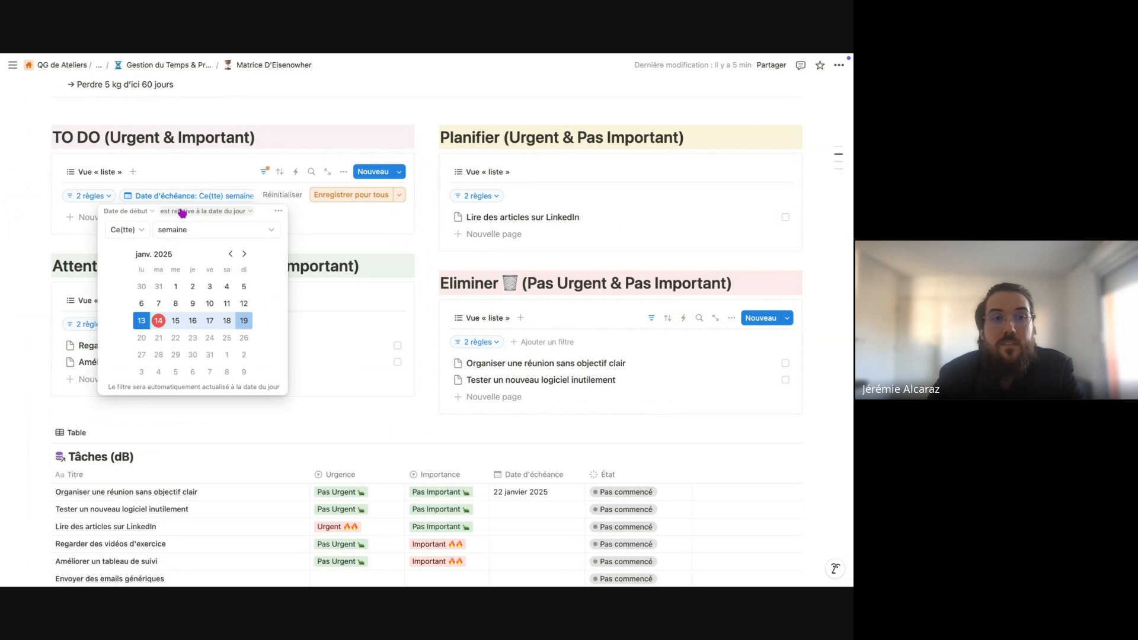
click(169, 230)
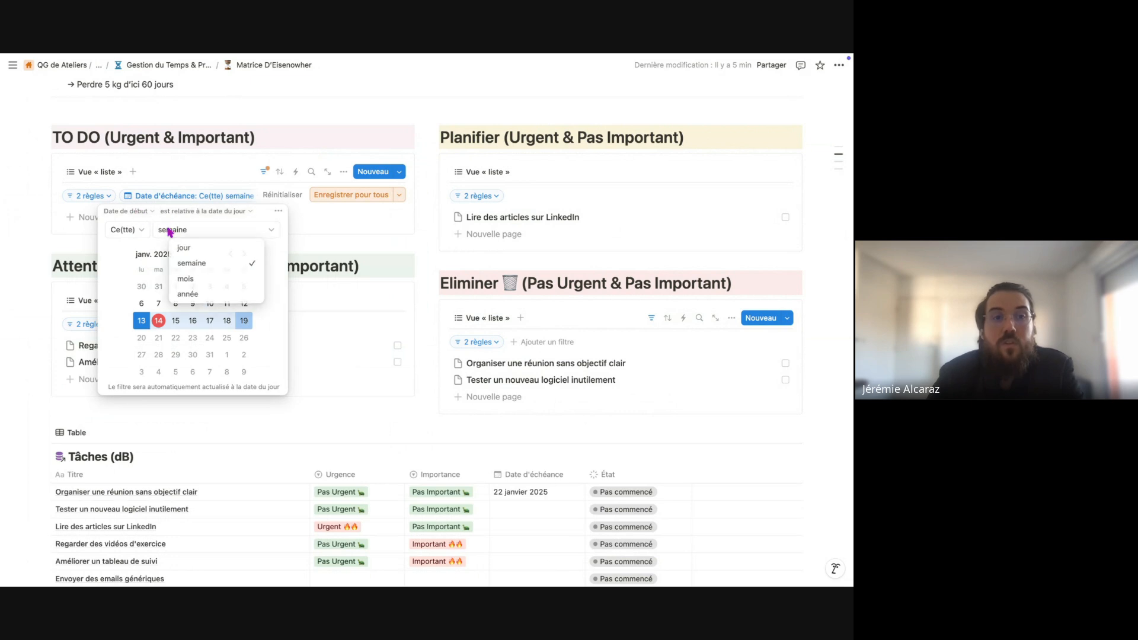
click(195, 249)
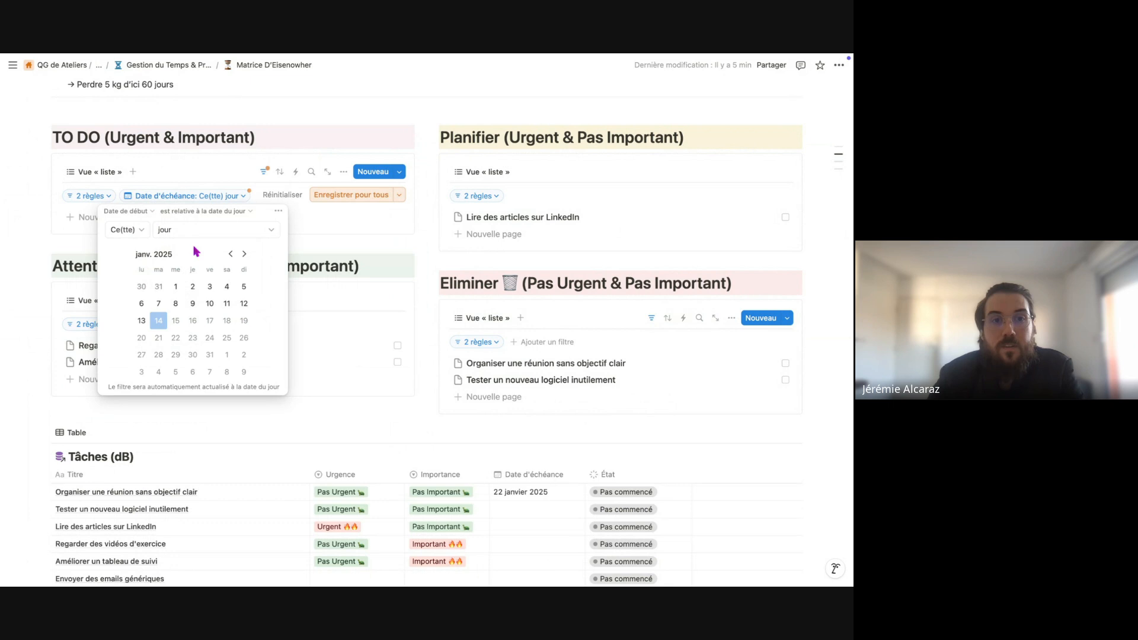
click(338, 199)
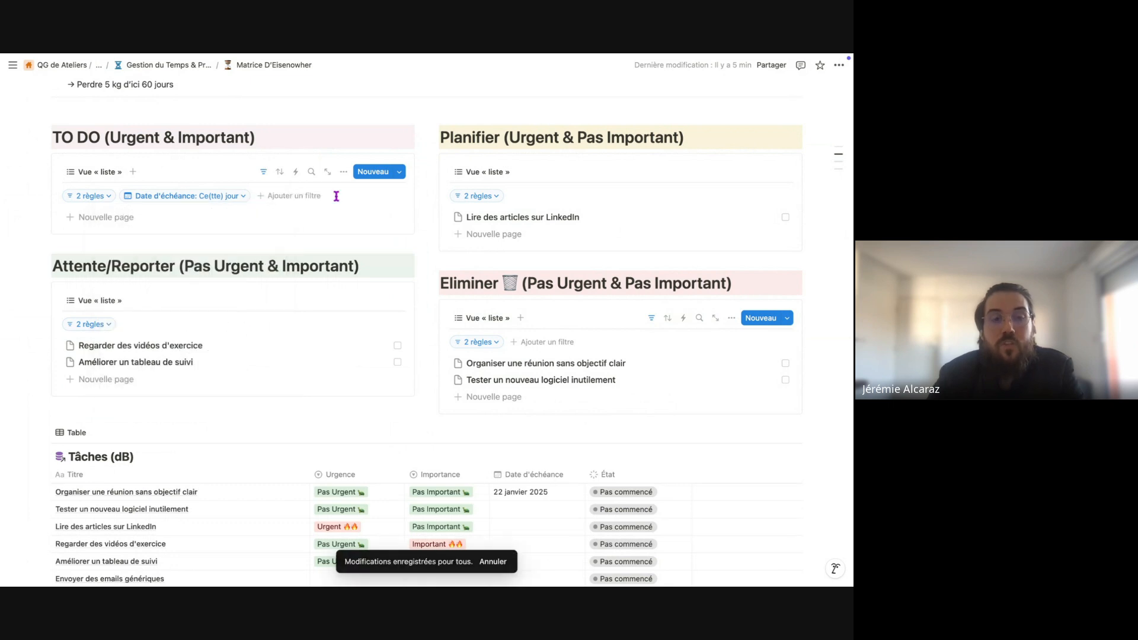
scroll(336, 196, down, 1)
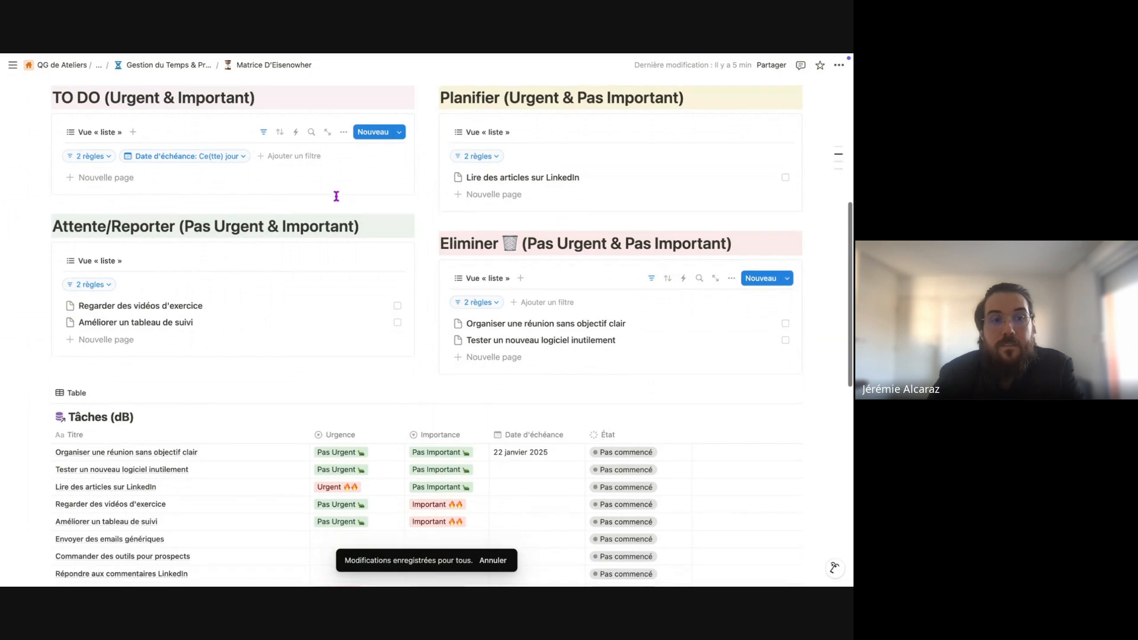
scroll(336, 195, down, 4)
scroll(336, 195, up, 5)
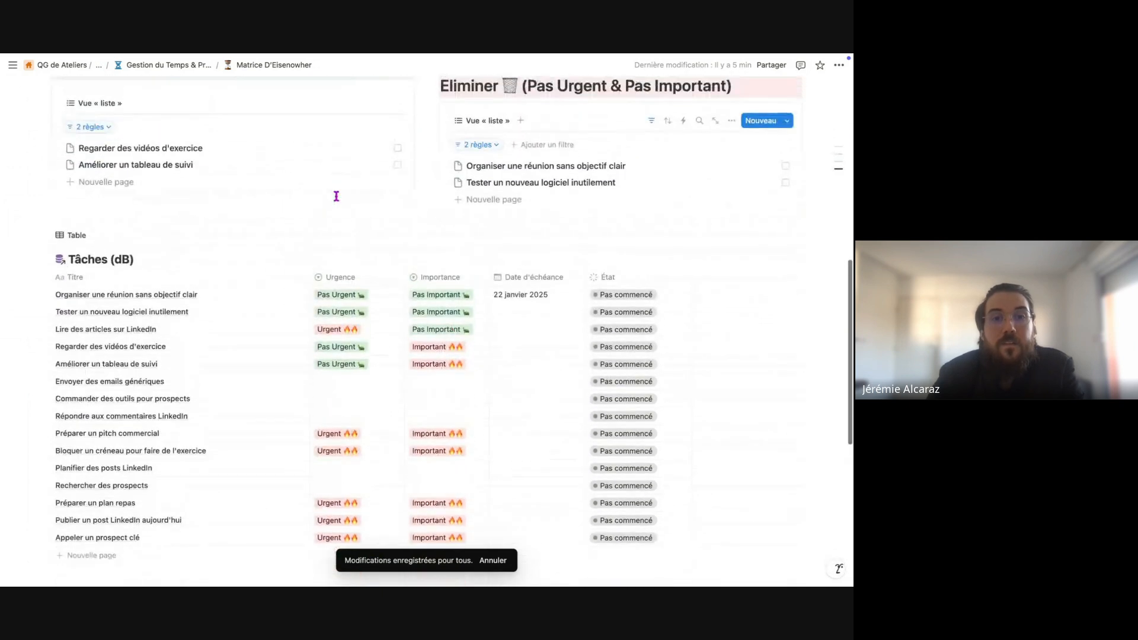
scroll(338, 201, up, 1)
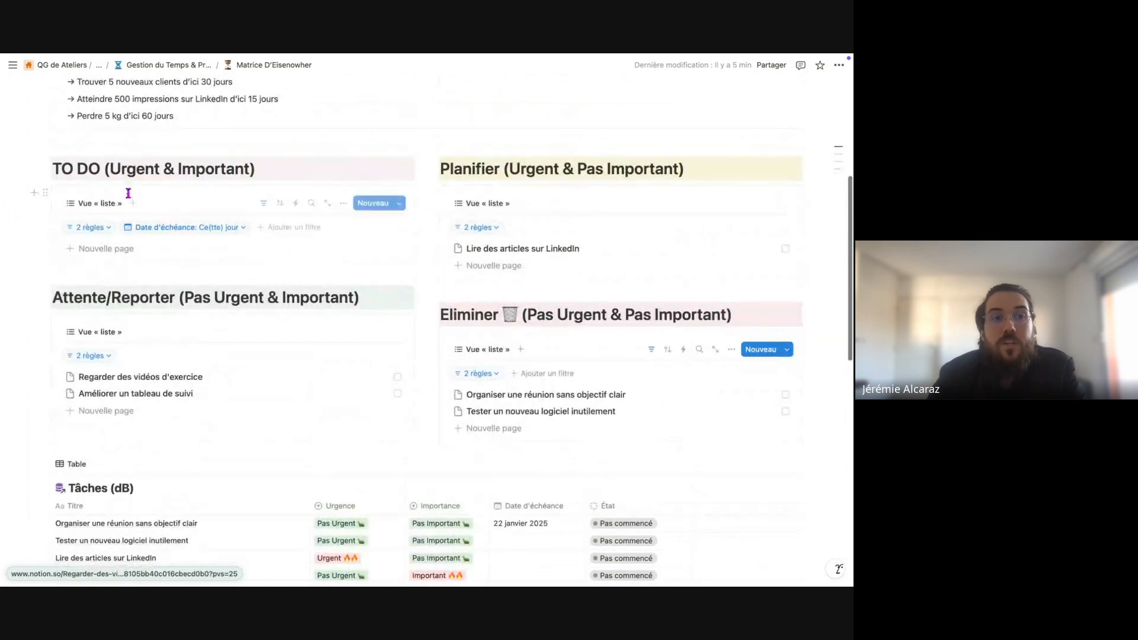
Set the Date d'échéance of "Préparer un pitch commercial" to 14 janvier 2025 and fill it down to "Appeler un prospect clé".
scroll(253, 295, down, 3)
scroll(255, 294, down, 2)
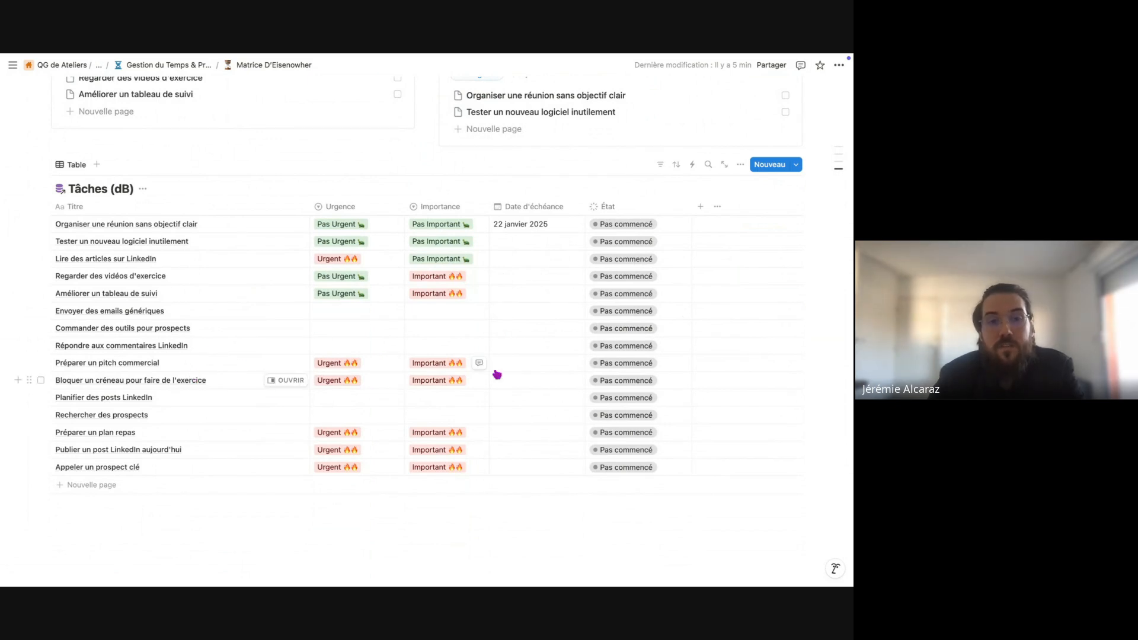
click(512, 369)
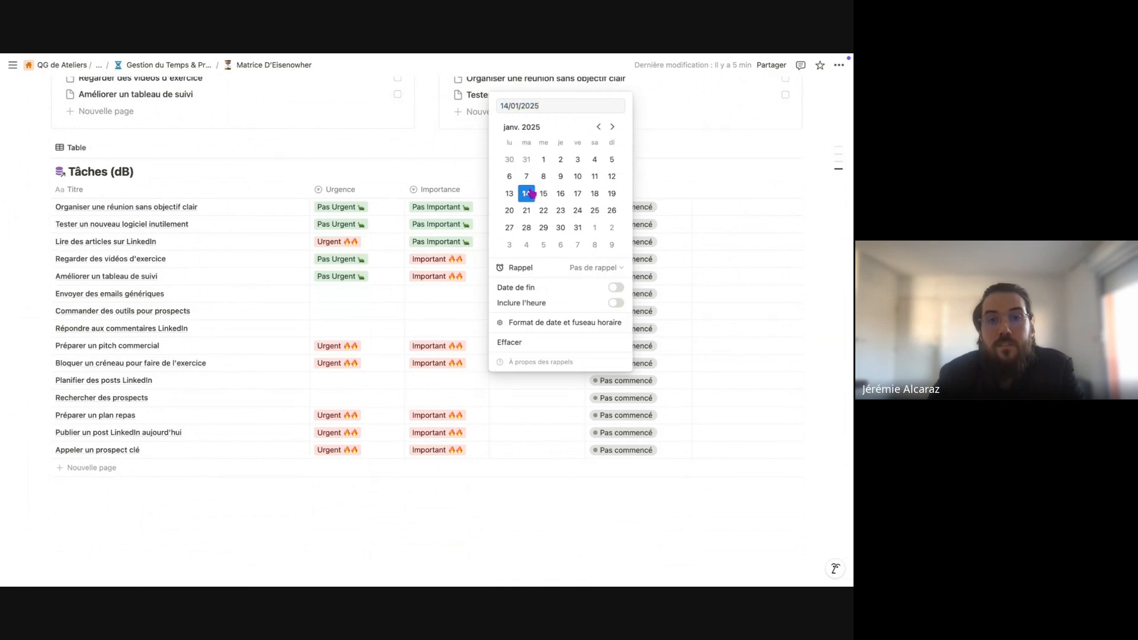
click(462, 268)
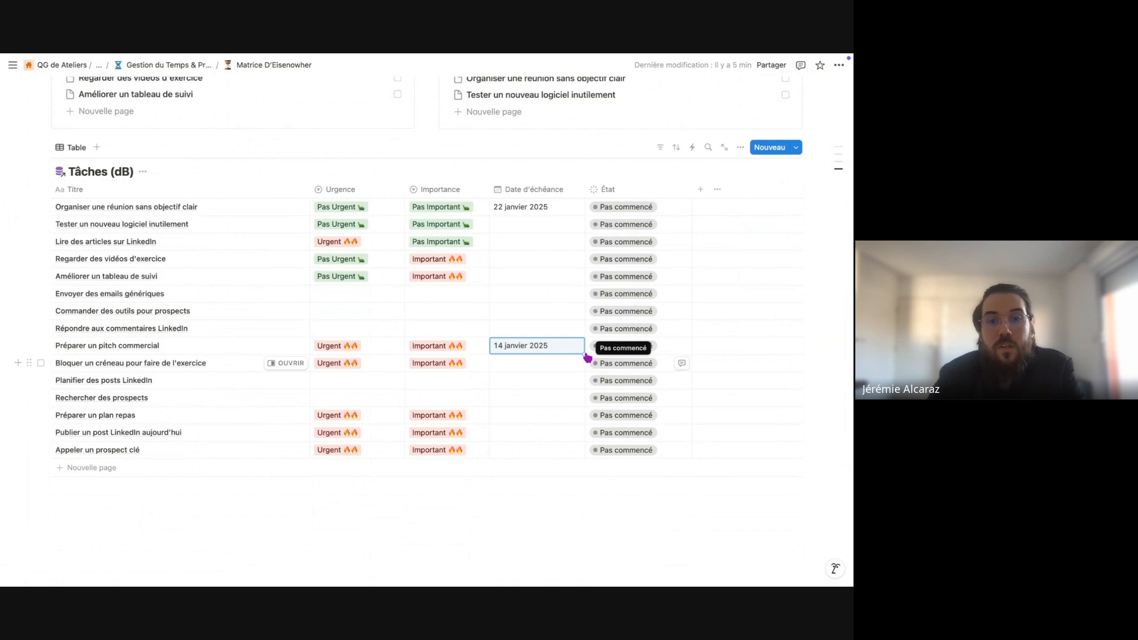
drag(585, 359, 579, 452)
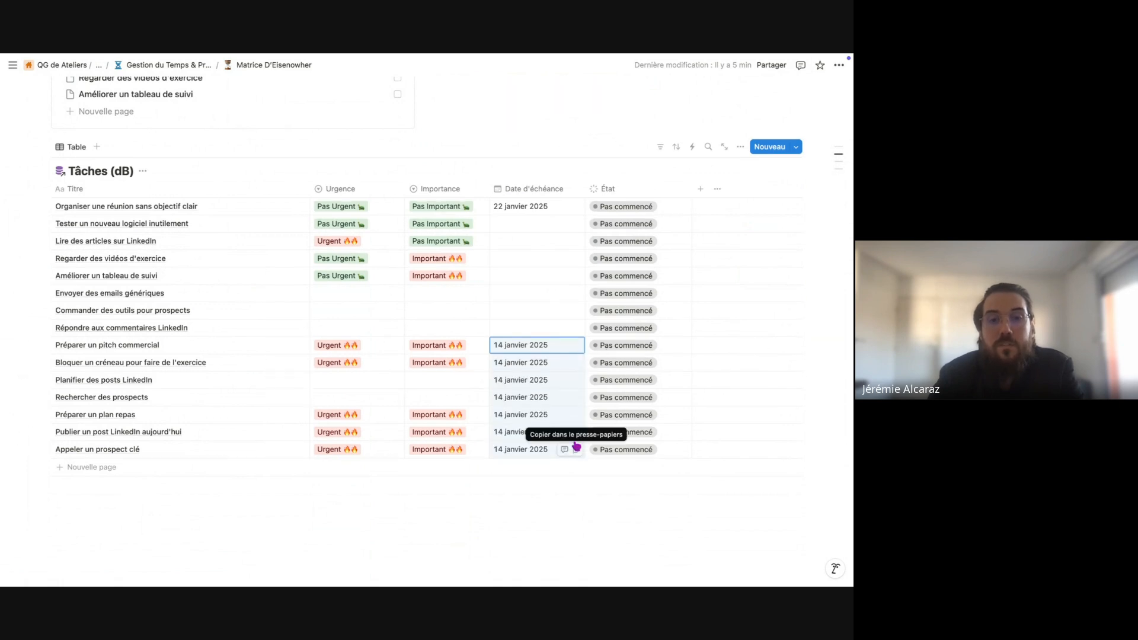
Clear the Date d'échéance of "Planifier des posts LinkedIn" and "Rechercher des prospects", and check the TO DO list.
click(548, 380)
click(543, 366)
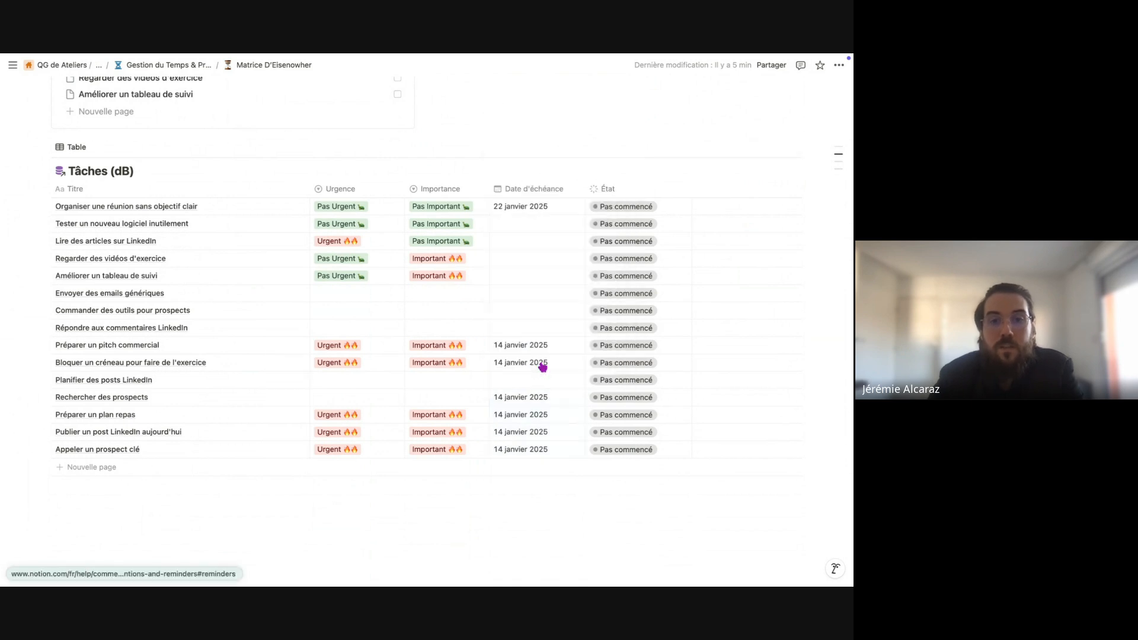
click(520, 397)
click(522, 383)
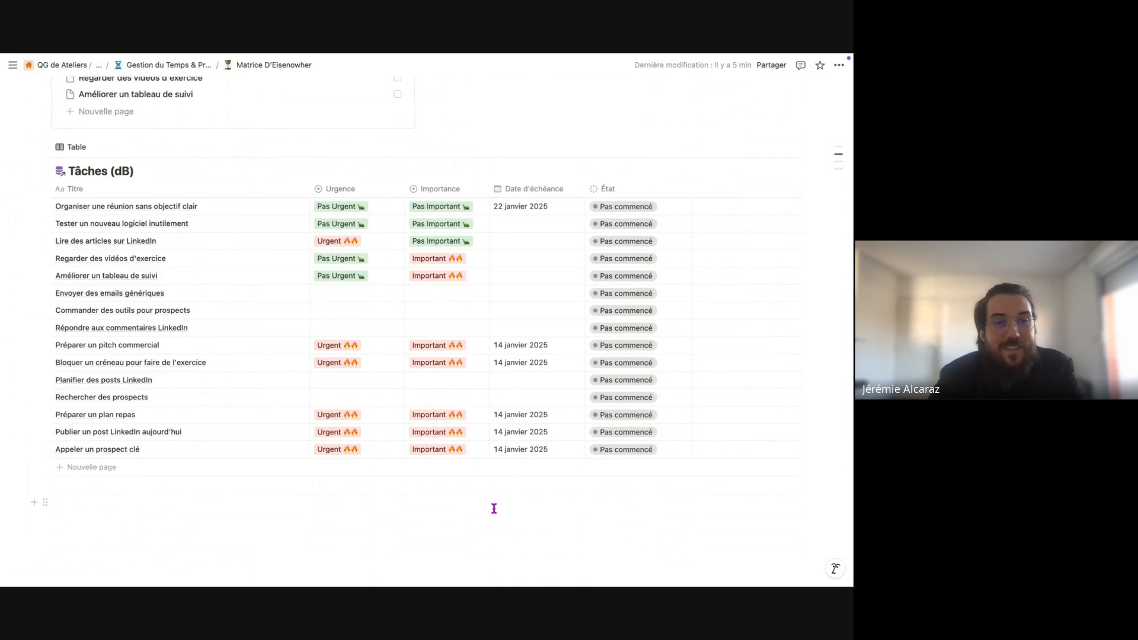
scroll(494, 509, up, 10)
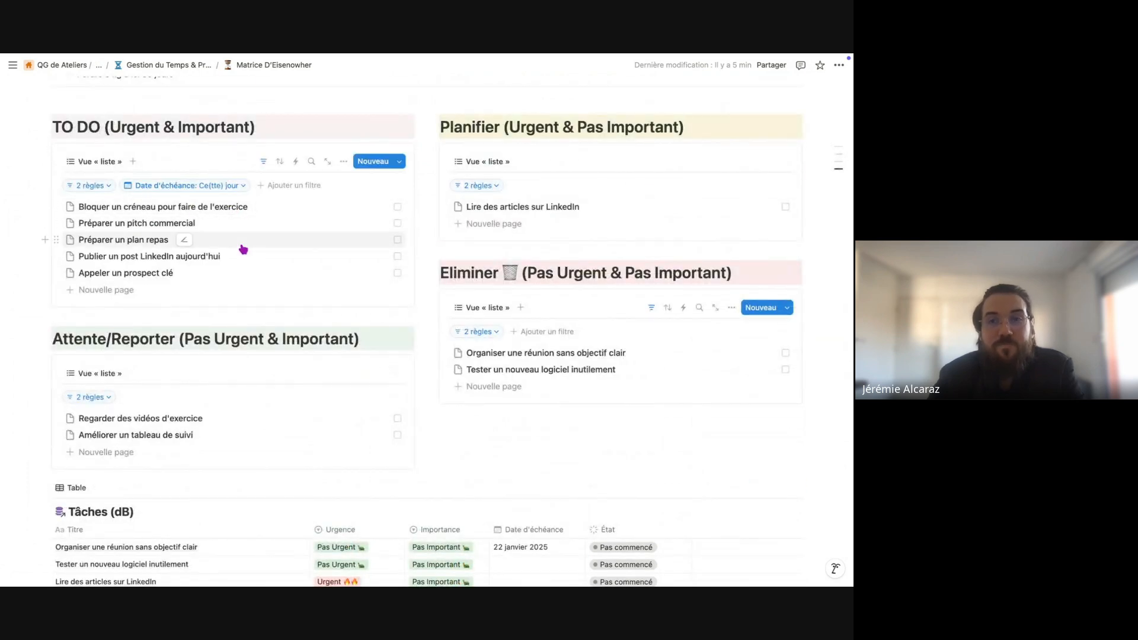
Move "Envoyer des emails génériques" from the Tâches (dB) table to the end of the TO DO list and check its properties.
scroll(243, 249, down, 3)
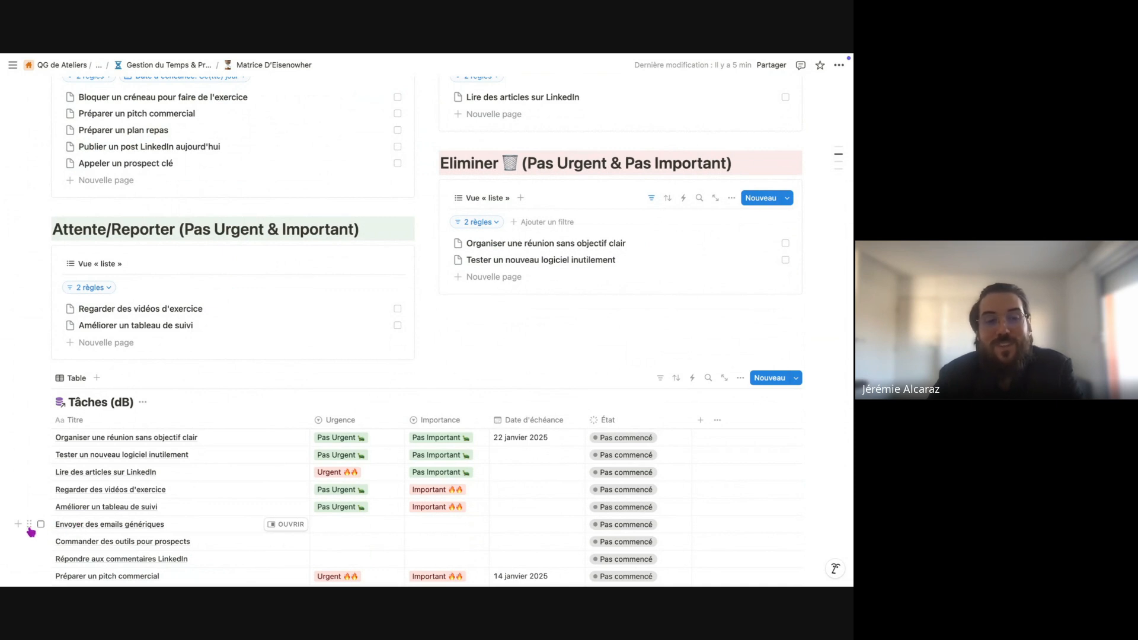
drag(27, 525, 113, 177)
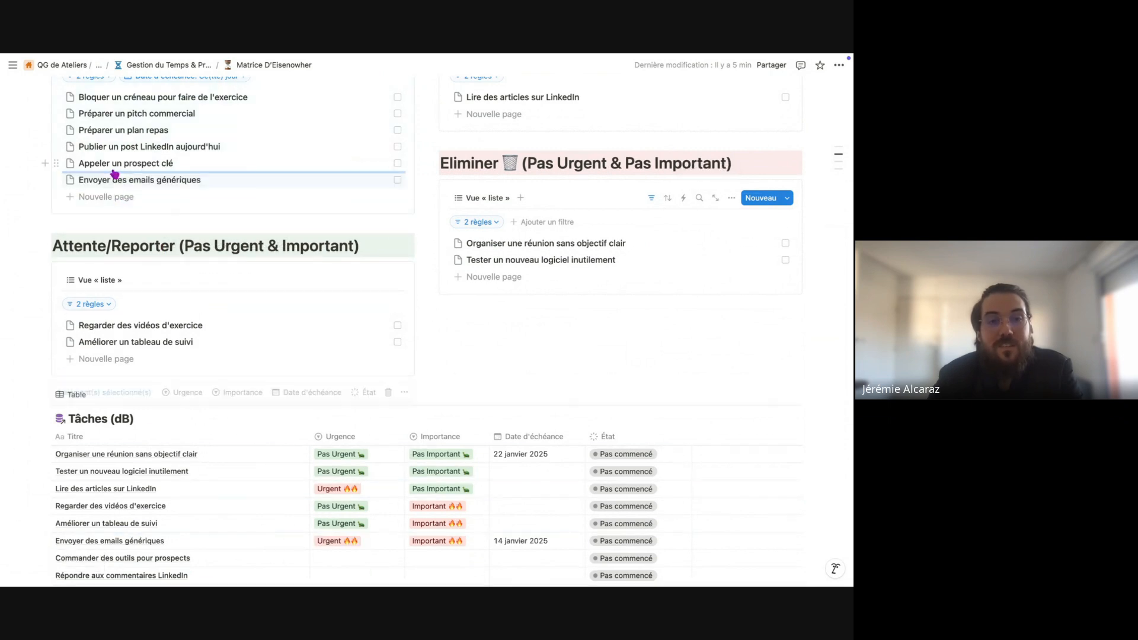
scroll(401, 513, down, 3)
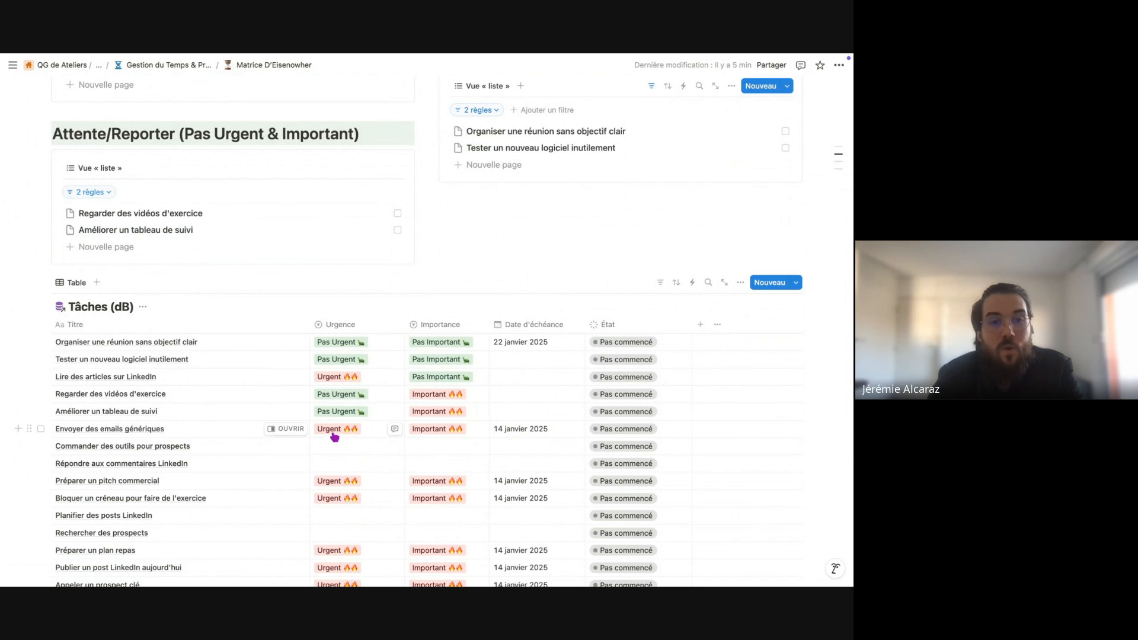
scroll(335, 437, up, 1)
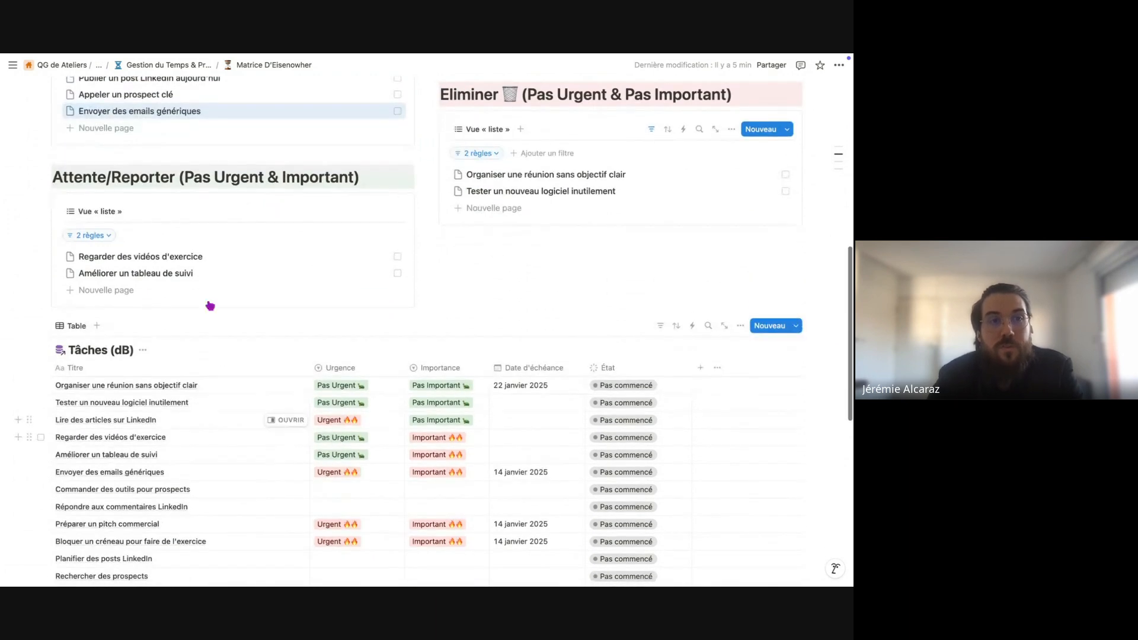
Move "Envoyer des emails génériques" from the TO DO list to the end of the Eliminer list.
drag(56, 111, 567, 201)
scroll(568, 201, up, 3)
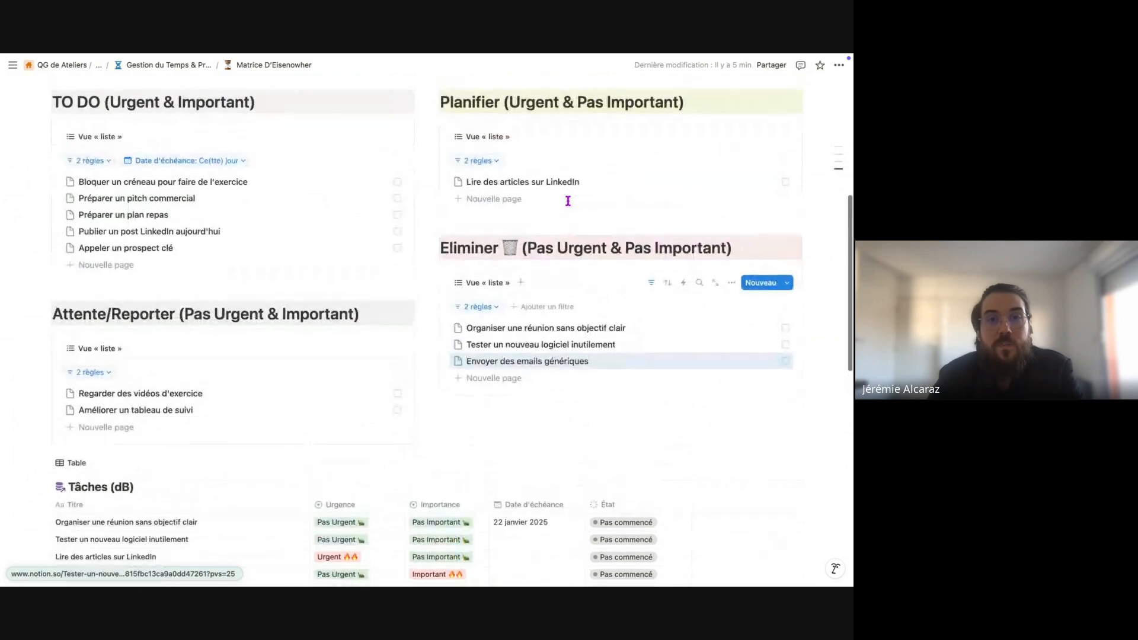
scroll(568, 201, down, 3)
scroll(568, 201, up, 2)
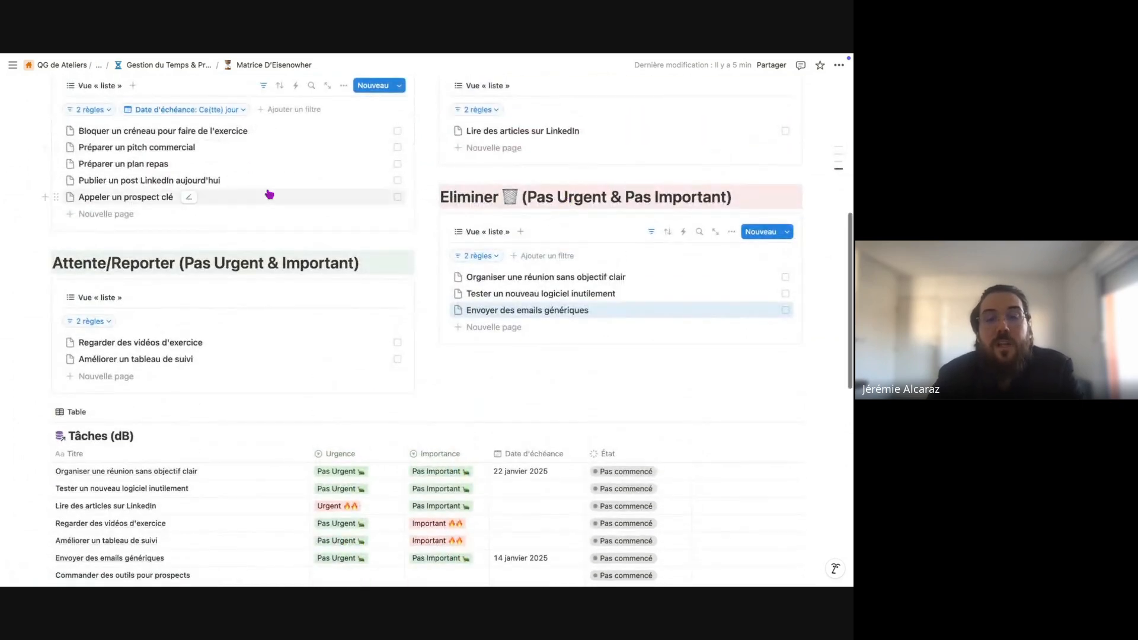
scroll(269, 194, up, 1)
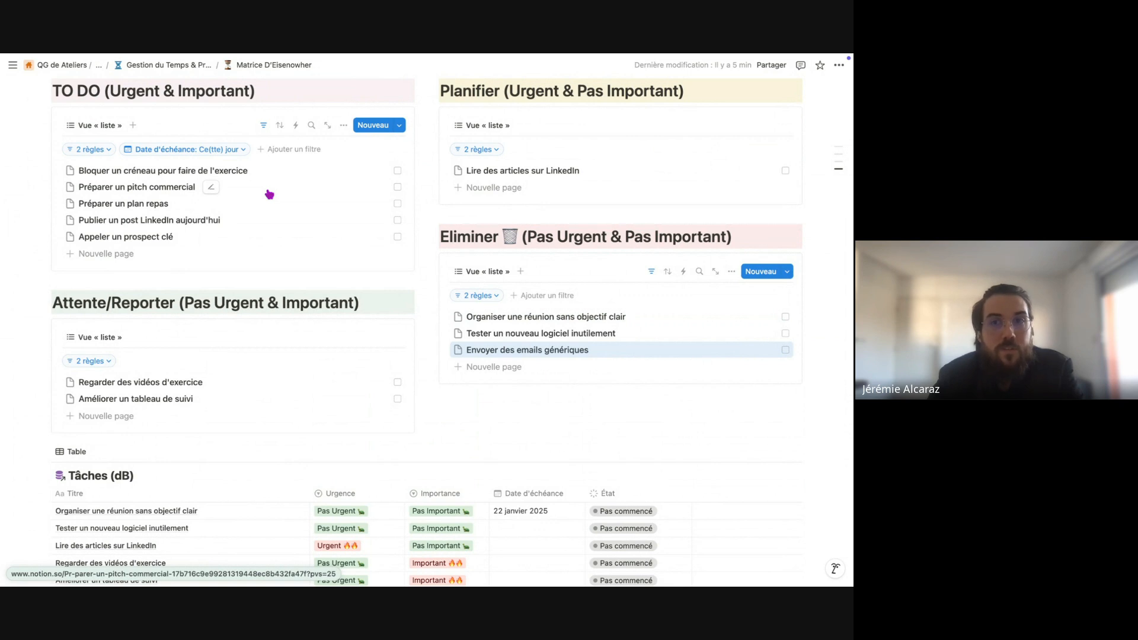
Rename the TO DO list's view as "À faire" and give it the icon with two opposite horizontal arrows.
click(94, 126)
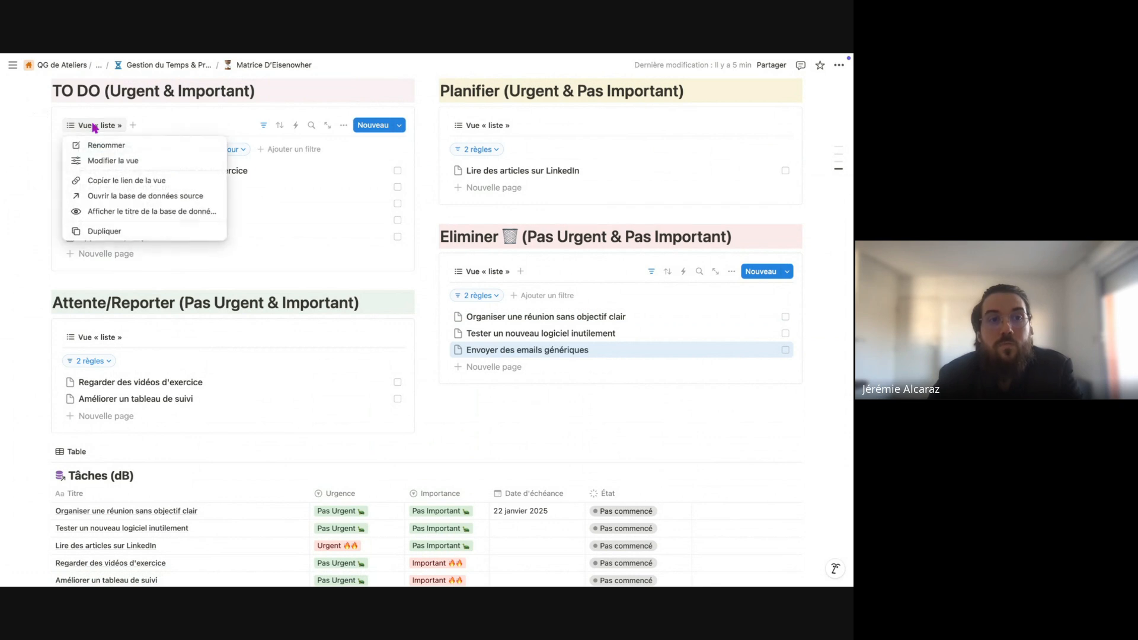
click(113, 144)
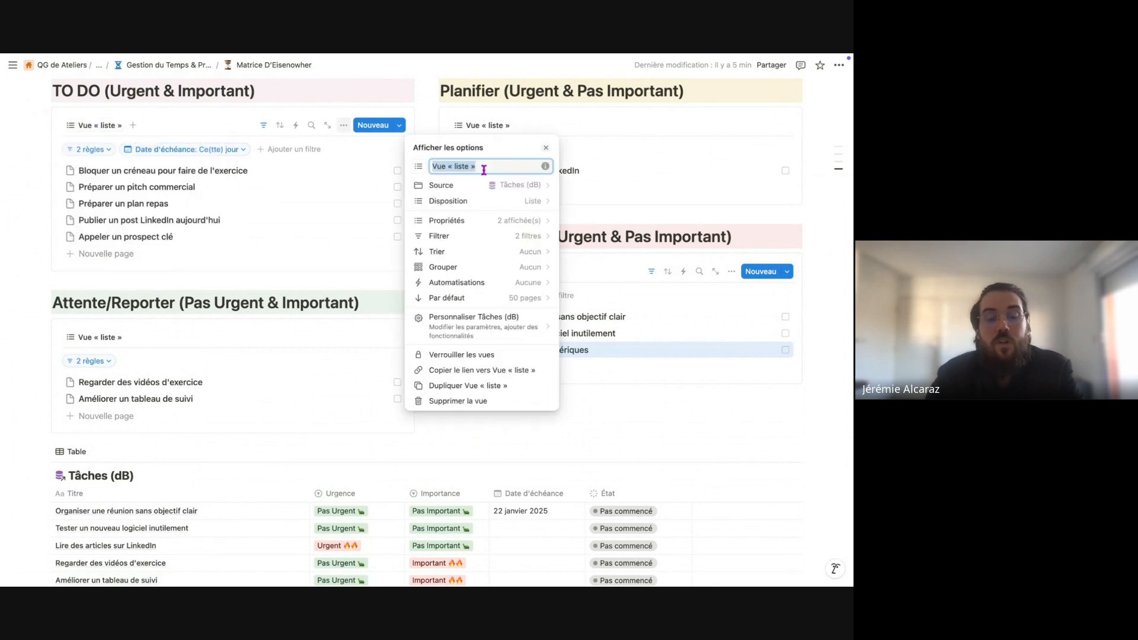
text(À)
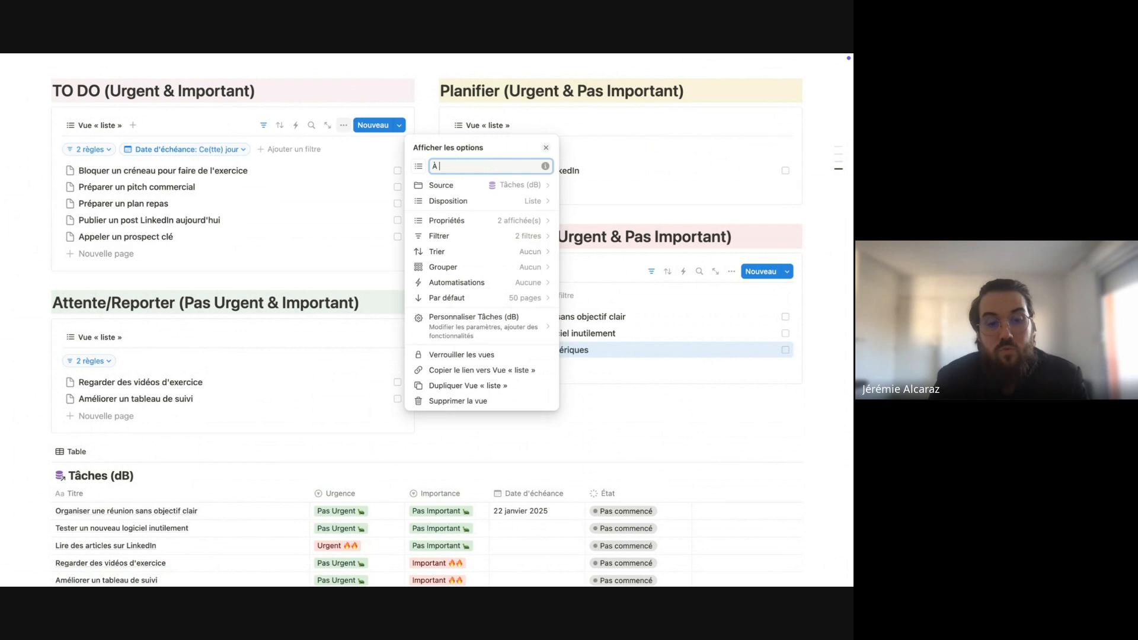
text( faire)
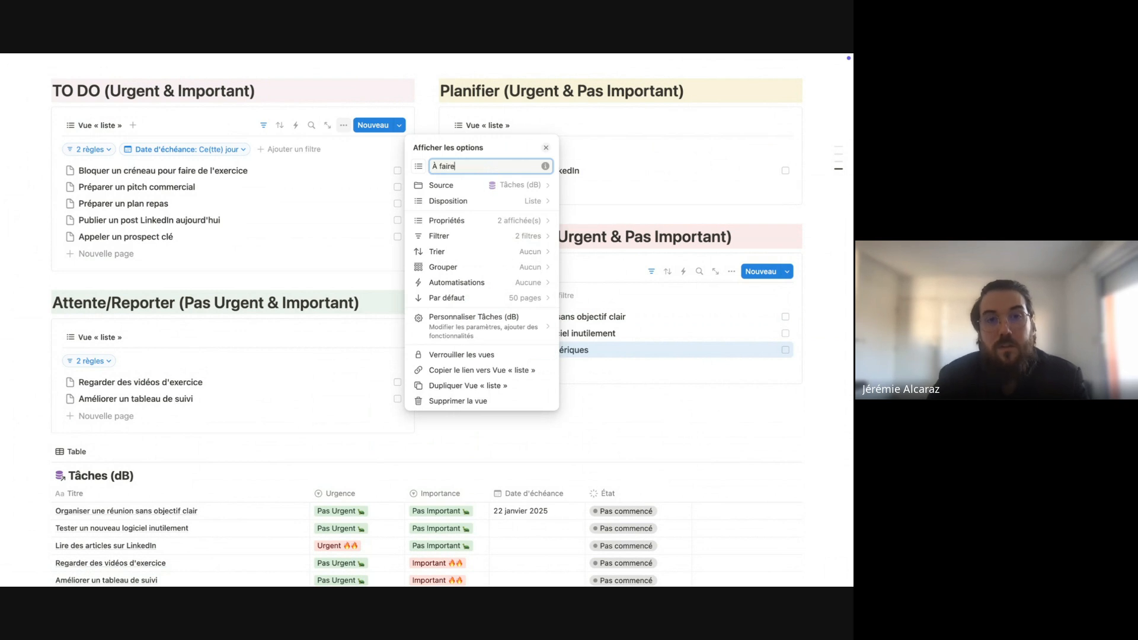
click(418, 167)
text(arrow)
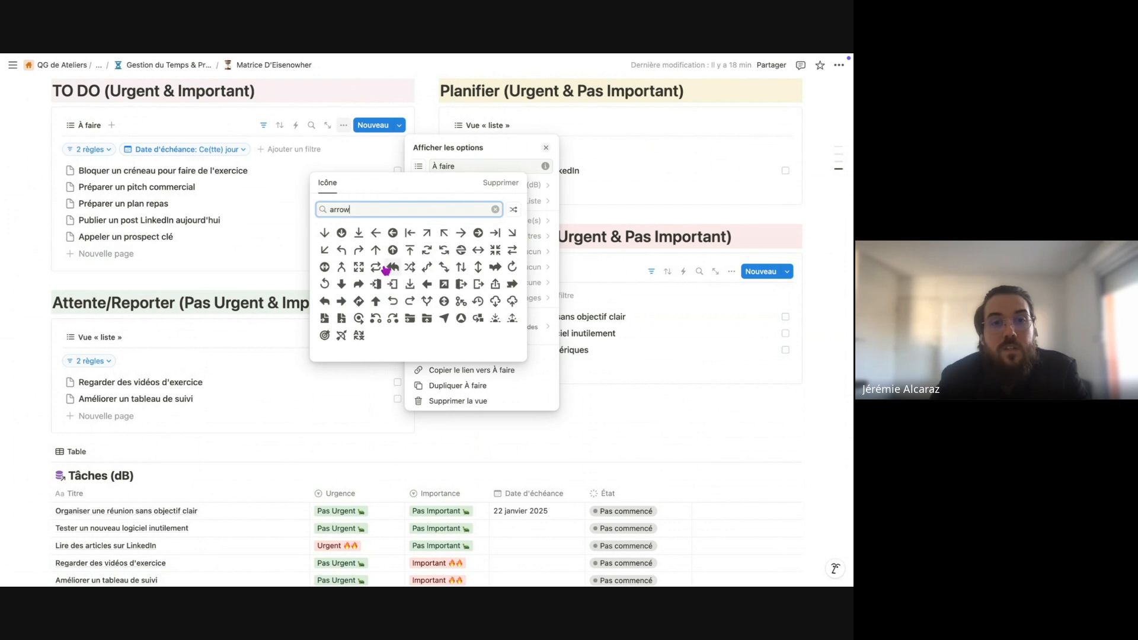
click(512, 250)
click(231, 109)
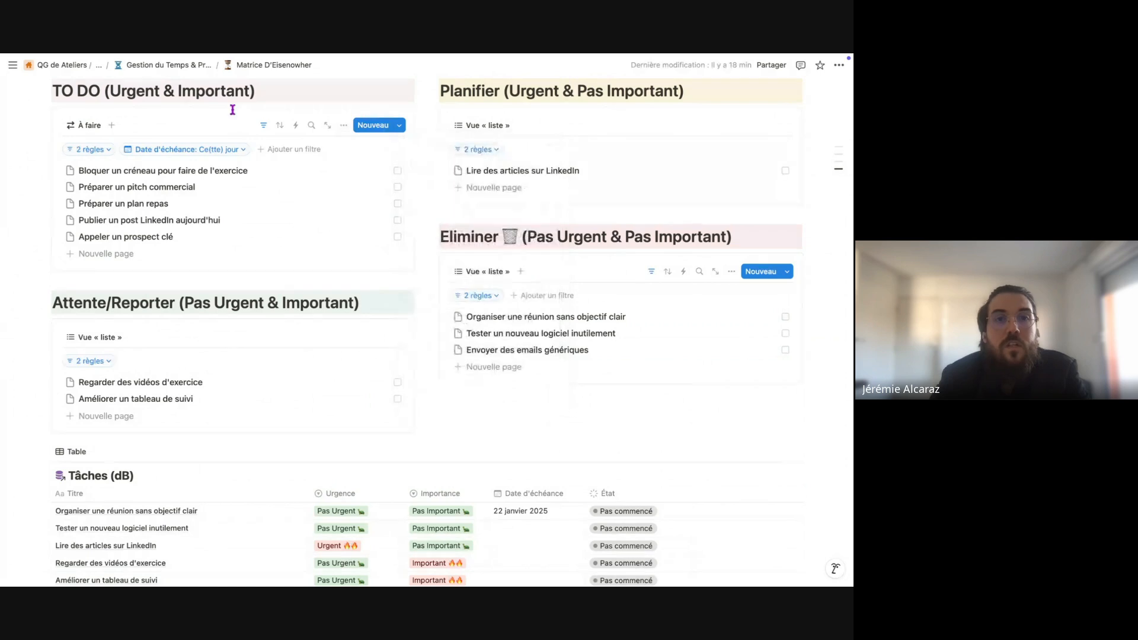
Add a Calendrier view beside À faire in the TO DO block, linked to the Tâches (dB) database.
scroll(231, 189, up, 1)
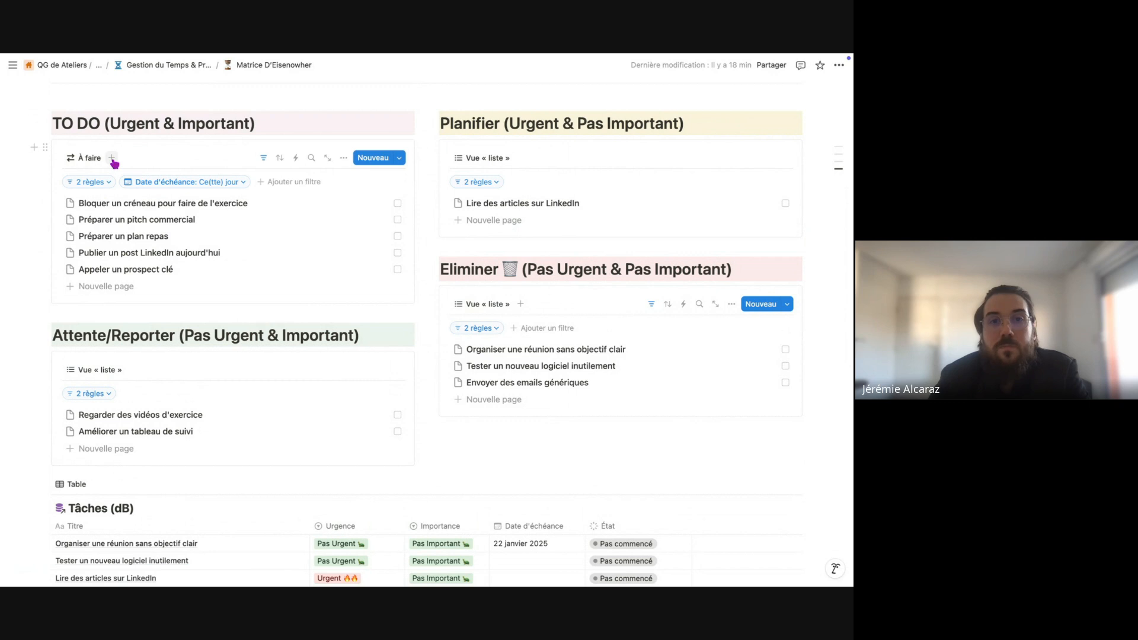
click(112, 159)
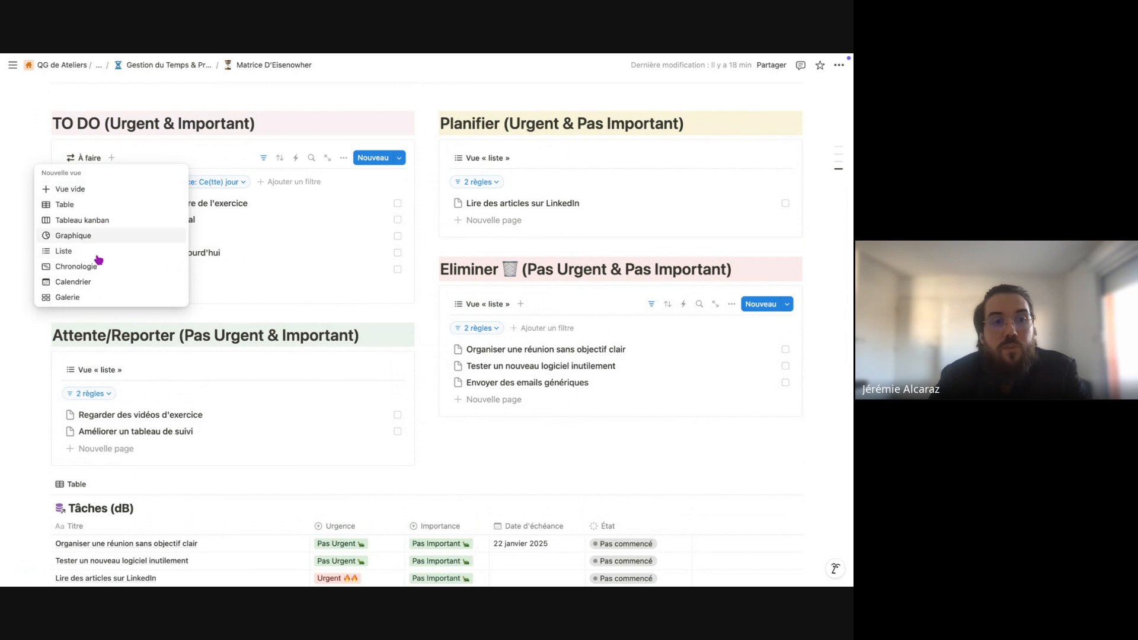
click(88, 288)
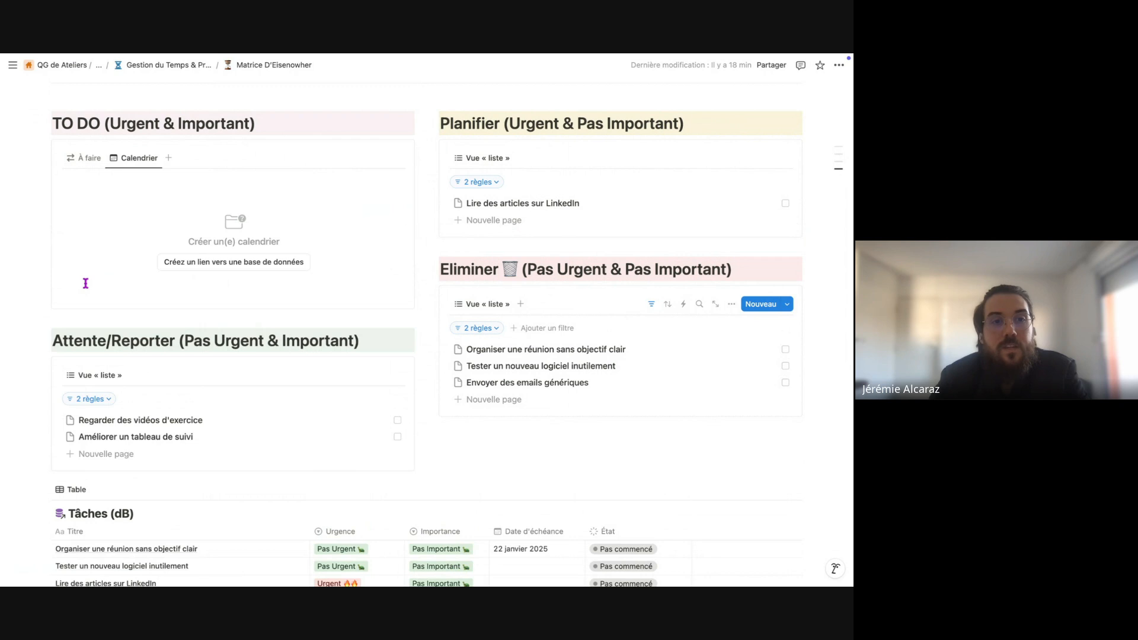
click(192, 268)
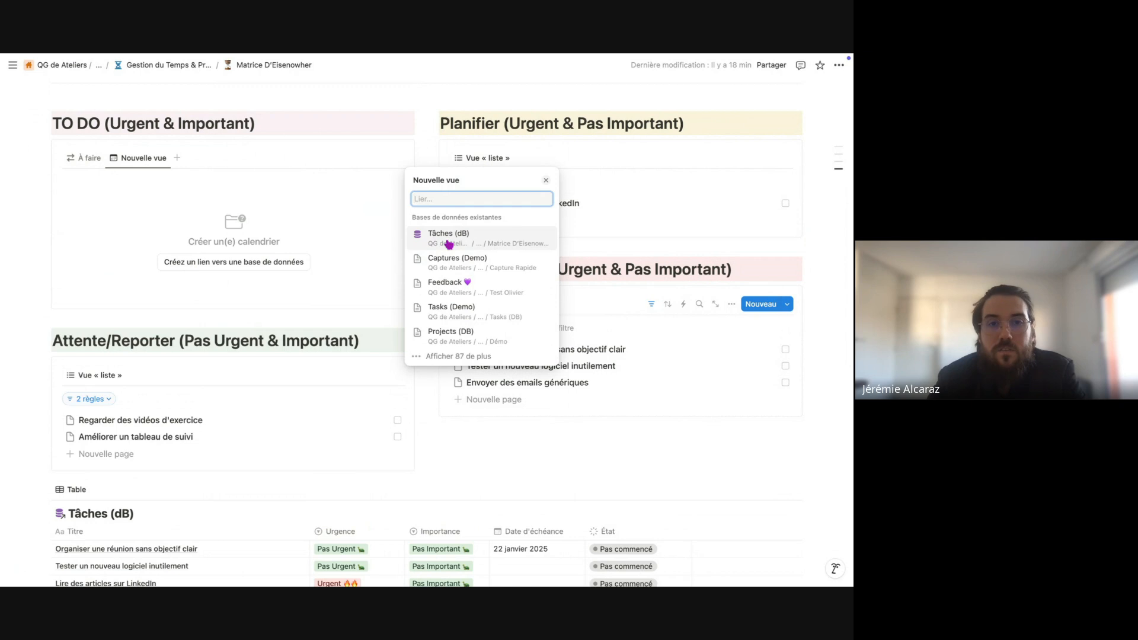
click(449, 237)
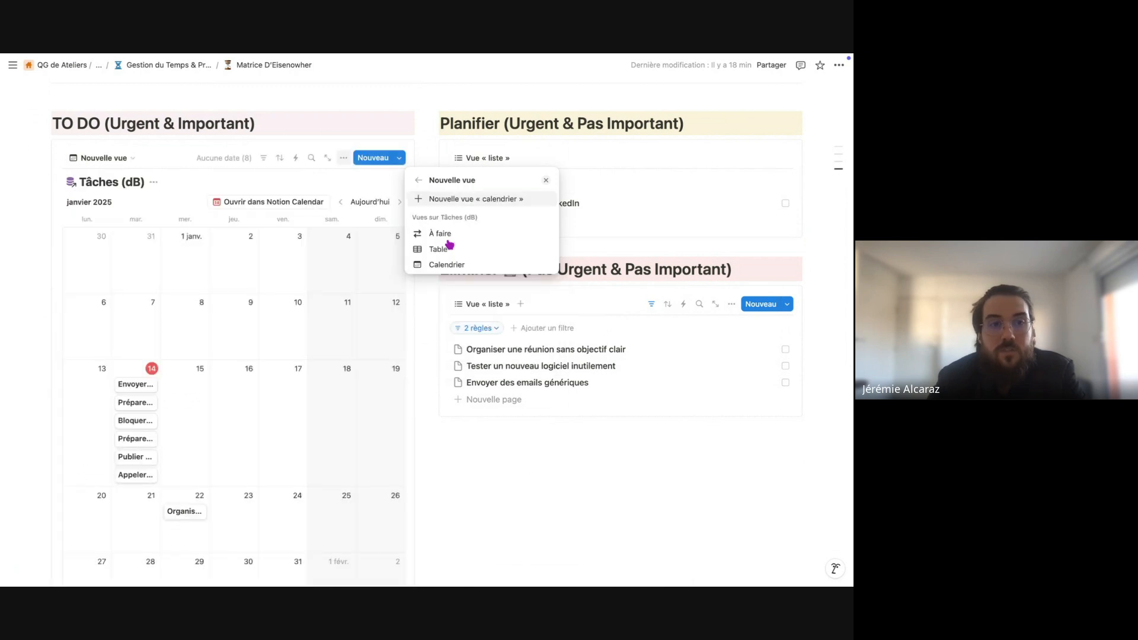
click(177, 183)
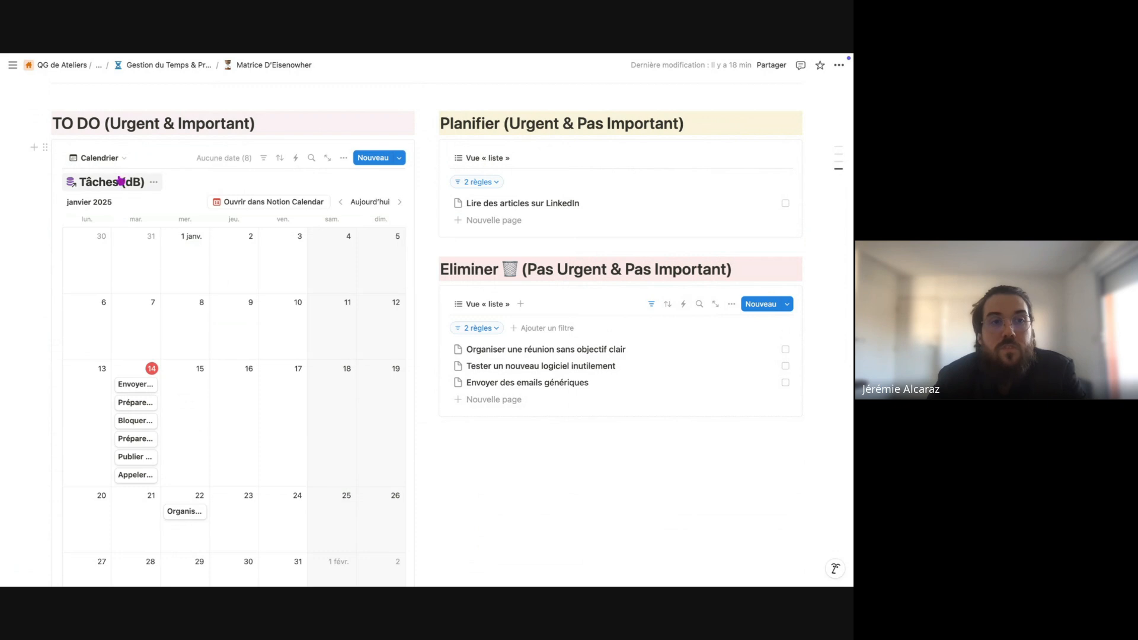
Compare the À faire list with the Calendrier view in the TO DO block, ending on the calendar.
click(115, 160)
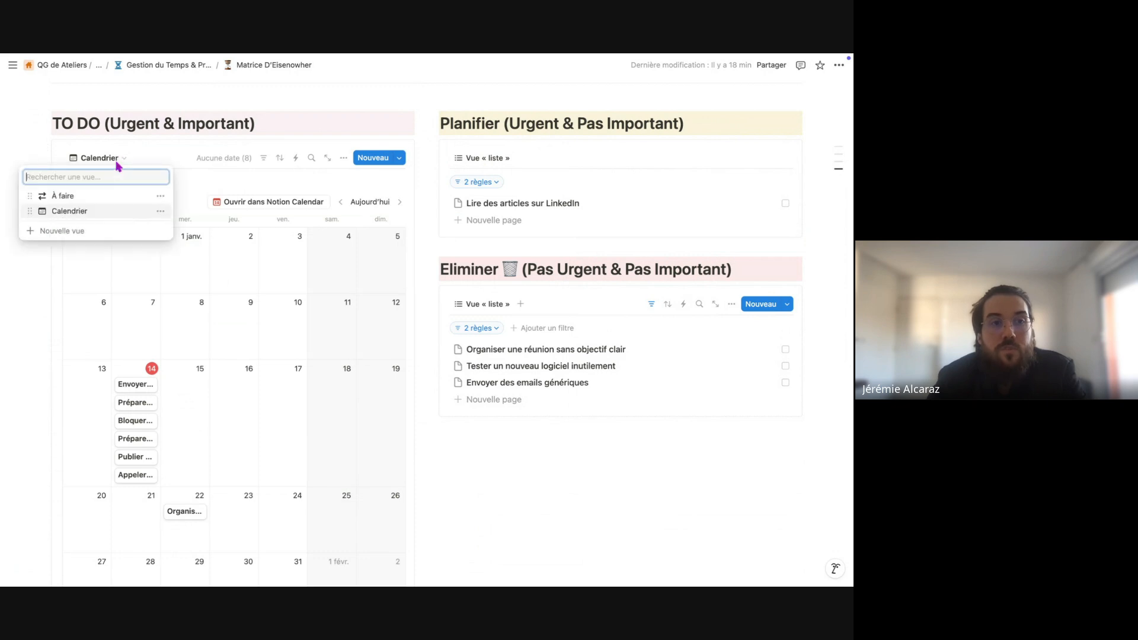
click(103, 198)
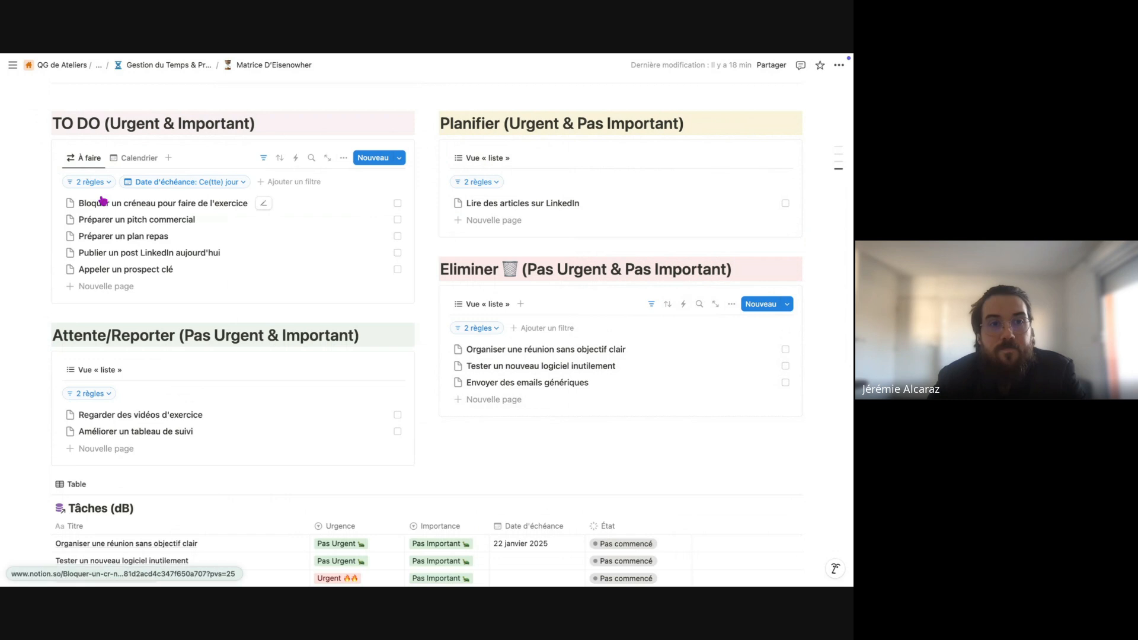
click(133, 161)
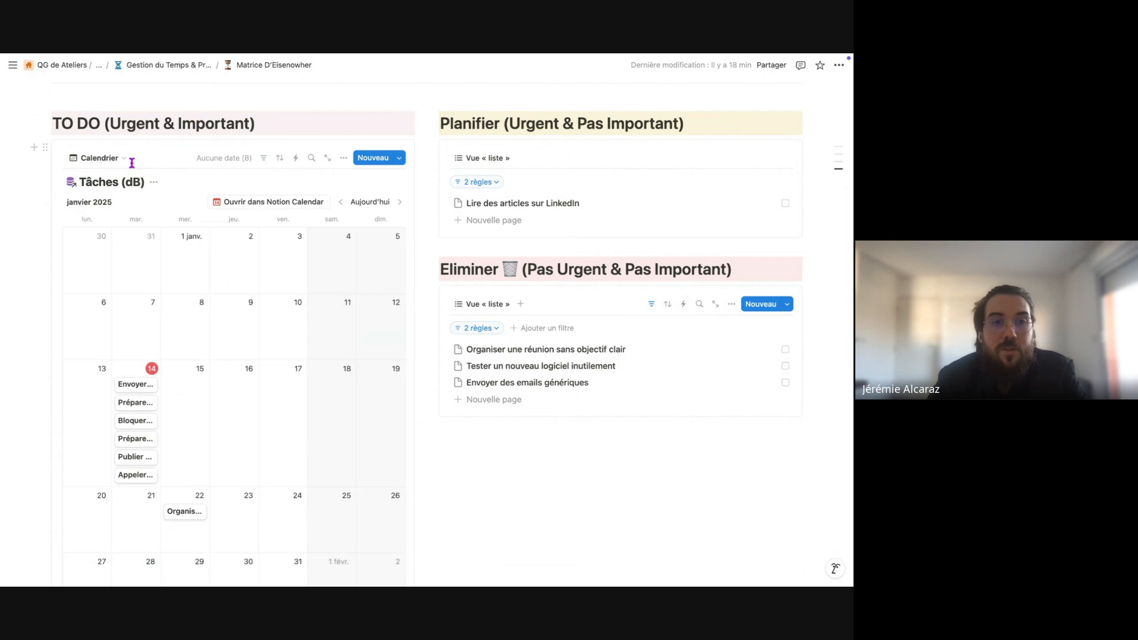
Open the task calendar in Notion Calendar and take the browser window out of full screen.
click(256, 203)
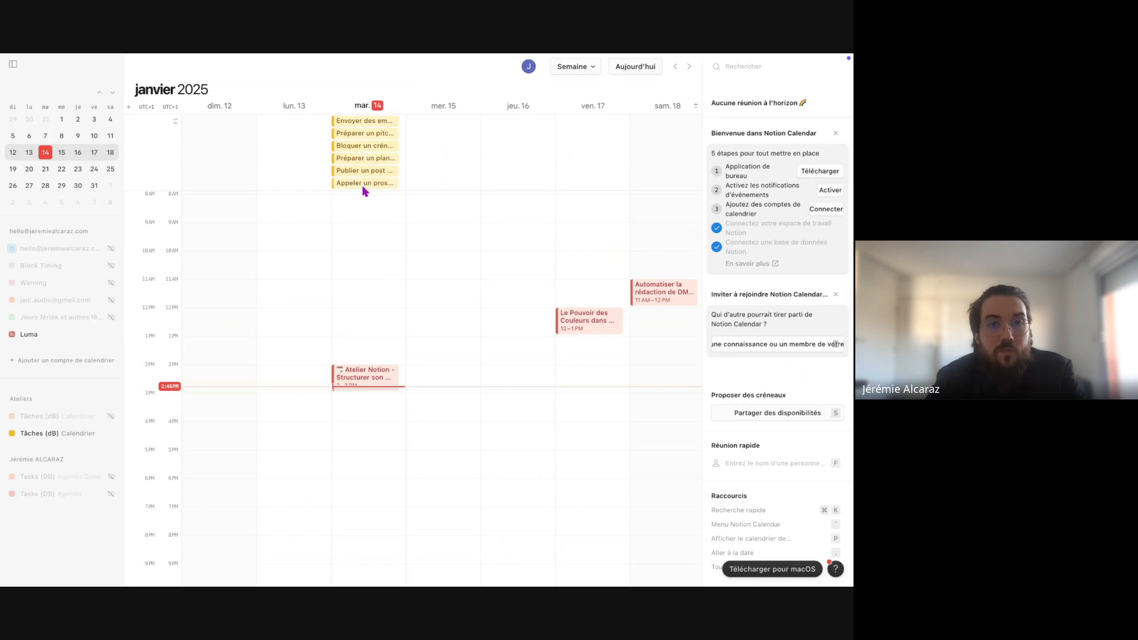
scroll(364, 191, down, 1)
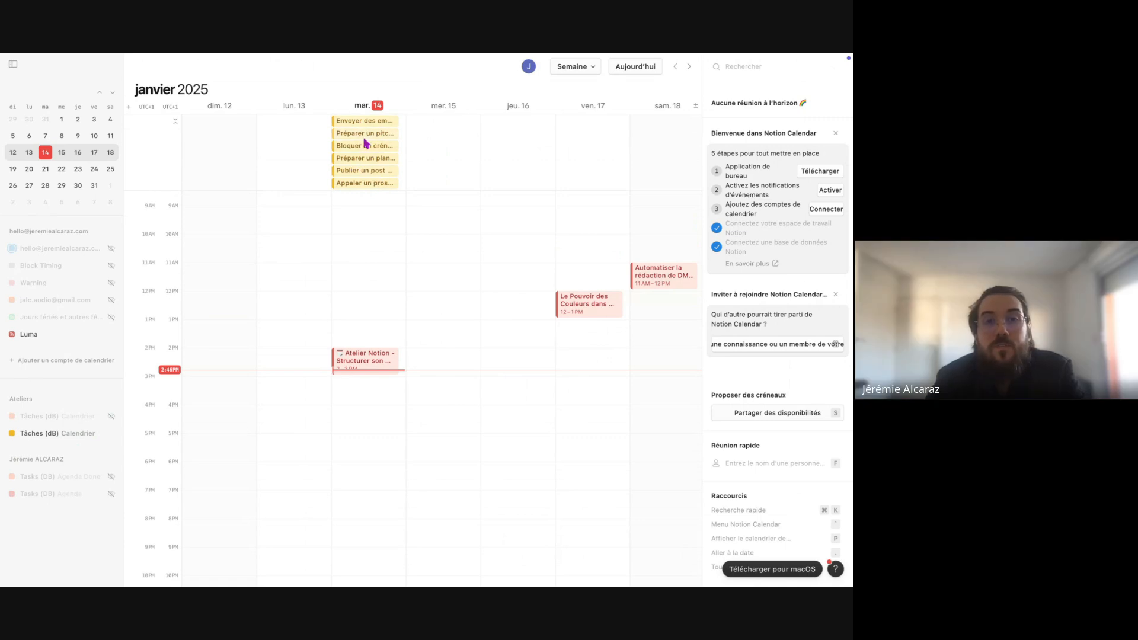
mouse_move(214, 57)
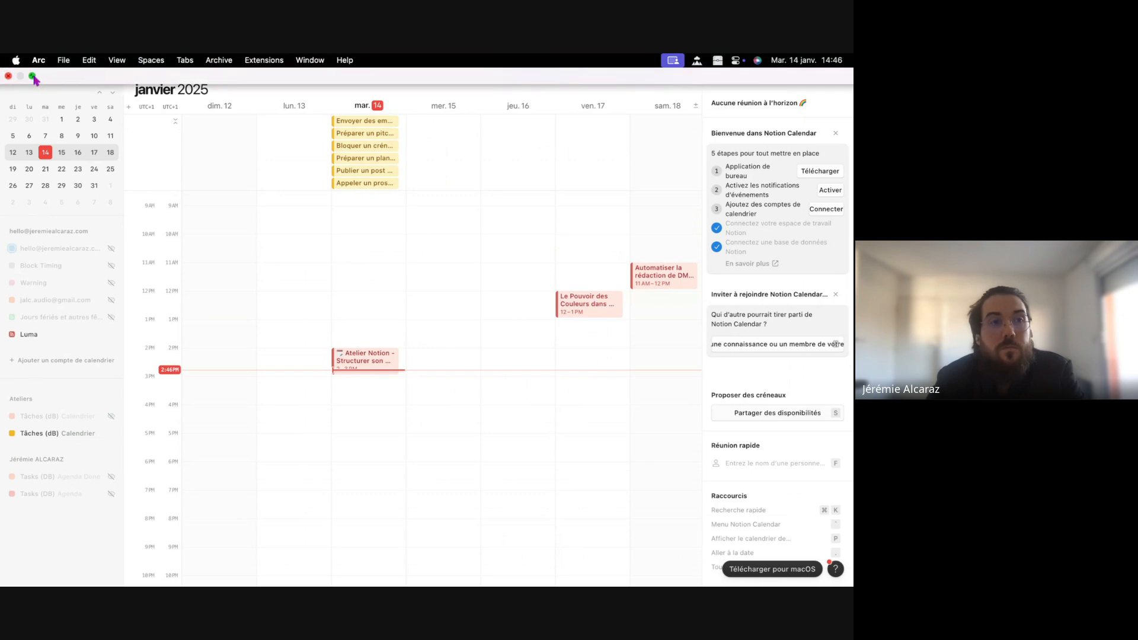
click(33, 77)
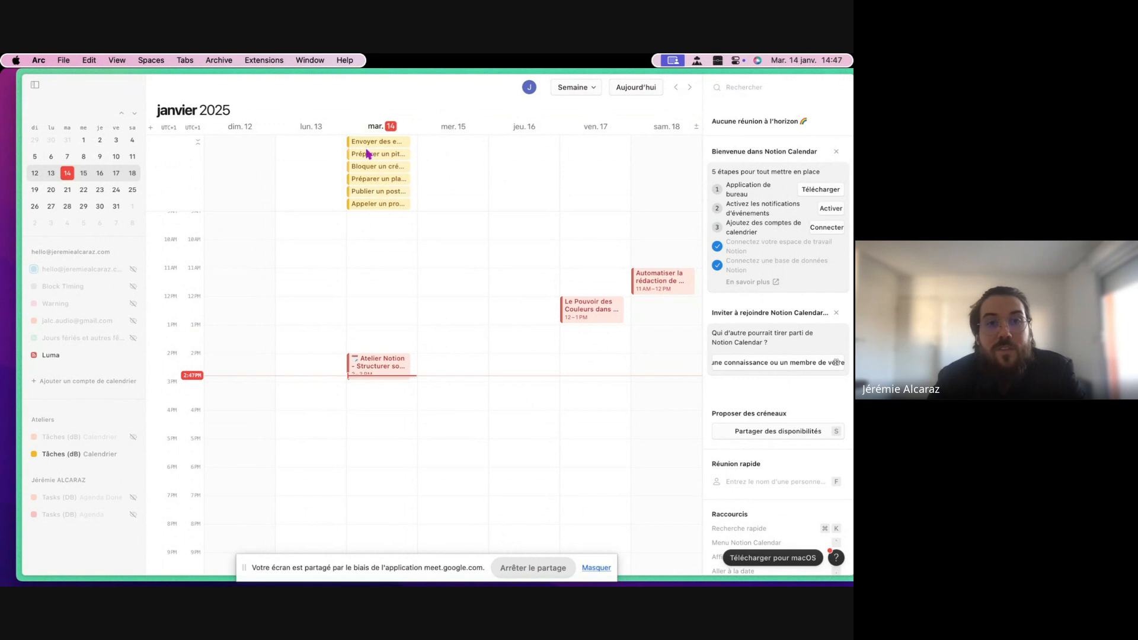
Reschedule the all-day task "Préparer un plan repas" to 1PM–1:30PM on Tuesday 14 January.
click(365, 181)
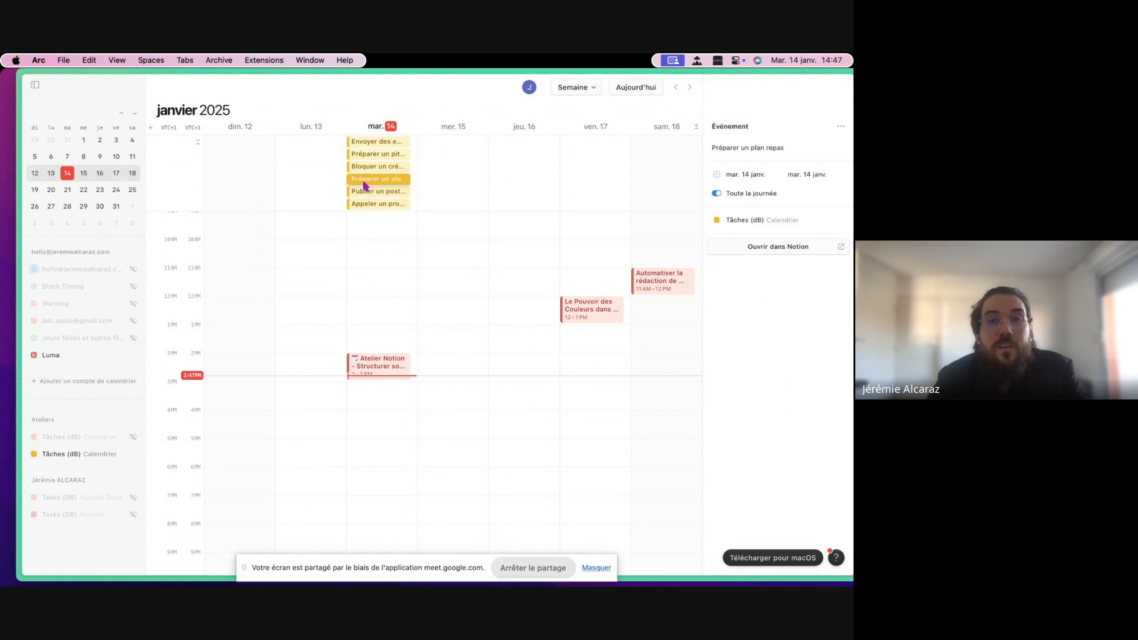
drag(365, 184, 384, 340)
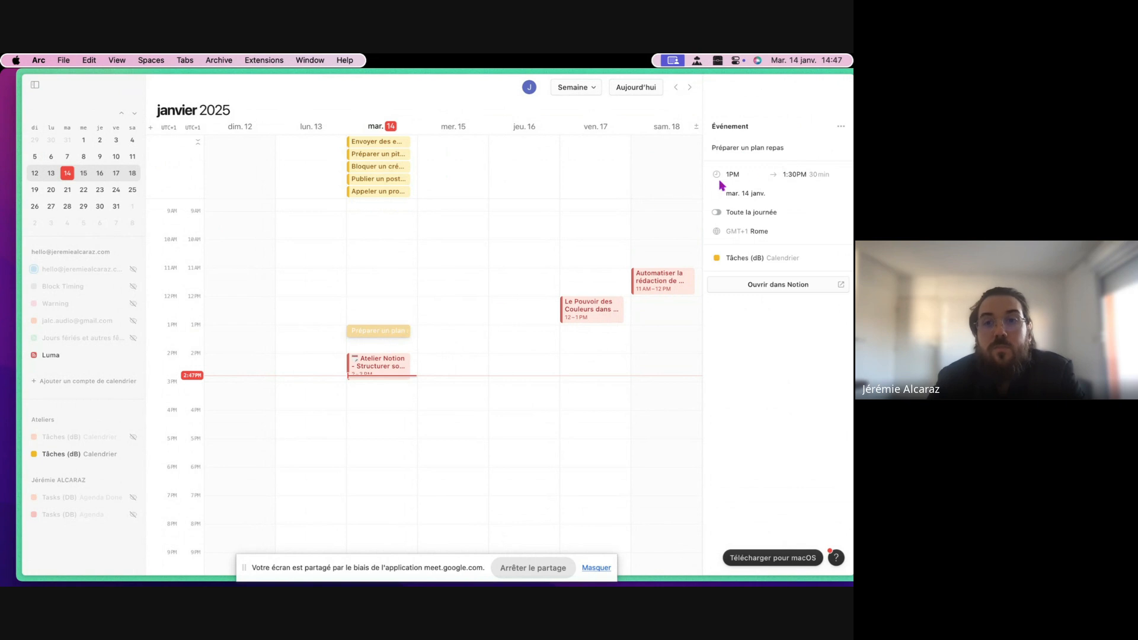
Open the page of the task "Préparer un plan repas" in Notion from its calendar event and start its empty body.
click(756, 285)
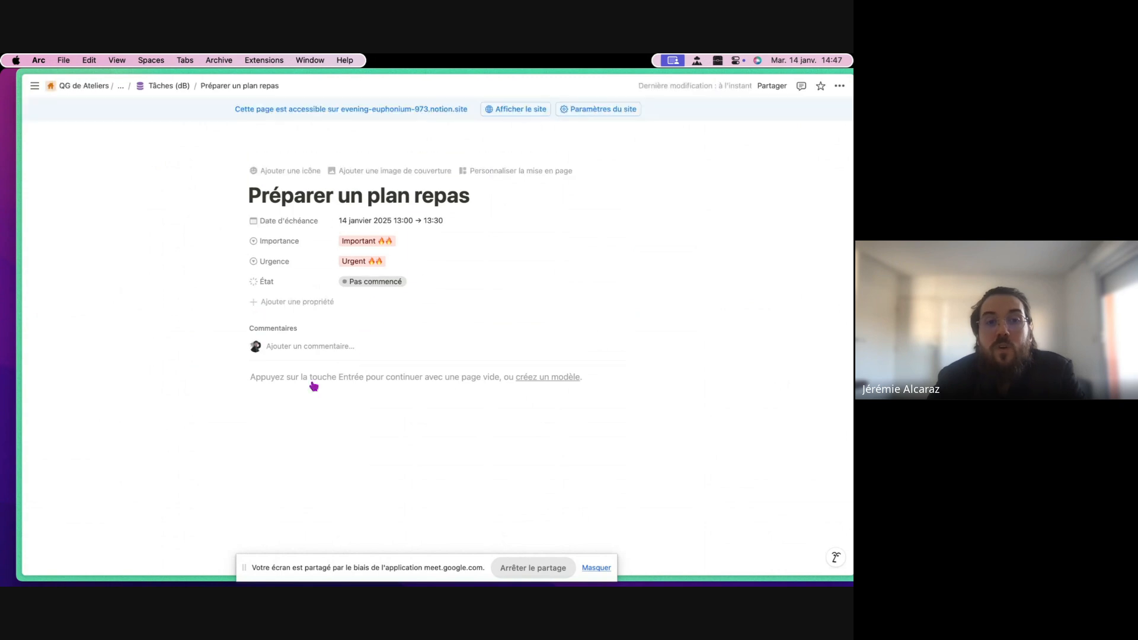
click(311, 381)
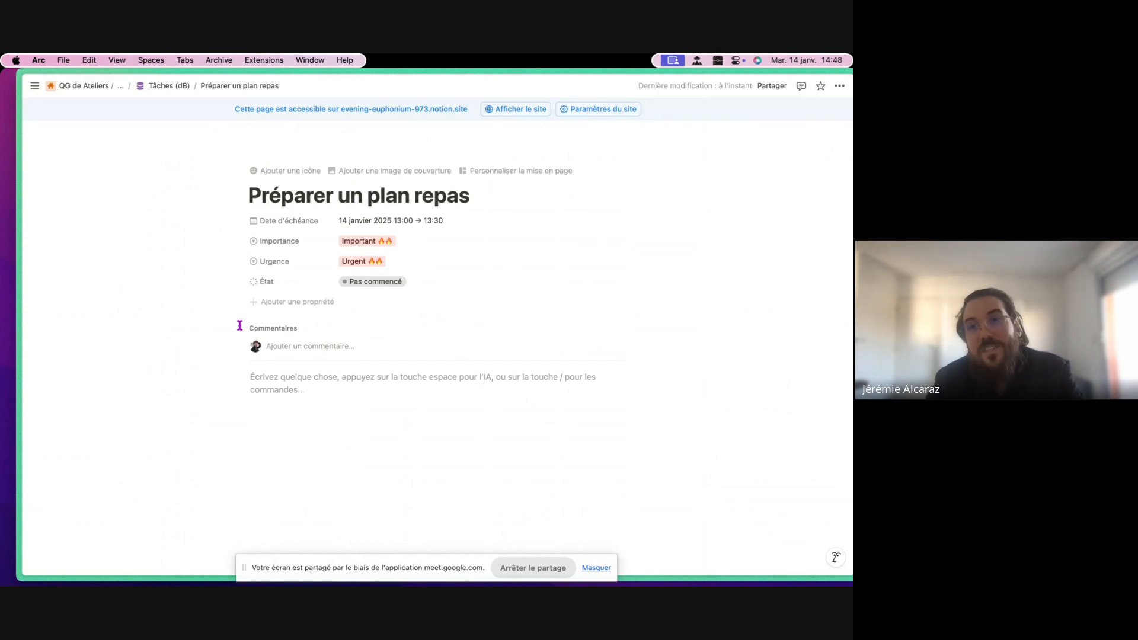
Return to the Notion Calendar week view and show the Tâches (dB) Calendrier calendar from the Ateliers workspace.
mouse_move(13, 207)
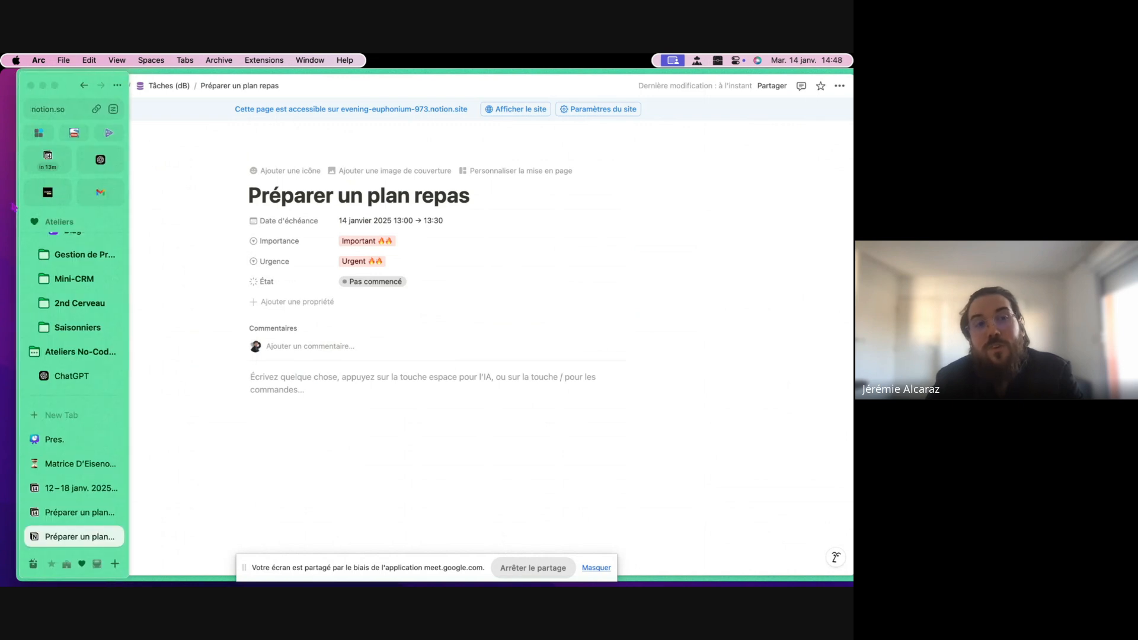
click(46, 164)
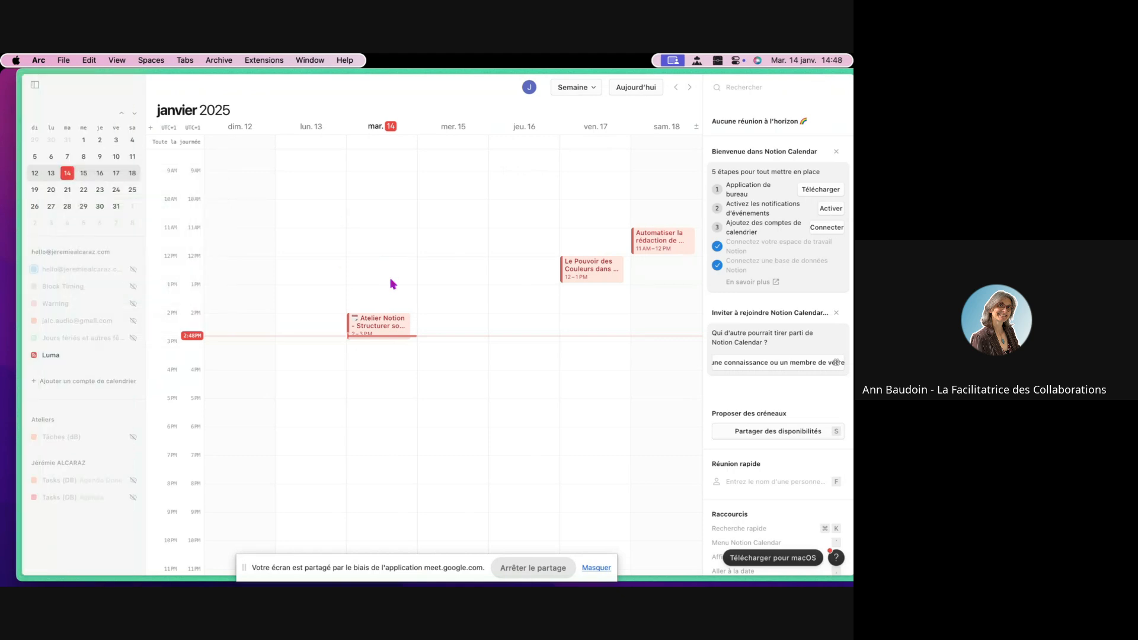
scroll(392, 283, up, 2)
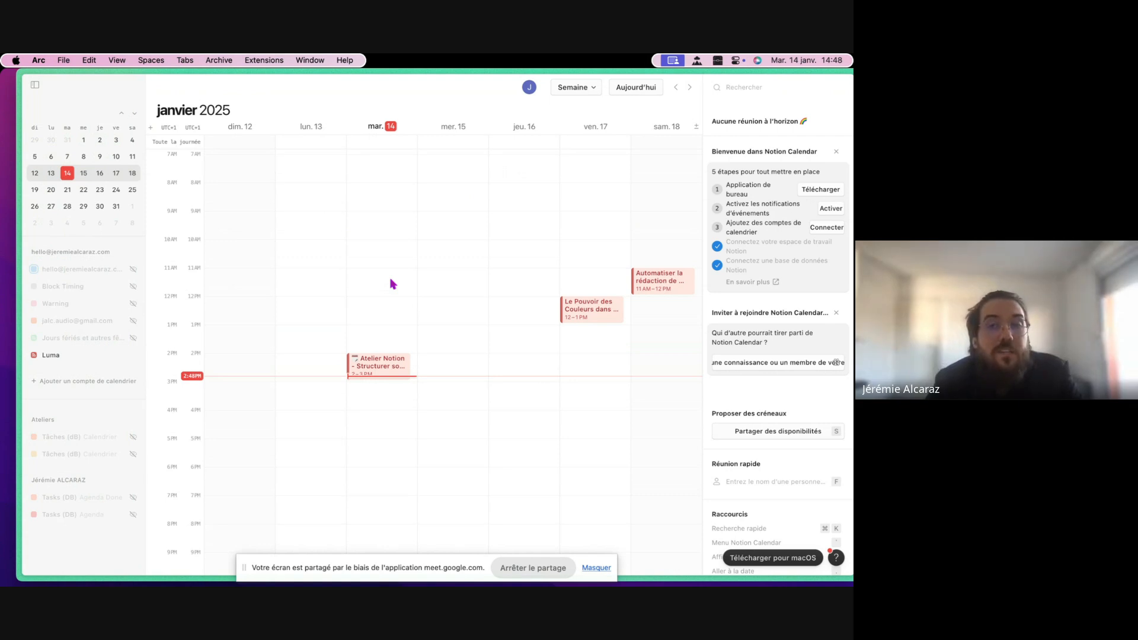
click(133, 455)
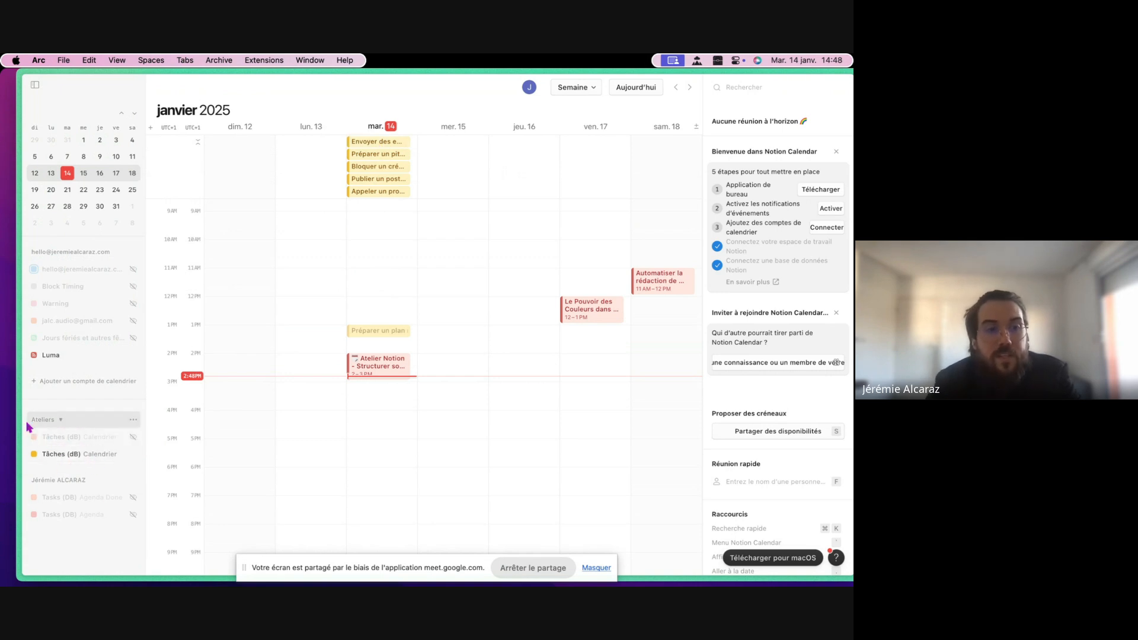
Switch back to the Matrice D'Eisenowher page in Notion and check which views the TO DO block offers.
mouse_move(13, 418)
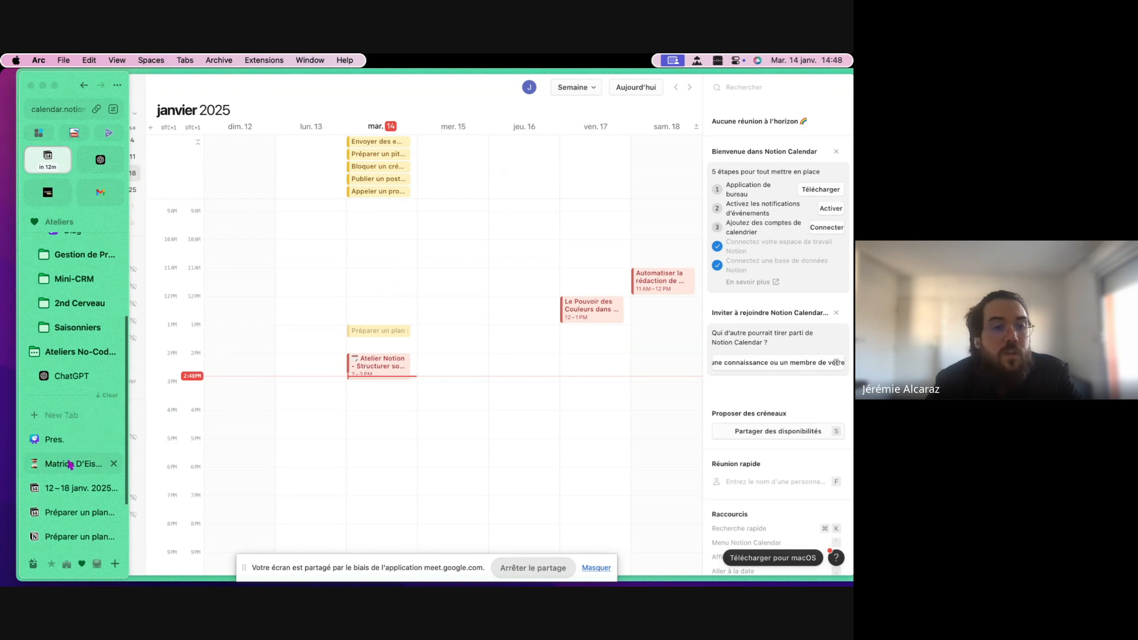
scroll(69, 459, down, 2)
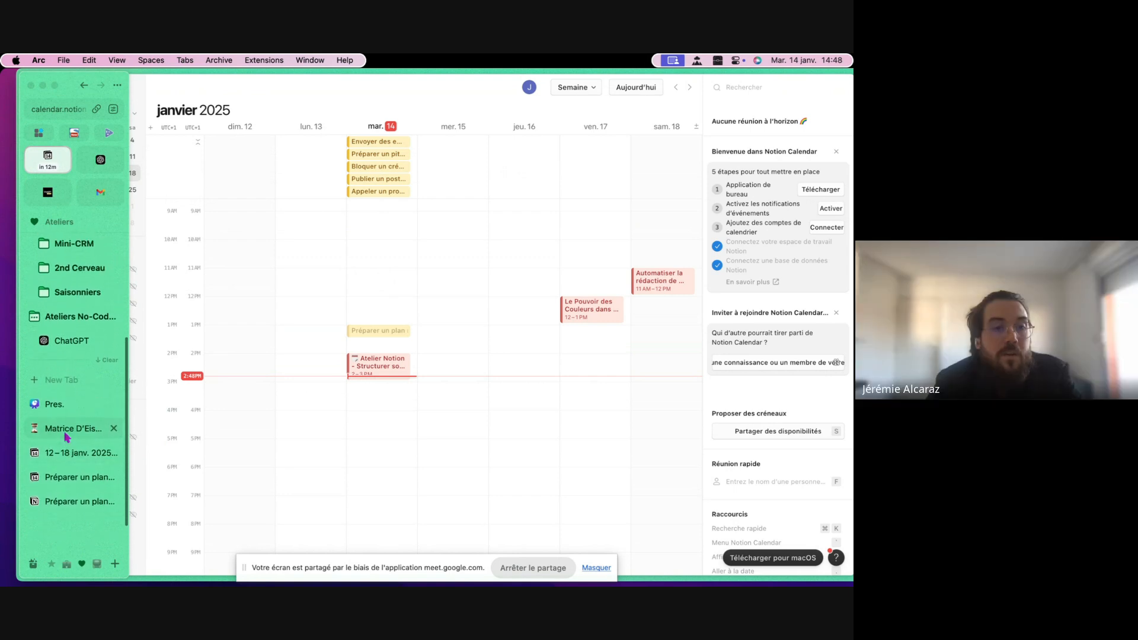
click(65, 436)
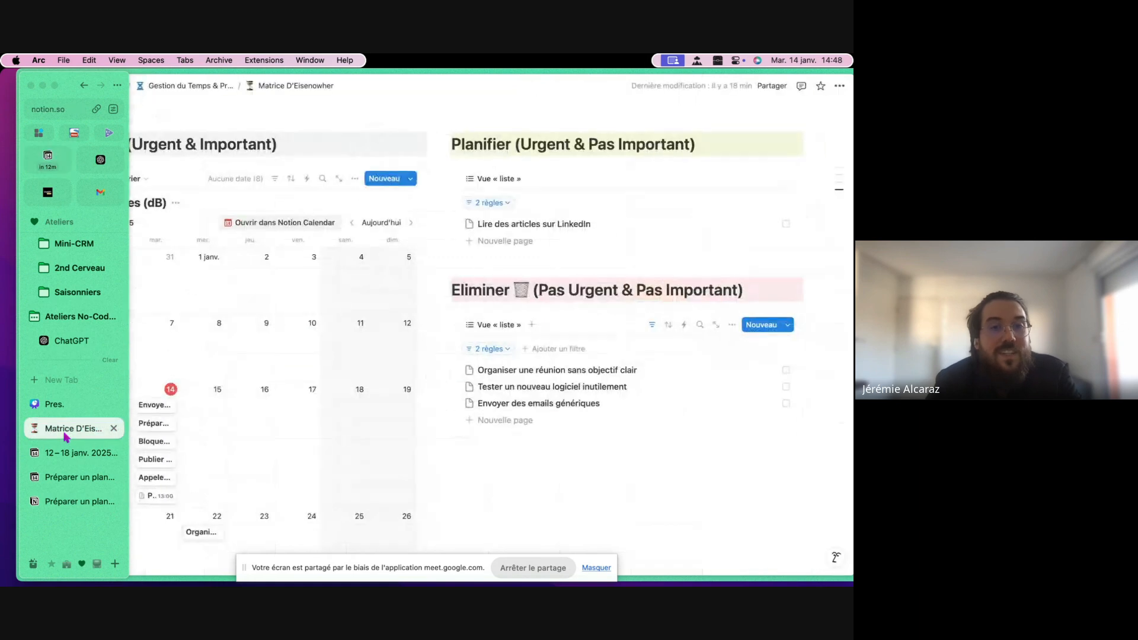
click(144, 179)
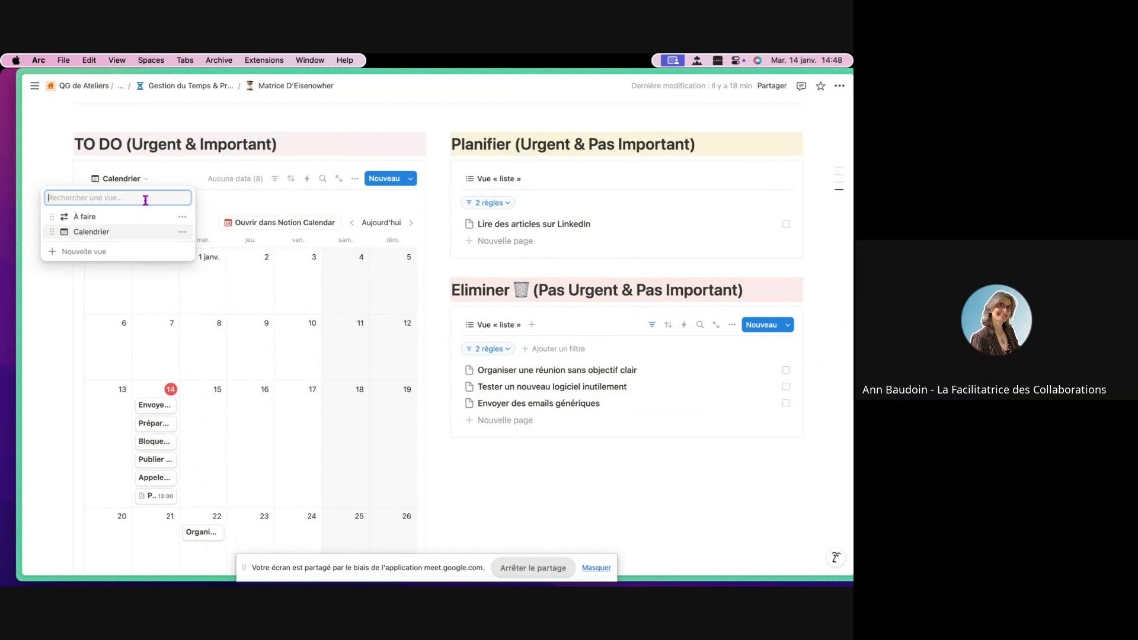
click(166, 176)
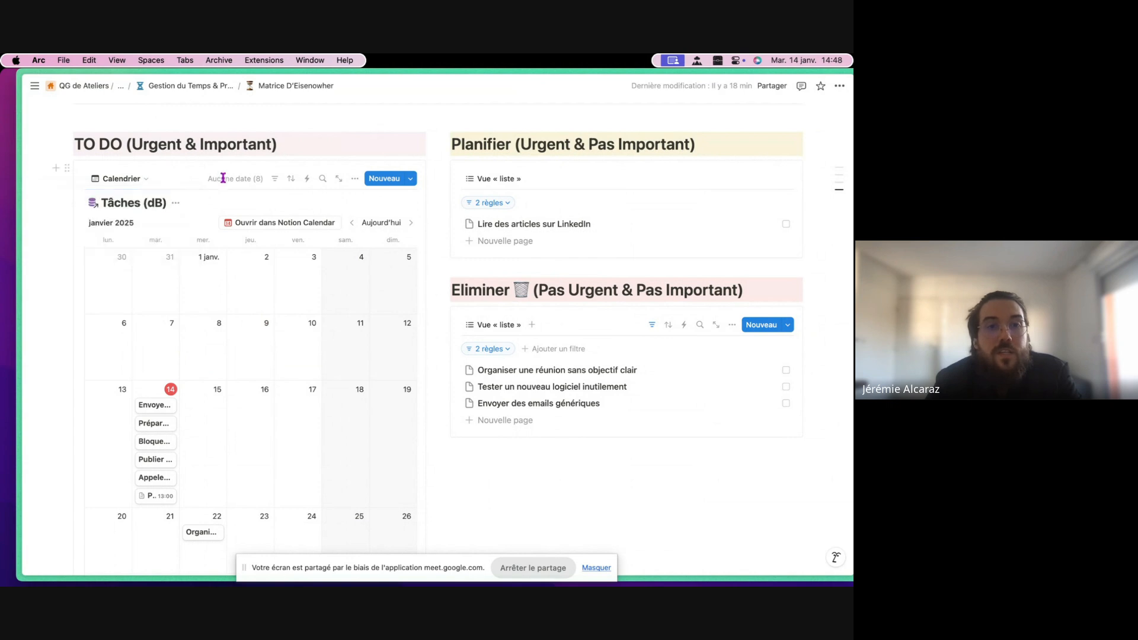
Open the task "Envoyer des emails génériques" from 14 January, review its État options and close it unchanged.
click(153, 407)
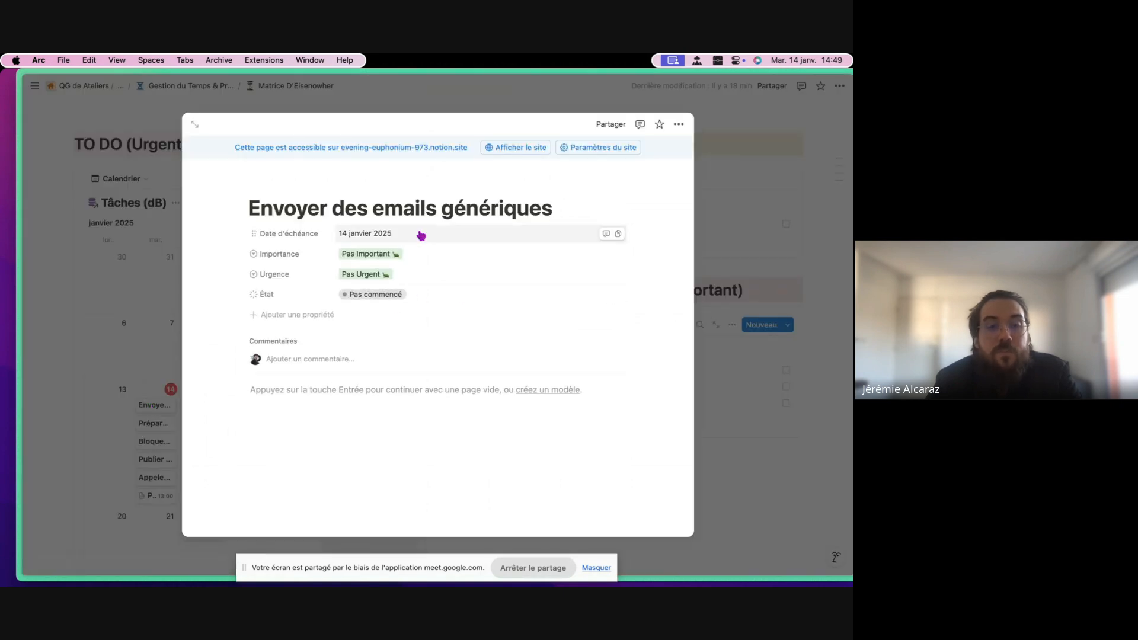
click(372, 296)
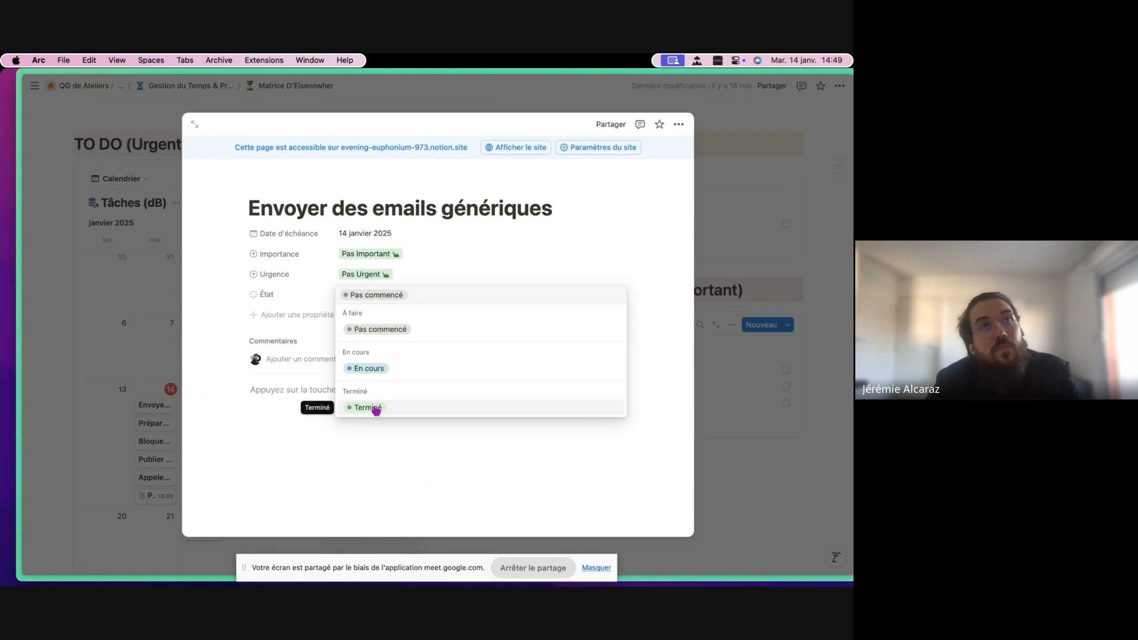
click(384, 442)
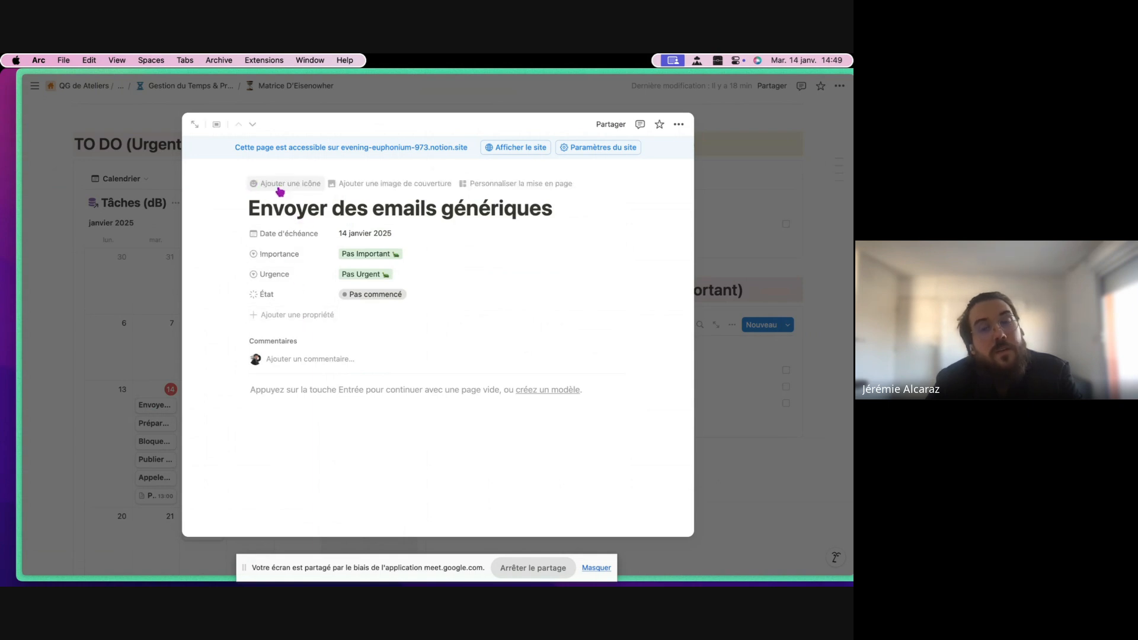
click(153, 208)
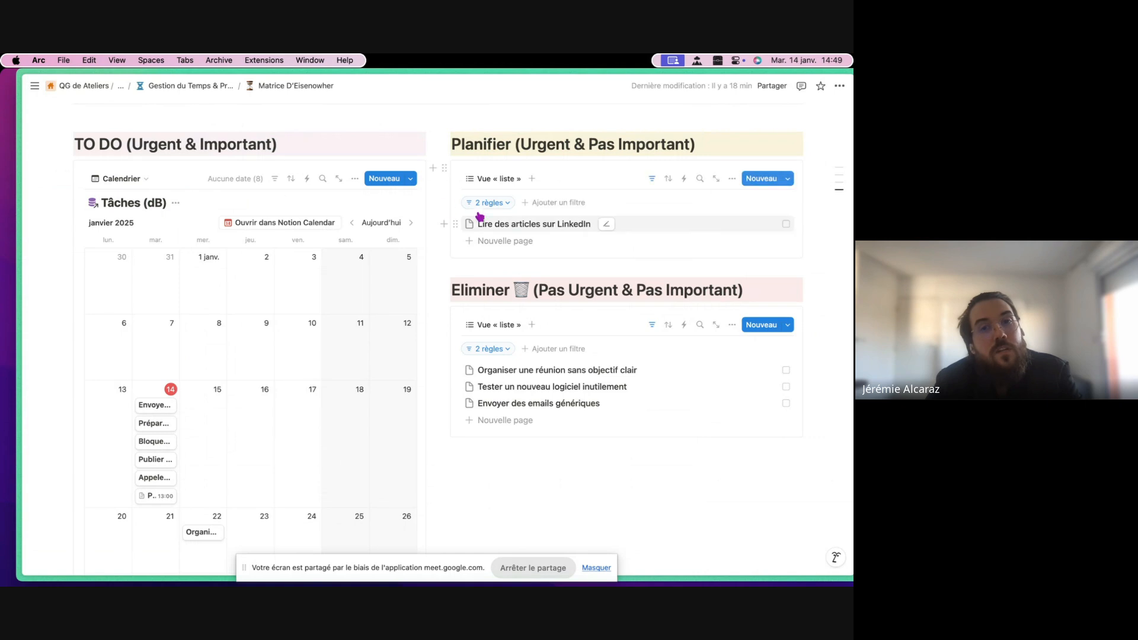
click(308, 180)
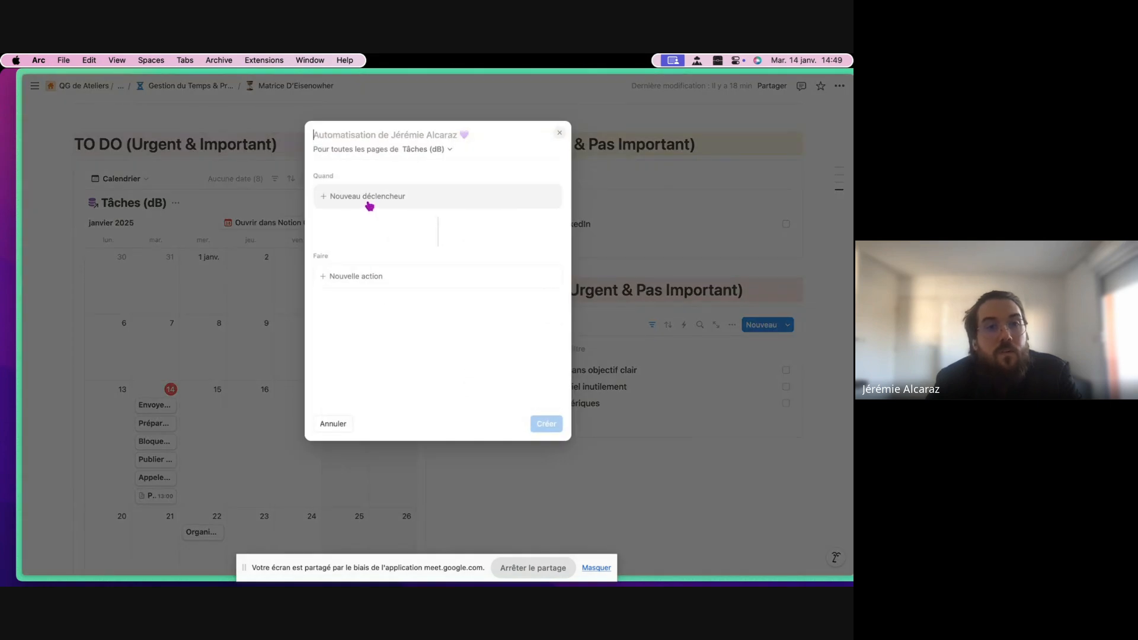
click(271, 214)
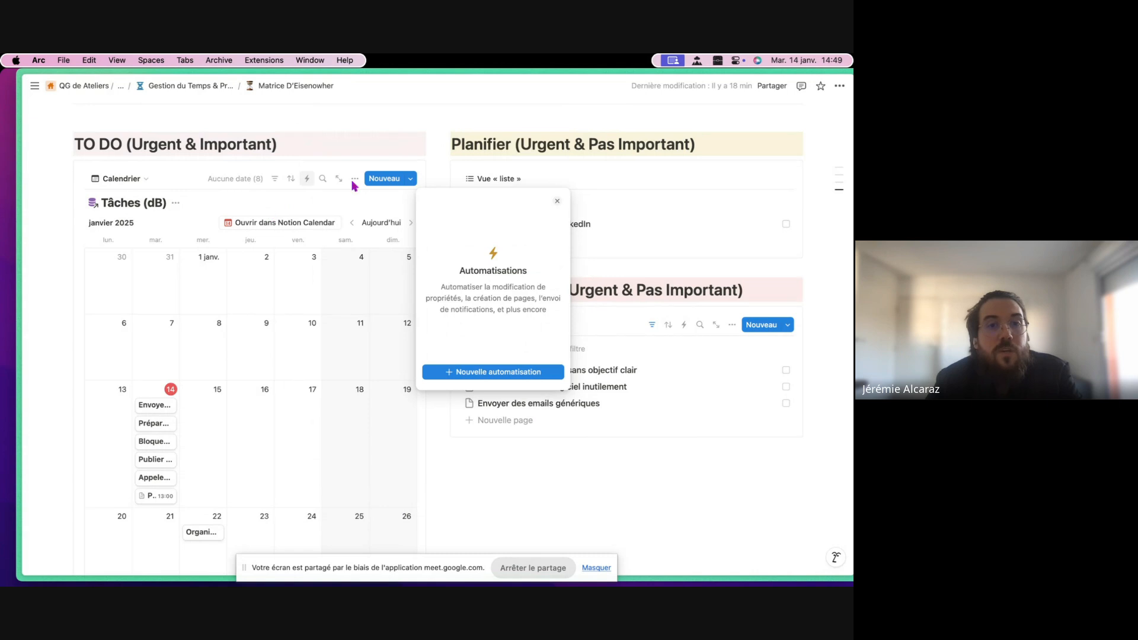
click(421, 183)
Create a new page template for the Tâches (dB) database from the TO DO block, leaving its title empty.
click(411, 179)
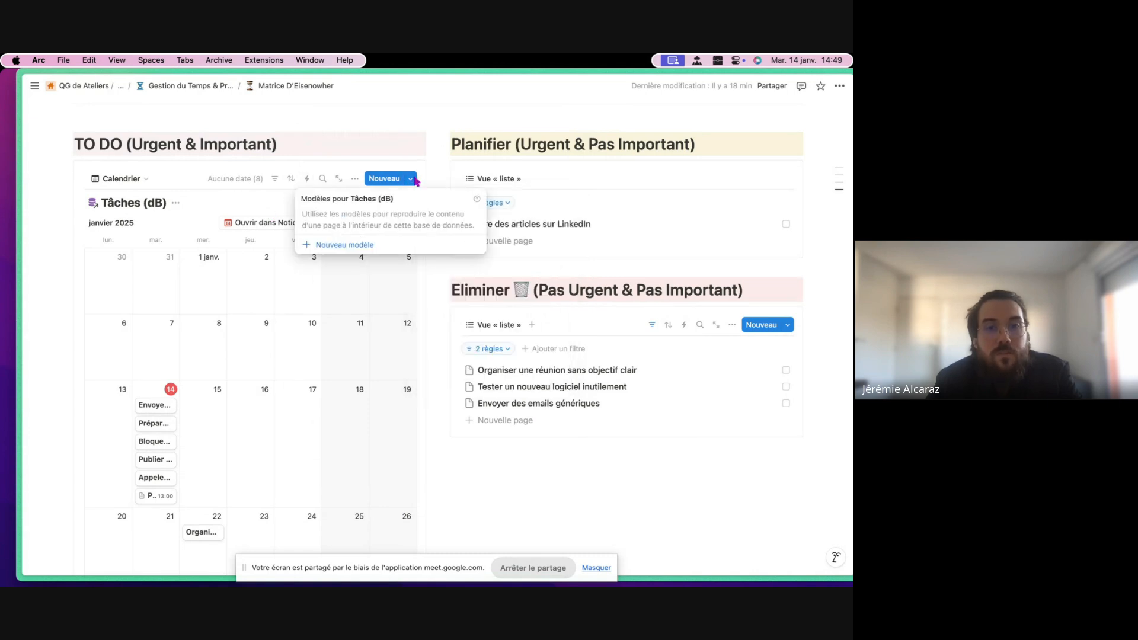
click(354, 248)
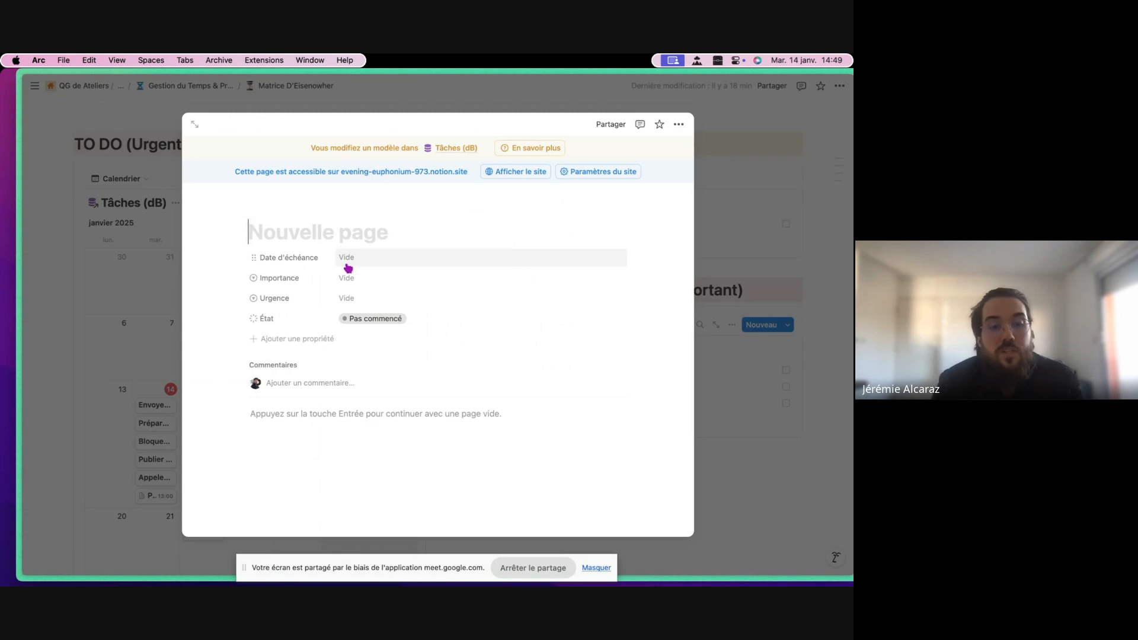
text(T)
key(BackSpace)
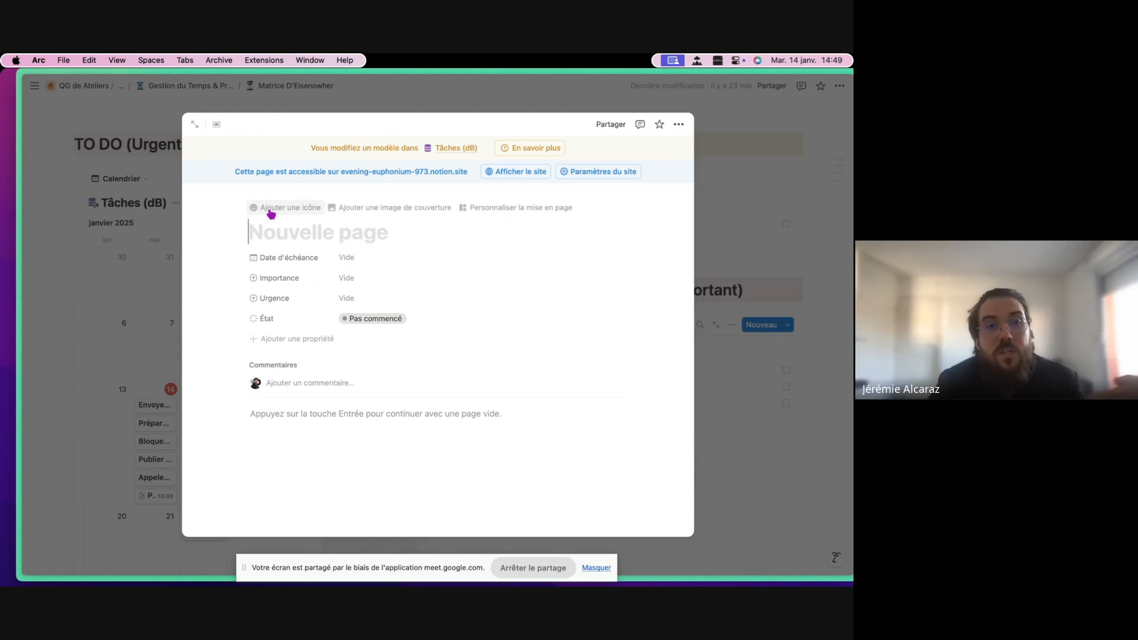
Give the template the green check mark emoji as its icon, searching the emoji for "check".
click(271, 211)
click(270, 255)
click(204, 291)
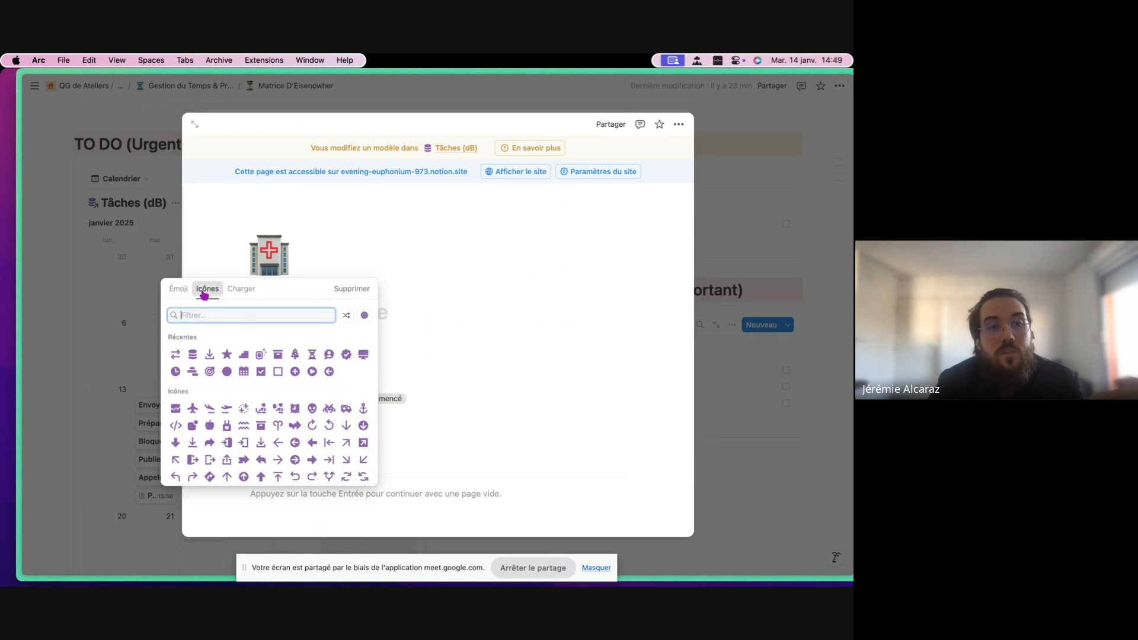
click(184, 292)
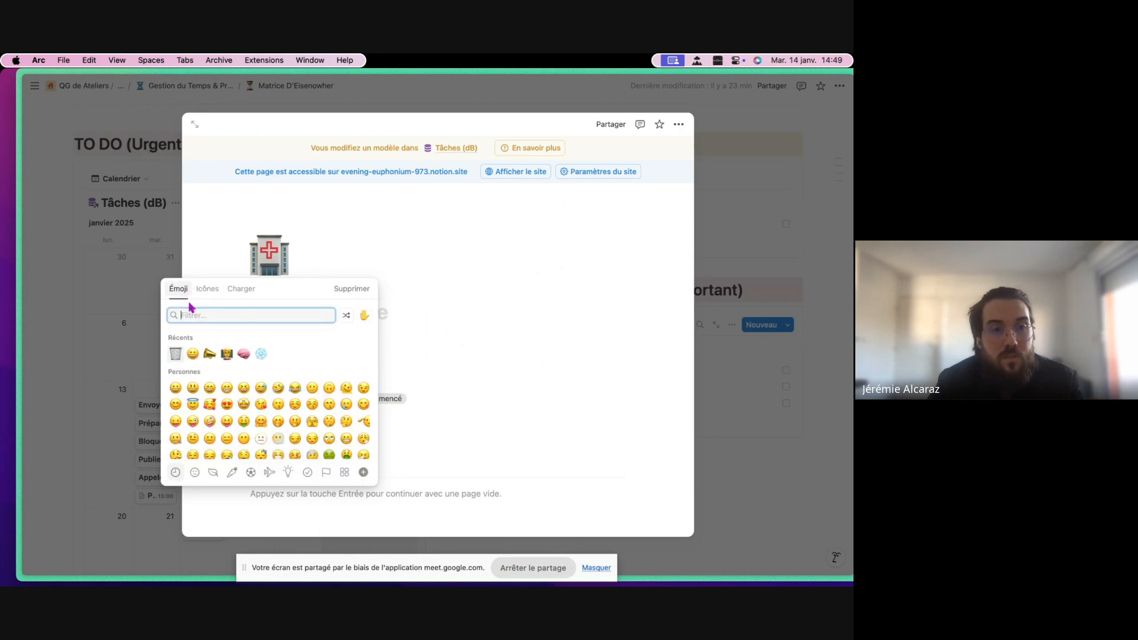
text(check)
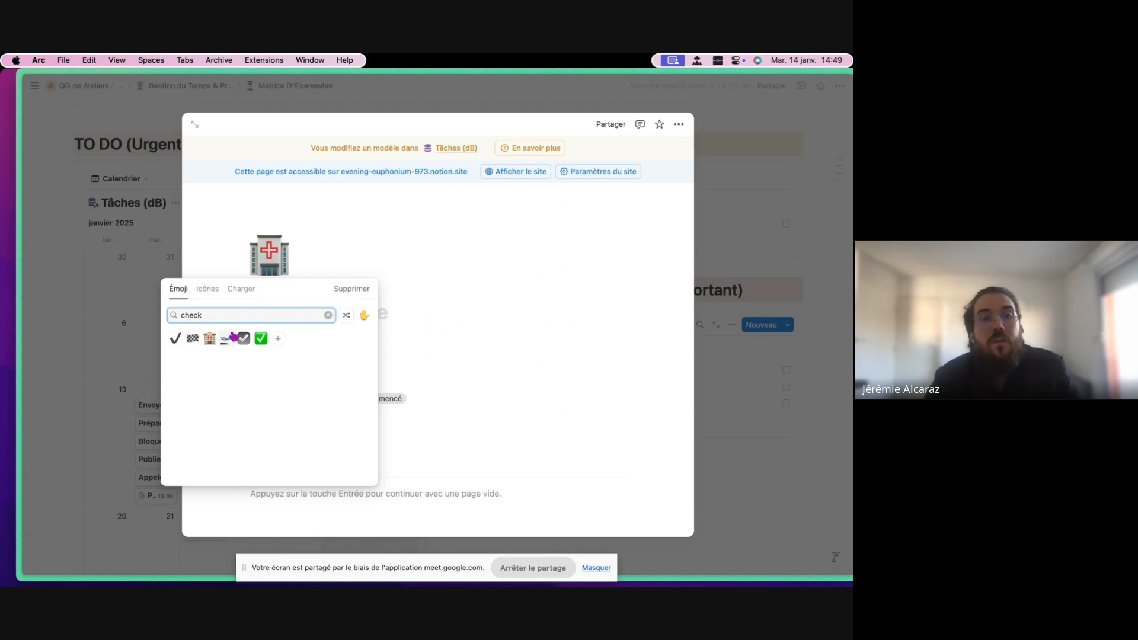
click(261, 338)
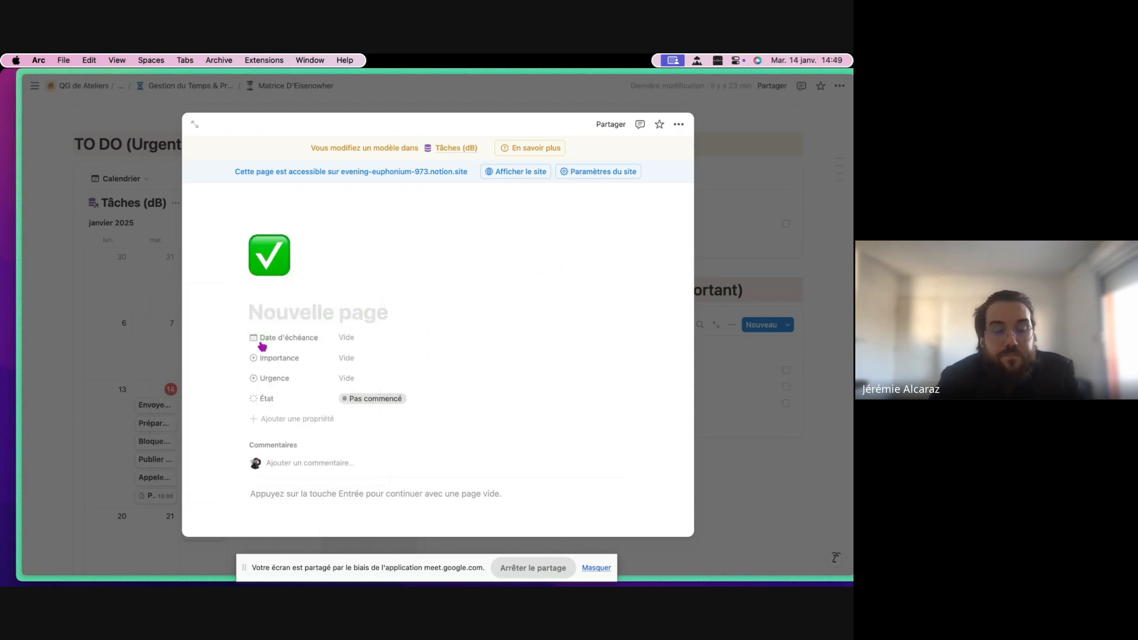
Set the template's État to Terminé, close it and check the list of templates for Tâches (dB).
scroll(356, 403, down, 2)
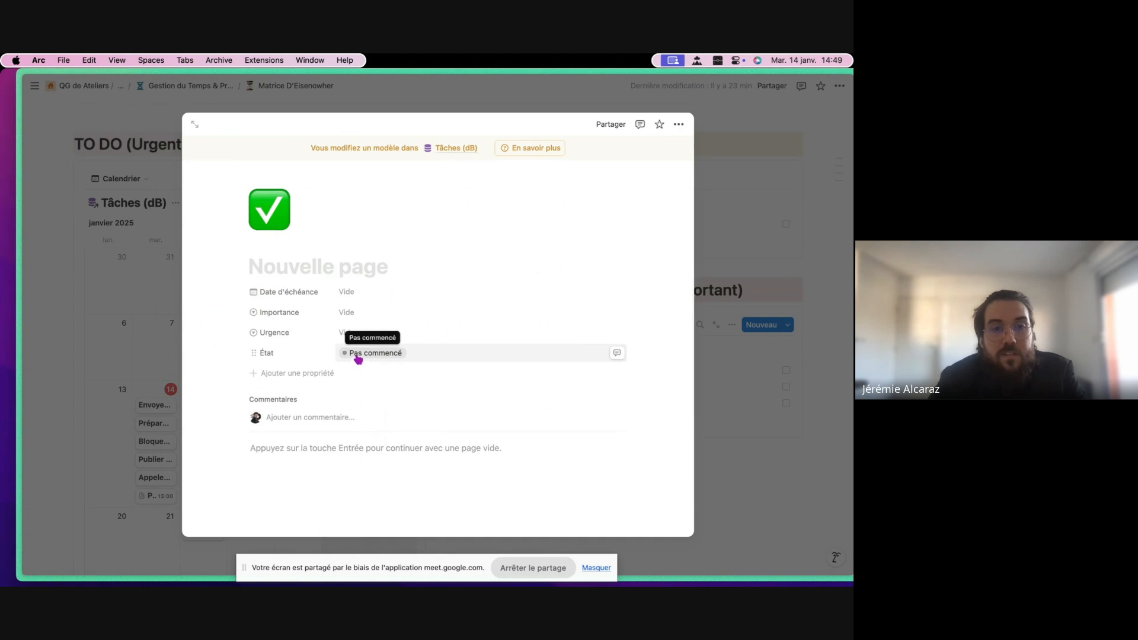
click(357, 353)
click(368, 466)
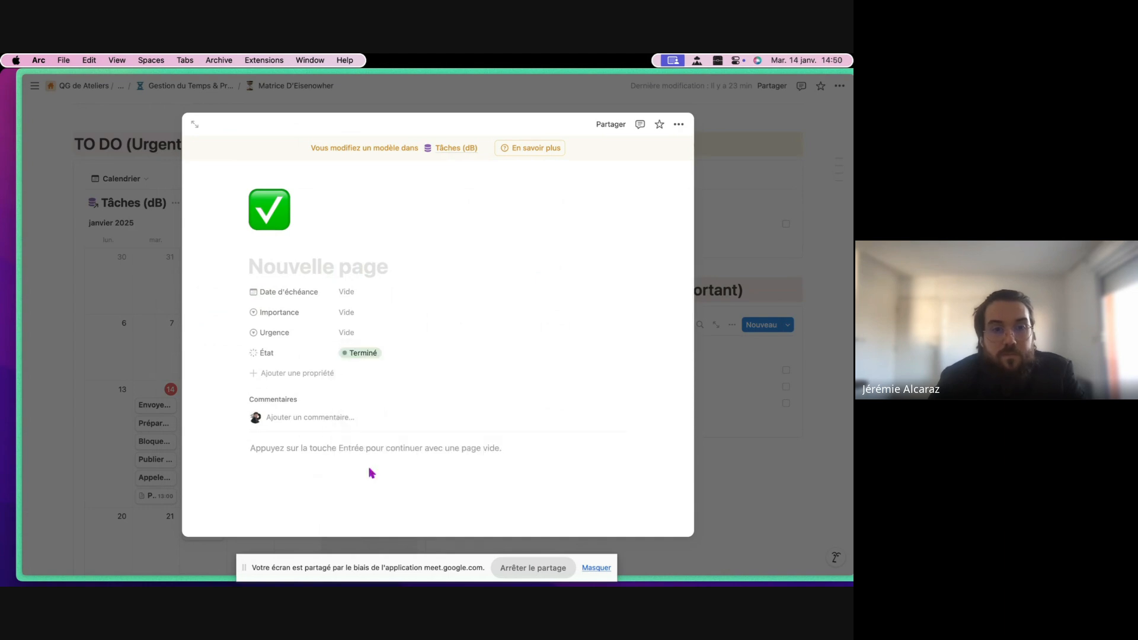
scroll(363, 330, down, 2)
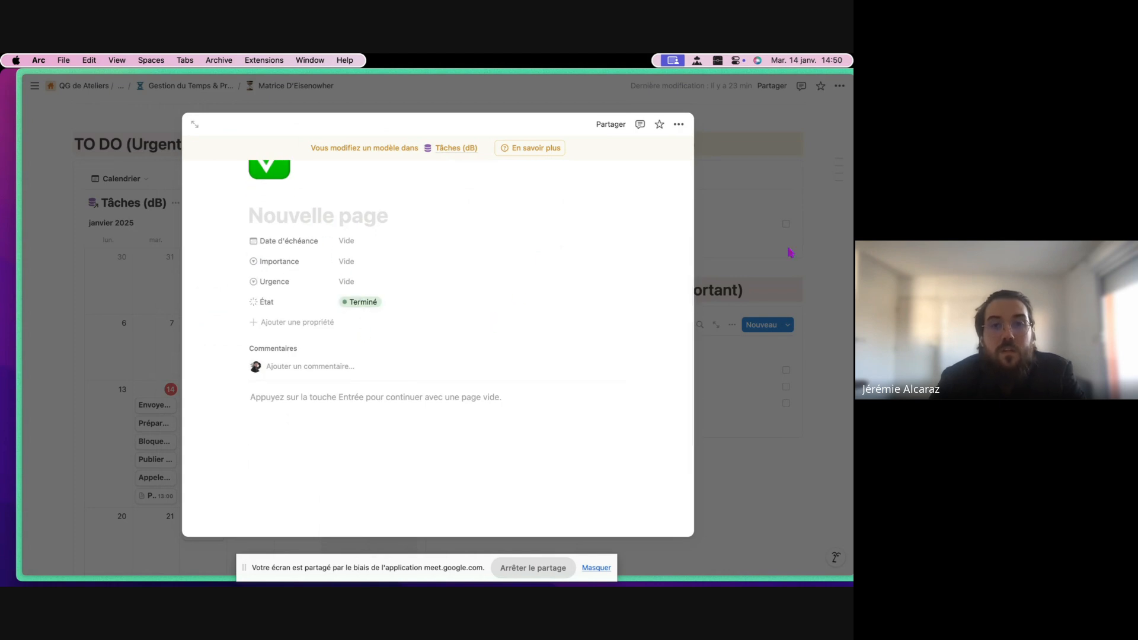
click(753, 224)
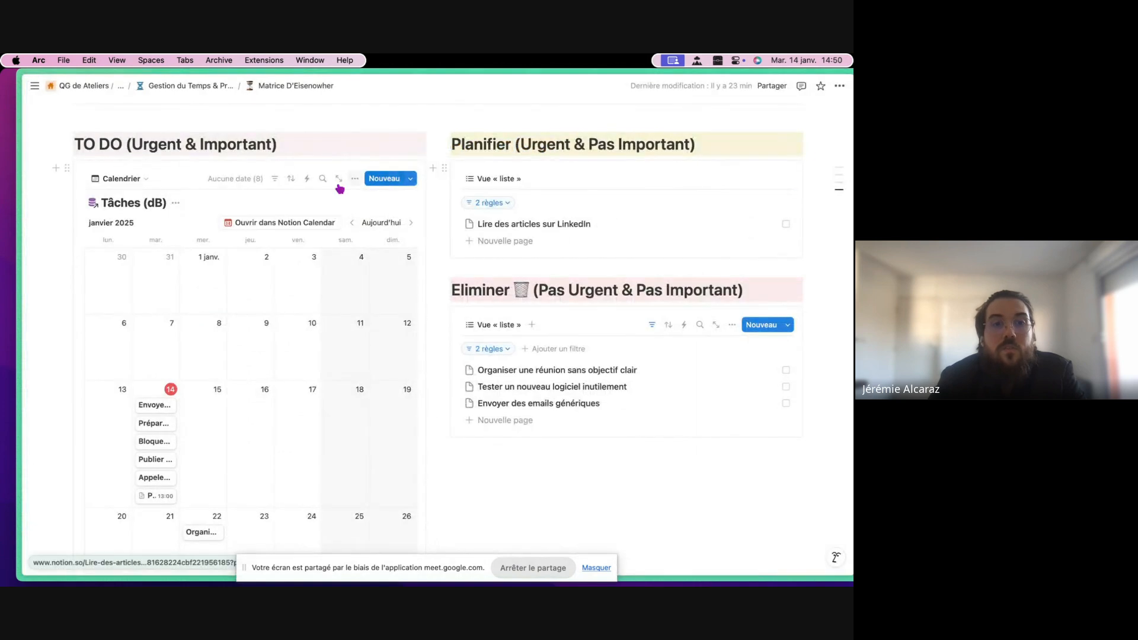
click(412, 180)
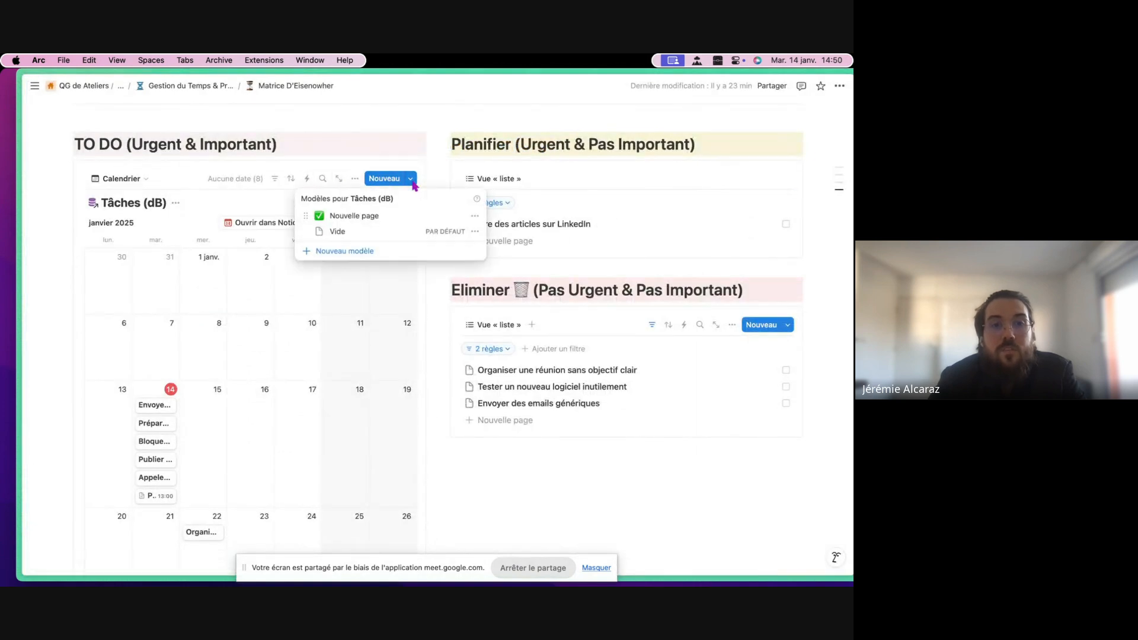
click(353, 171)
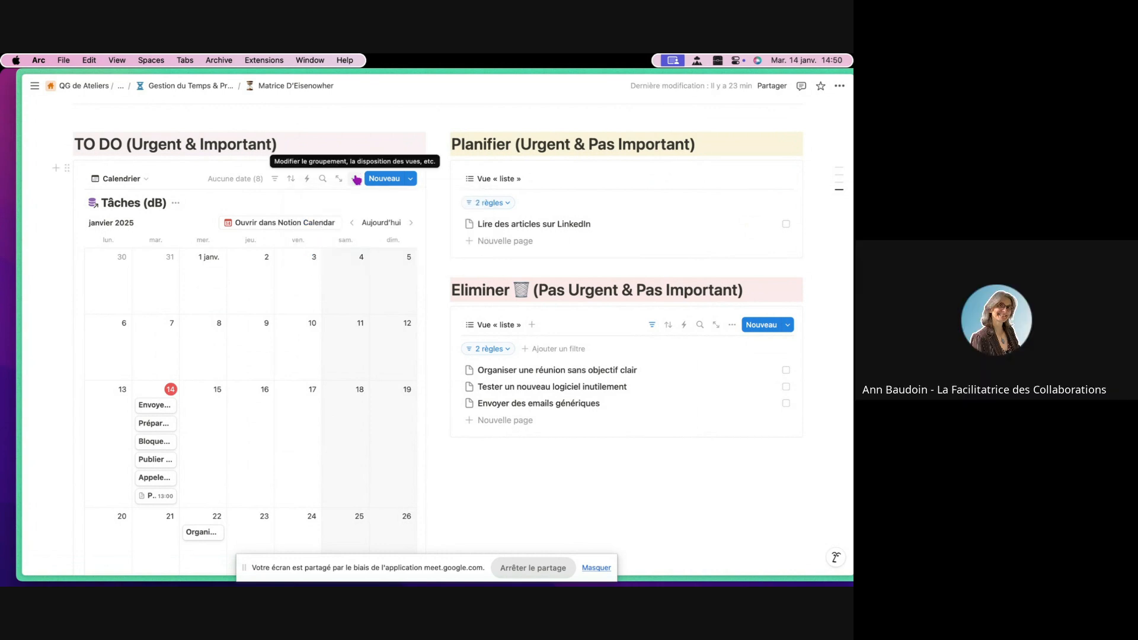
Start a new automation for Tâches (dB) with a trigger for État being set to the Terminé group only.
click(306, 179)
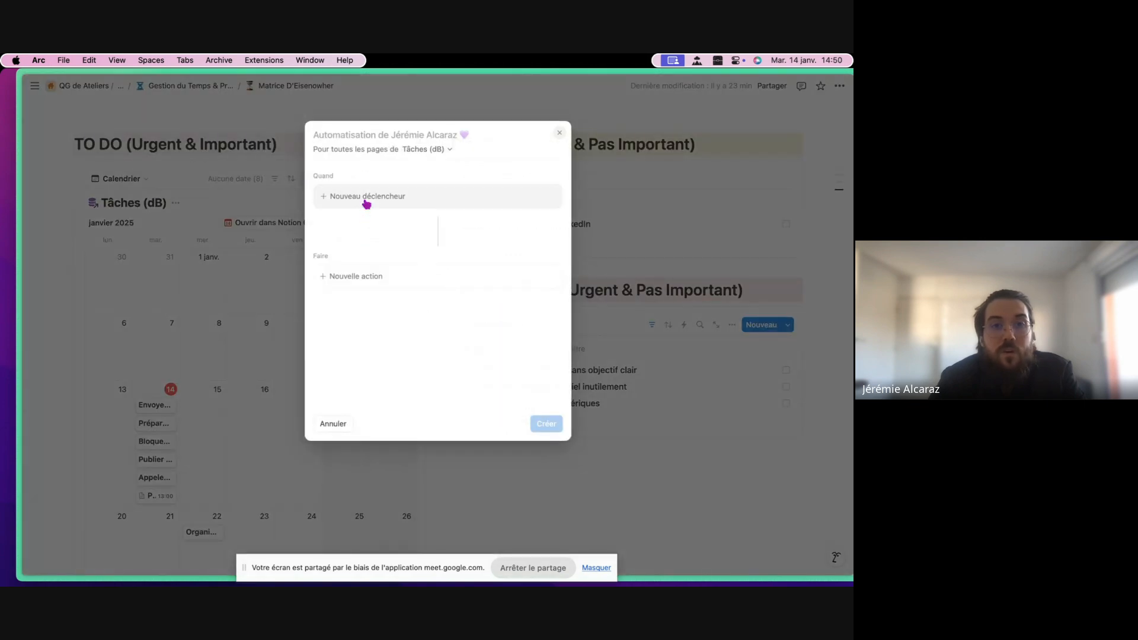
click(366, 202)
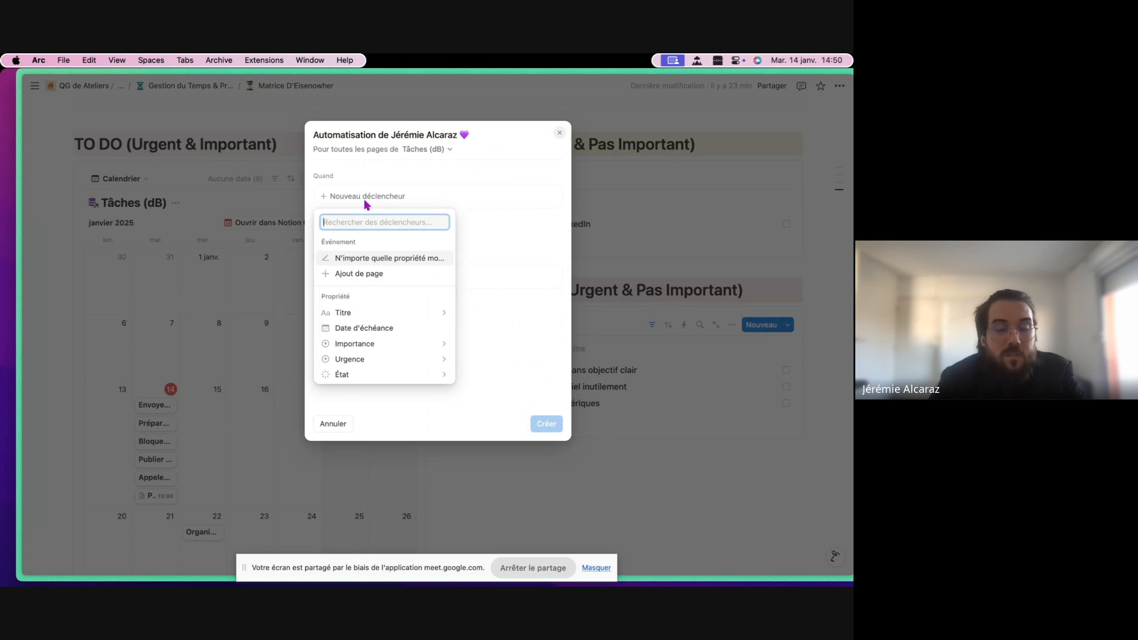
click(443, 376)
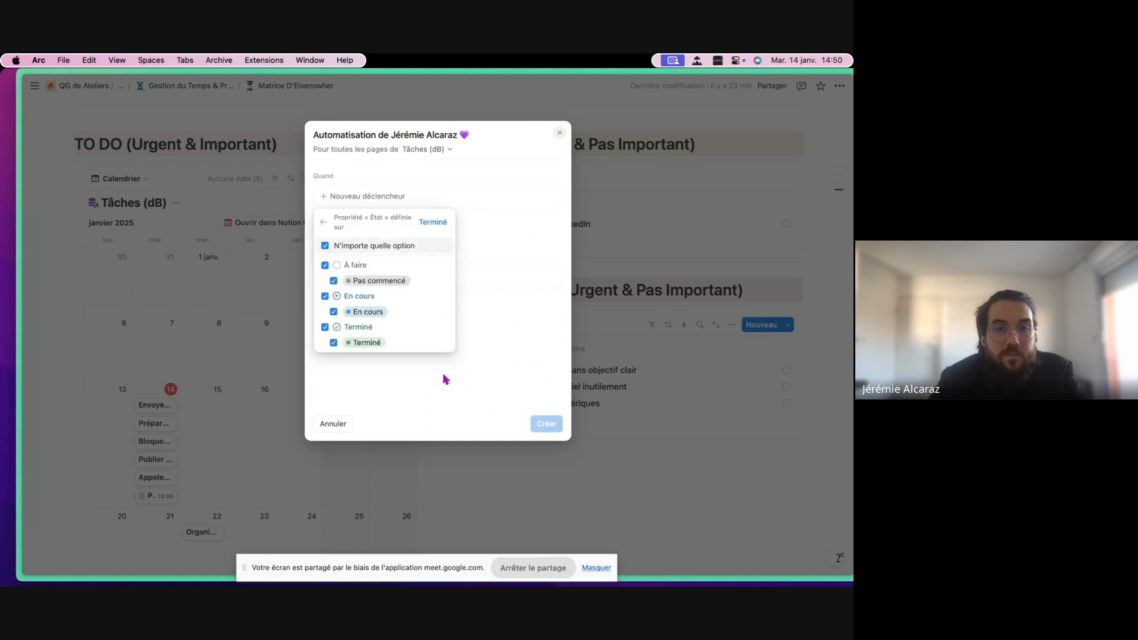
click(325, 246)
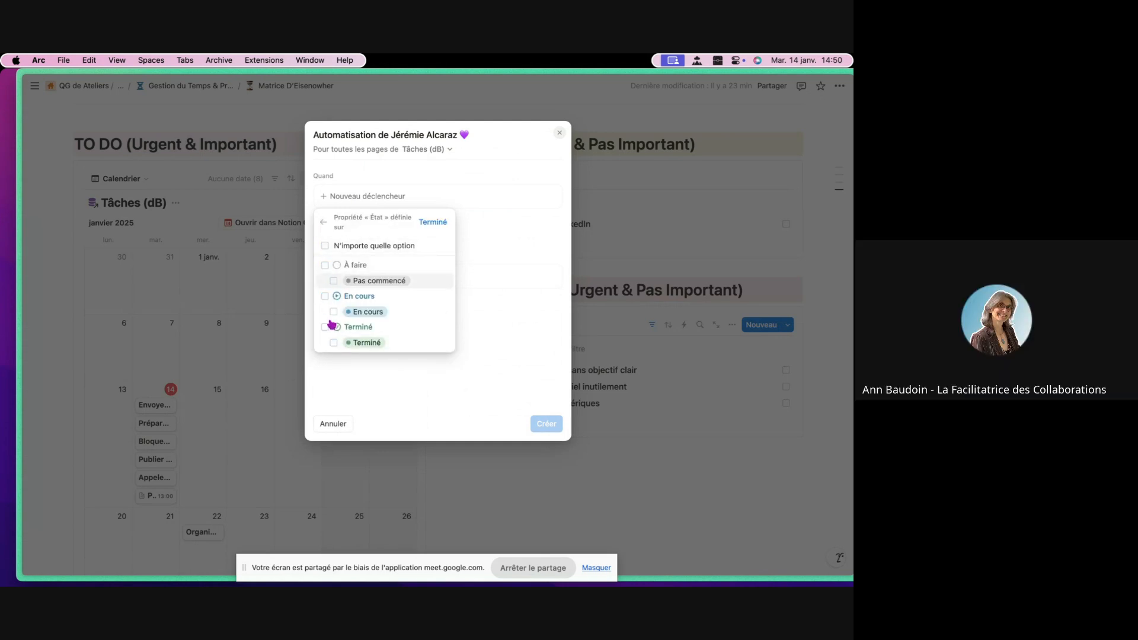
click(325, 328)
click(431, 223)
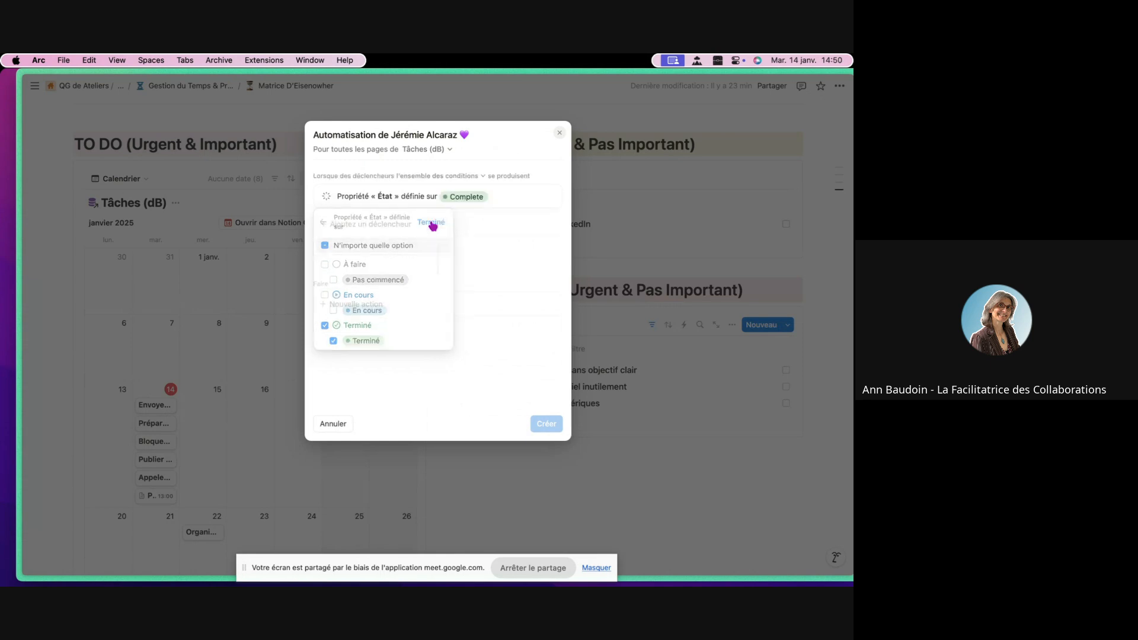
Check the actions available for the new automation, discard it without saving and close the automations window.
click(363, 310)
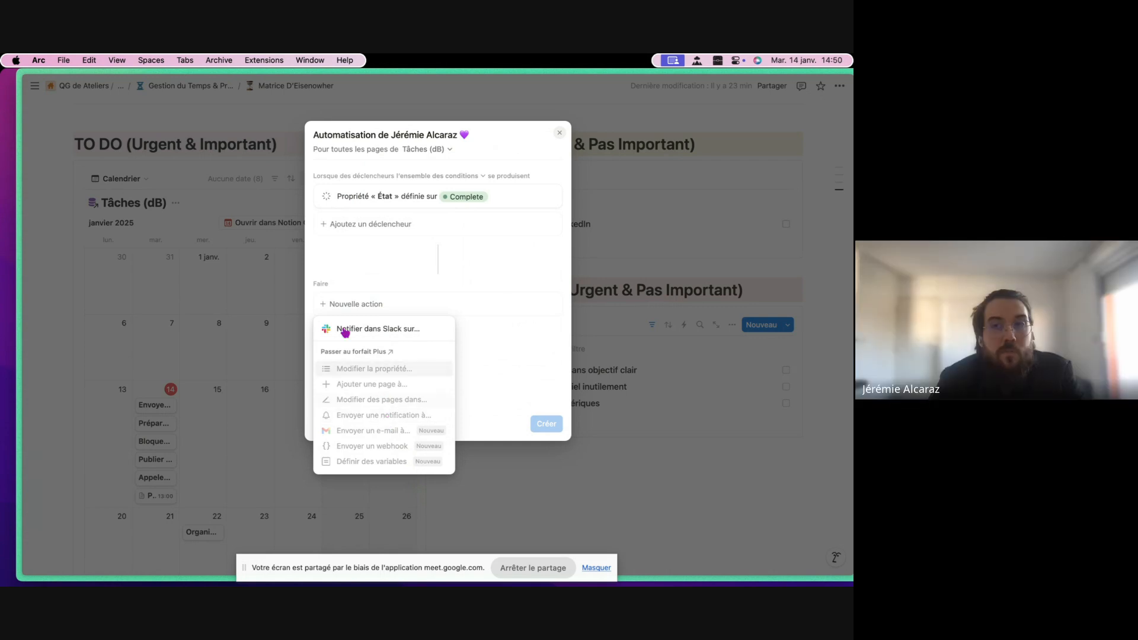
click(354, 259)
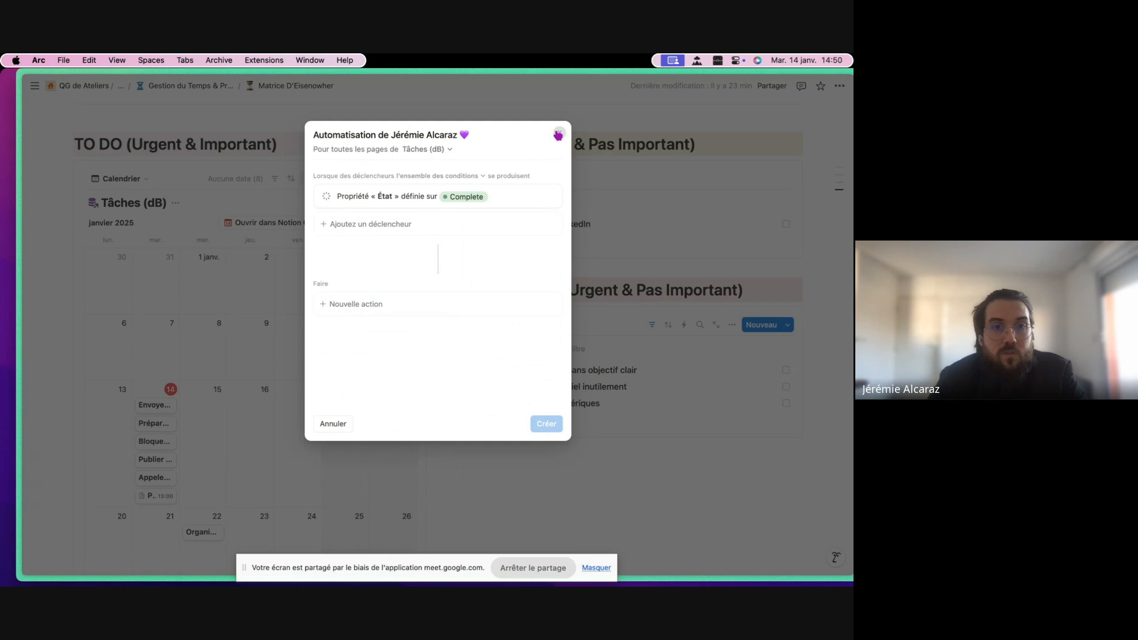
click(558, 135)
click(466, 346)
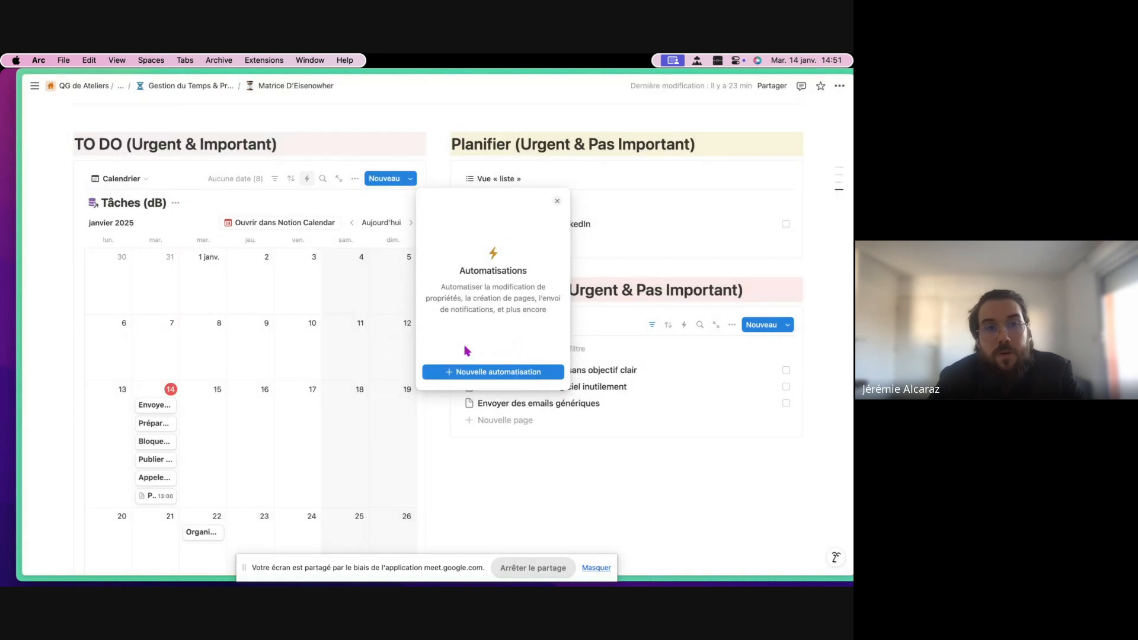
click(558, 199)
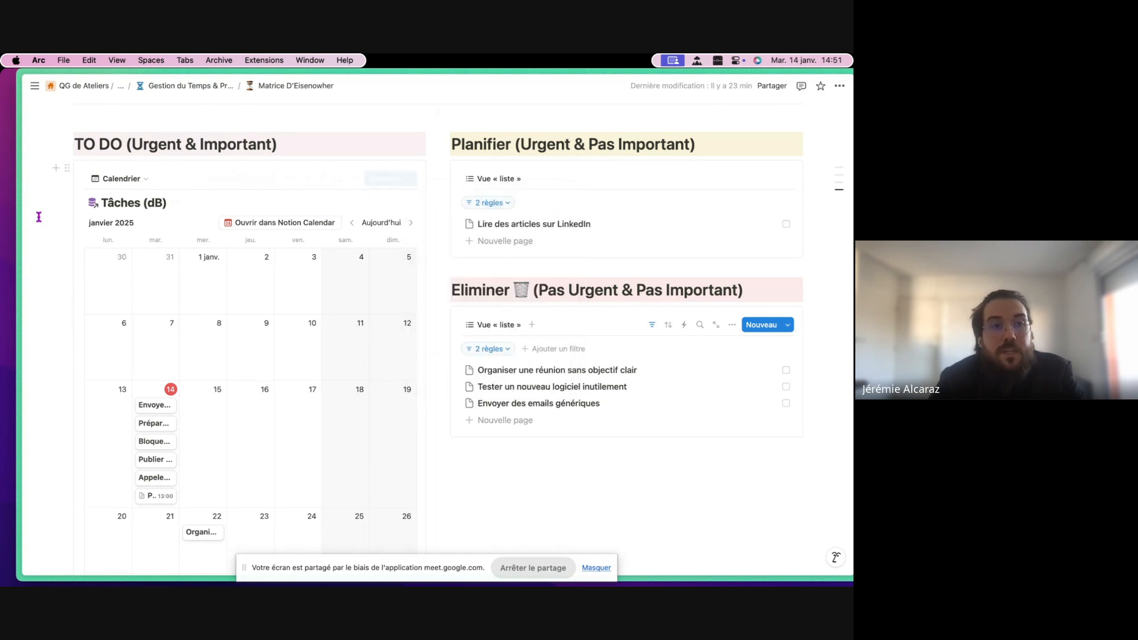
Switch to Notion Calendar and open the 14 January event "Préparer un plan repas" in Notion as a full page.
mouse_move(18, 249)
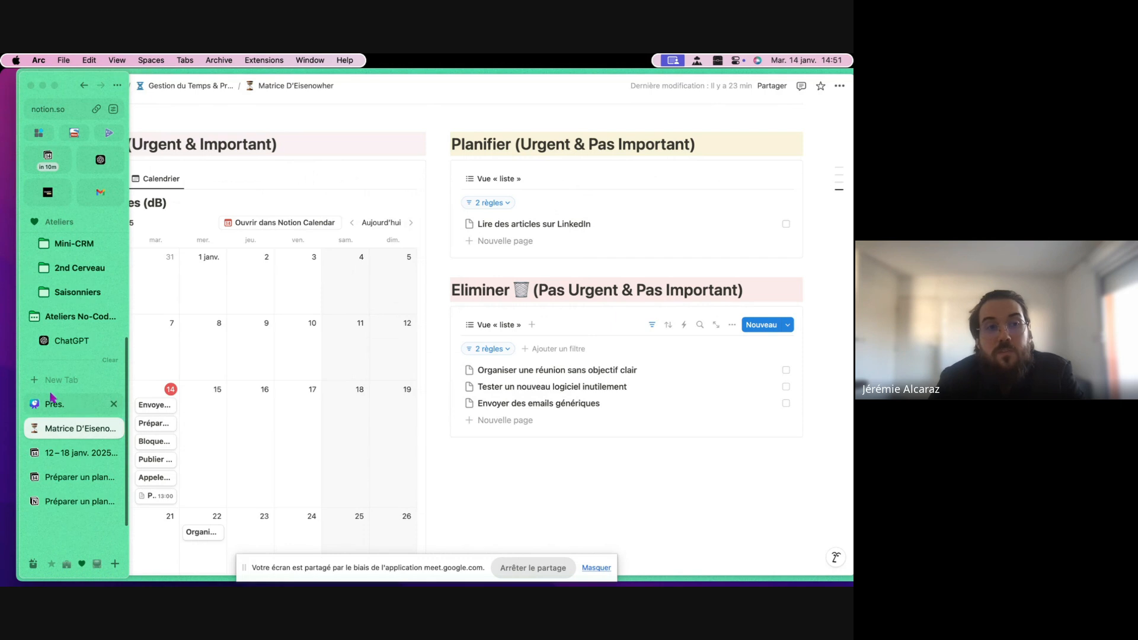
click(62, 166)
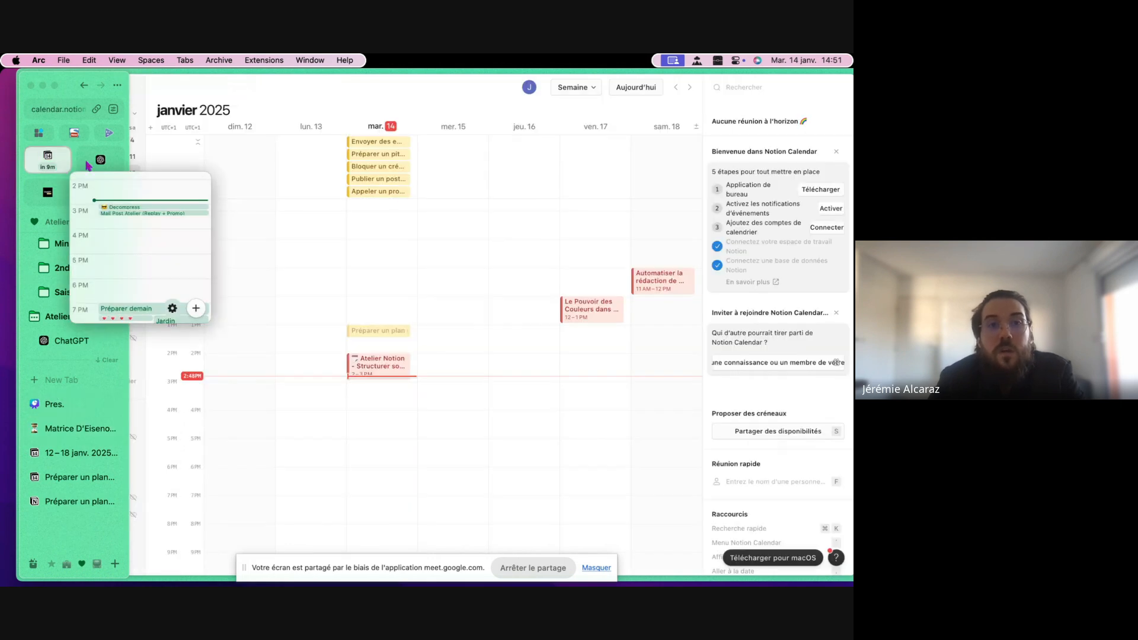
click(369, 330)
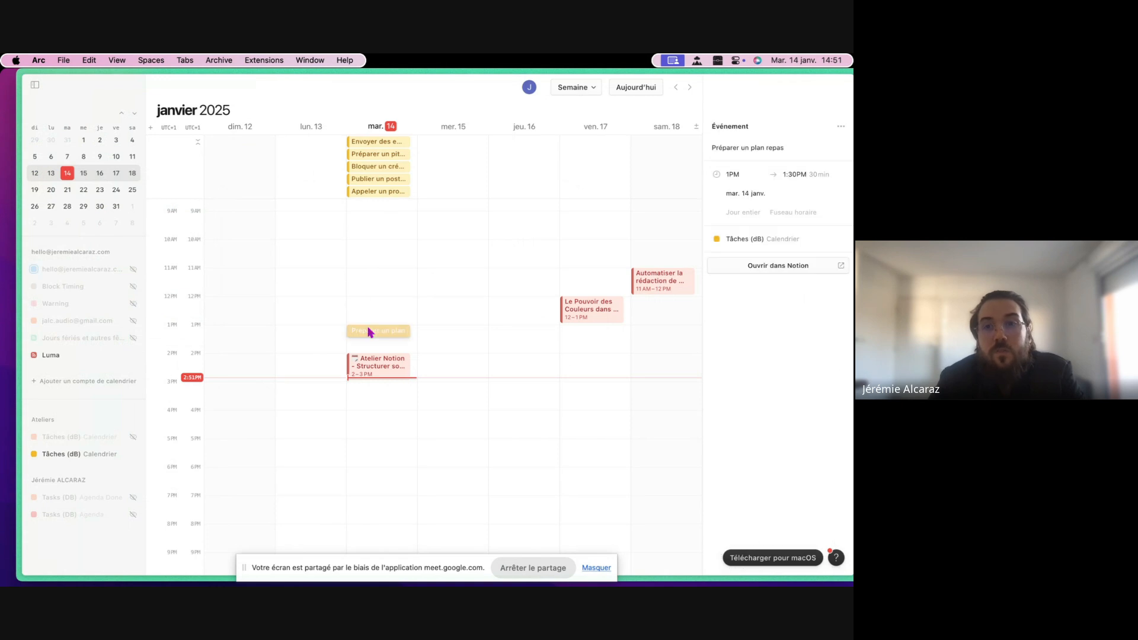
click(746, 265)
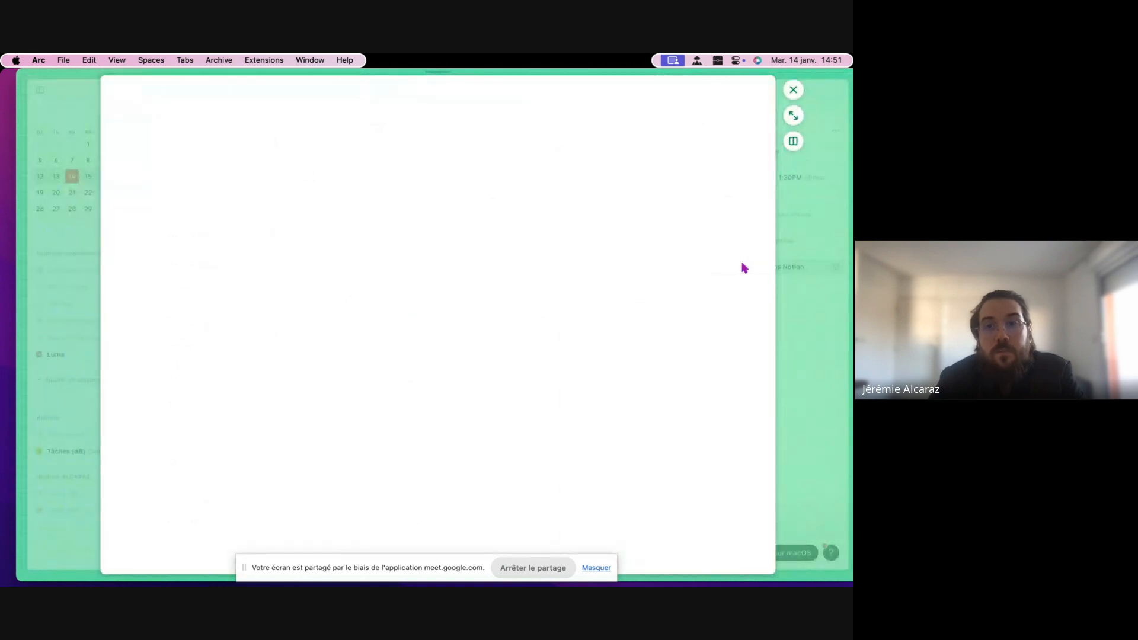
click(793, 116)
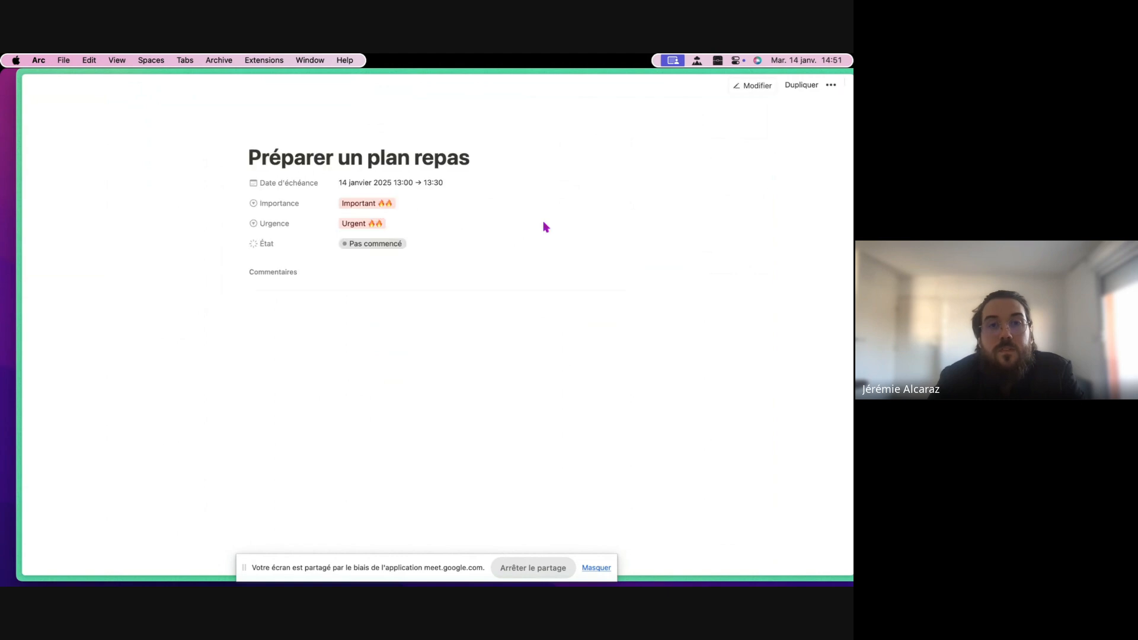
Add an icon to the "Préparer un plan repas" page and set it to the green check mark emoji.
click(285, 170)
click(264, 199)
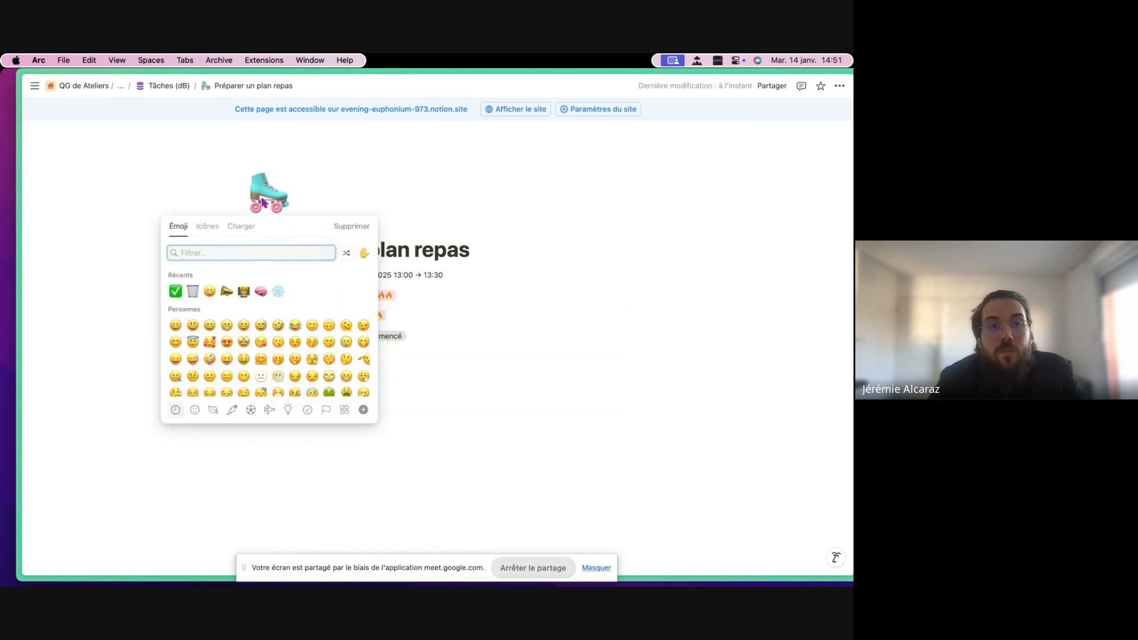
click(263, 201)
click(264, 202)
click(175, 291)
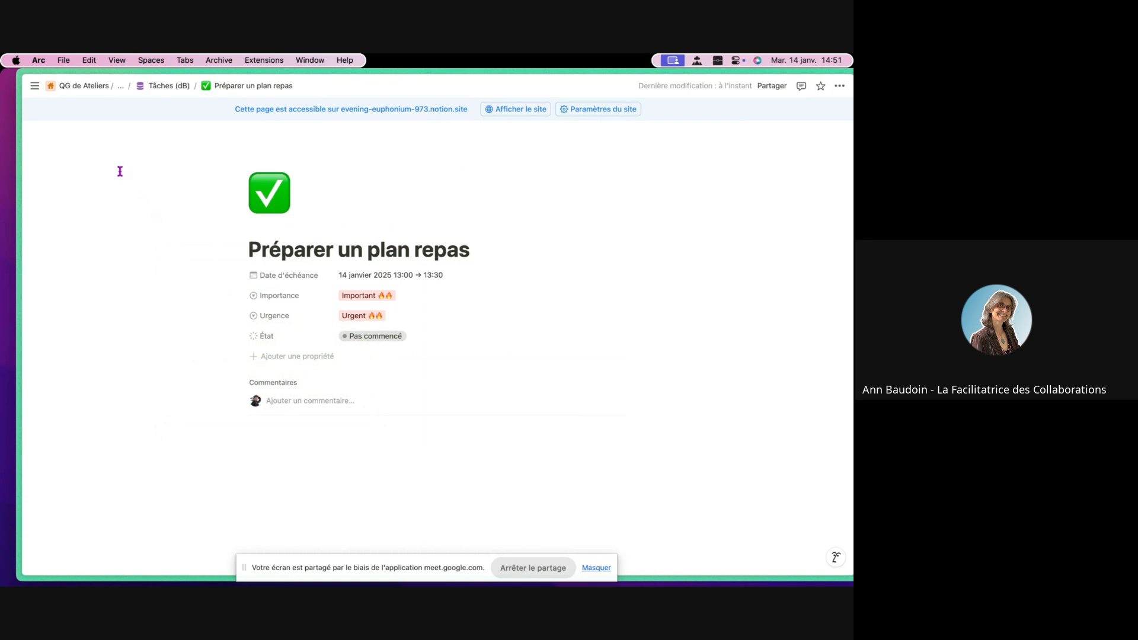
Check the event's icon in Notion Calendar and reopen "Préparer un plan repas" in Notion as a full page.
mouse_move(18, 153)
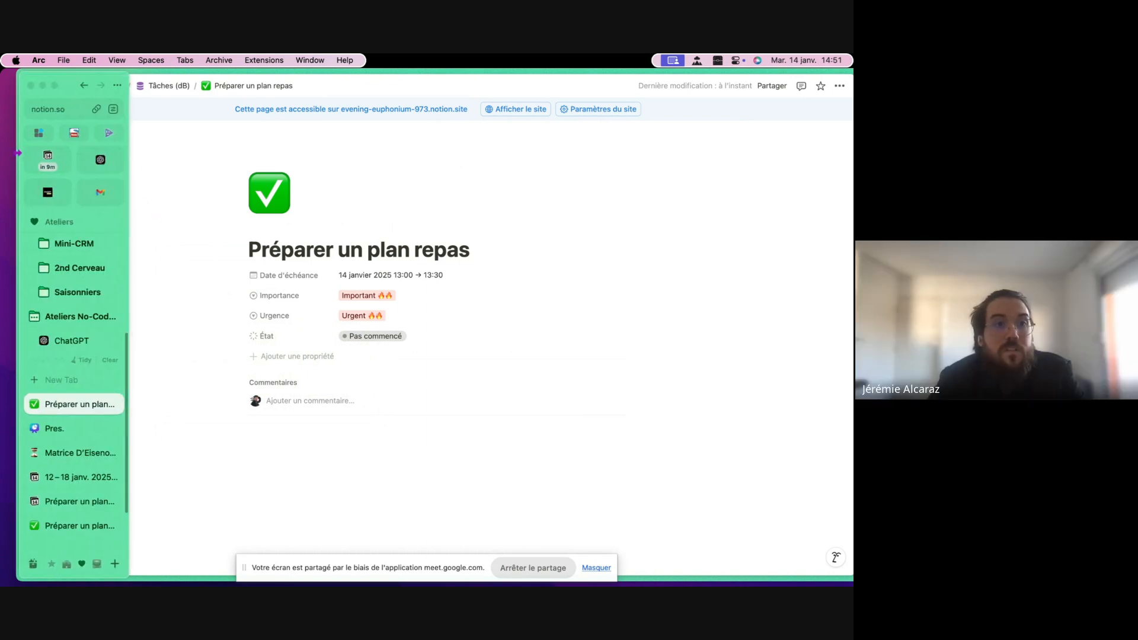
click(49, 166)
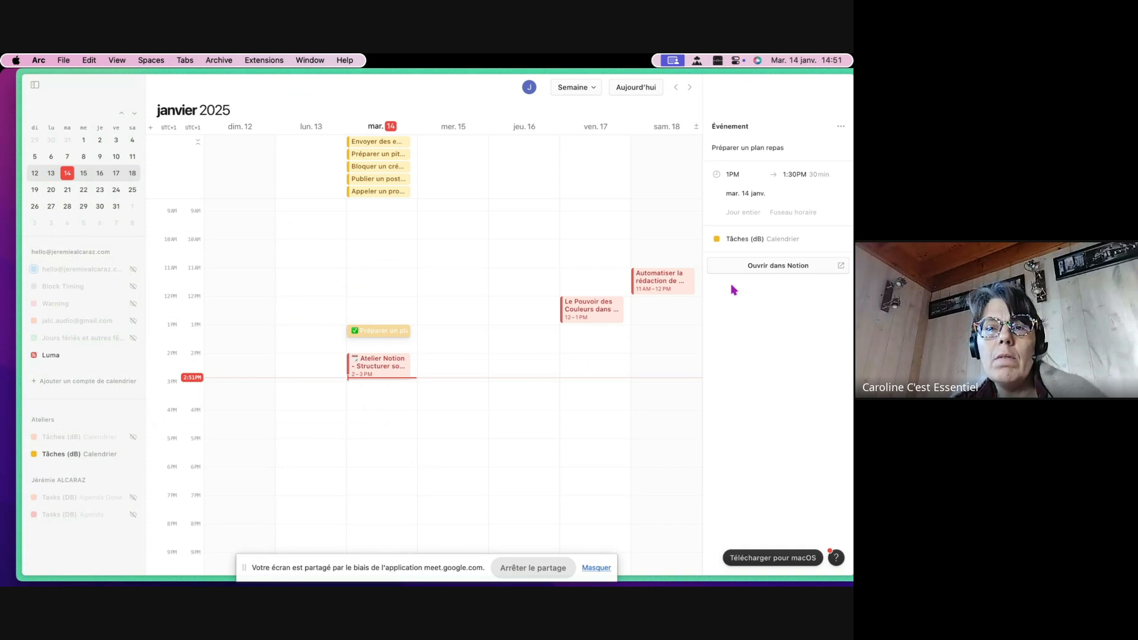
click(740, 267)
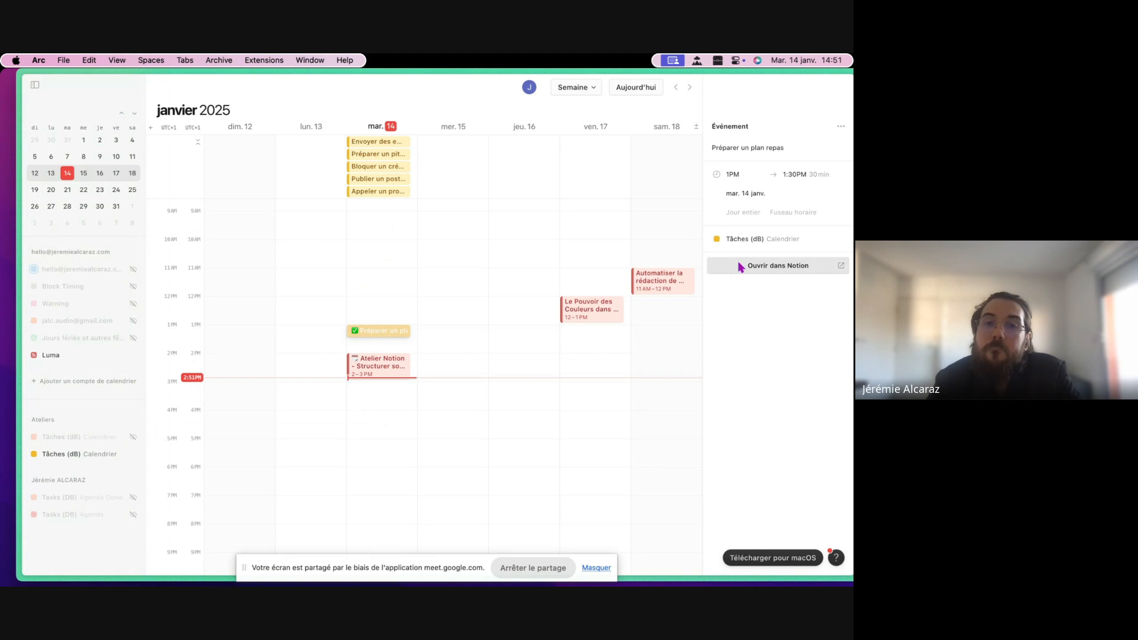
click(796, 118)
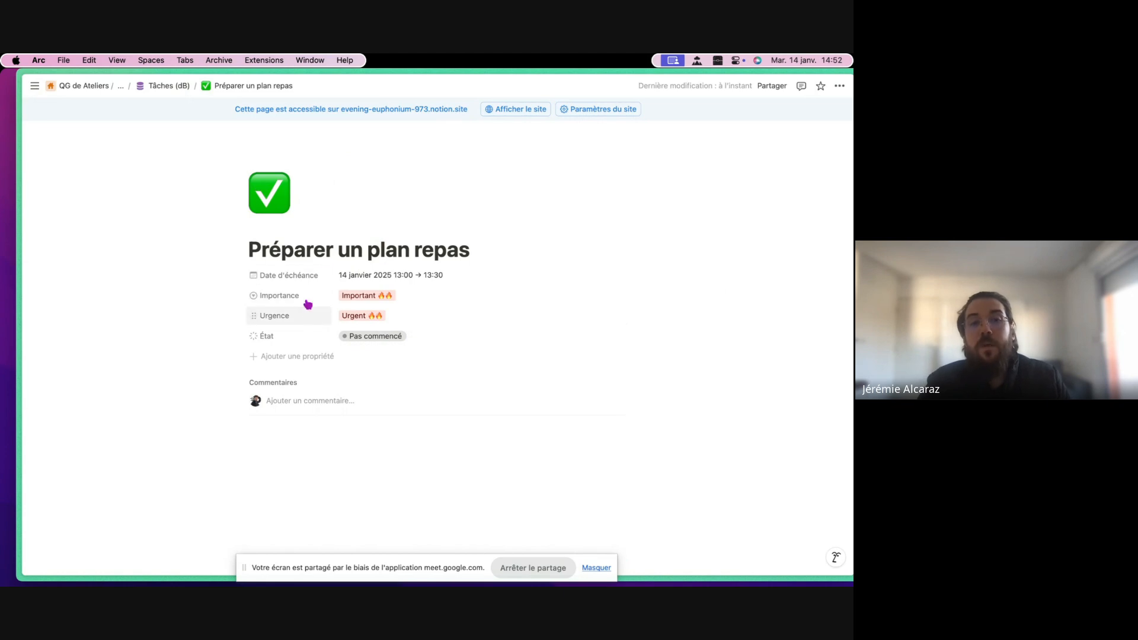
Set the display type of the task's État property to Case à cocher and mark the task as completed.
click(372, 338)
click(296, 338)
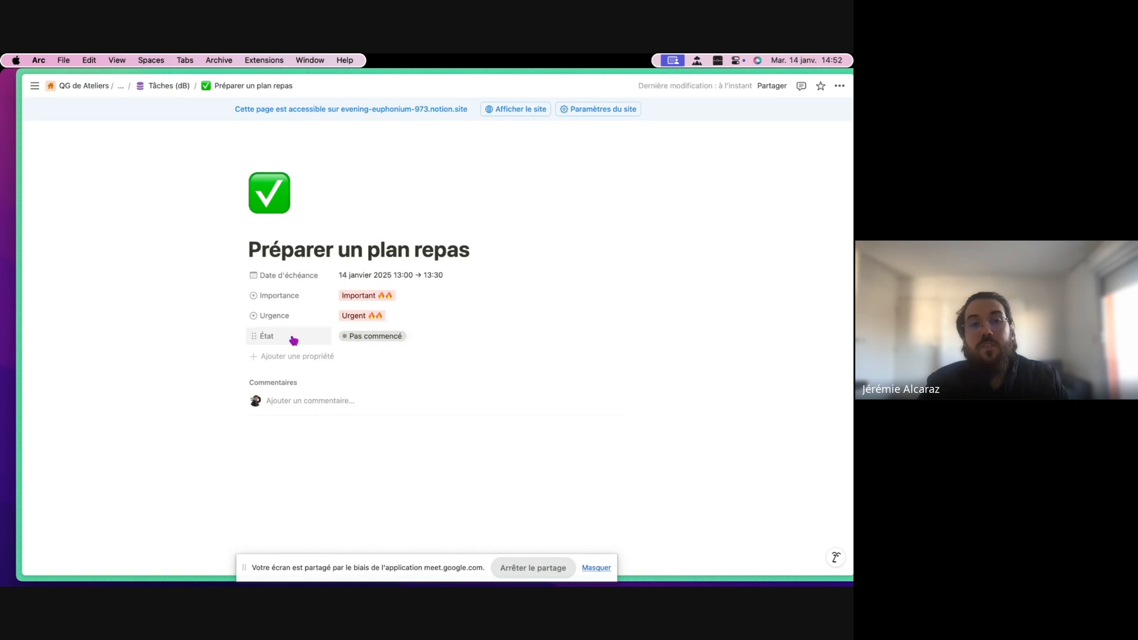
click(283, 341)
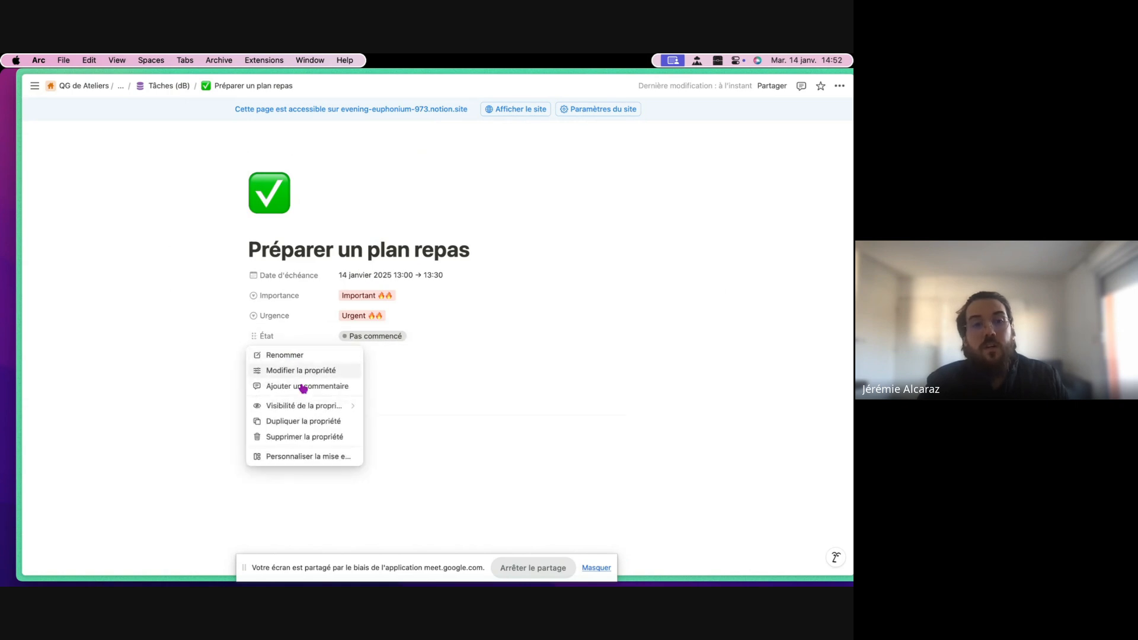
mouse_move(309, 407)
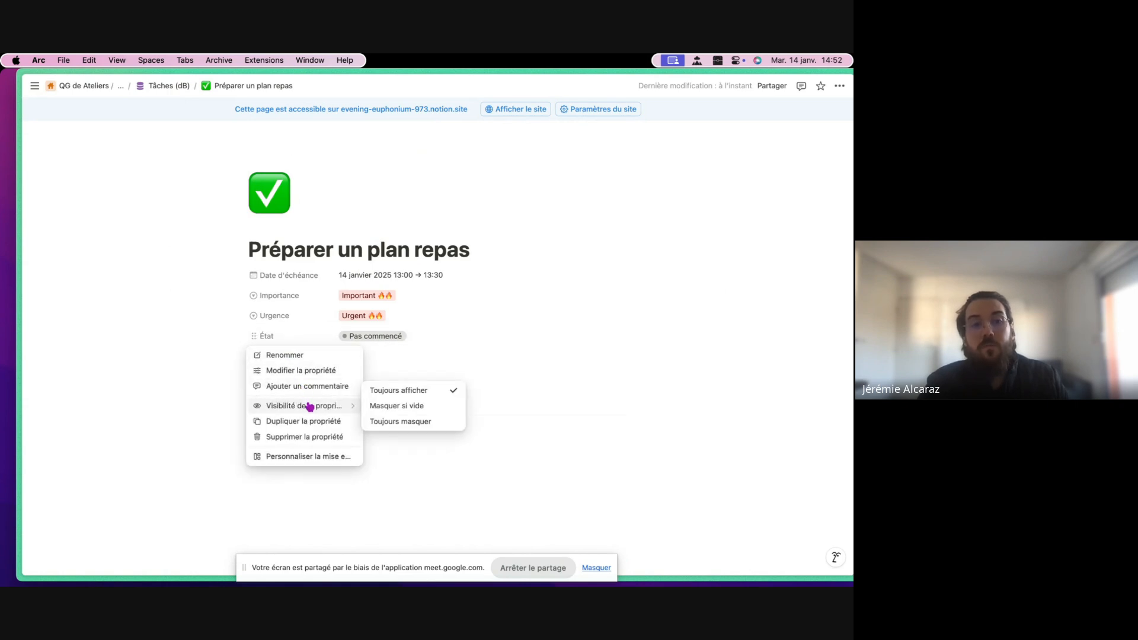
click(305, 372)
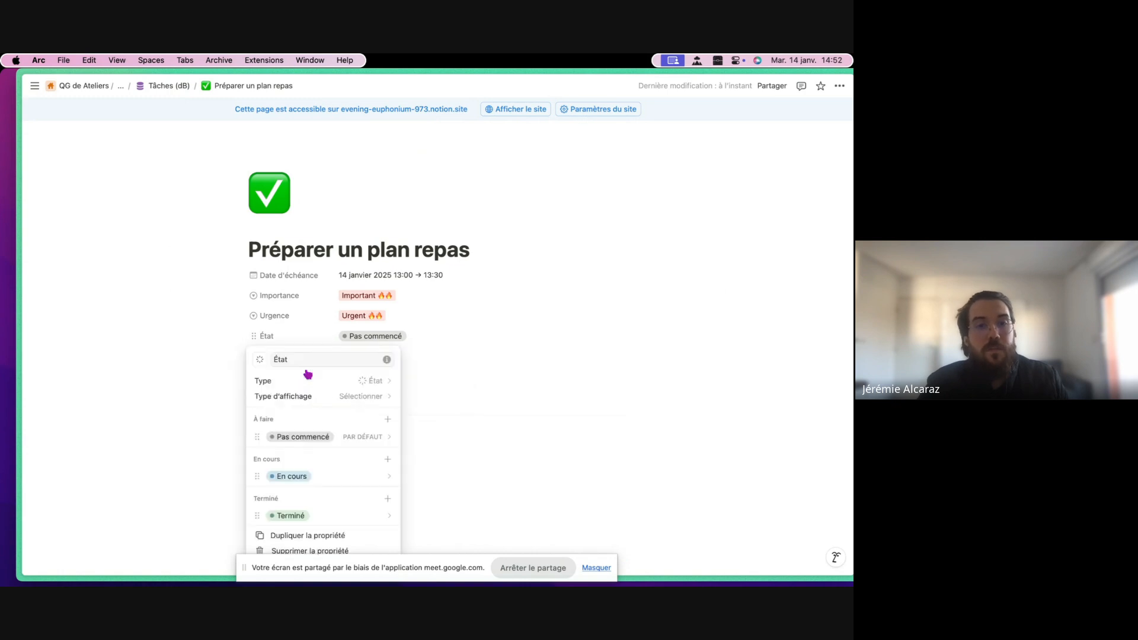
click(342, 397)
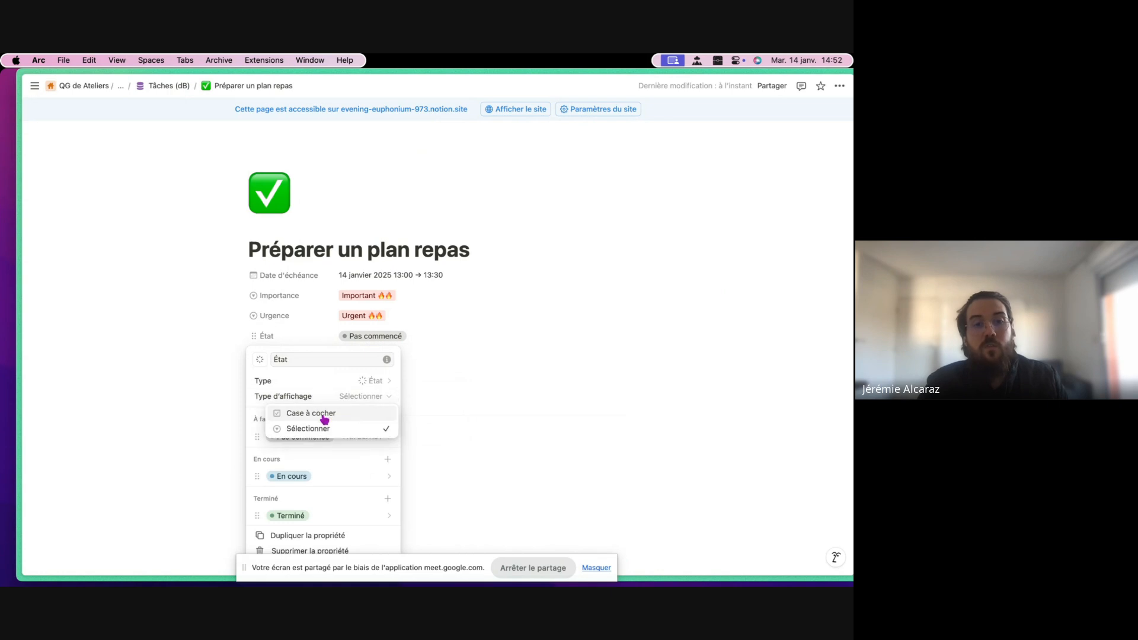
click(323, 414)
click(464, 482)
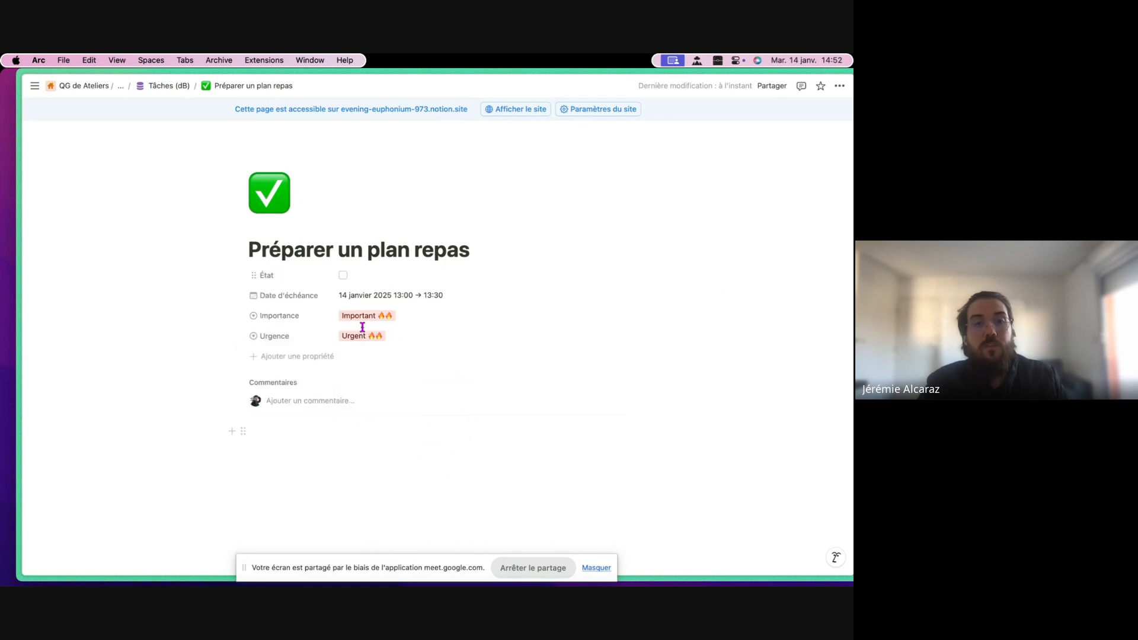
click(343, 275)
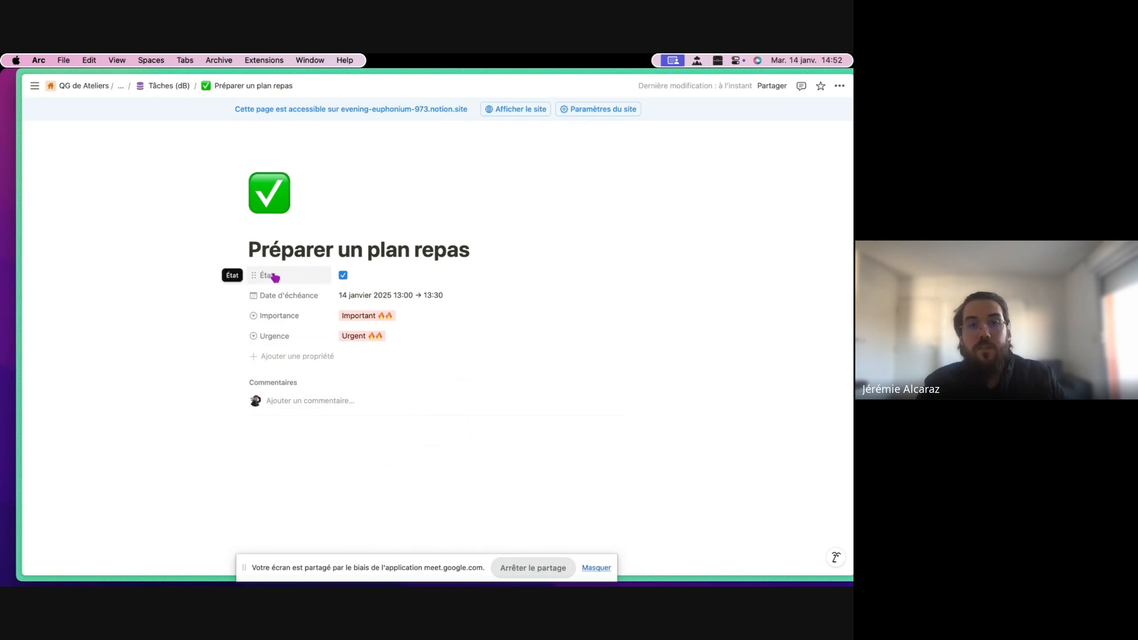
click(343, 275)
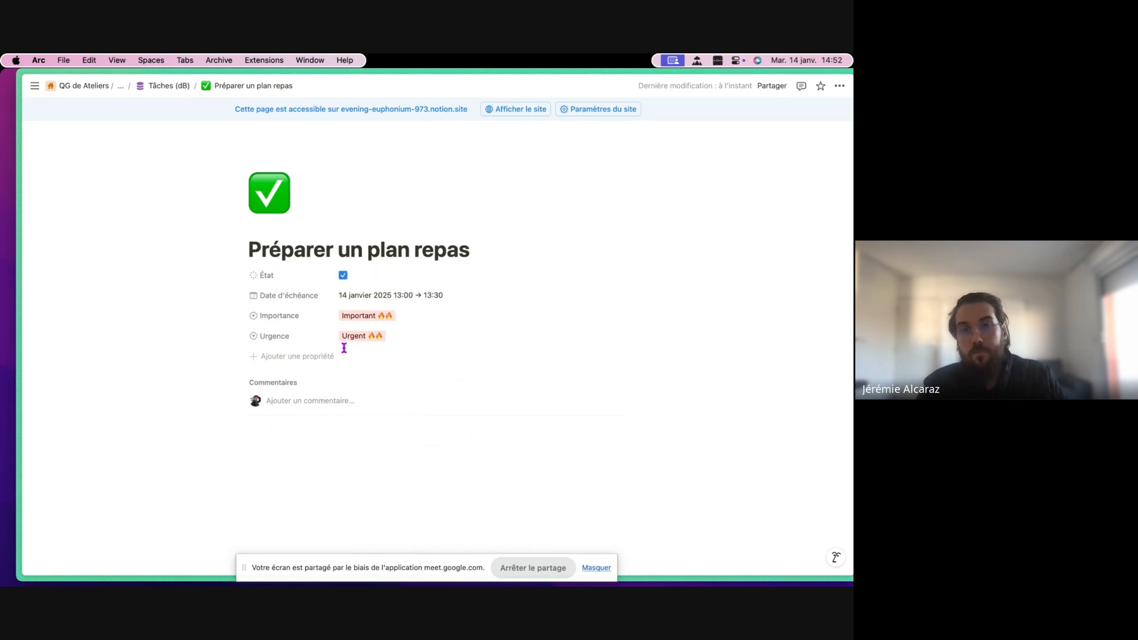
Set the display type of the État property back to Sélectionner.
click(302, 283)
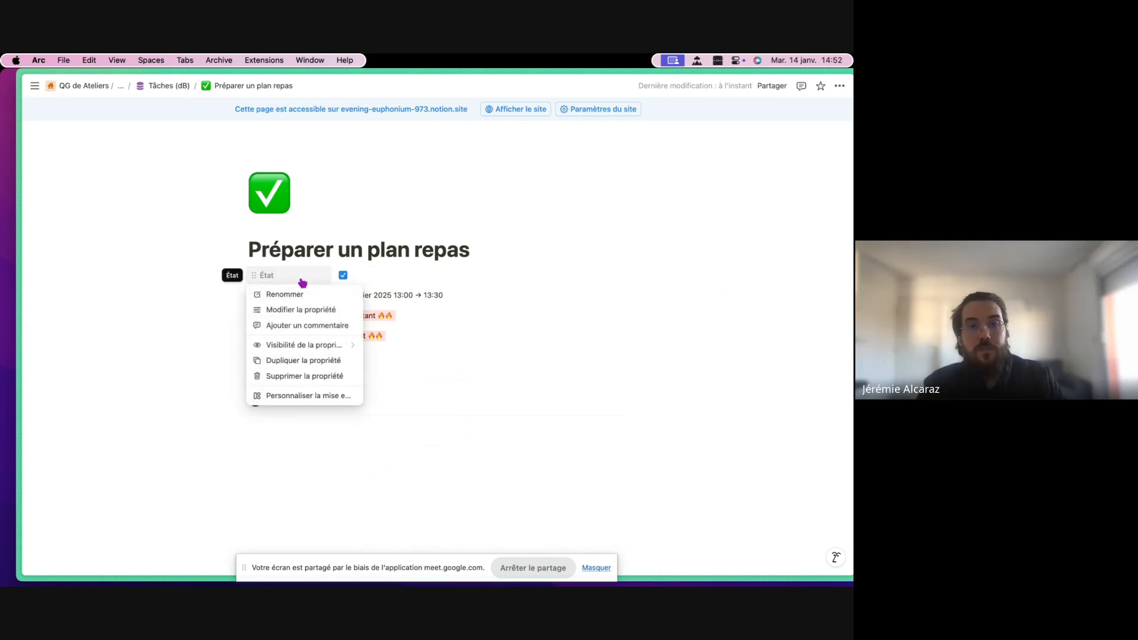
click(308, 314)
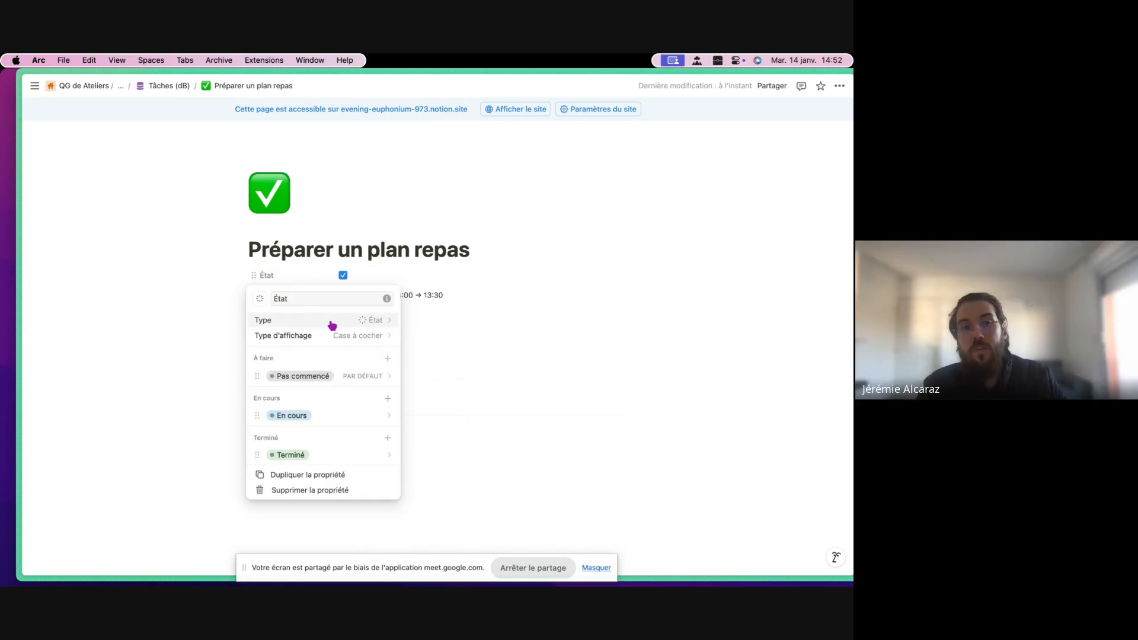
click(356, 337)
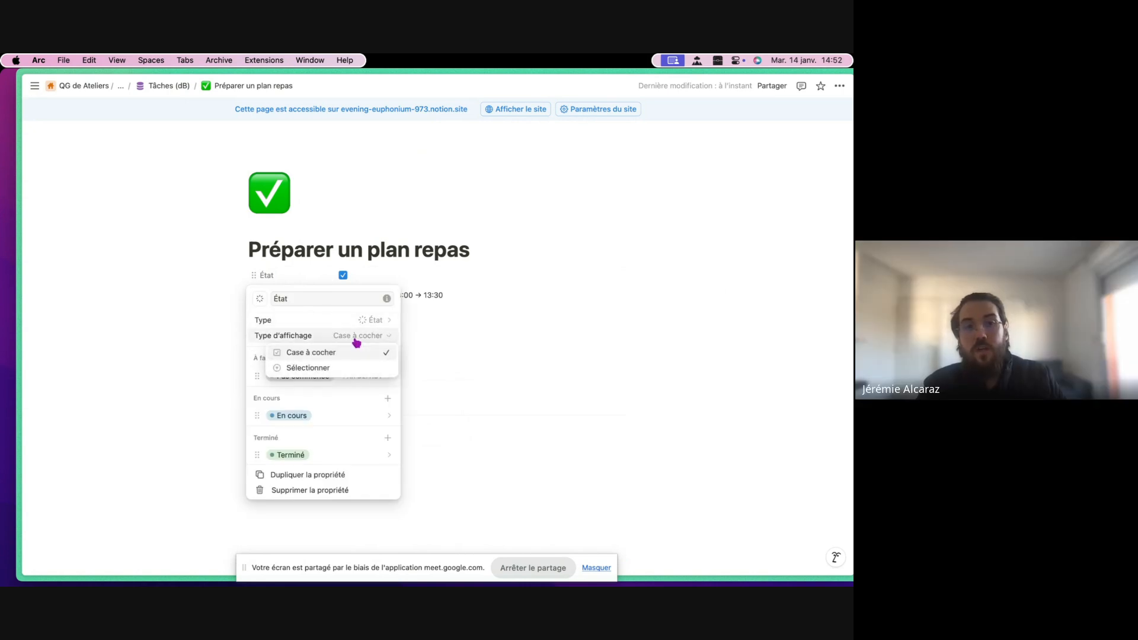
click(333, 371)
click(472, 355)
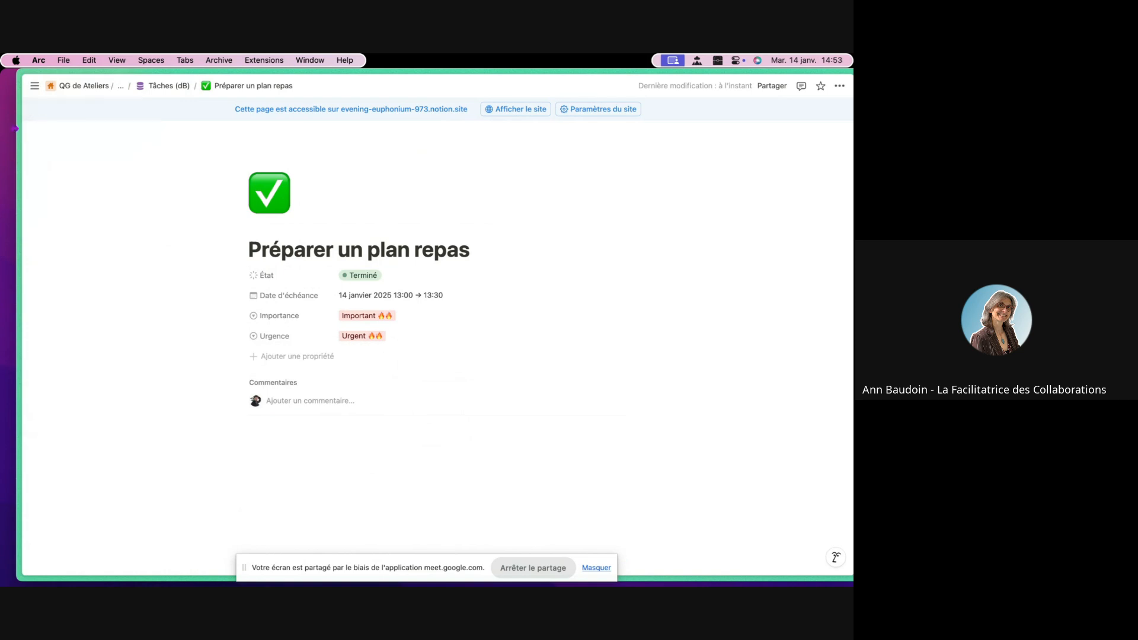
Return to the Matrice D'Eisenowher page and show the TO DO block in its À faire view.
mouse_move(15, 128)
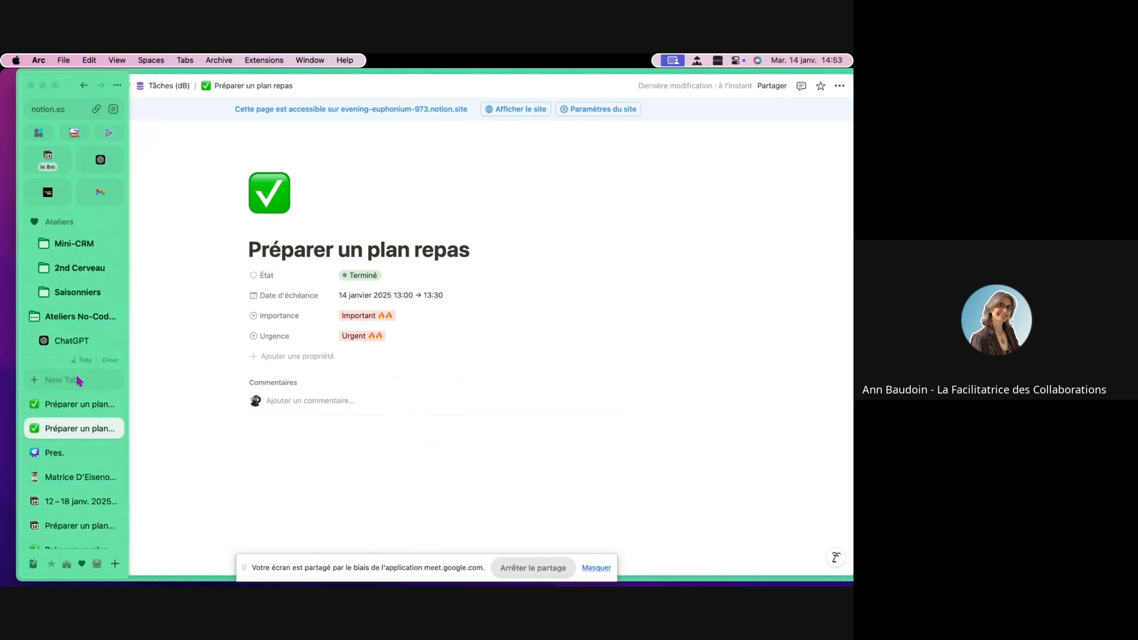
click(77, 476)
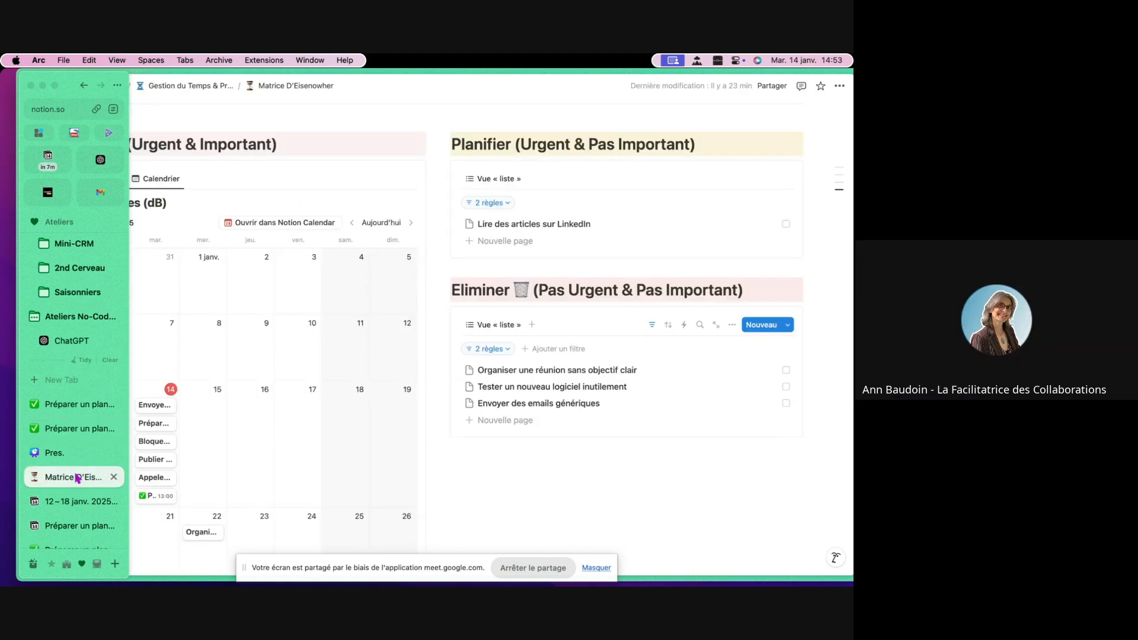
scroll(450, 142, up, 5)
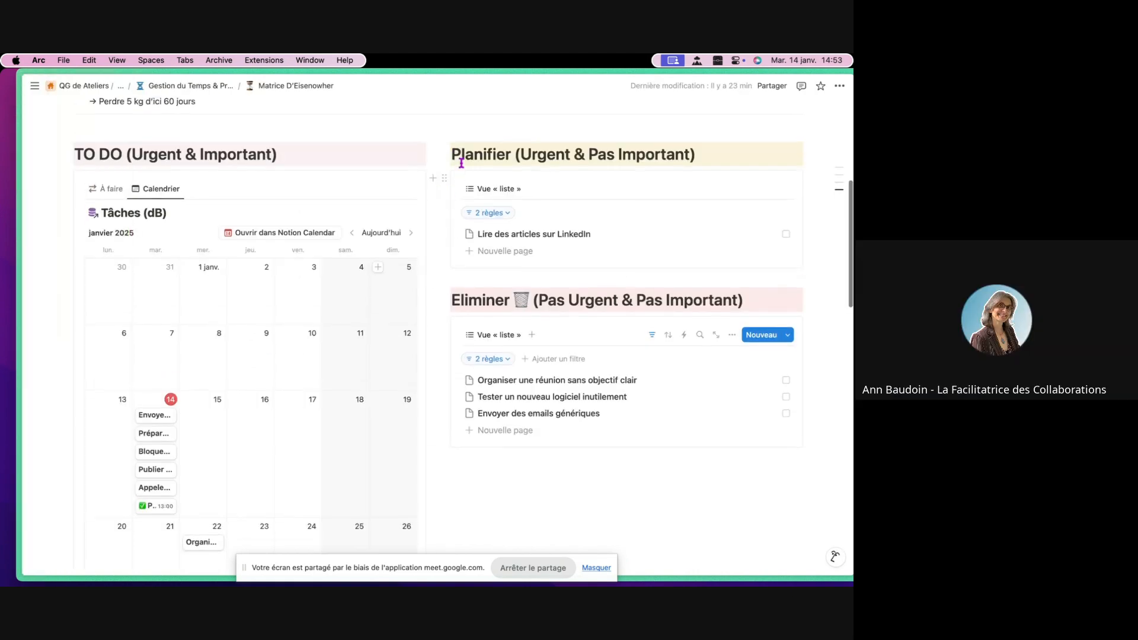
scroll(459, 163, down, 5)
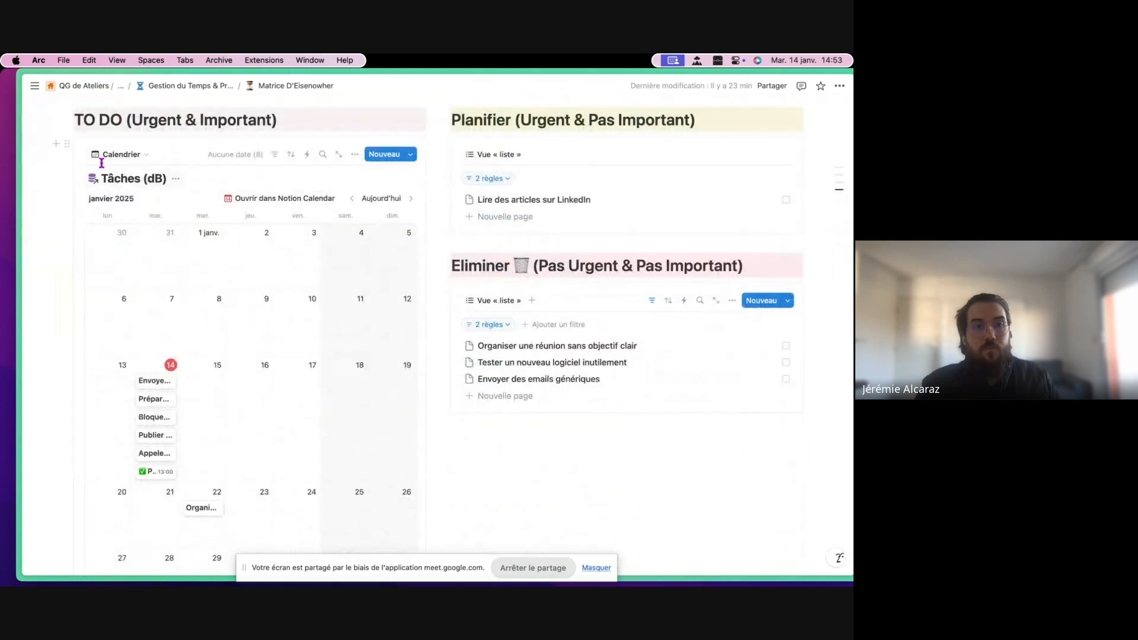
click(116, 155)
click(83, 192)
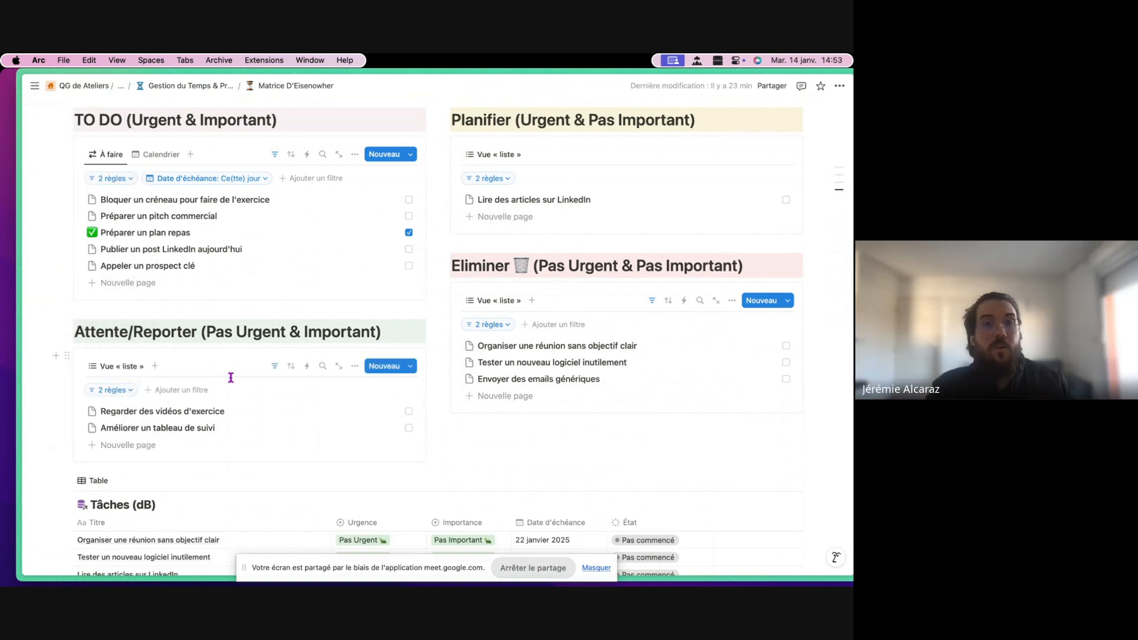
Look over the matrix quadrants down to the Tâches (dB) table and stop sharing the screen.
scroll(230, 377, up, 3)
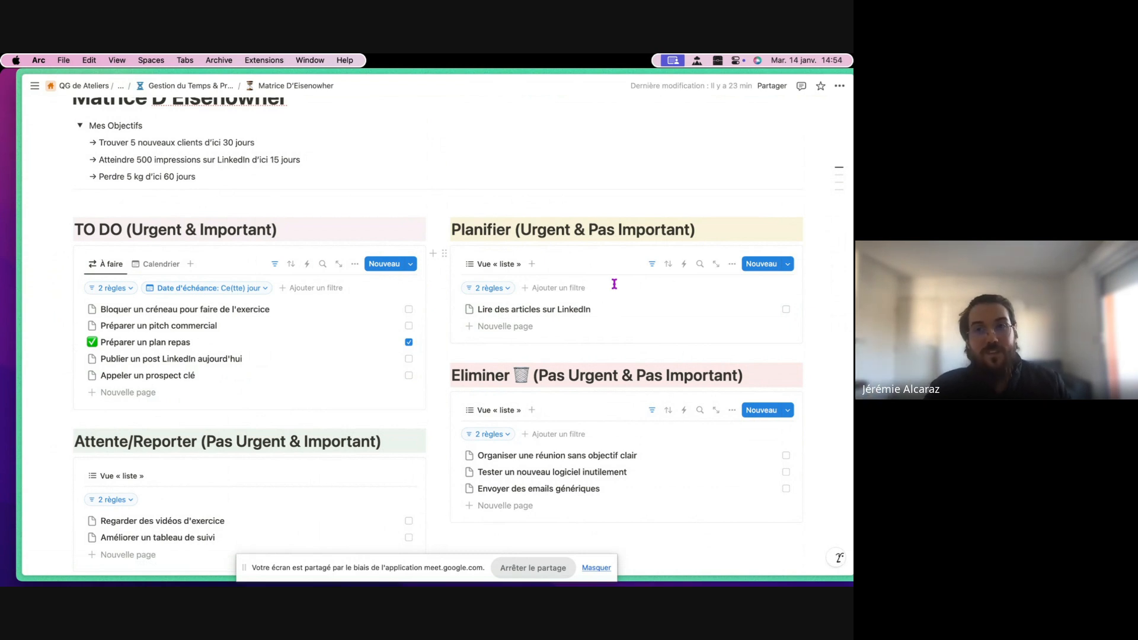
scroll(614, 284, down, 2)
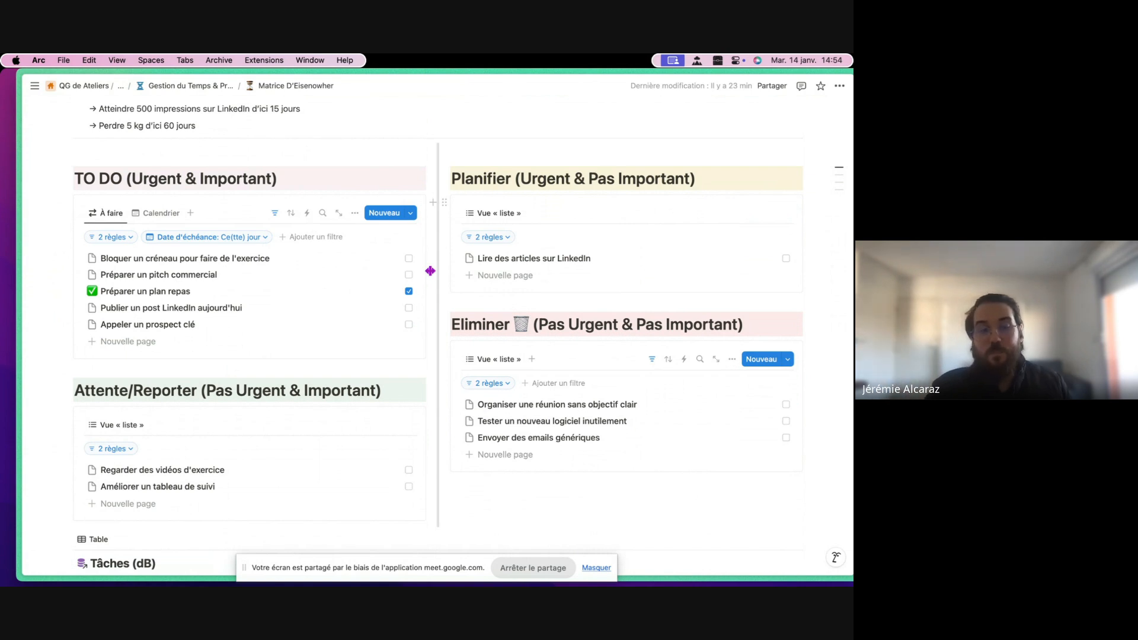
scroll(433, 262, down, 3)
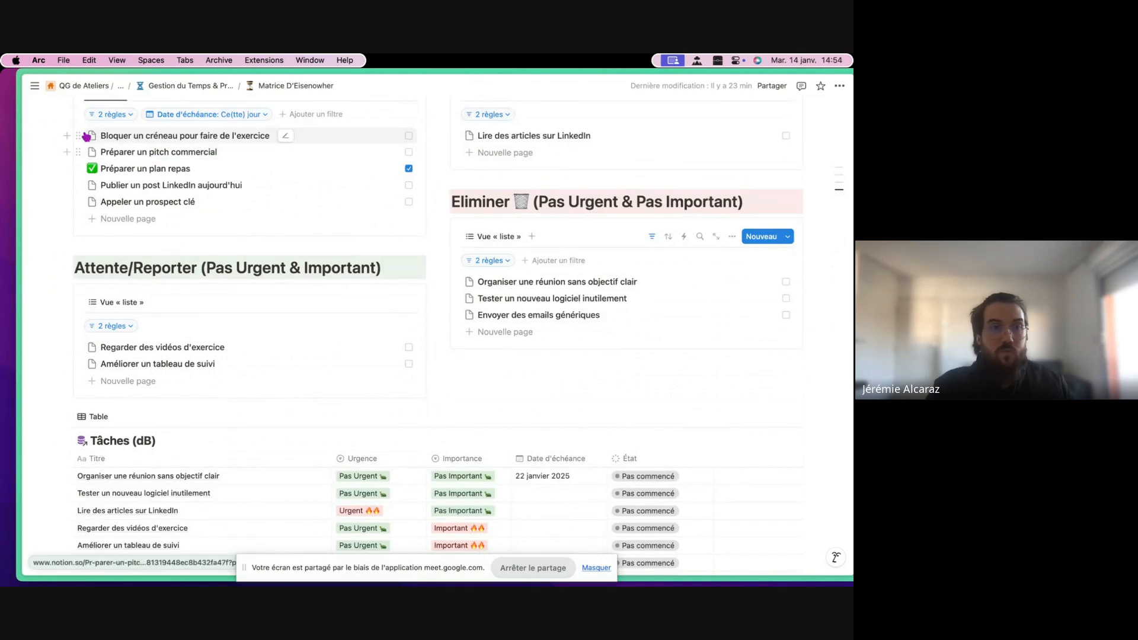
mouse_move(20, 297)
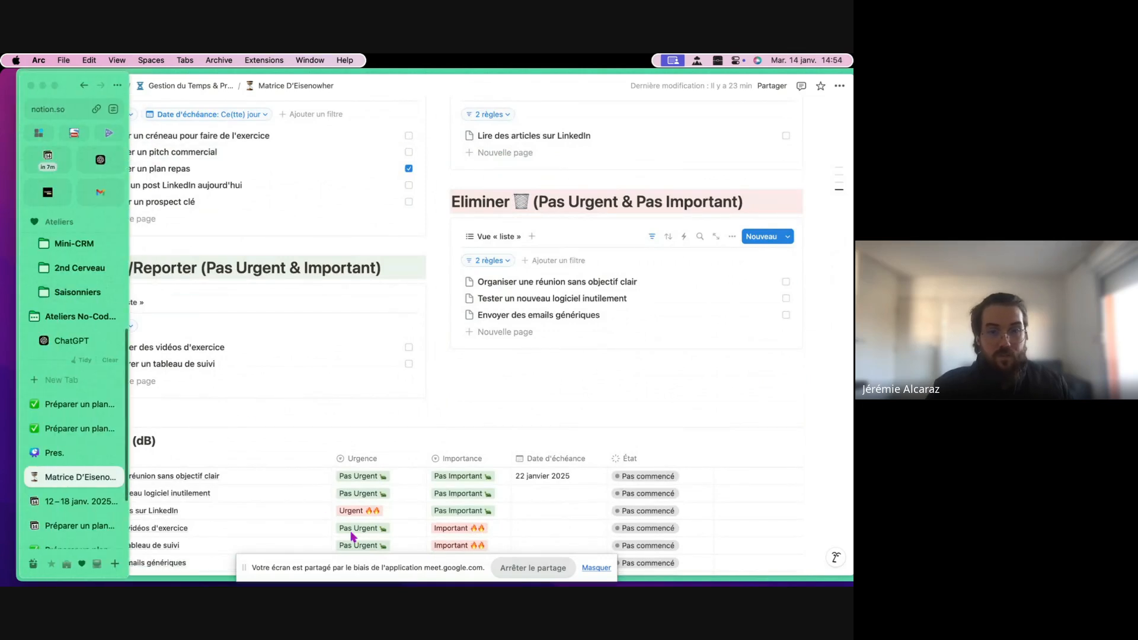
click(510, 571)
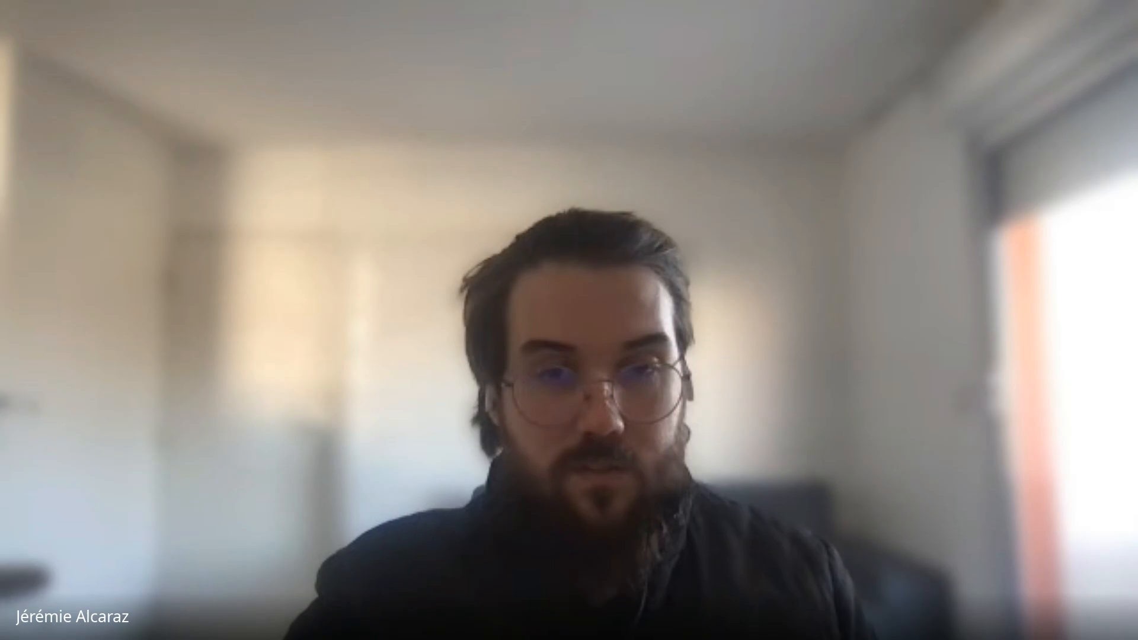